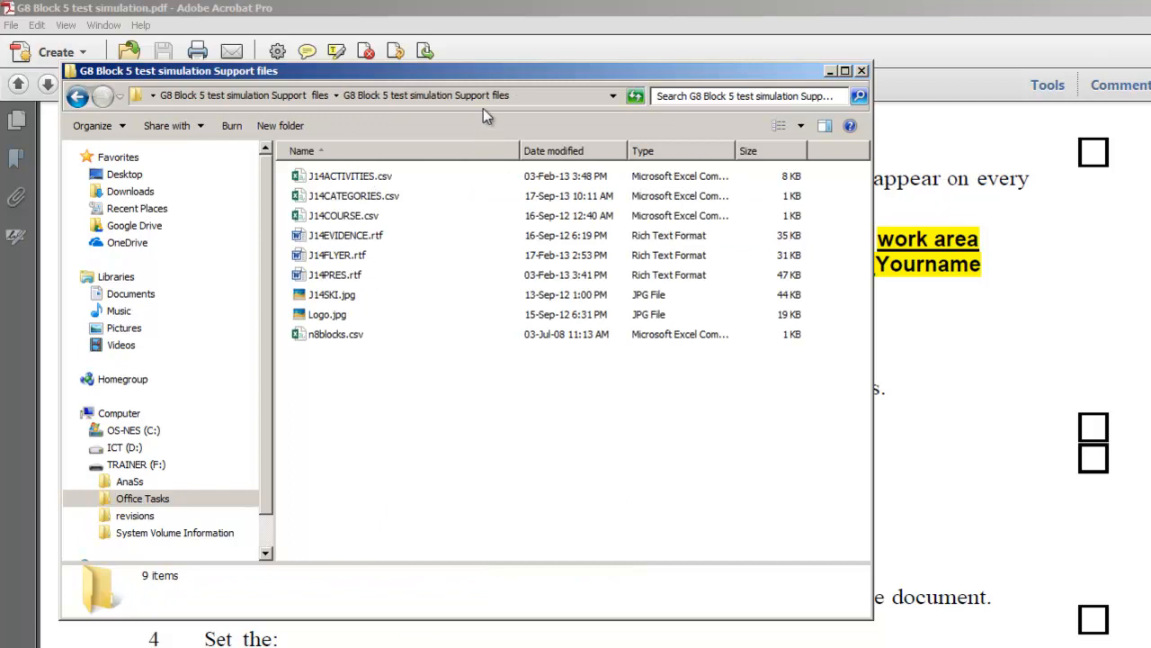
Step: Open J14EVIDENCE.rtf from the Support files folder in Word
drag(484, 68, 513, 374)
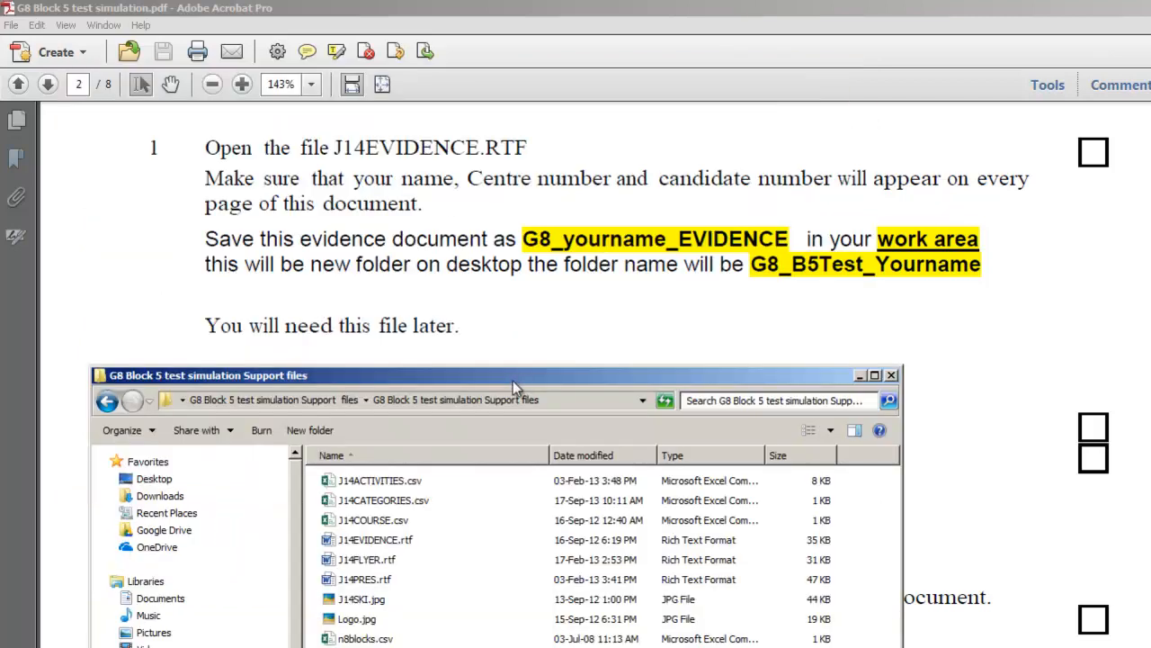
drag(510, 383, 570, 204)
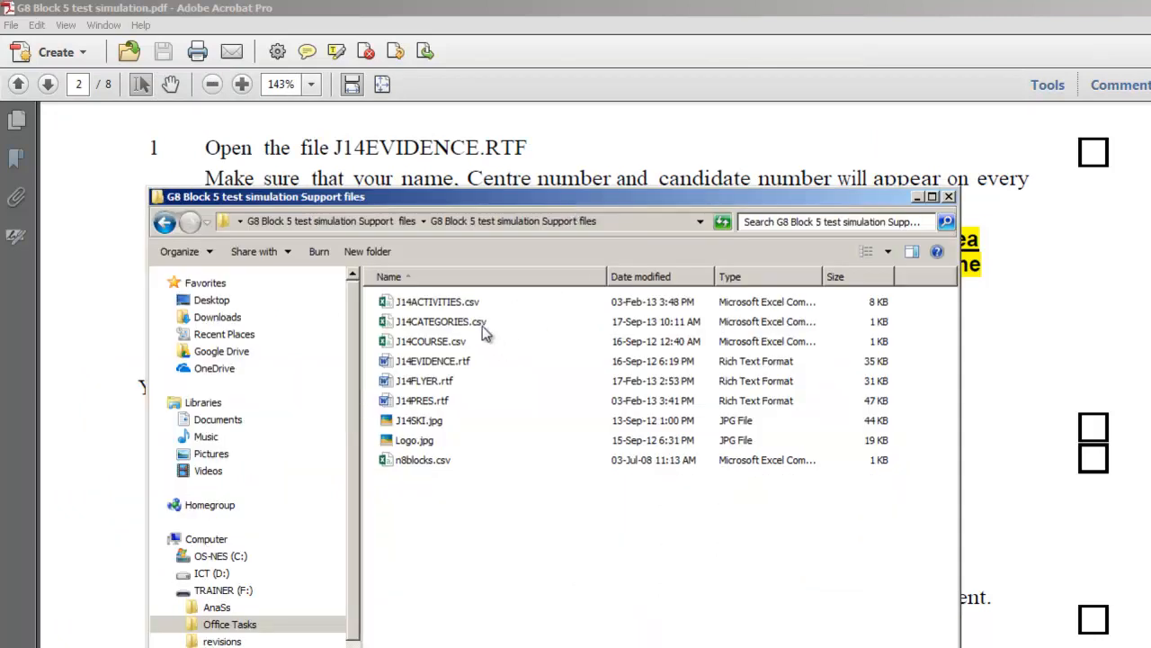
click(467, 308)
double_click(446, 367)
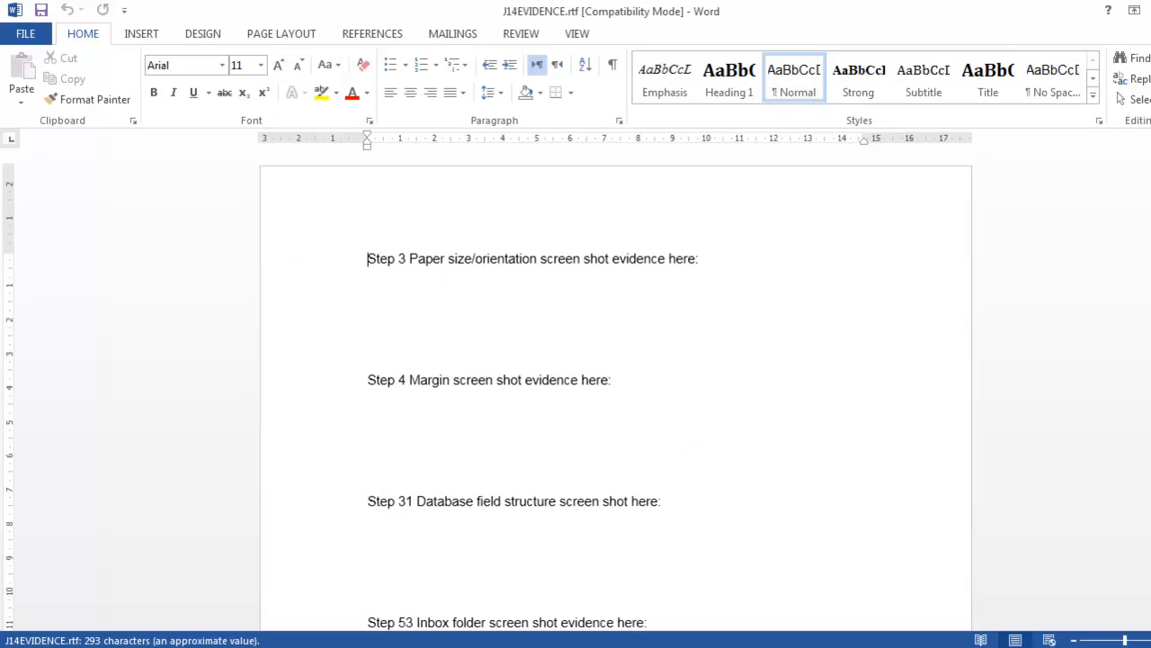
Step: Check the test instructions PDF for the next task
key(alt+Tab)
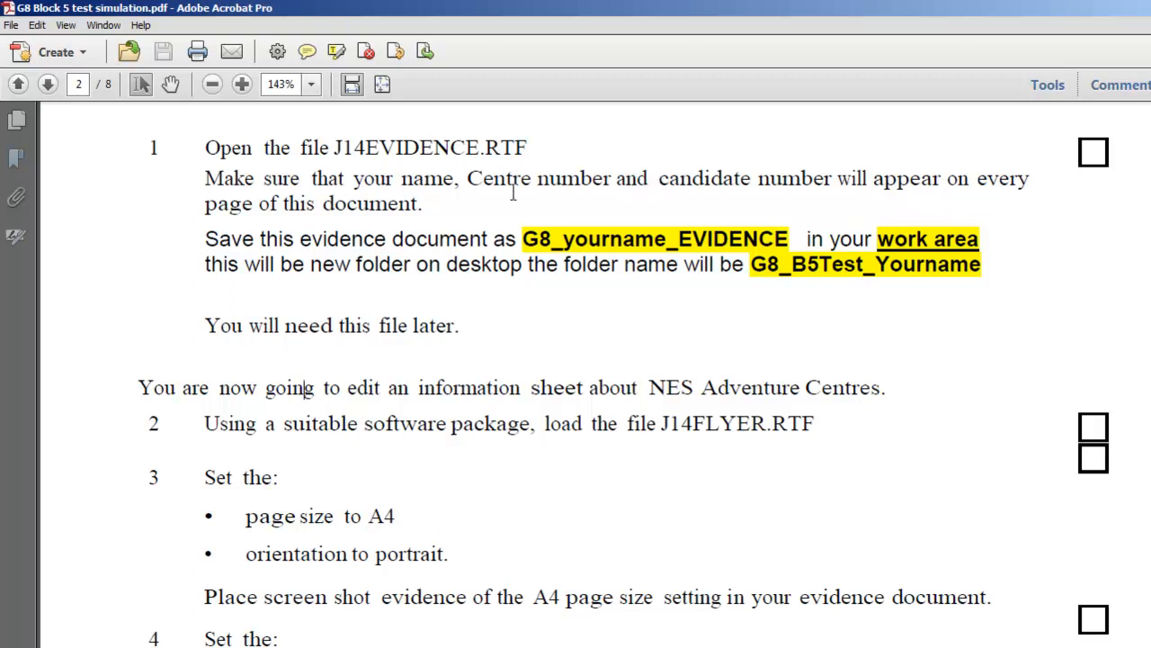
click(761, 182)
key(alt+Tab)
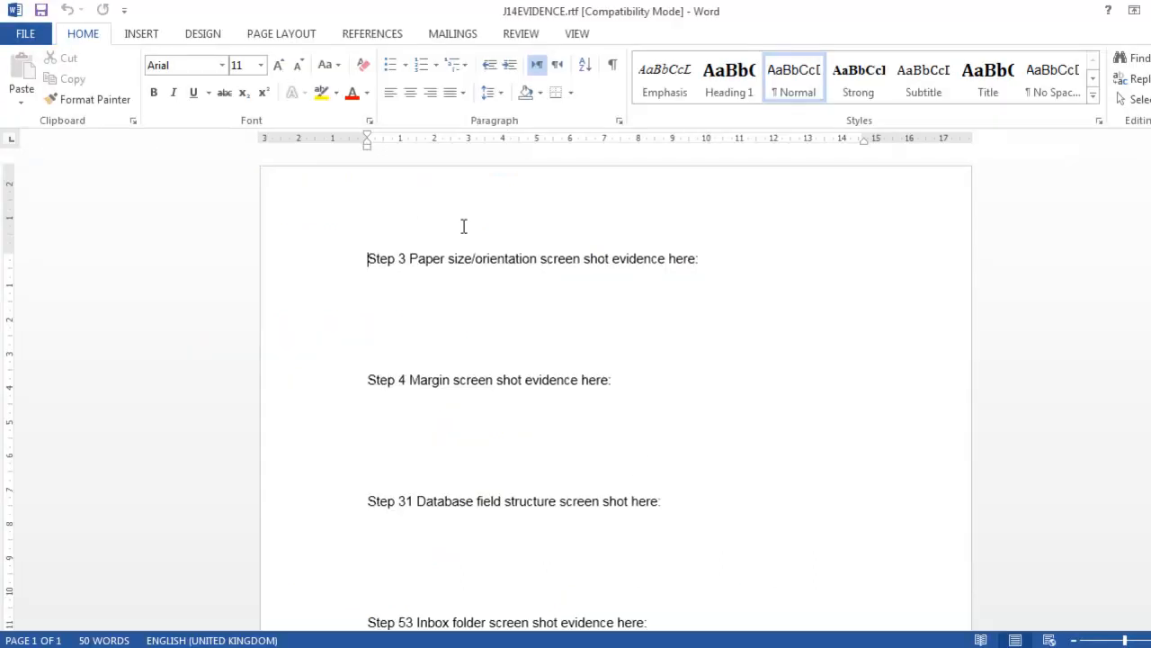
Step: Add a Blank (Three Columns) header to the evidence document, then return to the instructions
click(140, 35)
click(690, 88)
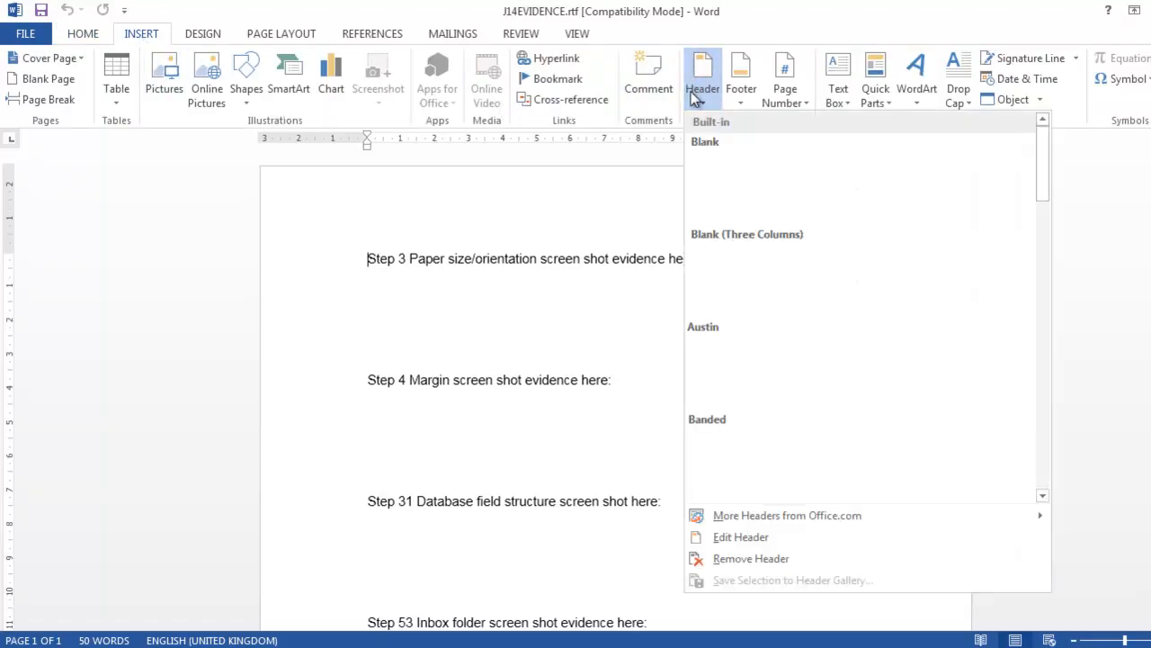
click(734, 279)
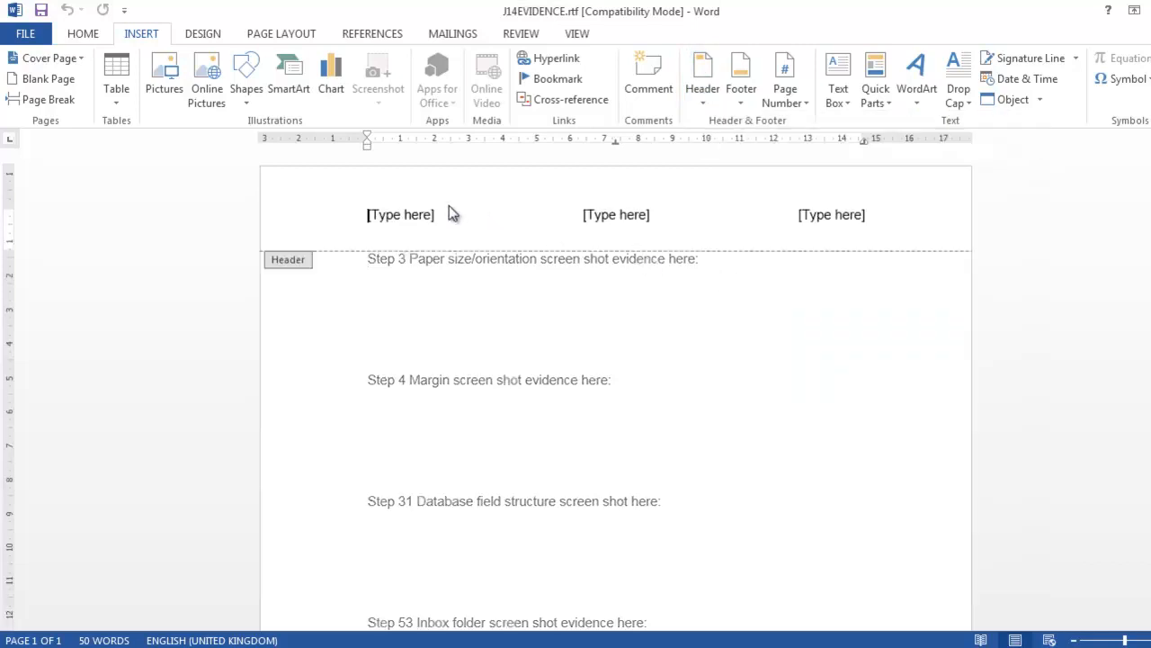
click(618, 216)
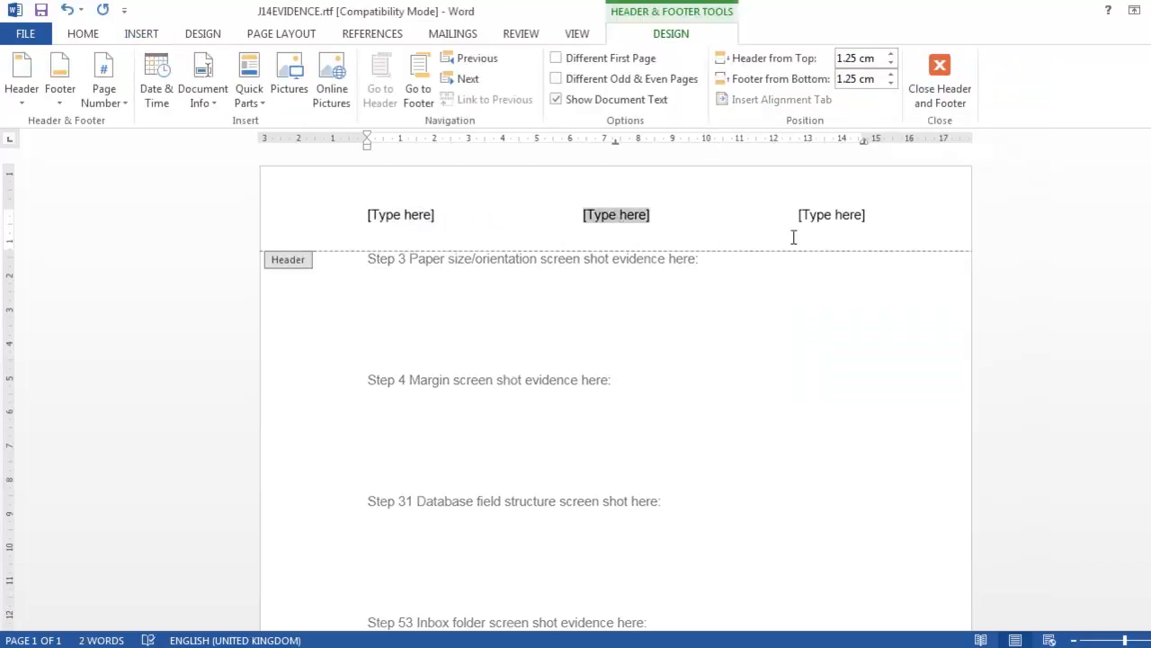
click(818, 216)
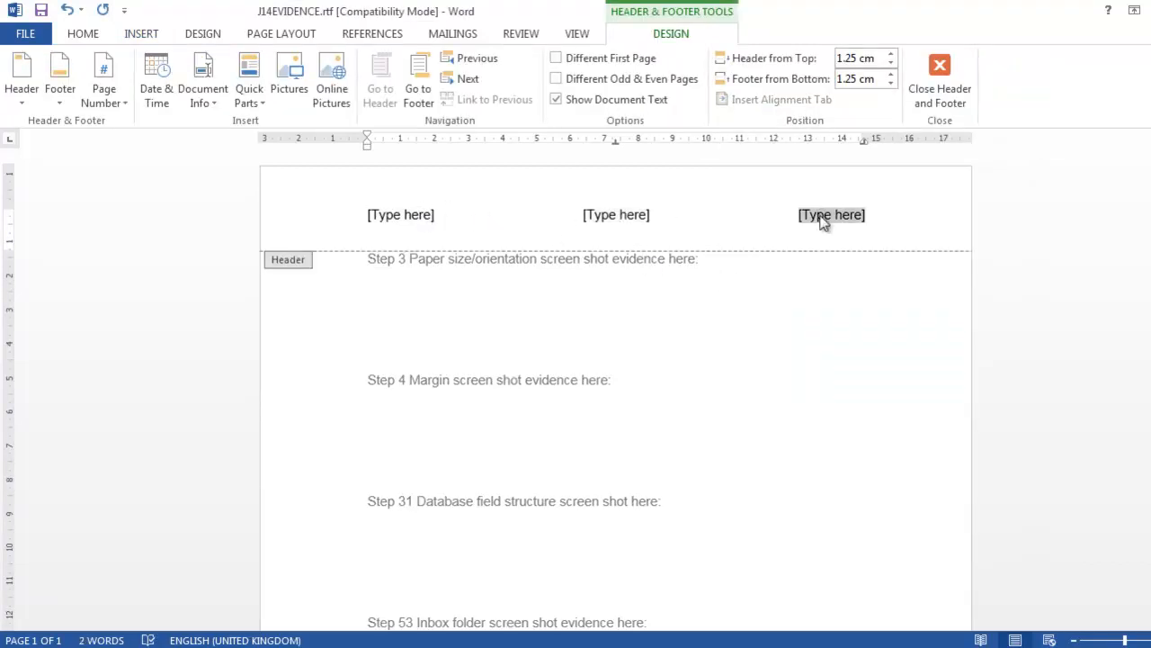
click(927, 95)
key(alt+Tab)
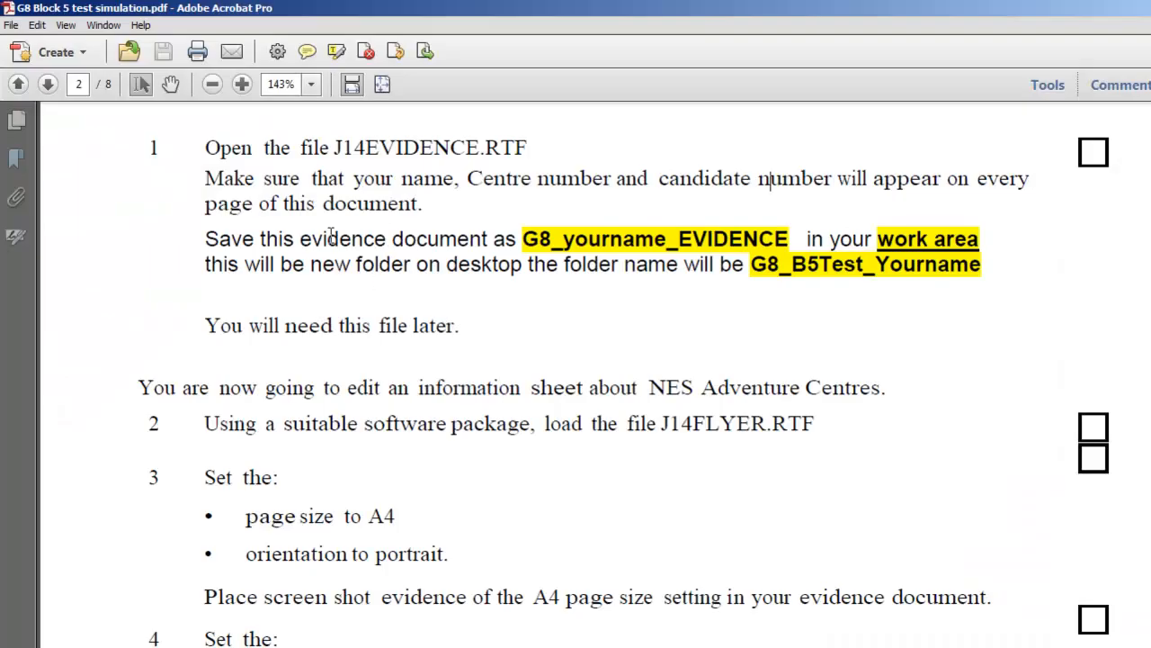
Step: Start Save As for the evidence document with Word Document (*.docx) as the type
drag(254, 239, 425, 252)
key(alt+Tab)
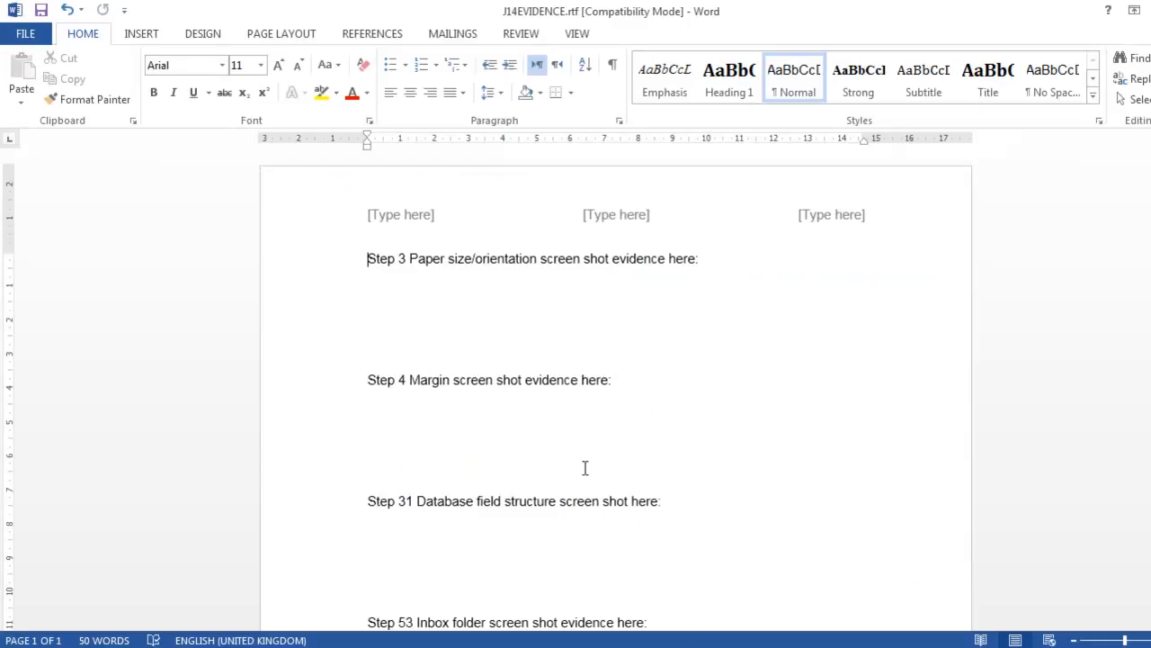
key(F12)
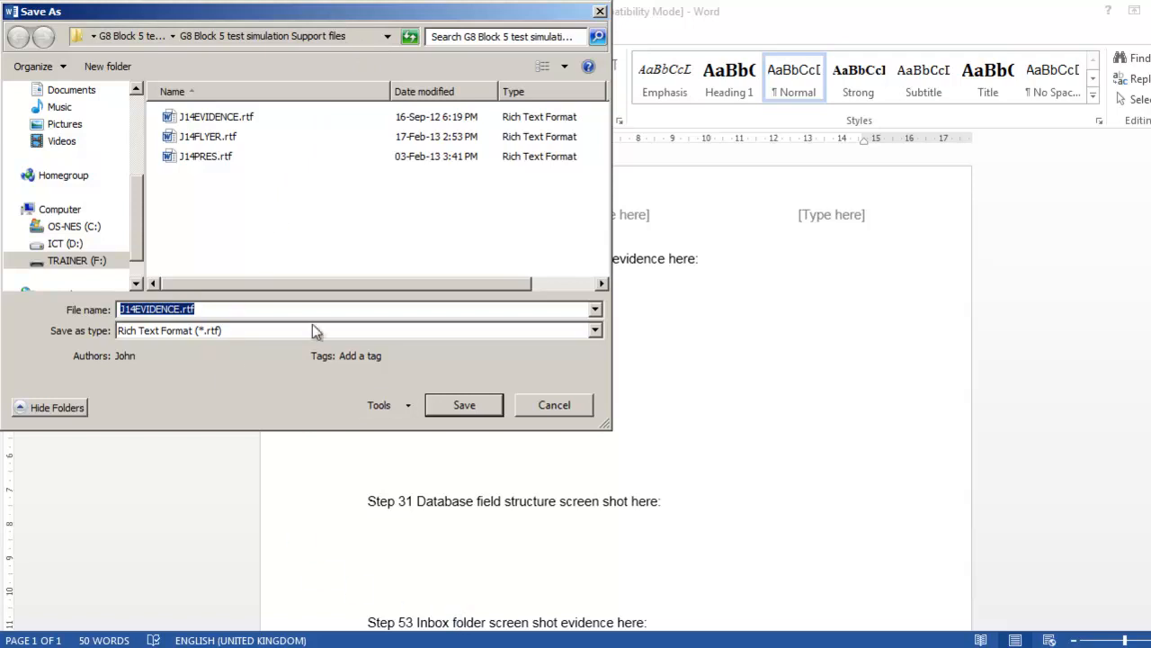
click(258, 332)
click(225, 347)
Step: Name the file with G8 and the candidate's name, save it, and accept the format upgrade
key(alt+Tab)
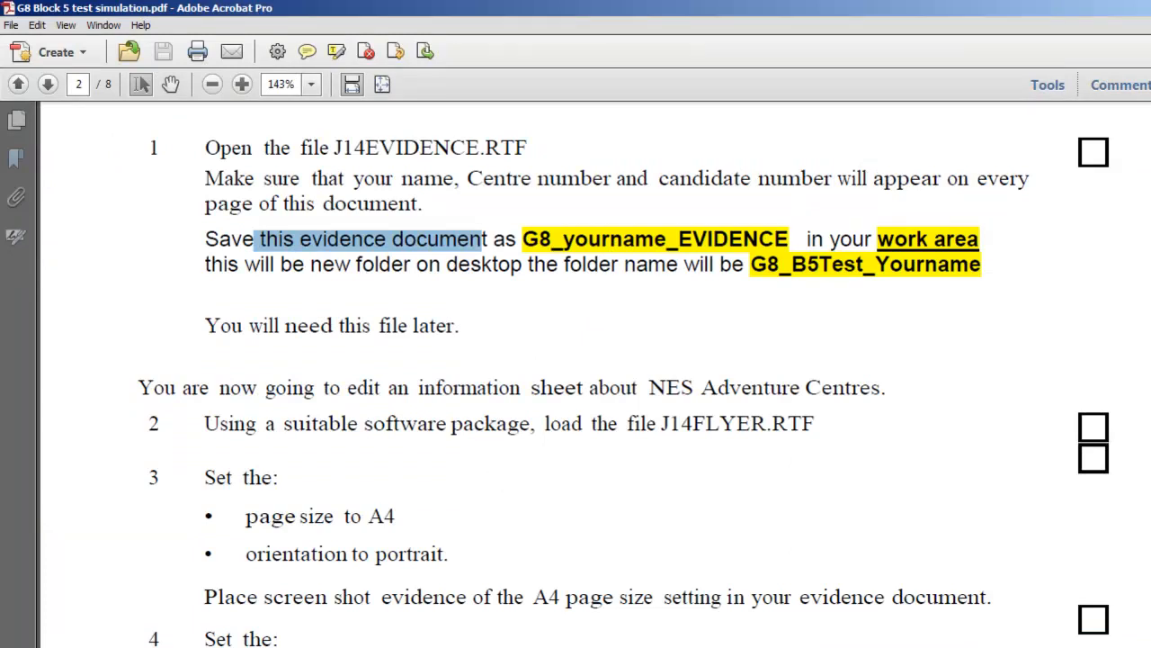
key(alt+Tab)
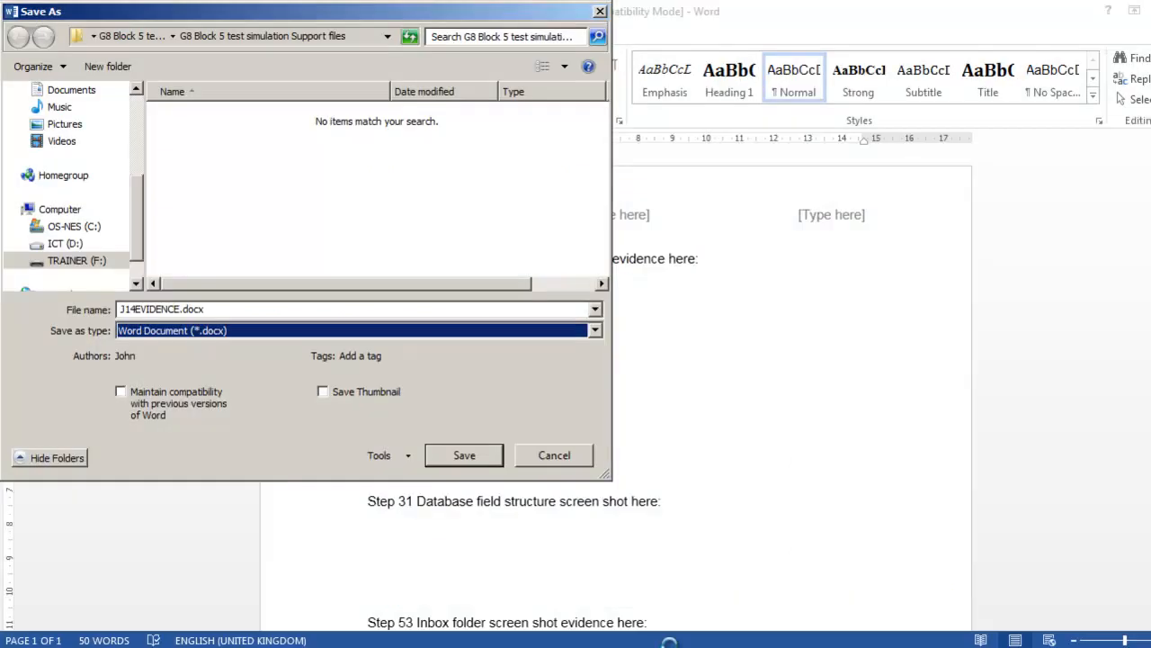
double_click(241, 310)
text(g)
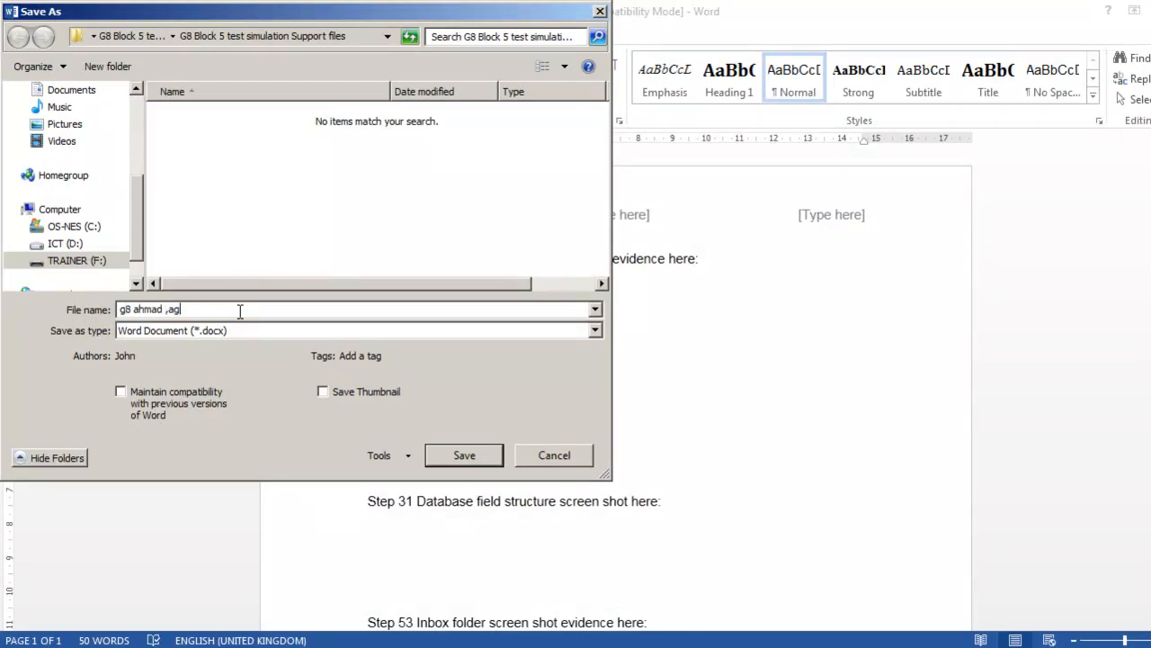
text(8 ahmad magdi evidence.docx)
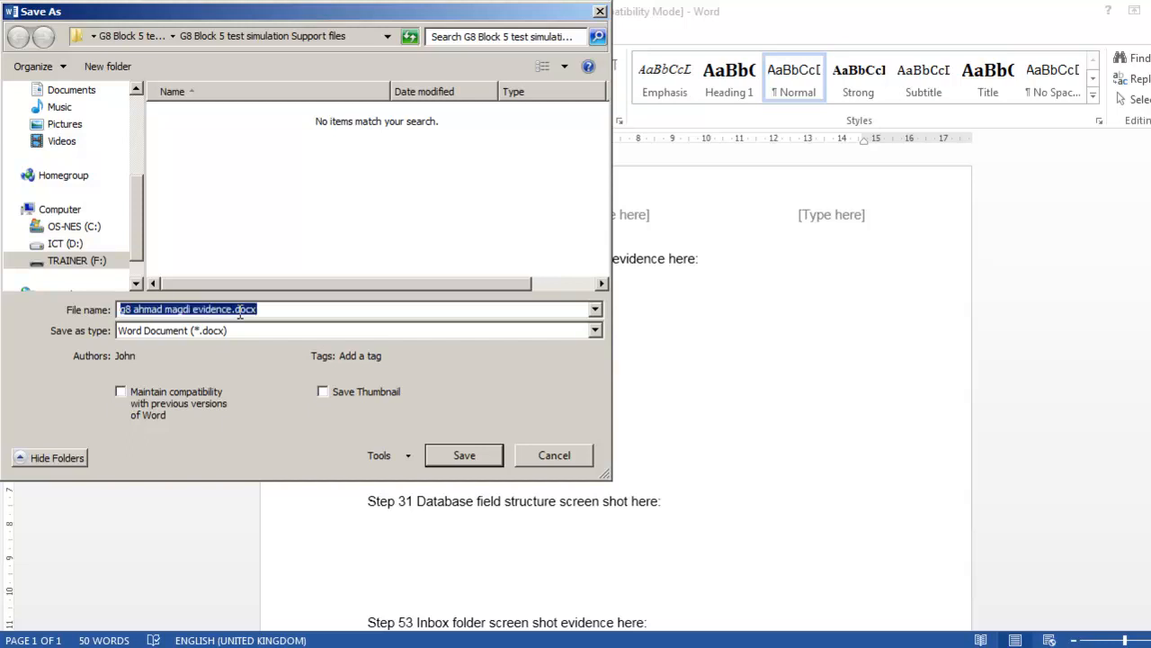
key(Return)
click(685, 376)
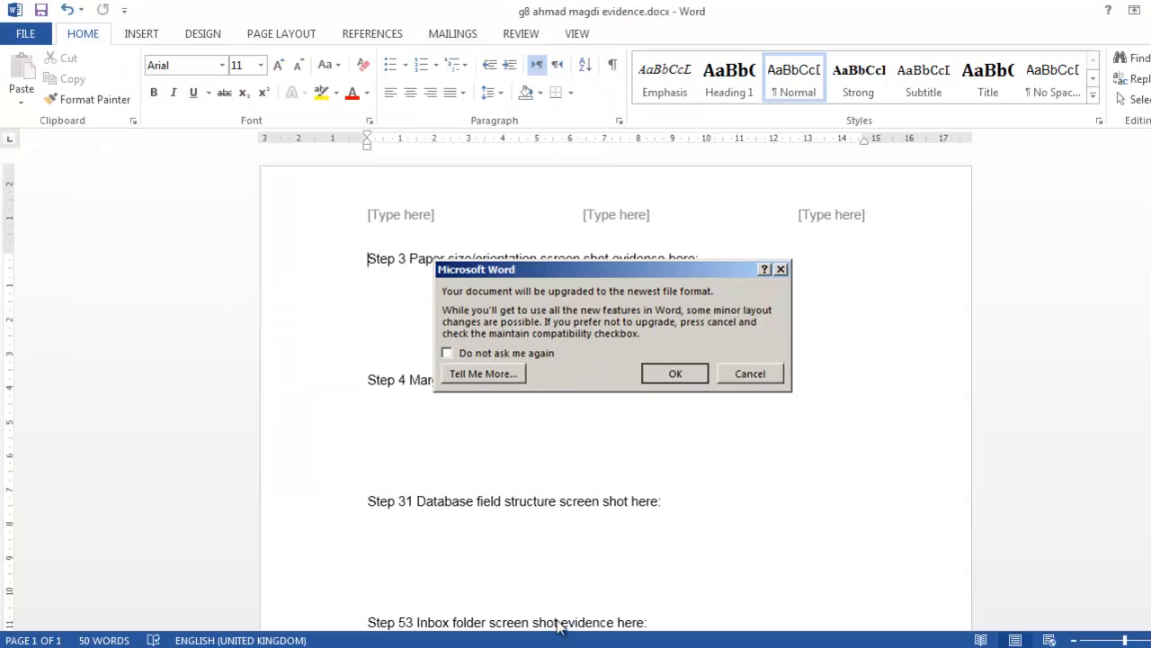
click(540, 645)
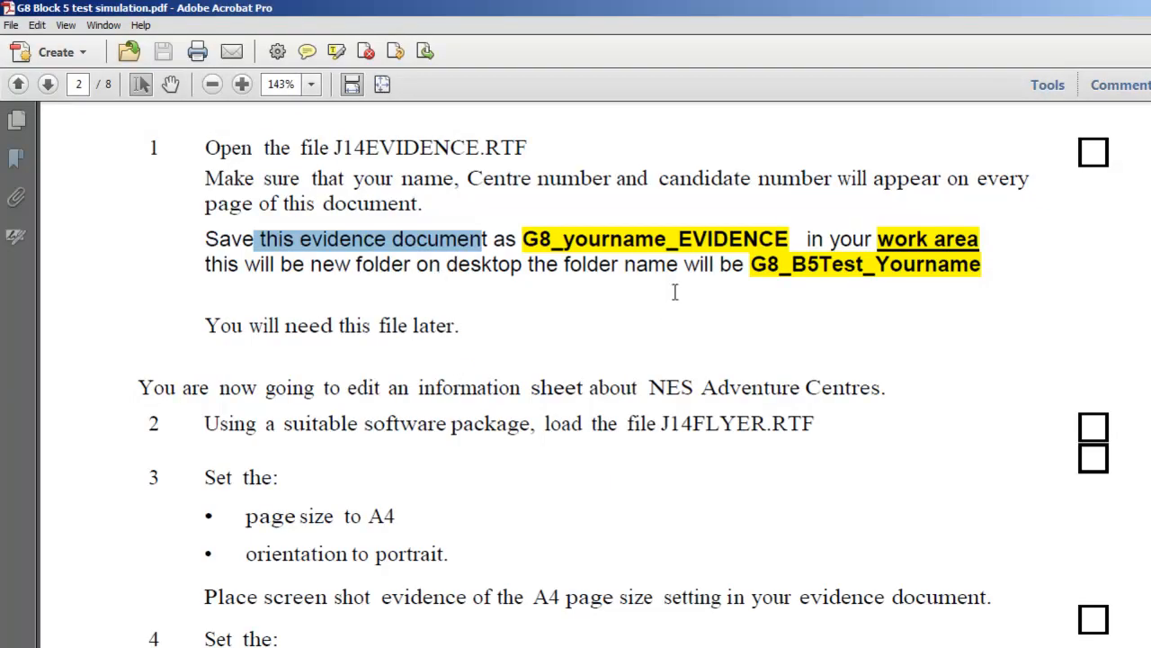
Step: Select and copy the folder name G8_B5Test_Yourname from the instructions
drag(878, 238, 987, 245)
drag(357, 266, 556, 269)
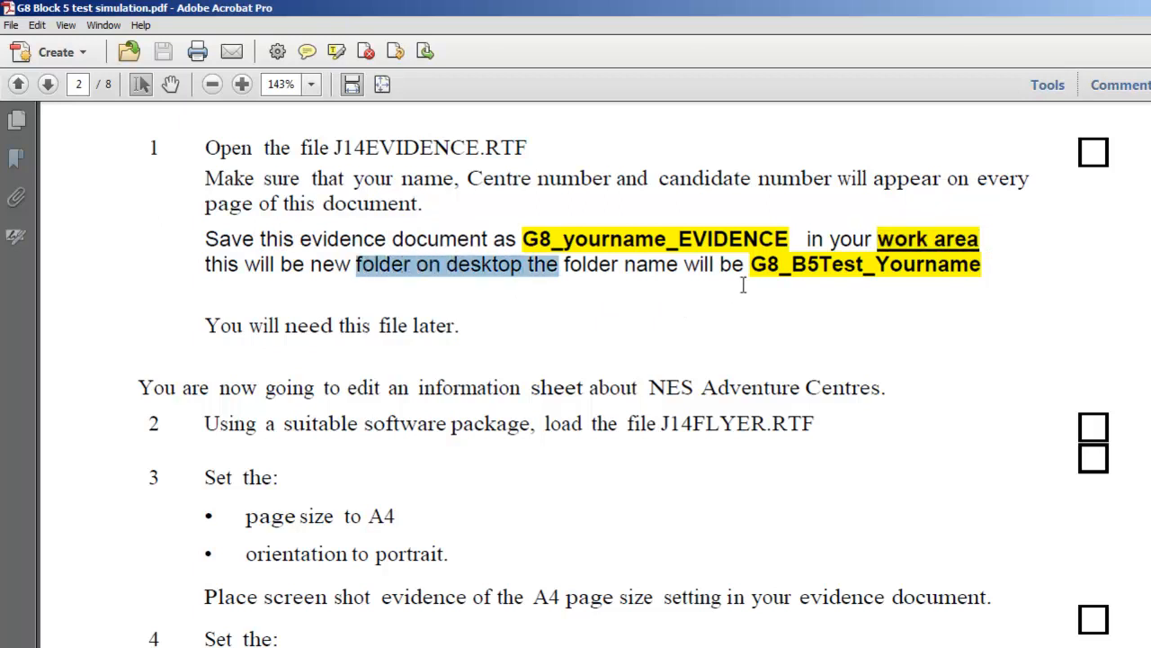
drag(767, 261, 749, 281)
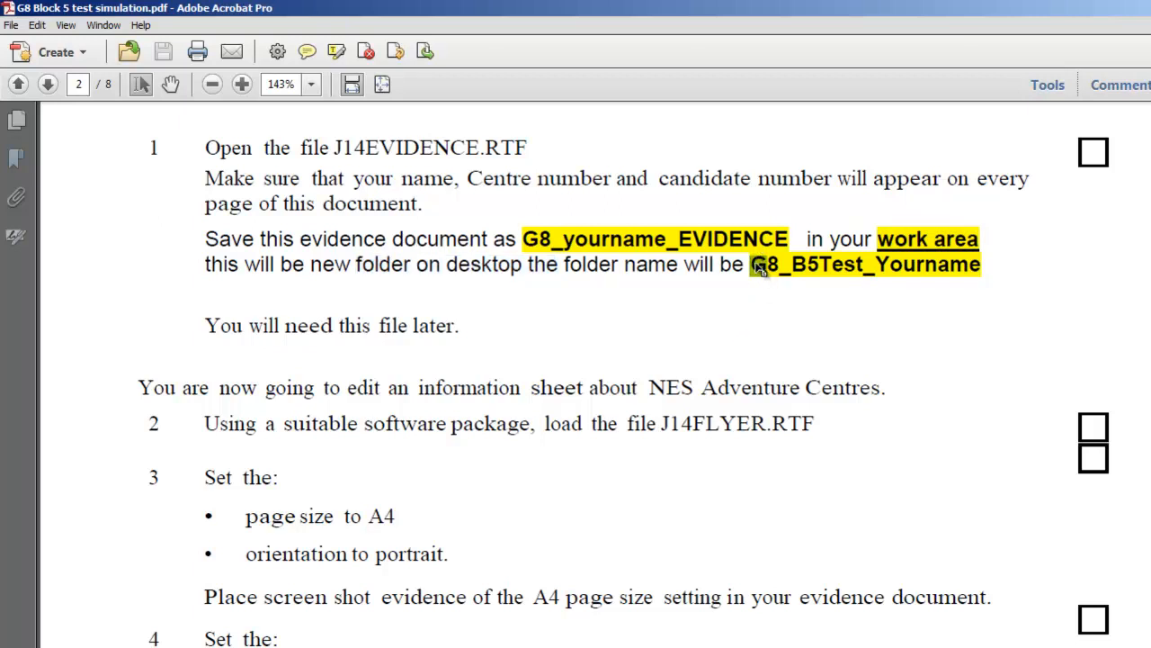
click(754, 265)
drag(751, 264, 982, 272)
key(ctrl+c)
right_click(981, 269)
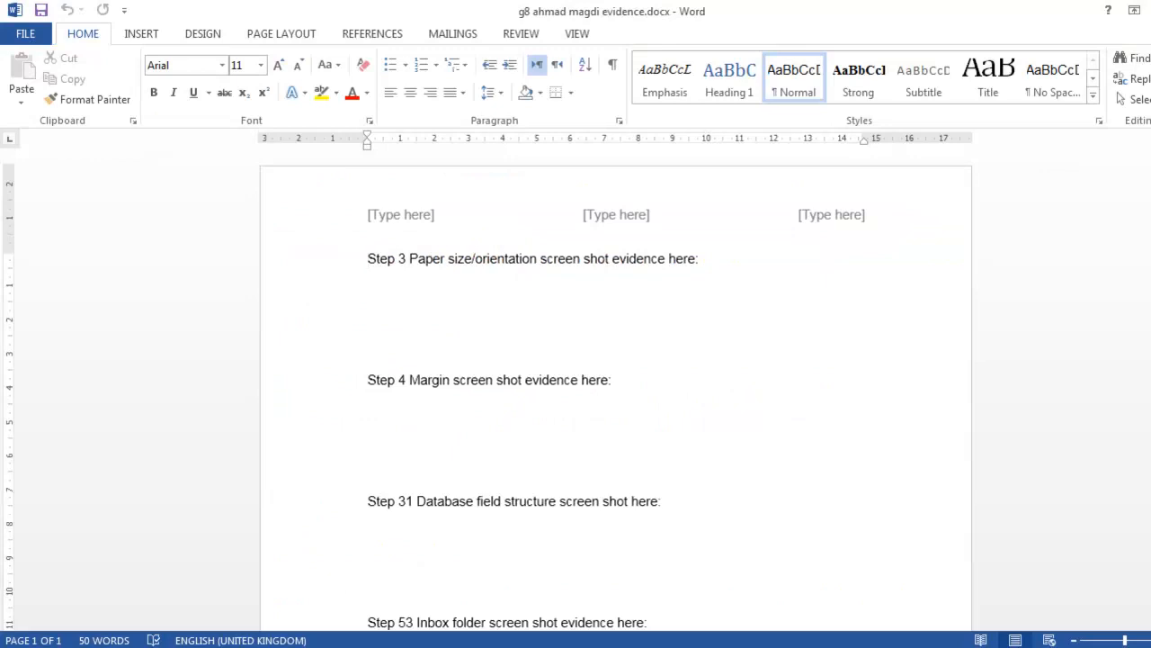
Step: Create a Desktop folder G8_B5Test_ plus the candidate's name and save the evidence document in it
key(F12)
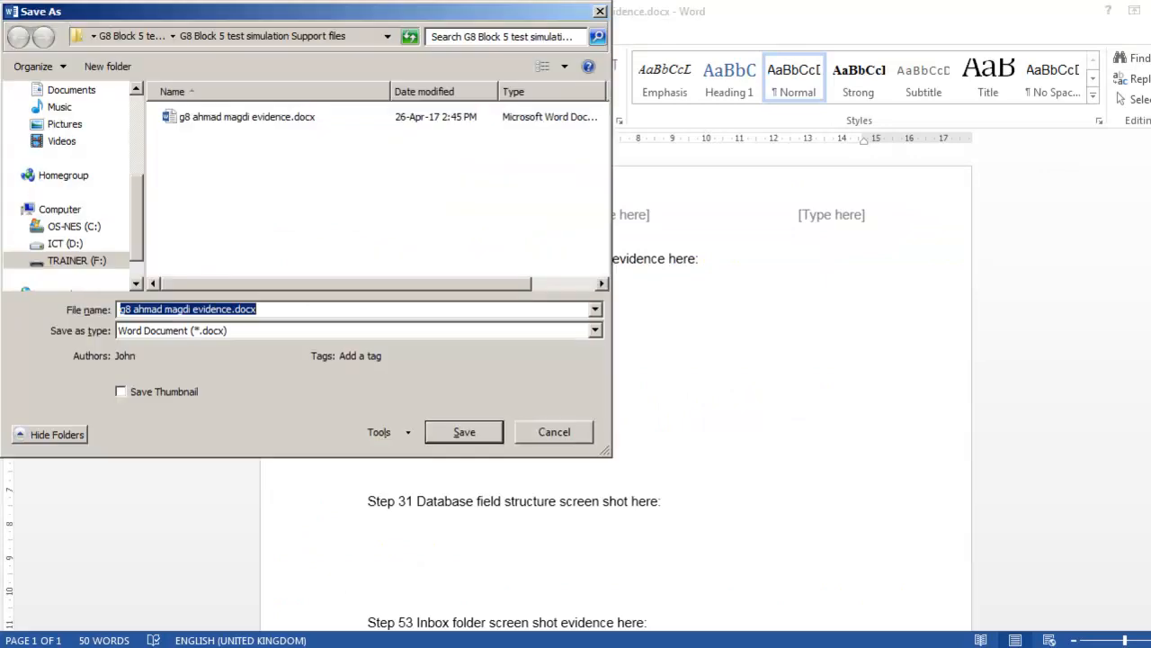
scroll(144, 193, up, 4)
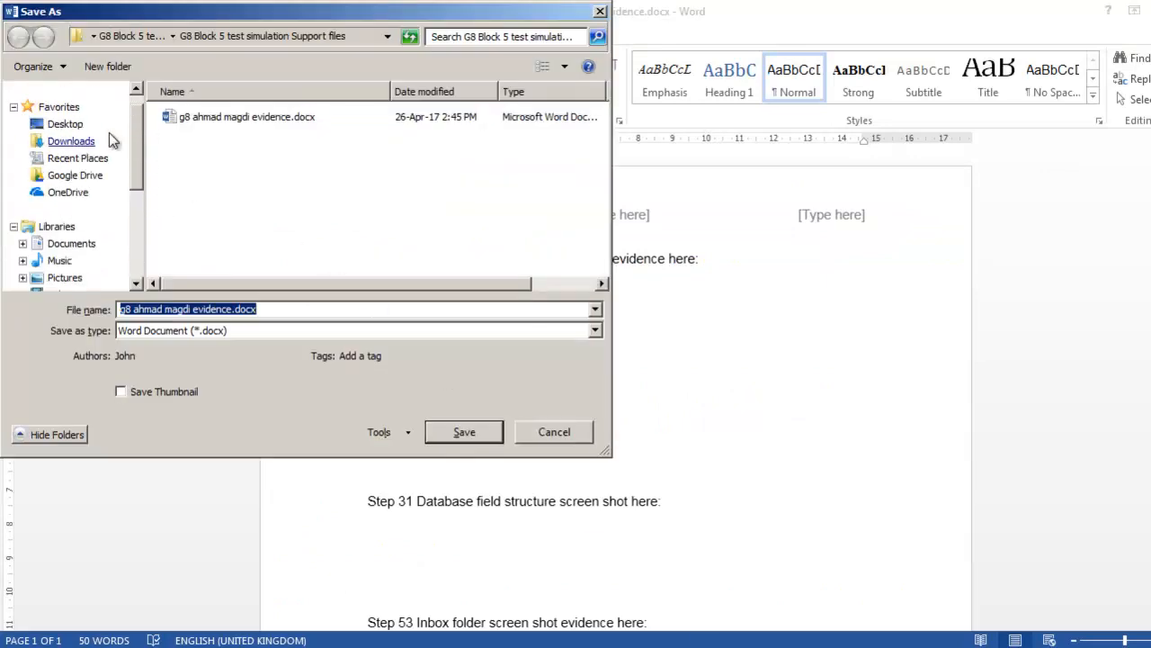
click(66, 123)
click(125, 63)
key(ctrl+v)
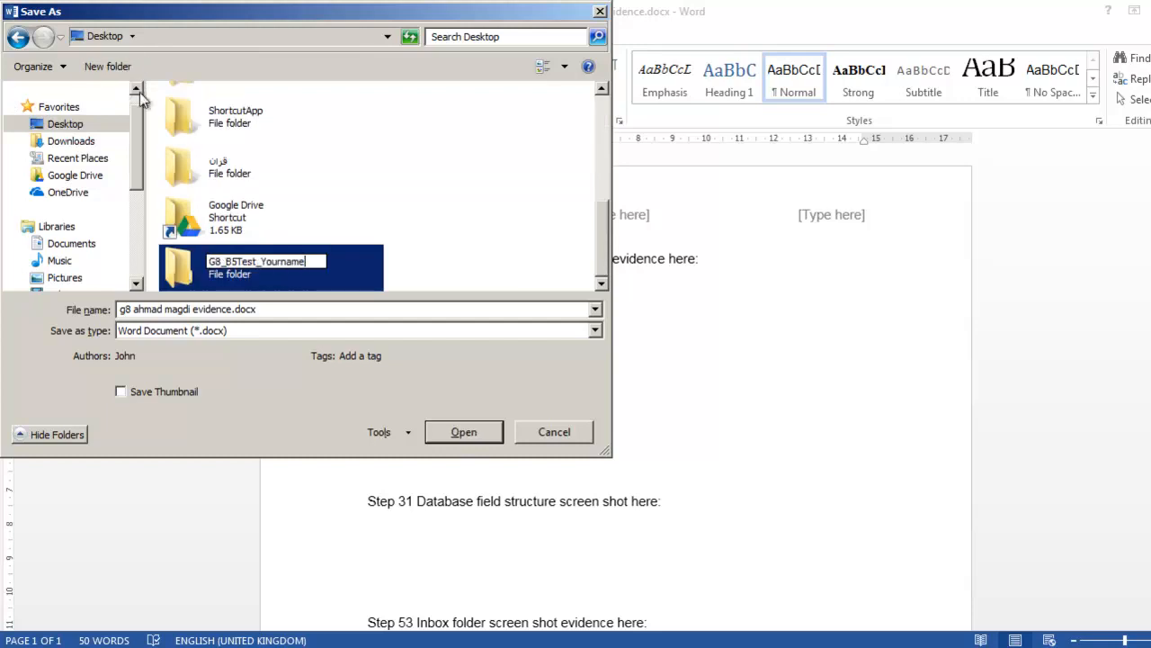
key(shift+Left)
key(shift+Left)
key(shift+Left)
key(shift+Left)
key(shift+Left)
key(shift+Left)
key(shift+Left)
key(shift+Left)
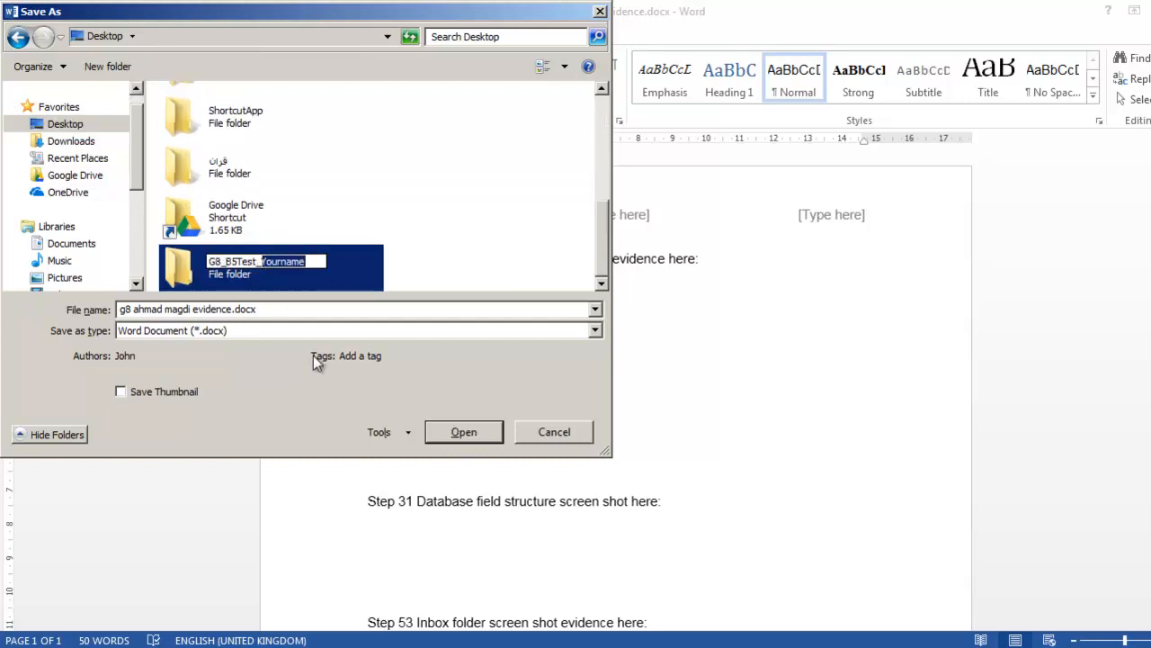
text(Ahmad magdi)
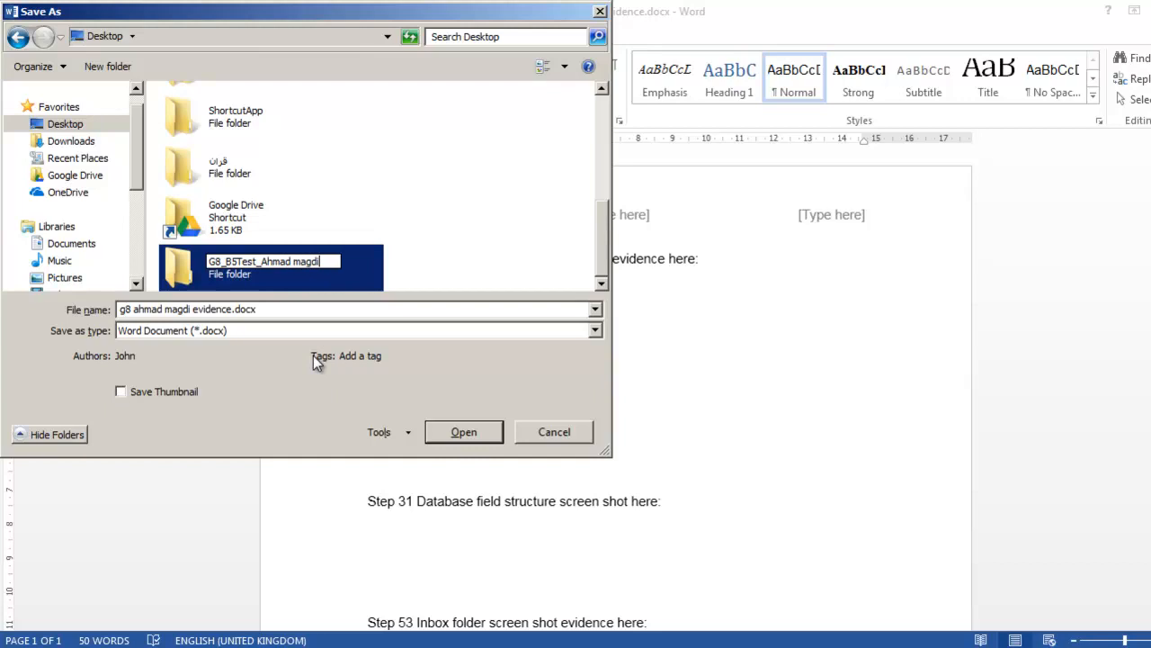
key(Return)
key(Return)
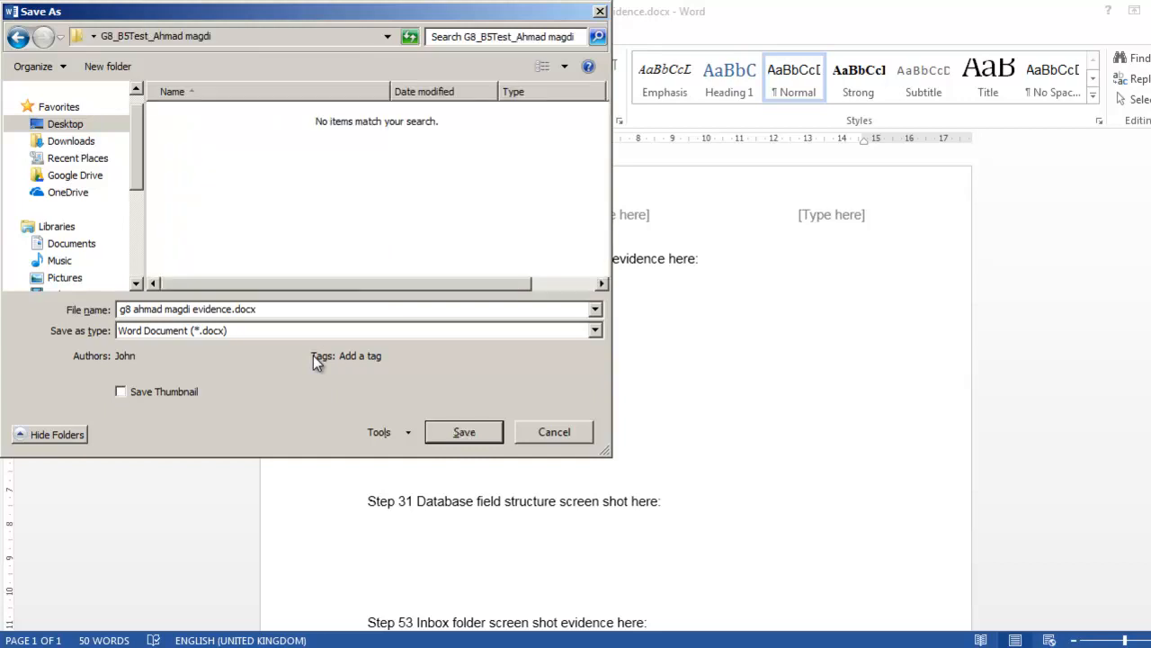
click(232, 308)
click(465, 433)
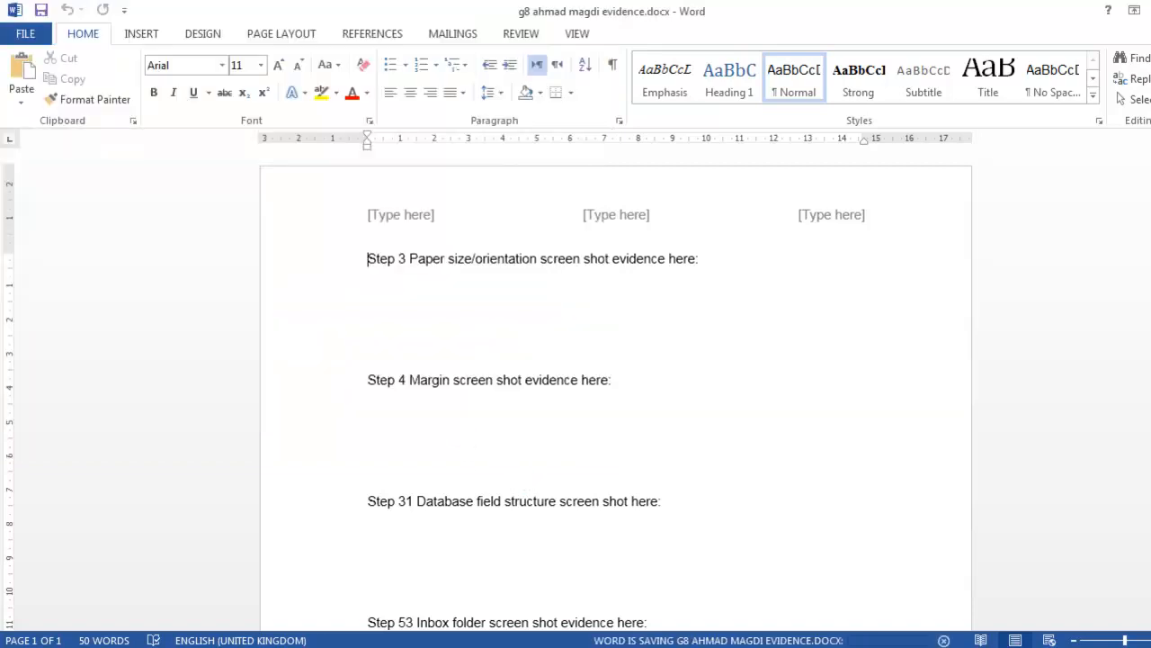
key(alt+Tab)
drag(610, 239, 939, 265)
drag(250, 326, 466, 327)
scroll(460, 329, down, 3)
drag(183, 261, 446, 260)
drag(515, 263, 751, 276)
drag(285, 296, 815, 299)
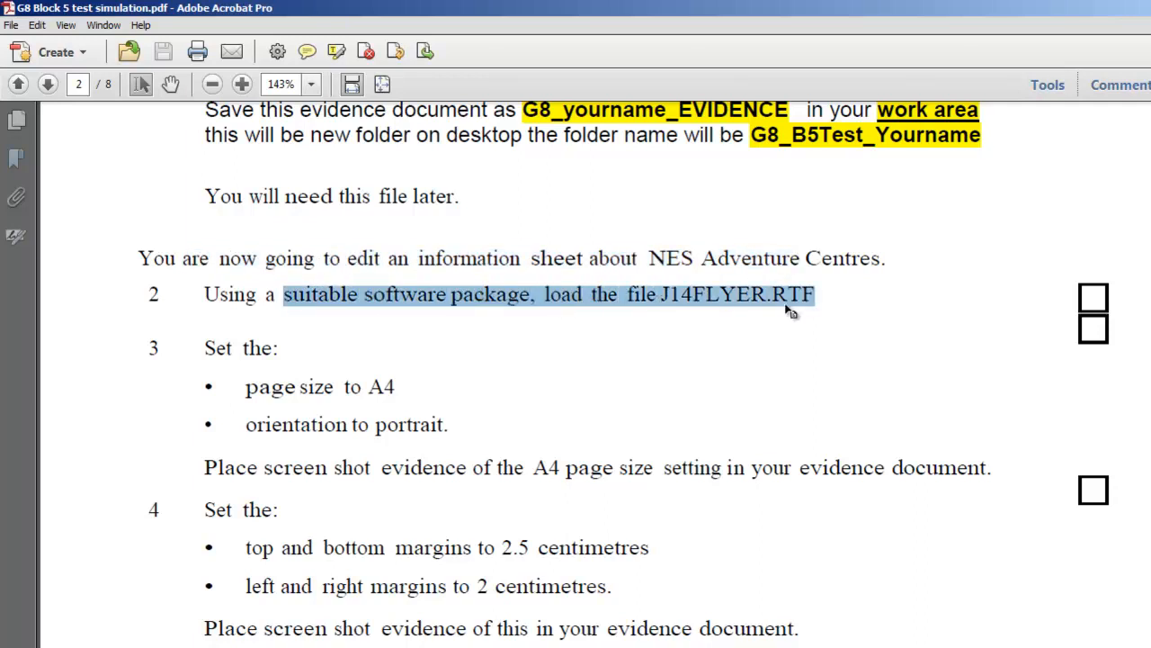
key(alt+Tab)
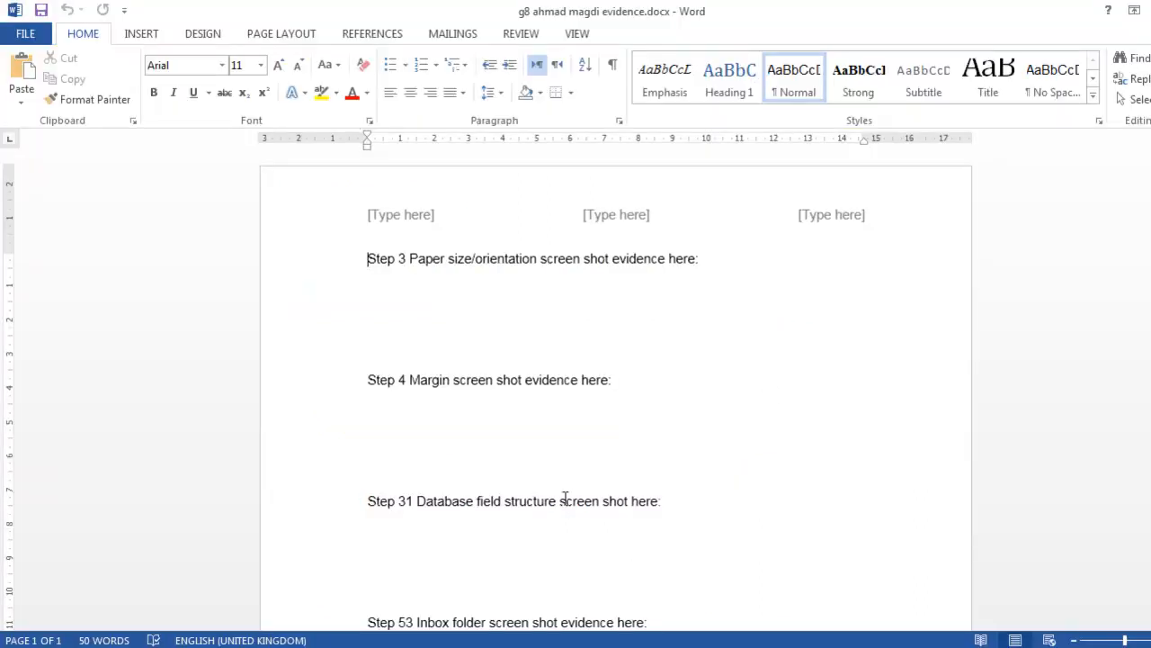
Step: Browse the Open dialog to the Support files folder by pasting its path
key(ctrl+o)
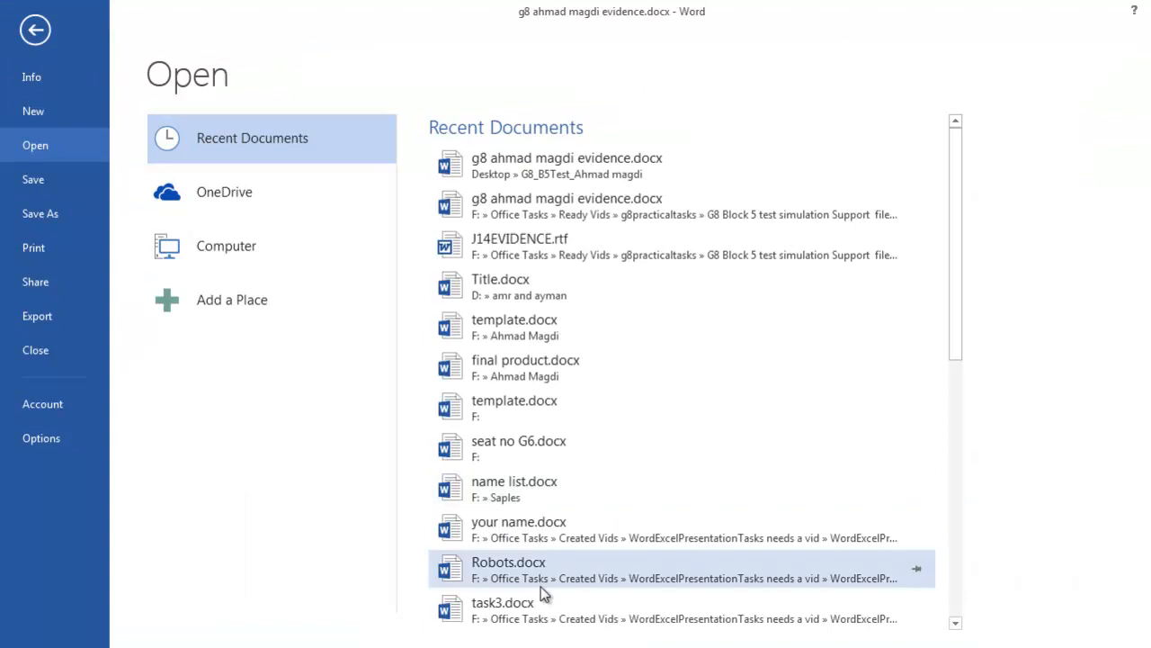
click(243, 253)
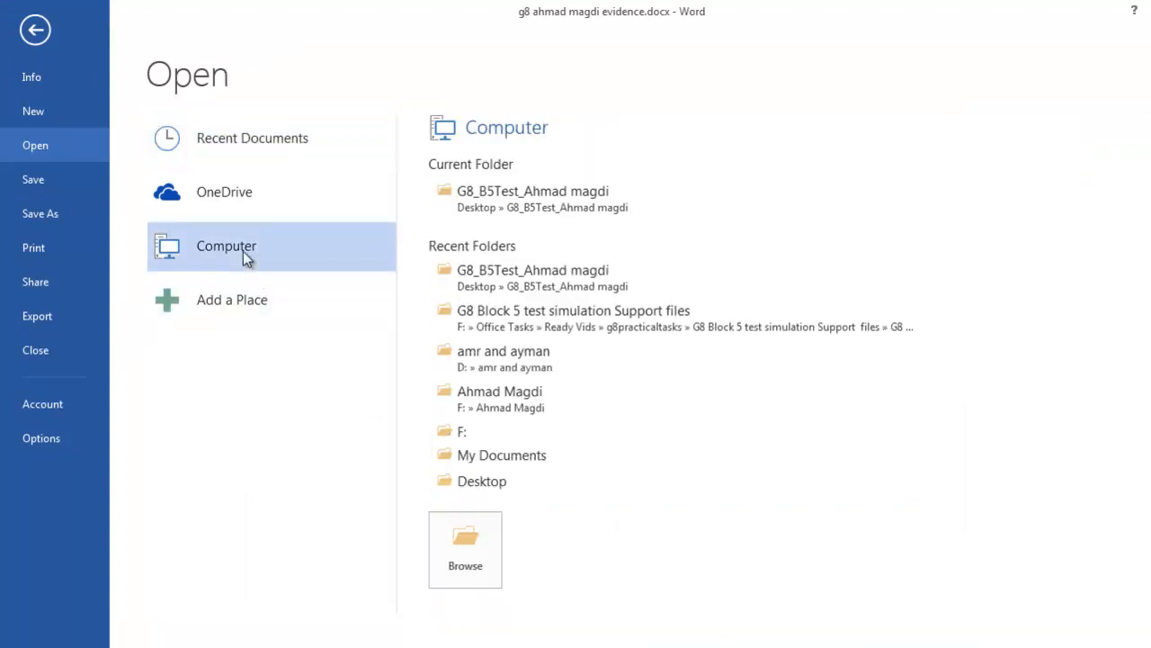
click(468, 559)
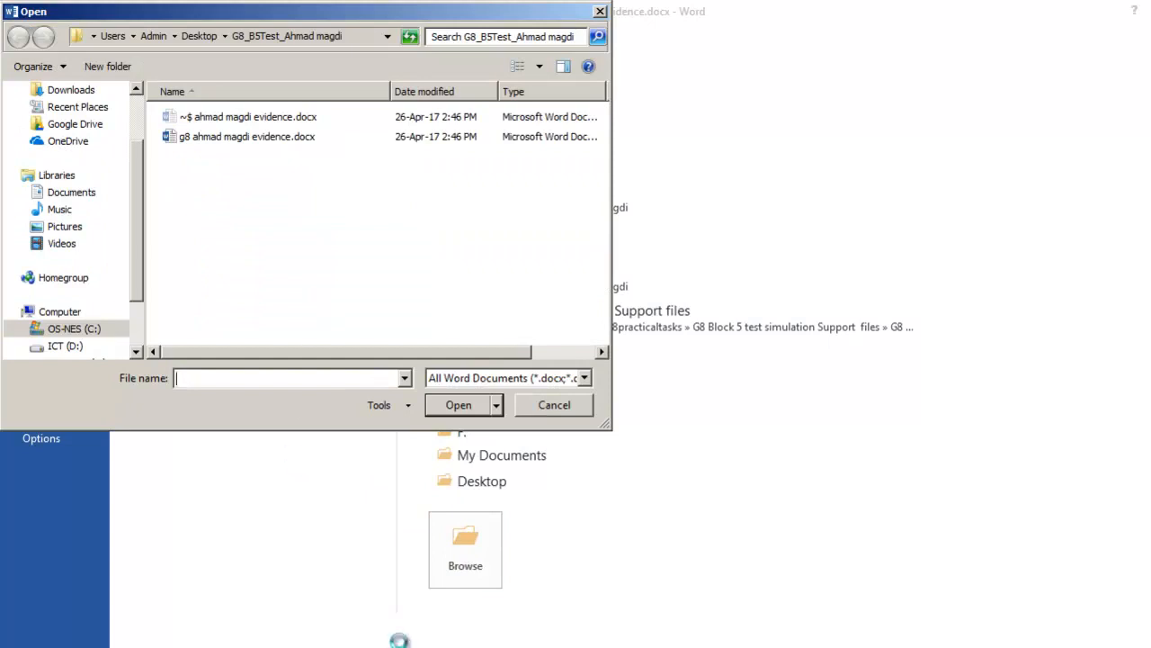
click(360, 646)
click(622, 221)
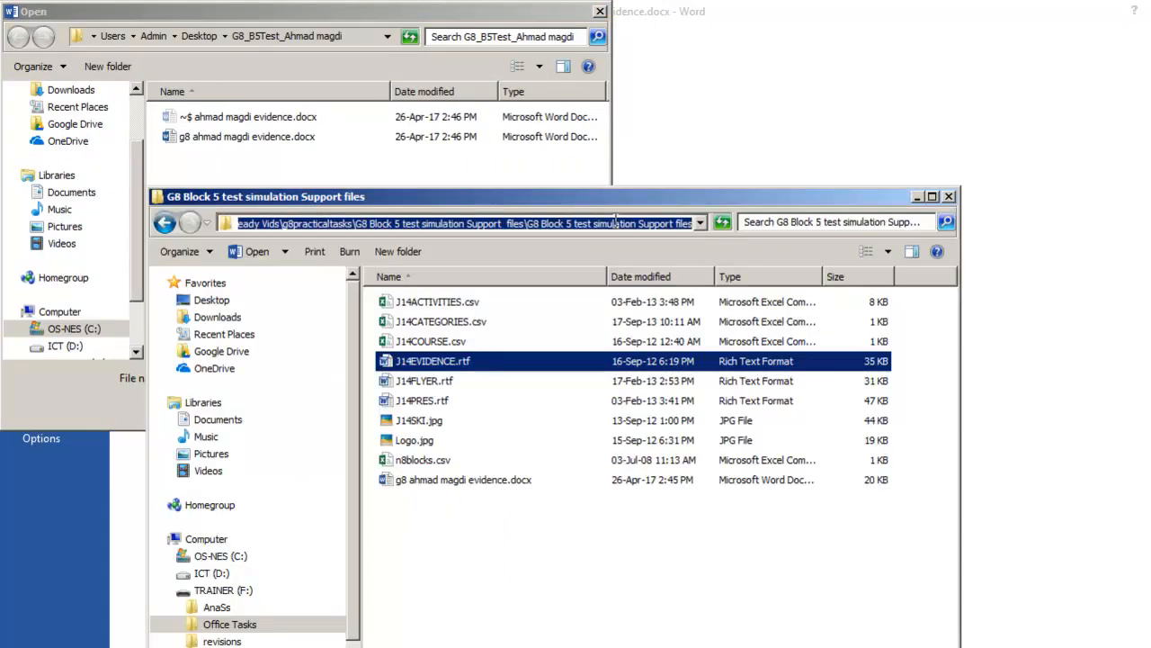
click(329, 333)
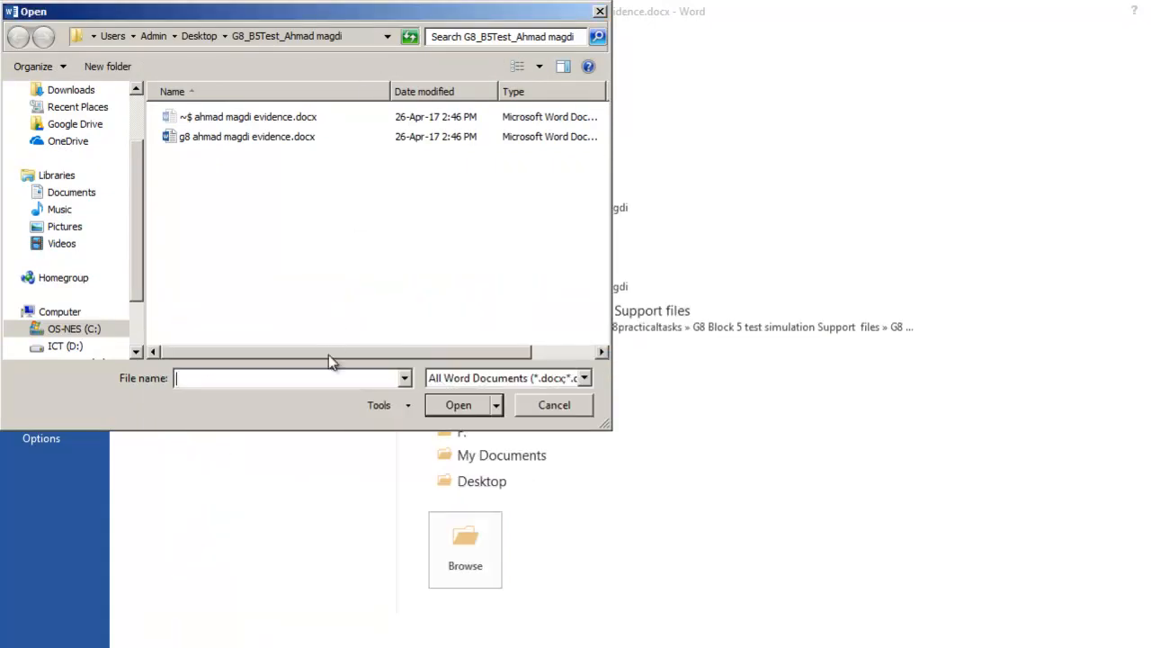
key(ctrl+v)
click(450, 407)
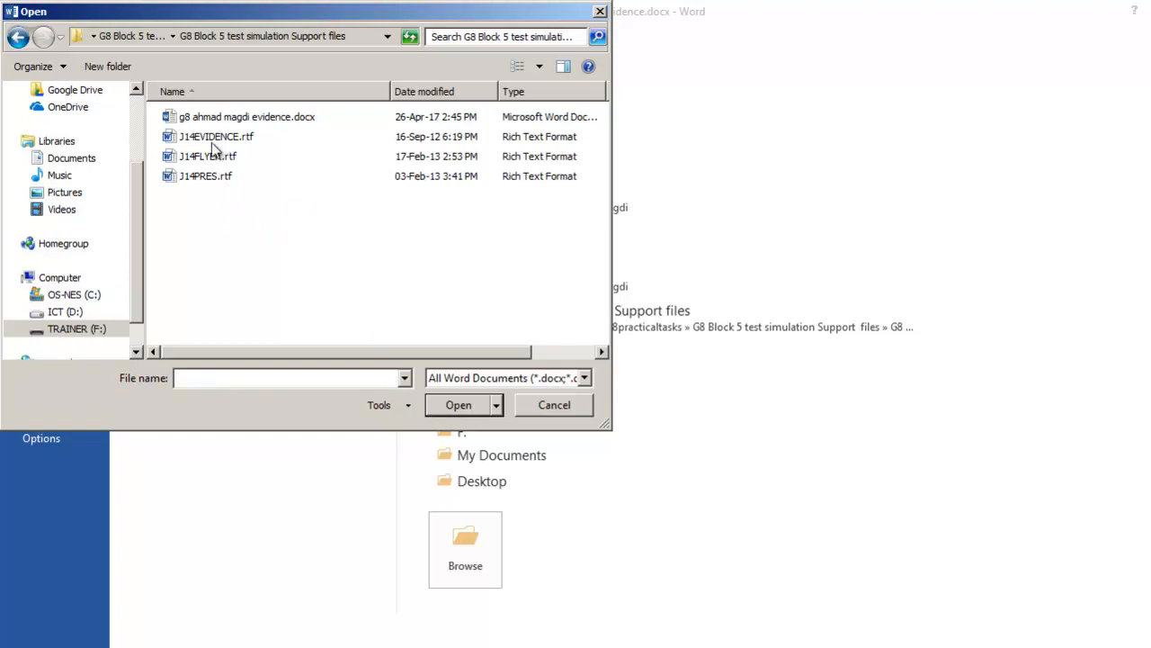
Step: Open J14FLYER.rtf from the Support files folder
click(213, 139)
click(458, 405)
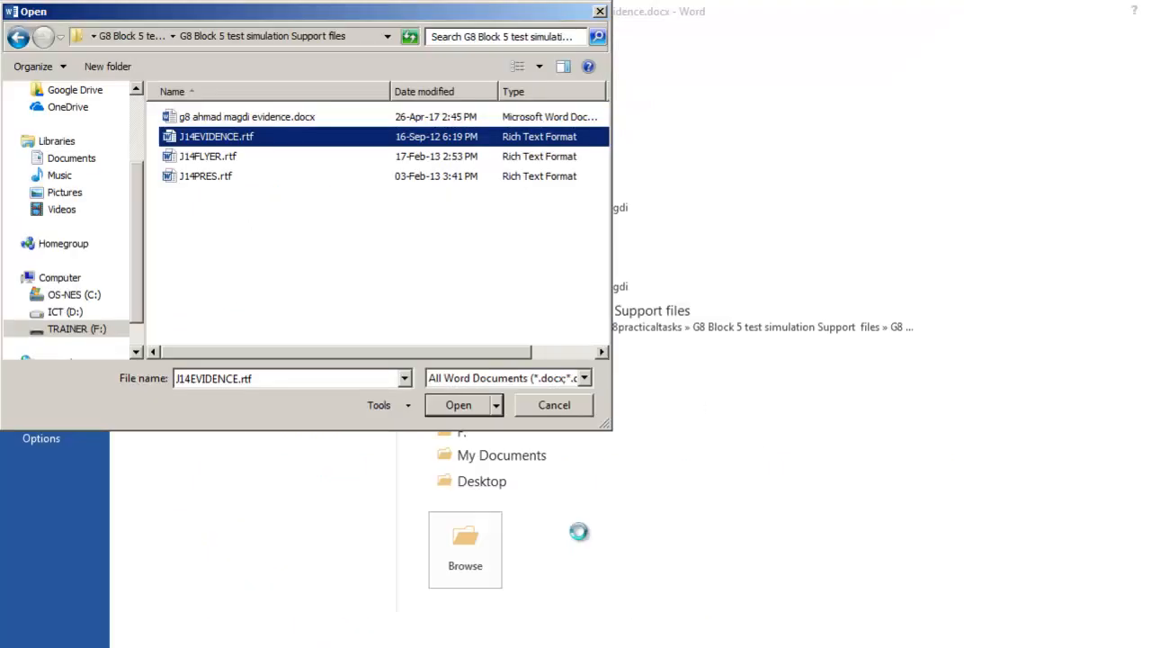
click(207, 156)
click(469, 406)
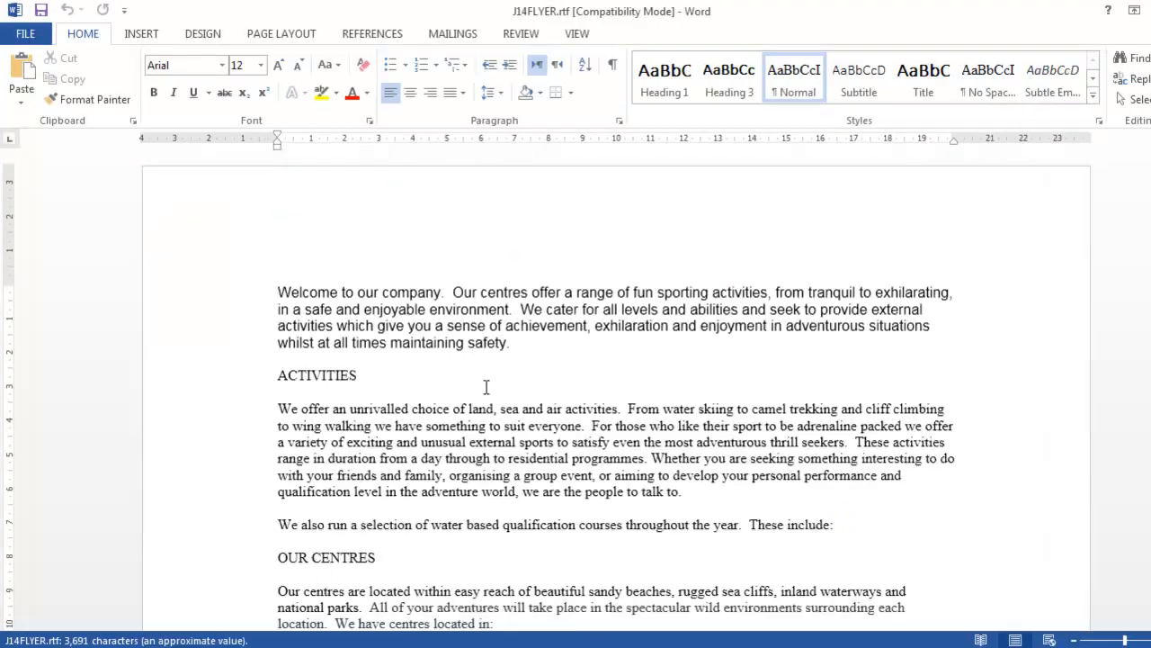
Step: Read the task requiring A4 page size and portrait orientation
key(alt+Tab)
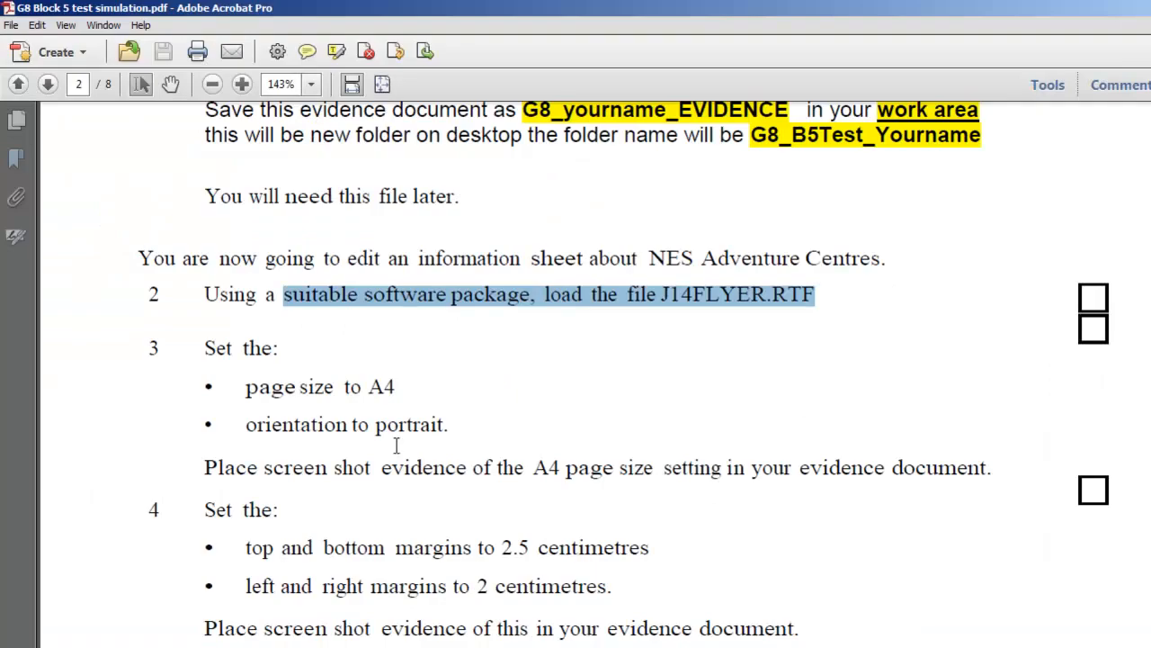
scroll(227, 358, down, 1)
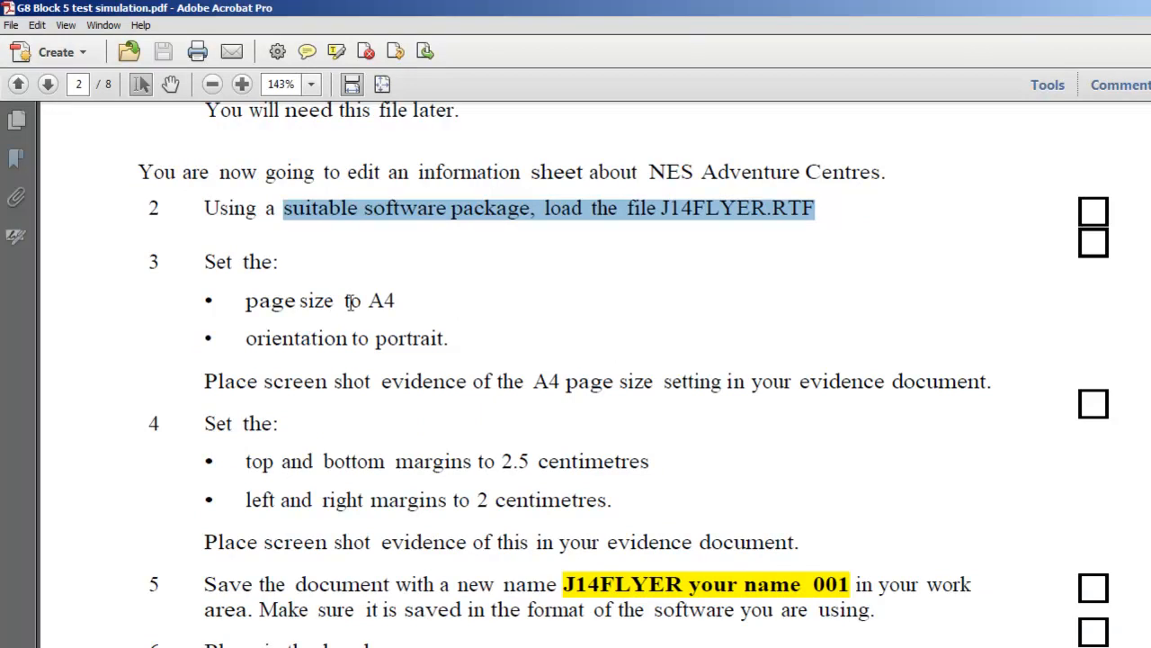
double_click(362, 300)
drag(375, 340, 491, 382)
key(alt+Tab)
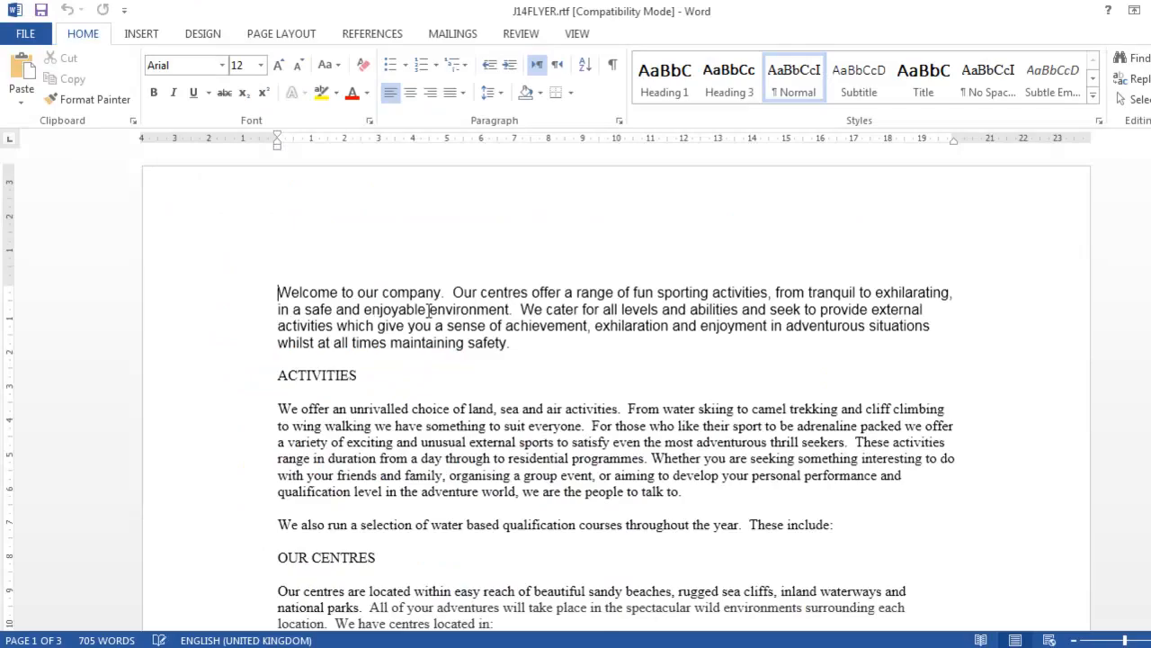
Step: Save the flyer as Word Document (*.docx) named with the candidate's name, accepting the upgrade
key(F12)
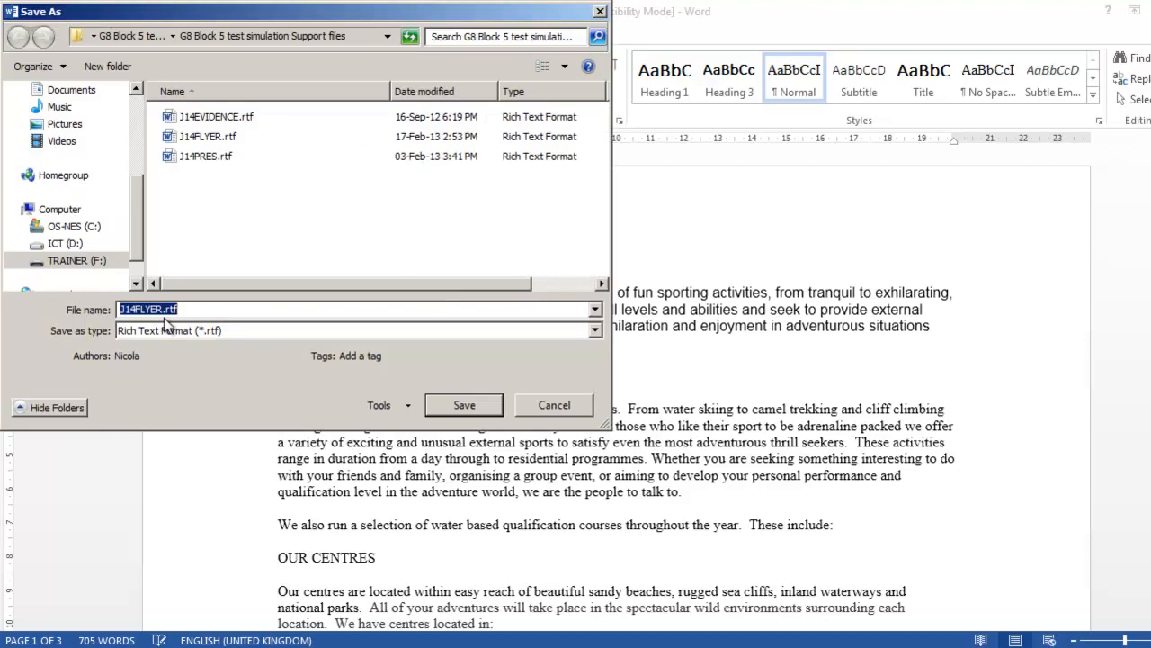
click(189, 331)
click(189, 345)
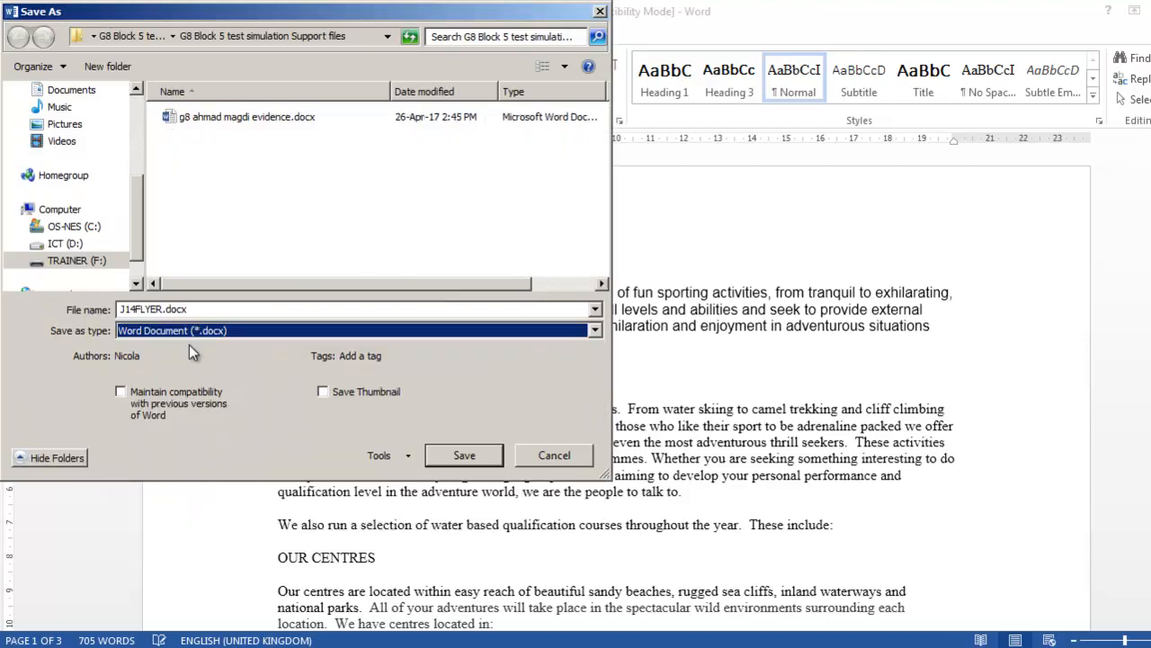
double_click(164, 310)
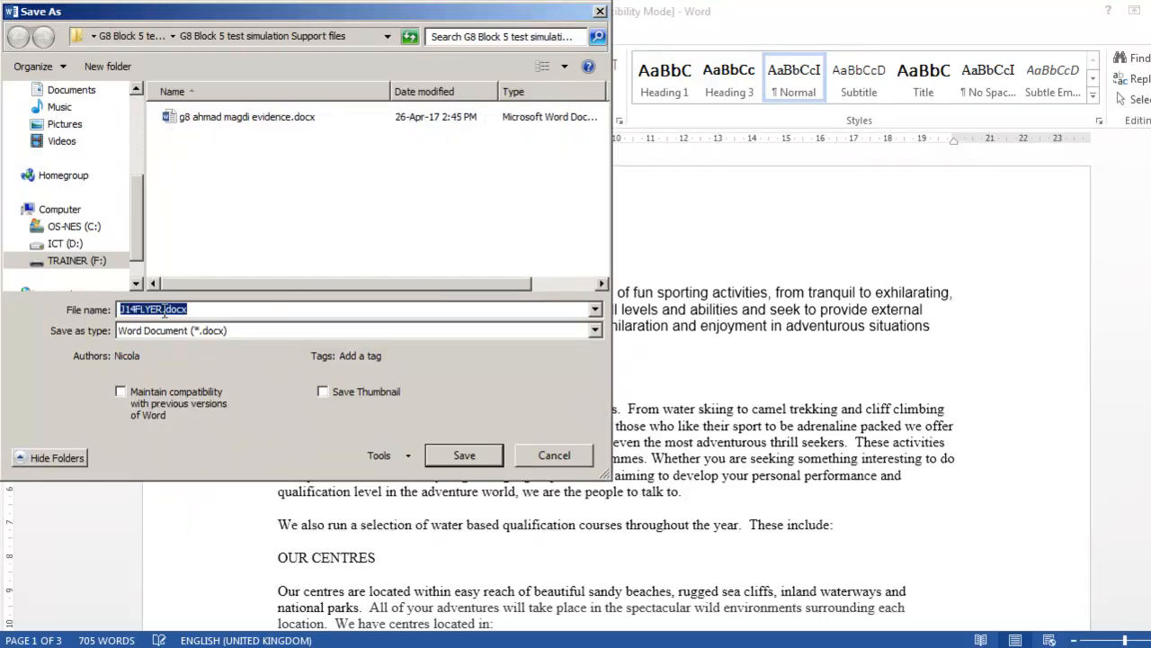
click(163, 309)
key(BackSpace)
key(BackSpace)
key(BackSpace)
key(BackSpace)
key(BackSpace)
key(BackSpace)
key(BackSpace)
key(BackSpace)
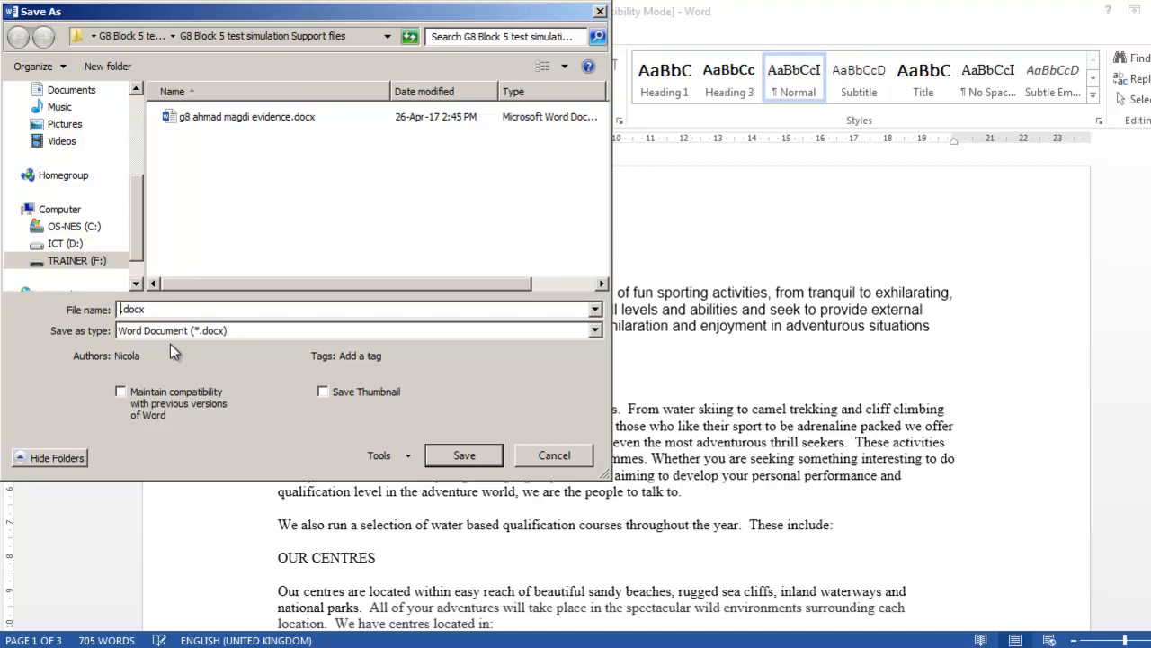
text(ahmad magdi)
key(Return)
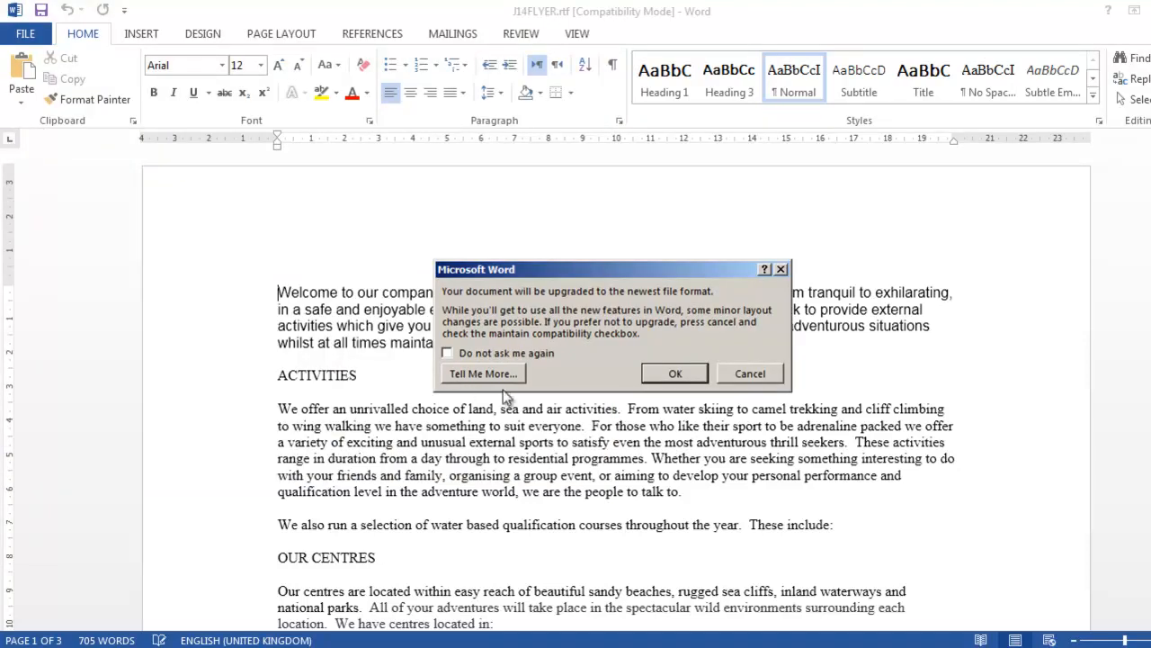
click(670, 375)
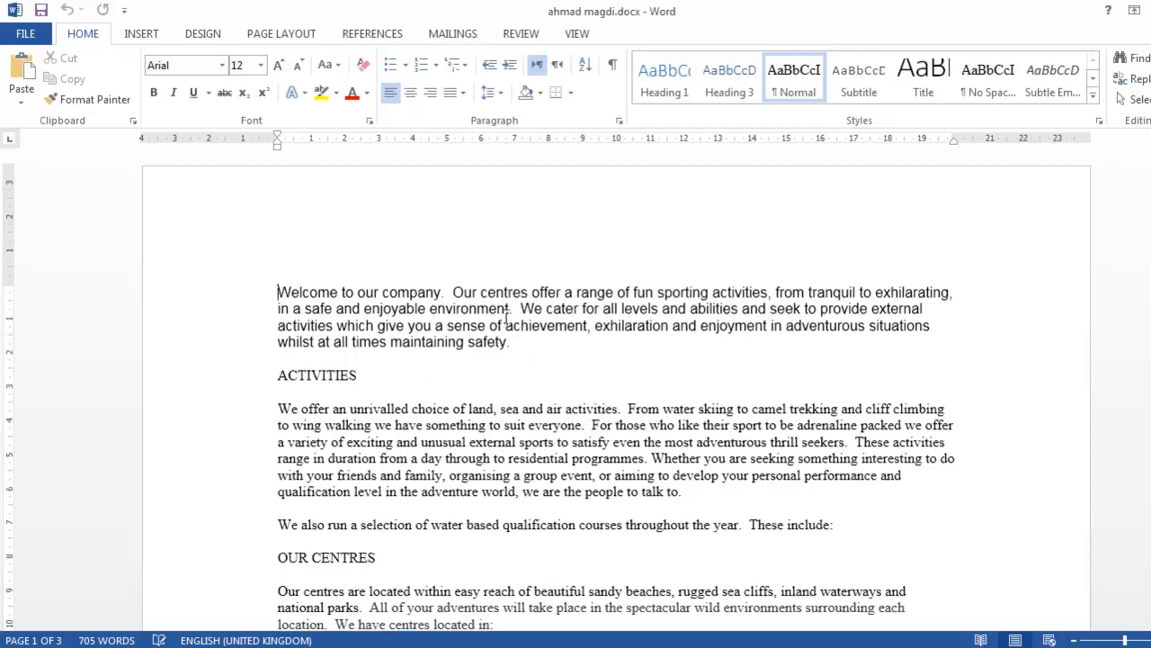
Step: Set the flyer to A4 size and Portrait orientation on the Page Layout tab
click(290, 34)
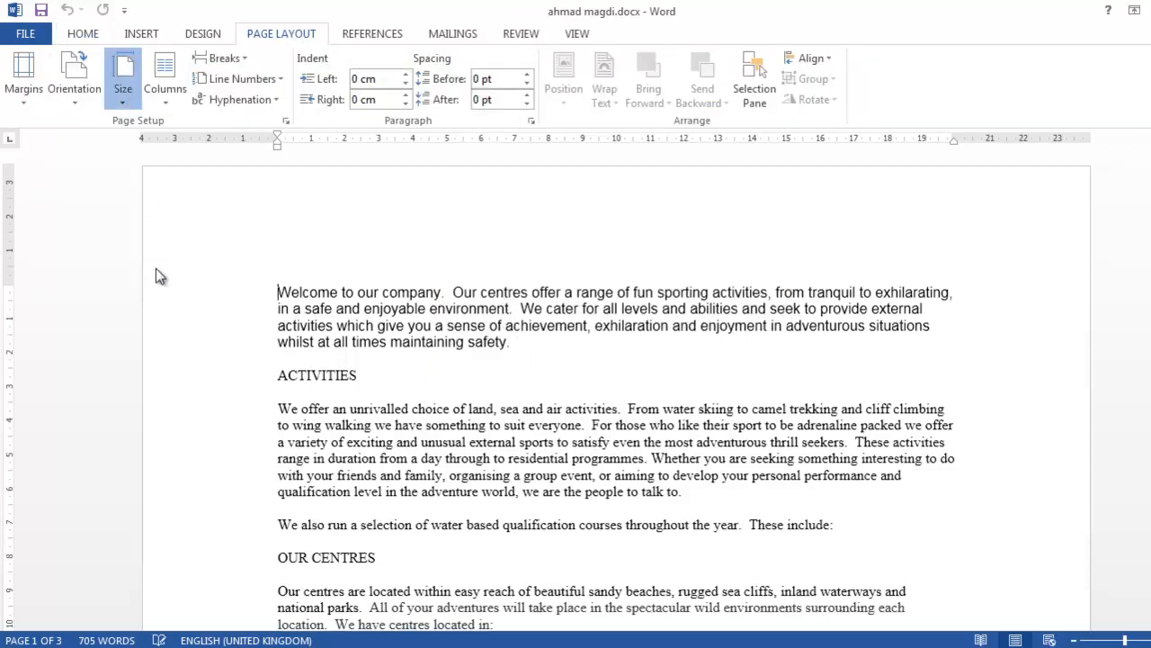
click(158, 293)
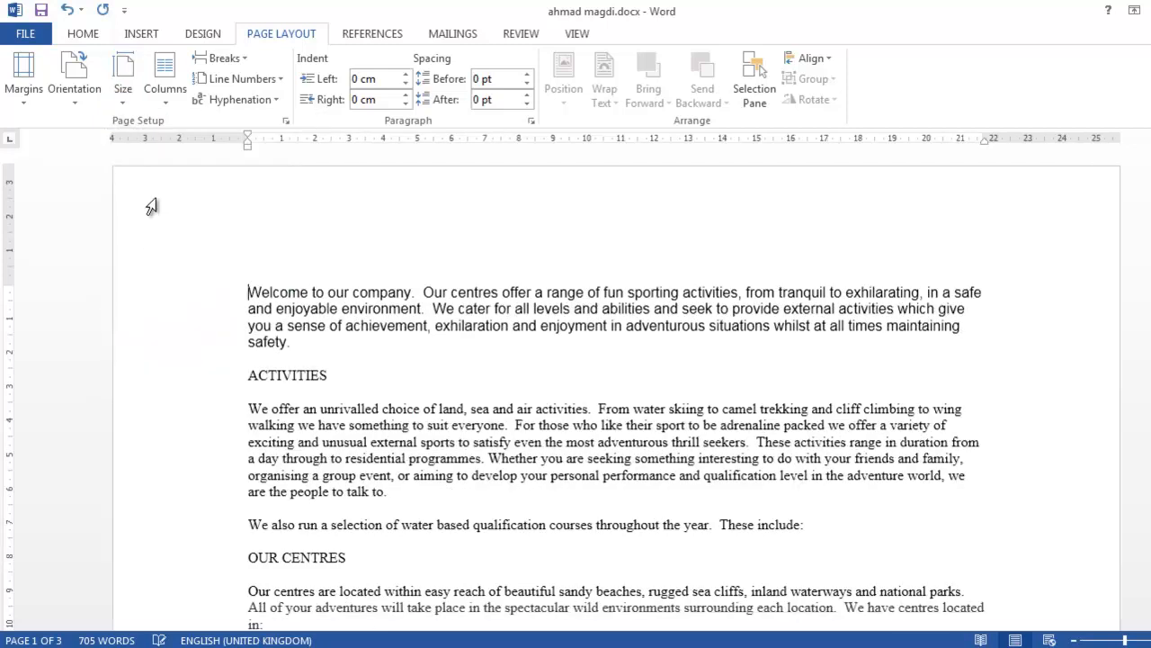
click(84, 91)
click(93, 128)
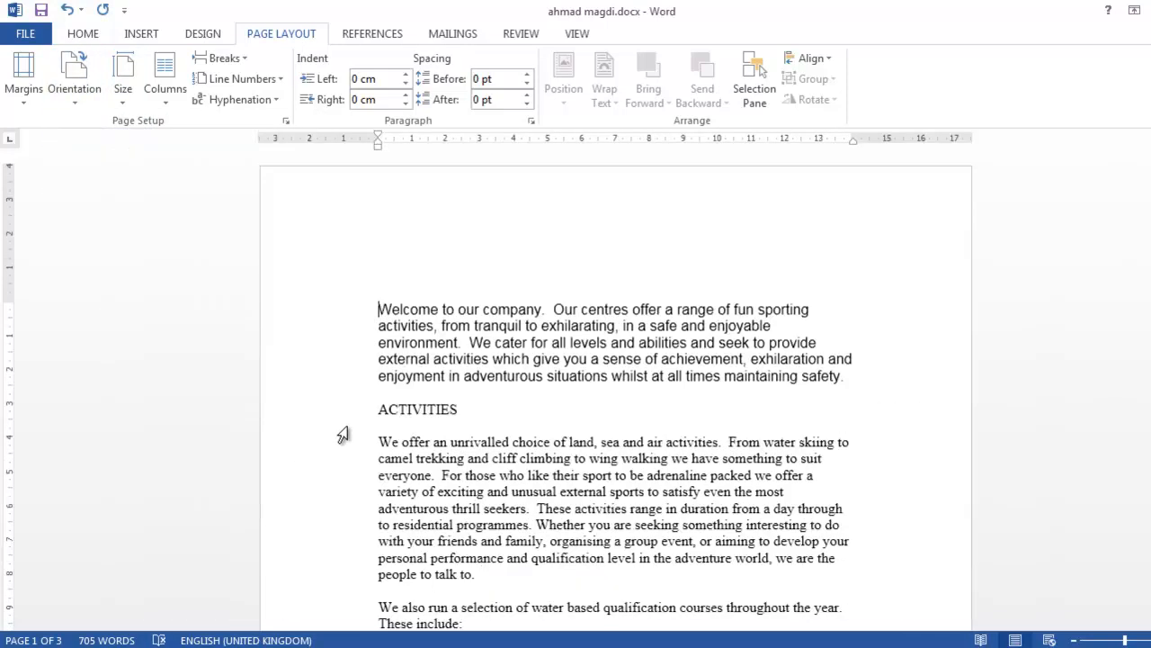
key(alt+Tab)
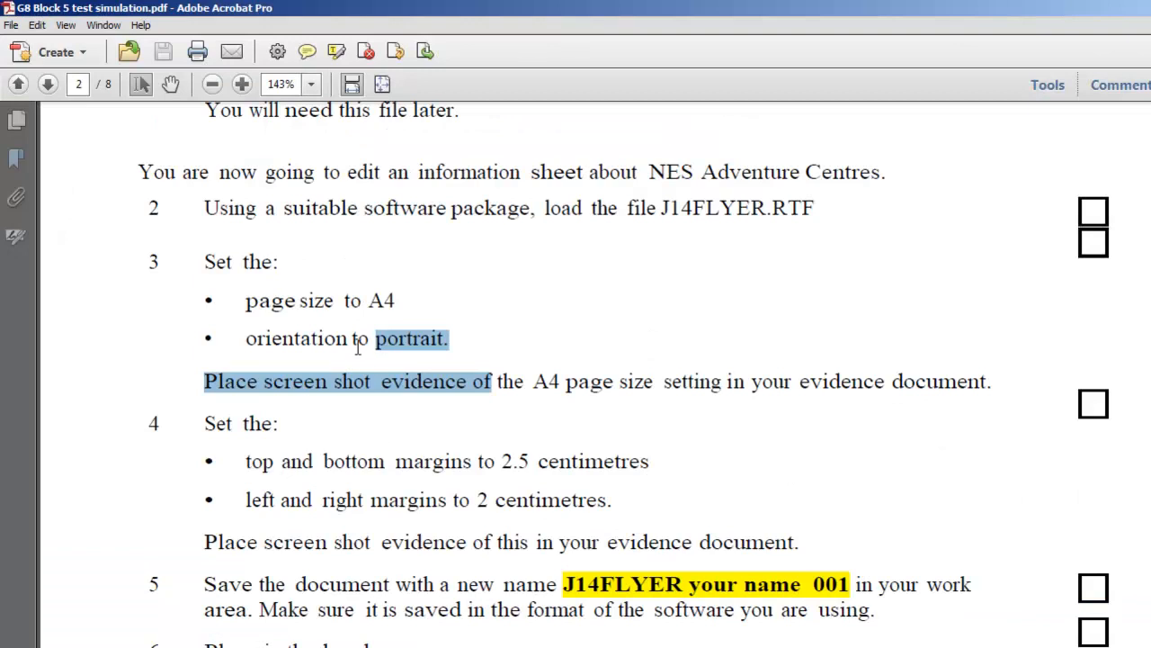
Step: Read the step 3 instruction requiring screenshot evidence of the A4 page size
drag(283, 385, 986, 388)
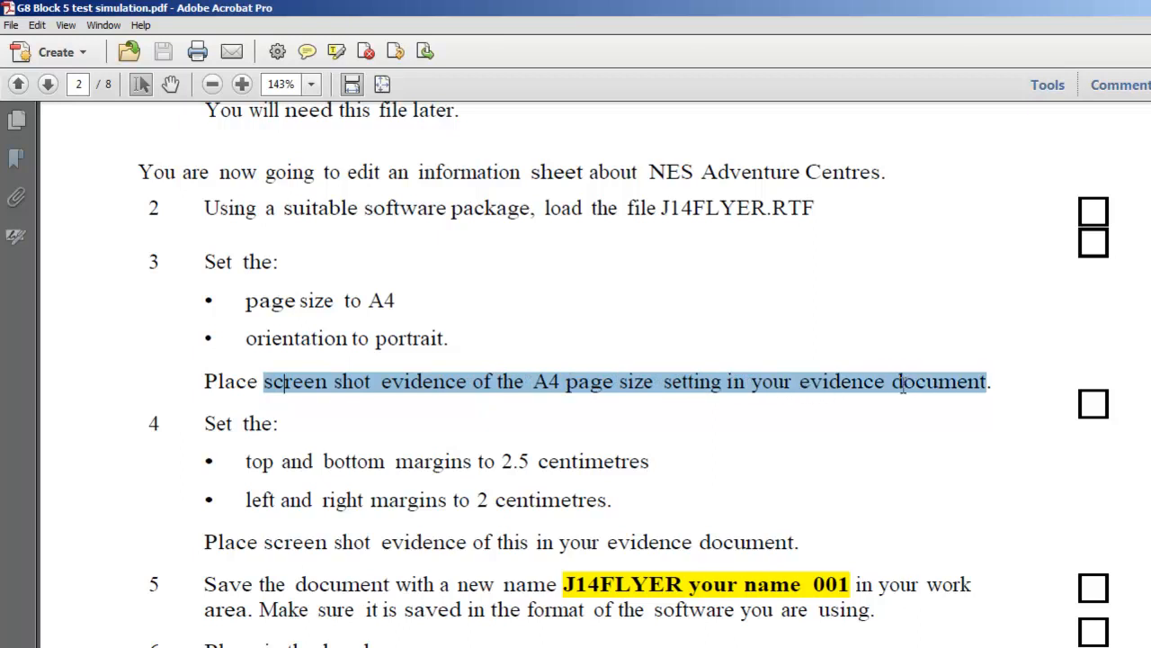
drag(533, 383, 650, 390)
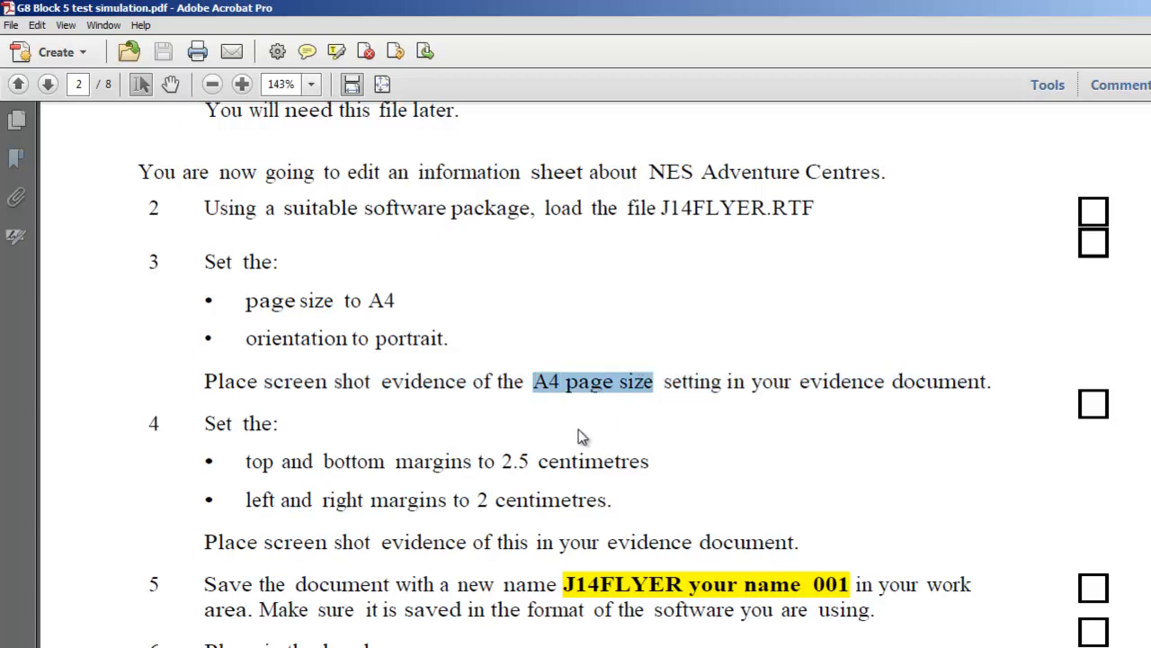
key(alt+Tab)
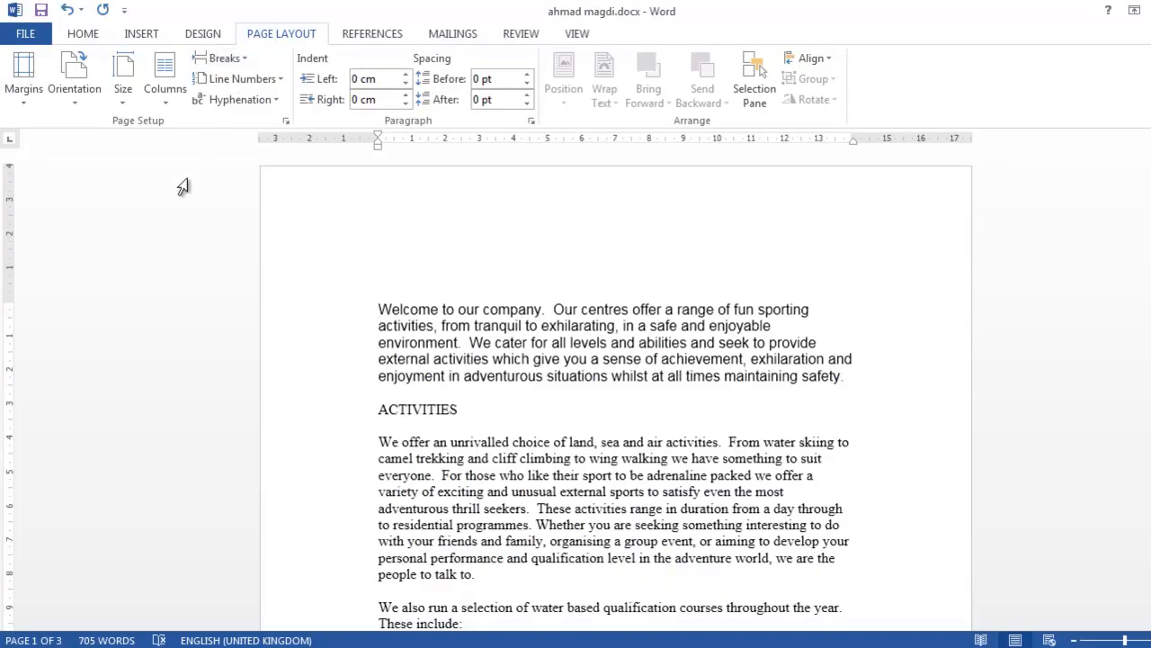
Step: Launch Snipping Tool with 'snip' and start a new capture
key(super)
text(snip)
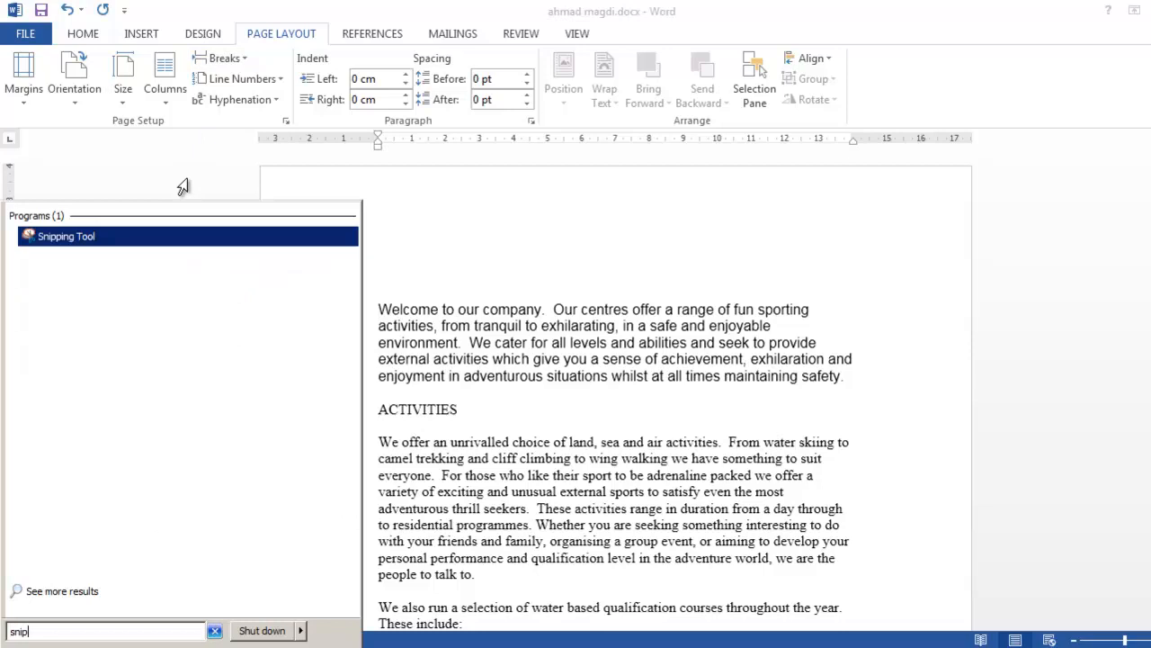
key(Return)
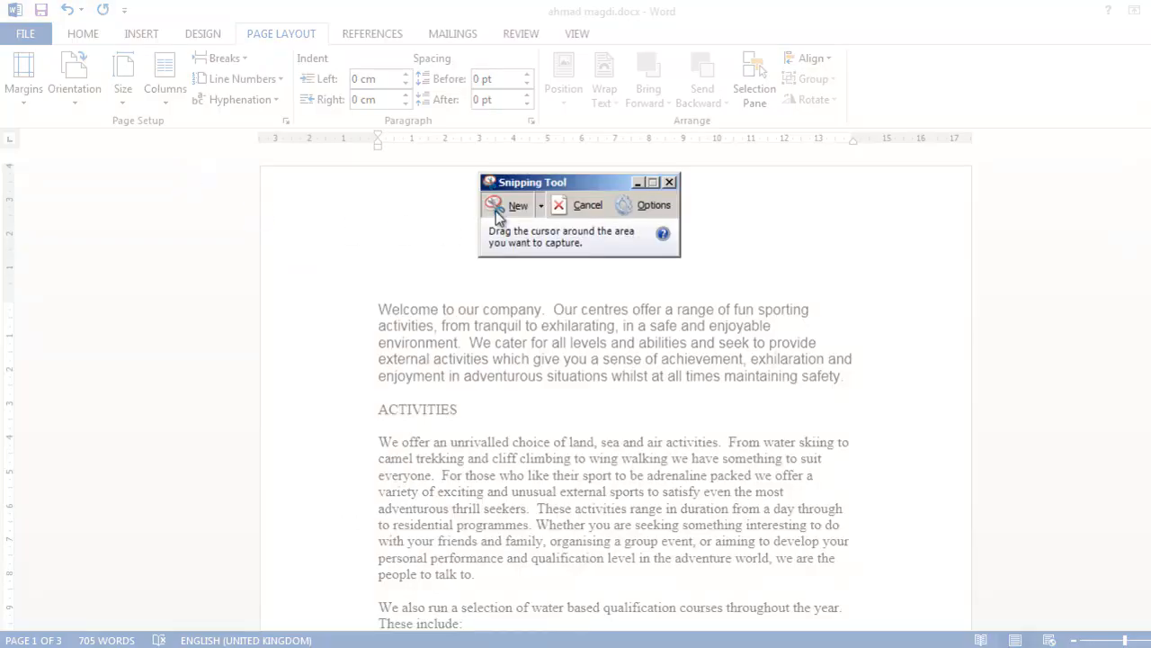
click(502, 205)
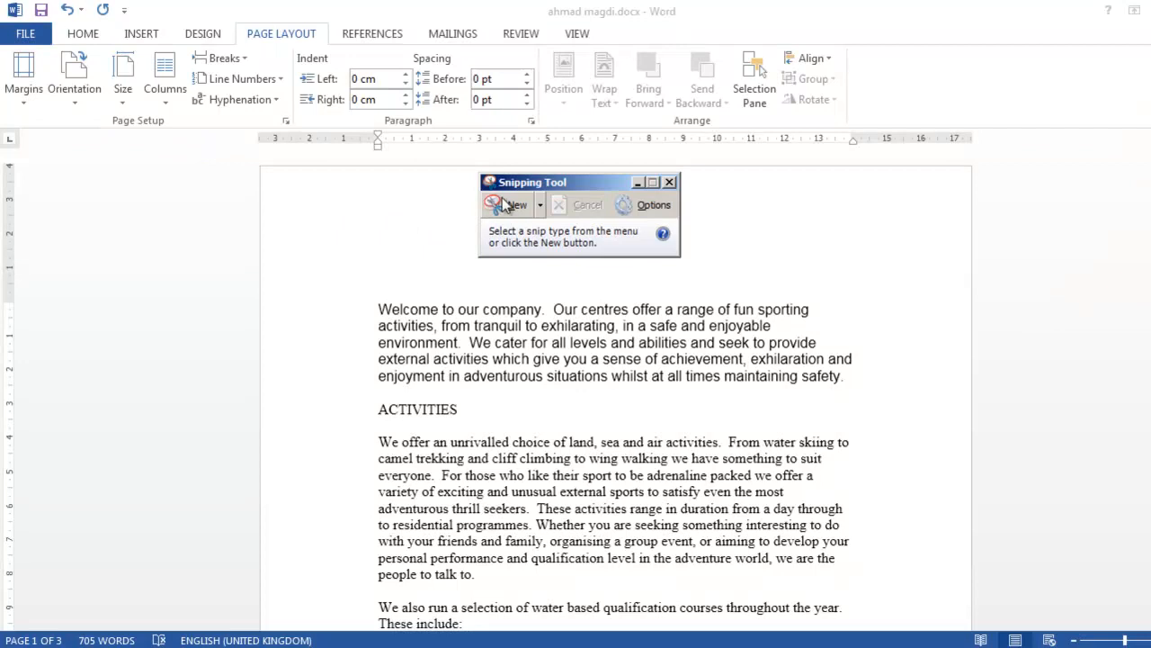
click(125, 102)
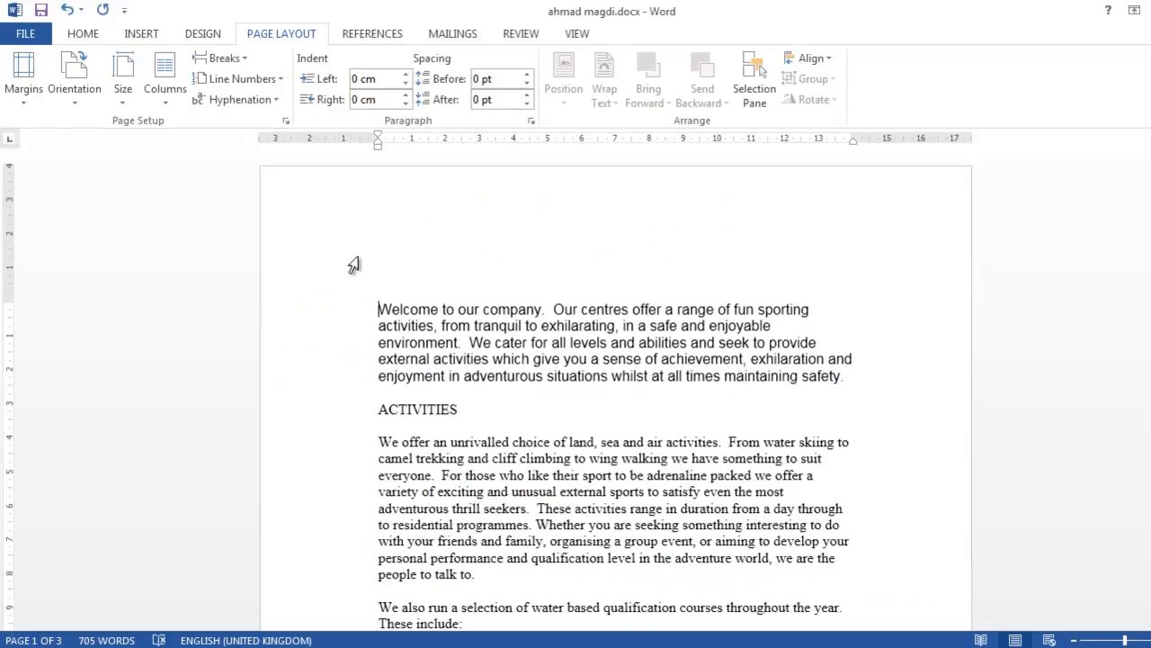
Step: Snip the File > Print view showing A4 (21 cm x 29.7 cm) and Portrait Orientation
click(26, 36)
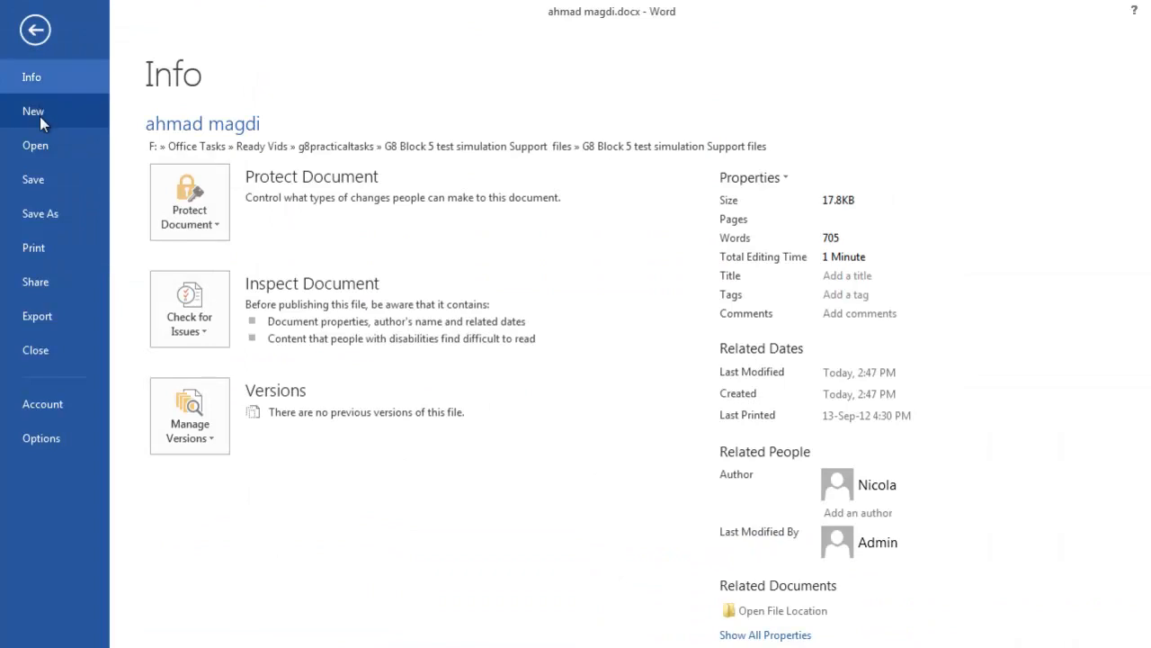
click(56, 256)
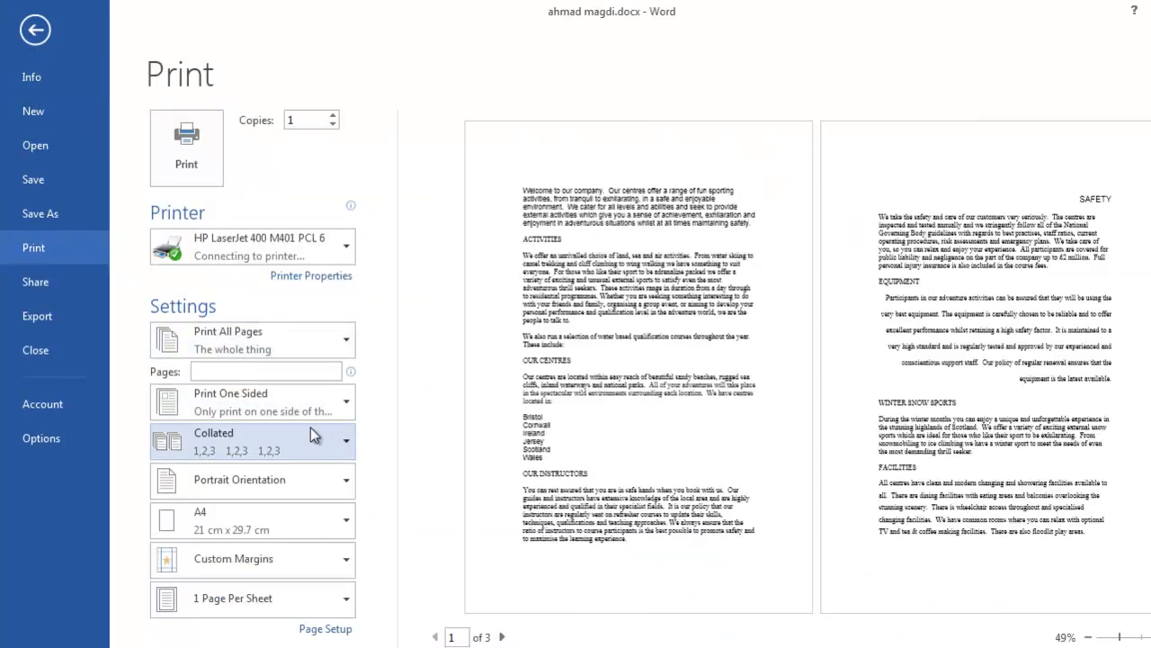
click(450, 646)
click(493, 207)
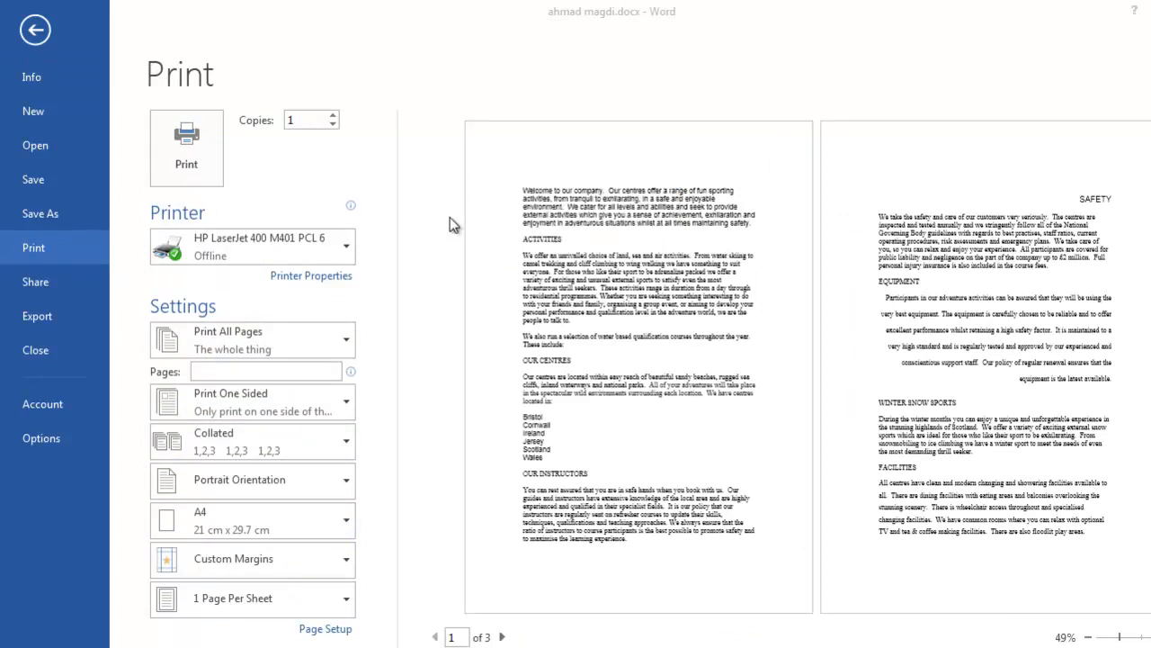
drag(79, 88, 830, 641)
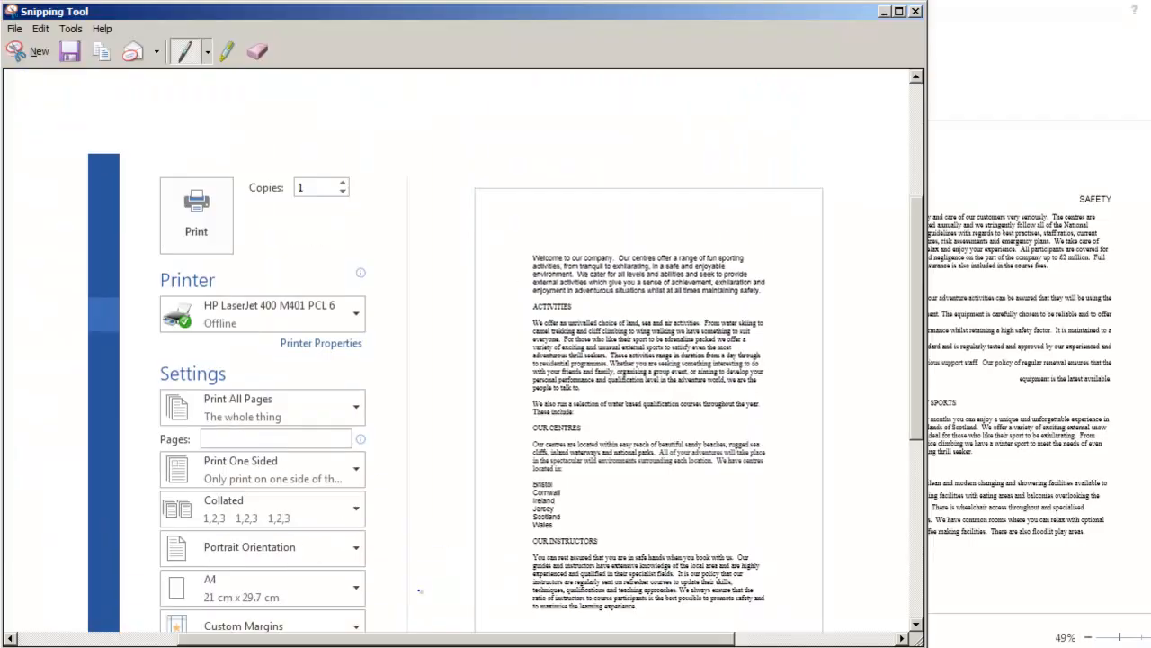
Step: Circle the A4 21 cm x 29.7 cm paper size in blue and copy the snip
mouse_move(223, 569)
mouse_down()
mouse_move(209, 610)
mouse_move(236, 573)
mouse_move(221, 568)
mouse_up()
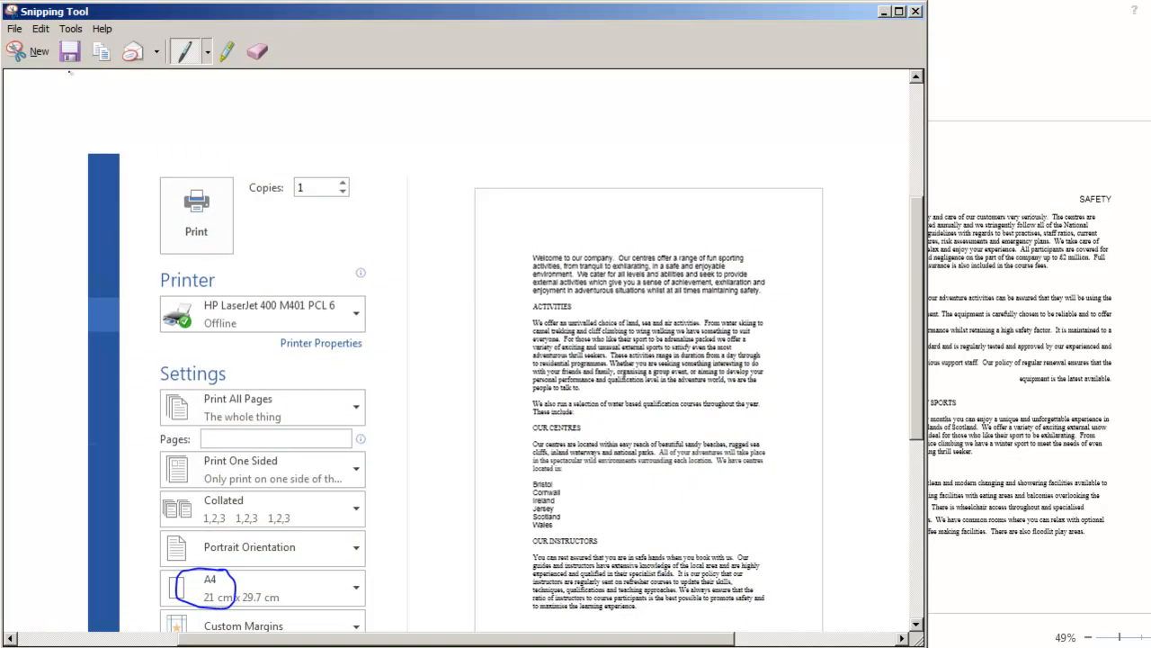
click(106, 55)
key(alt+Tab)
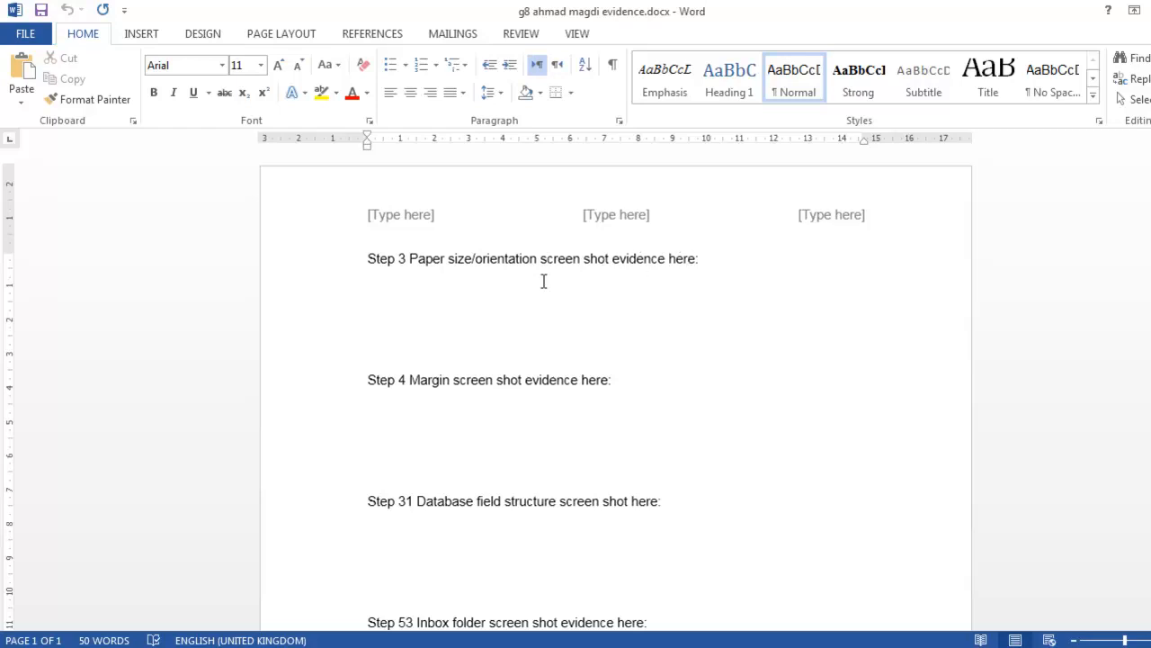
Step: Paste the circled A4 print-settings snip under Step 3 and save the evidence document
click(368, 275)
key(ctrl+v)
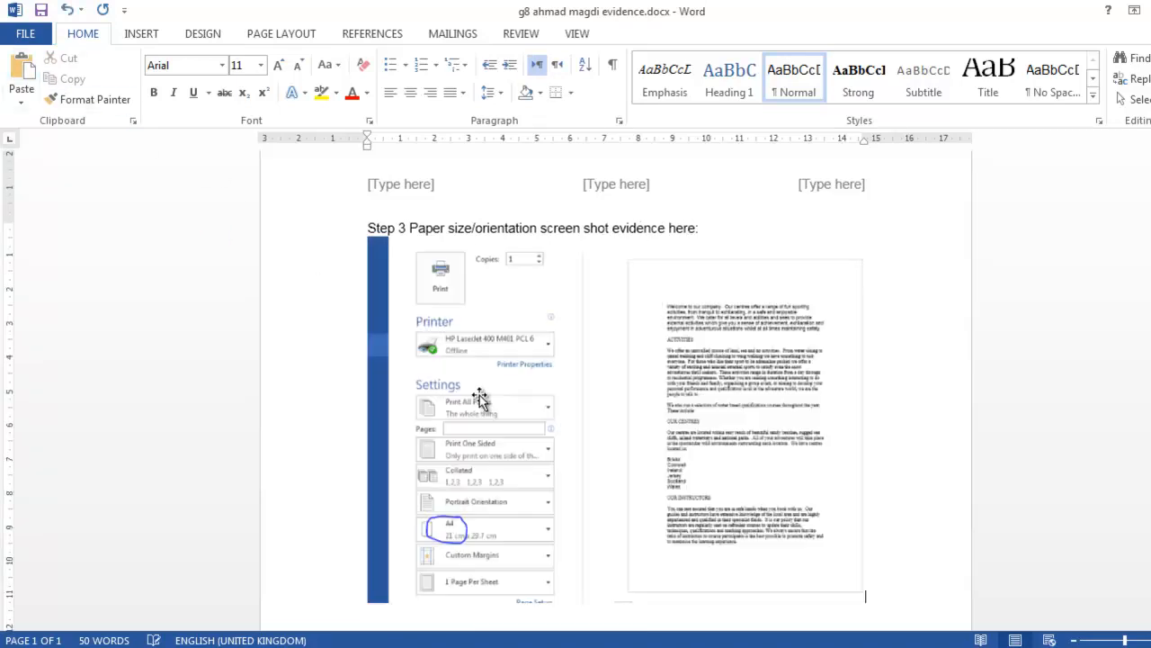
scroll(552, 430, down, 4)
click(40, 10)
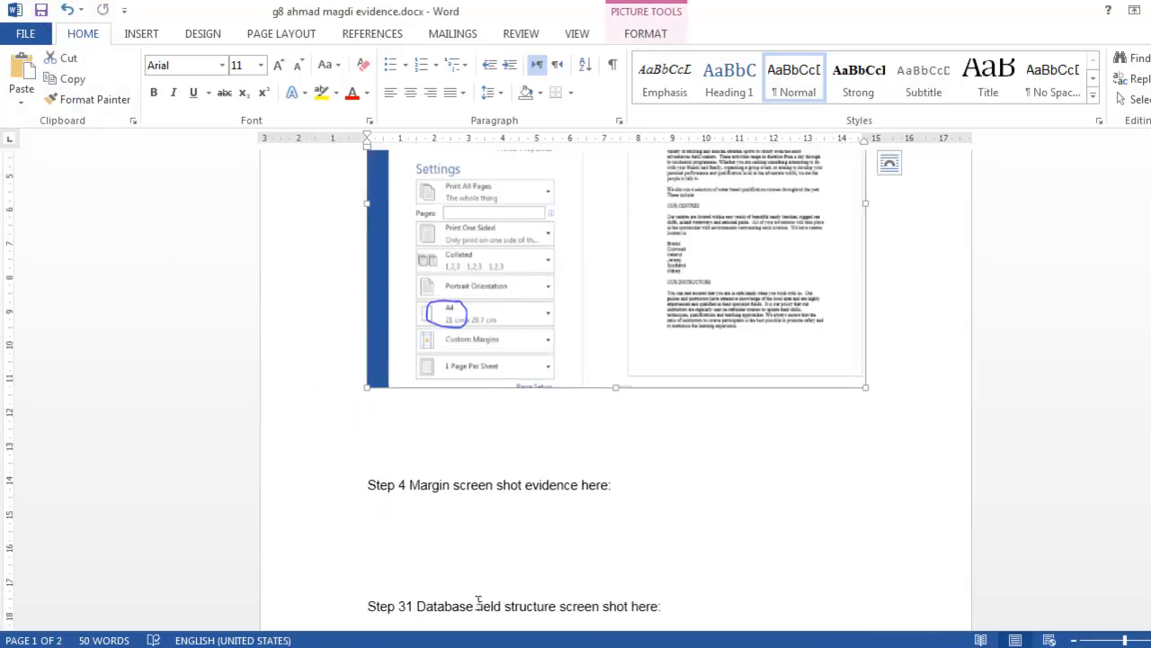
key(alt+Tab)
scroll(338, 428, down, 3)
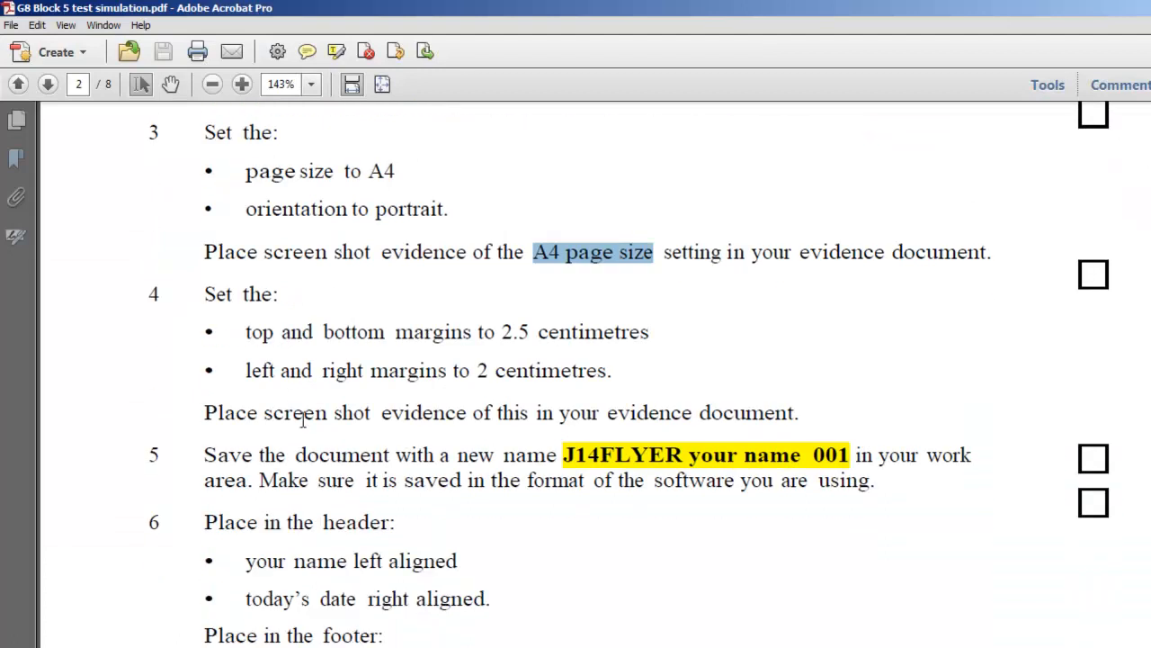
Step: Mark step 4's top and bottom margins requirement and its 2.5 cm value
drag(247, 331, 409, 333)
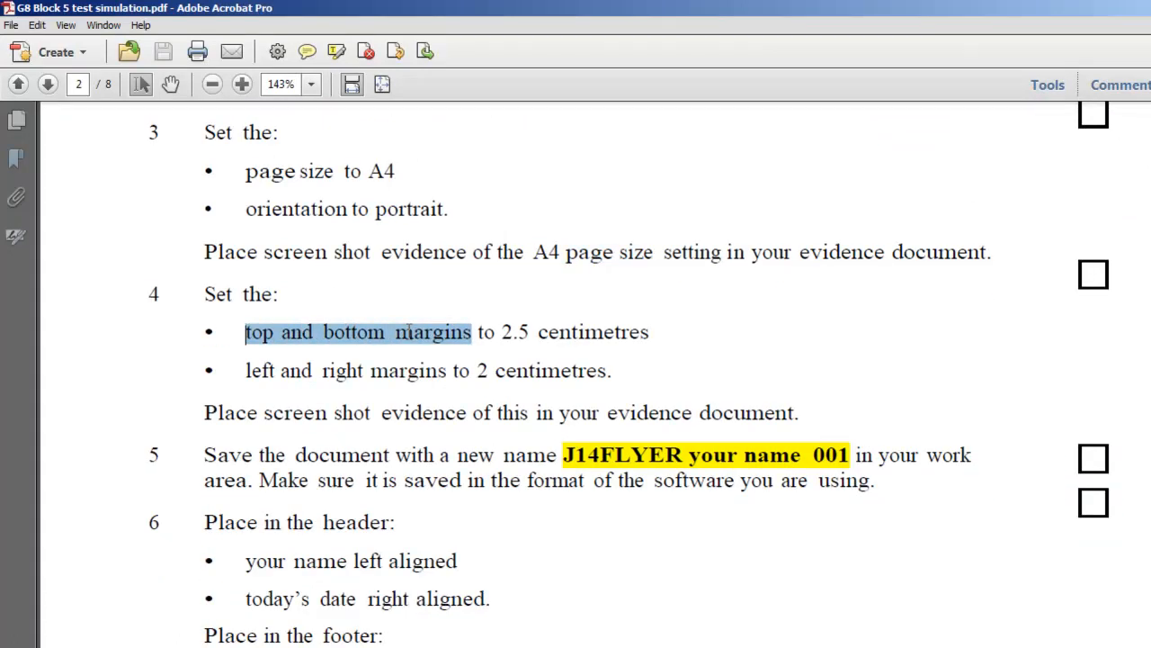
click(273, 334)
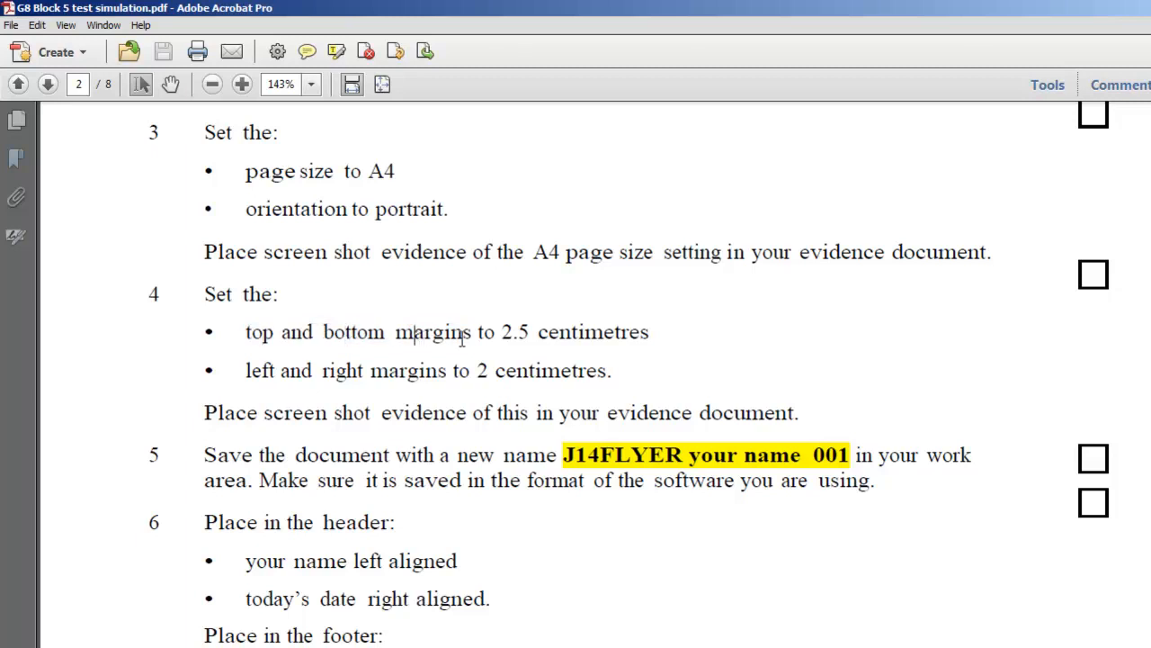
drag(500, 332, 530, 332)
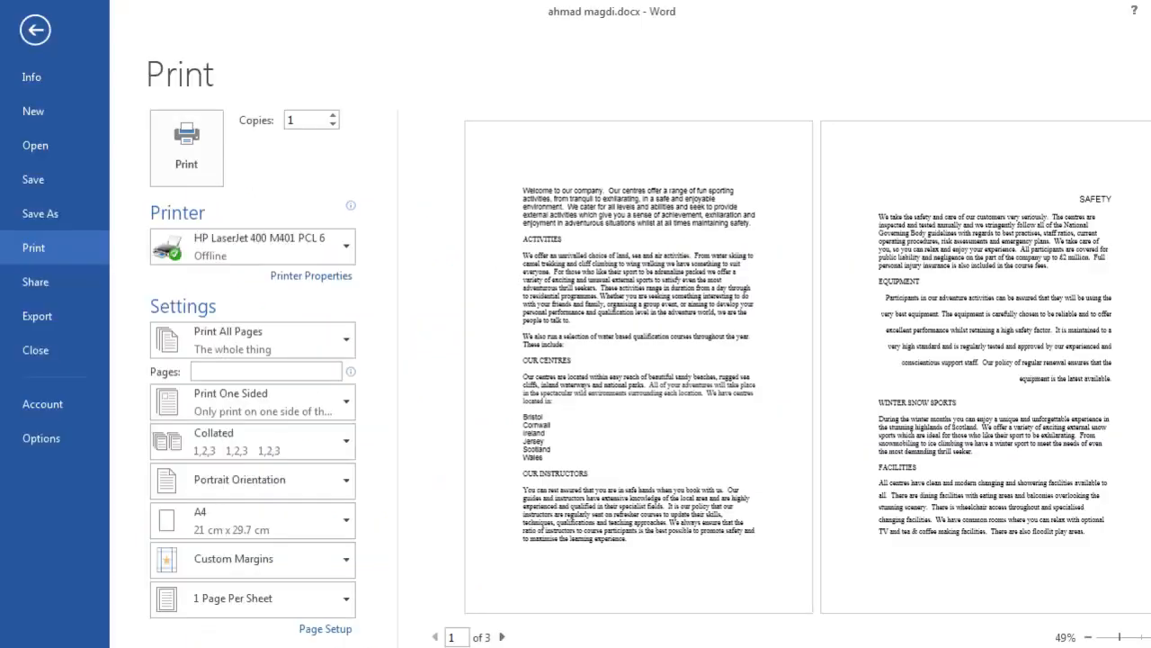
Step: Open Custom Margins and set the top and bottom margins to 2.5 cm
click(35, 30)
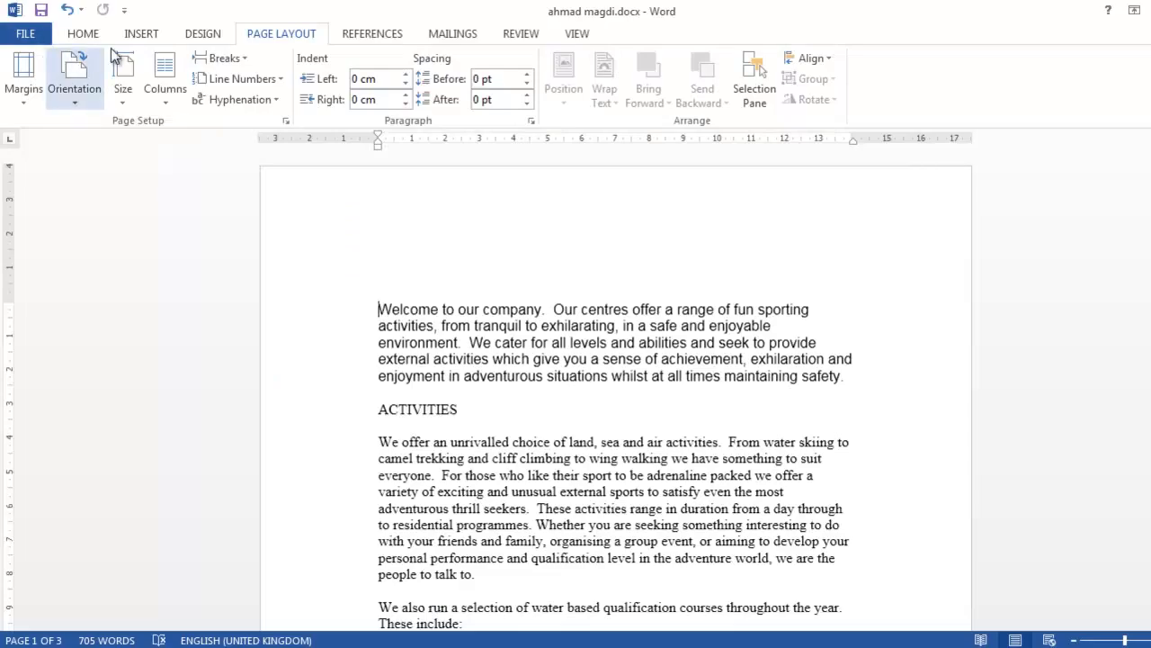
click(28, 90)
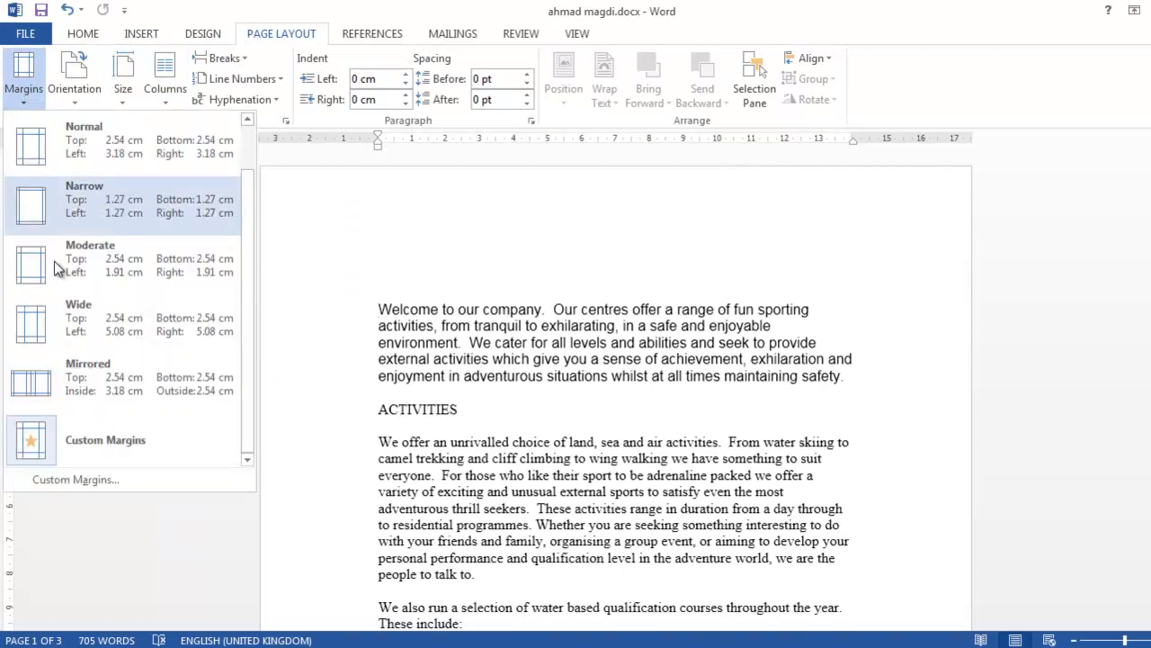
click(80, 469)
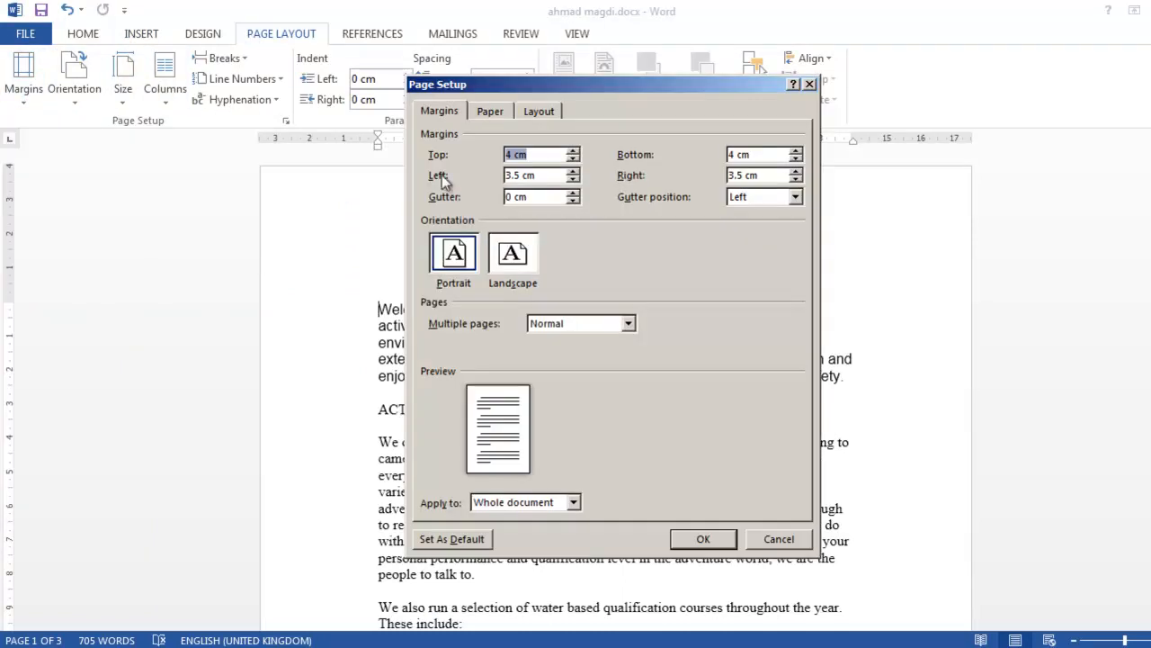
text(2.5cm)
key(Tab)
text(2)
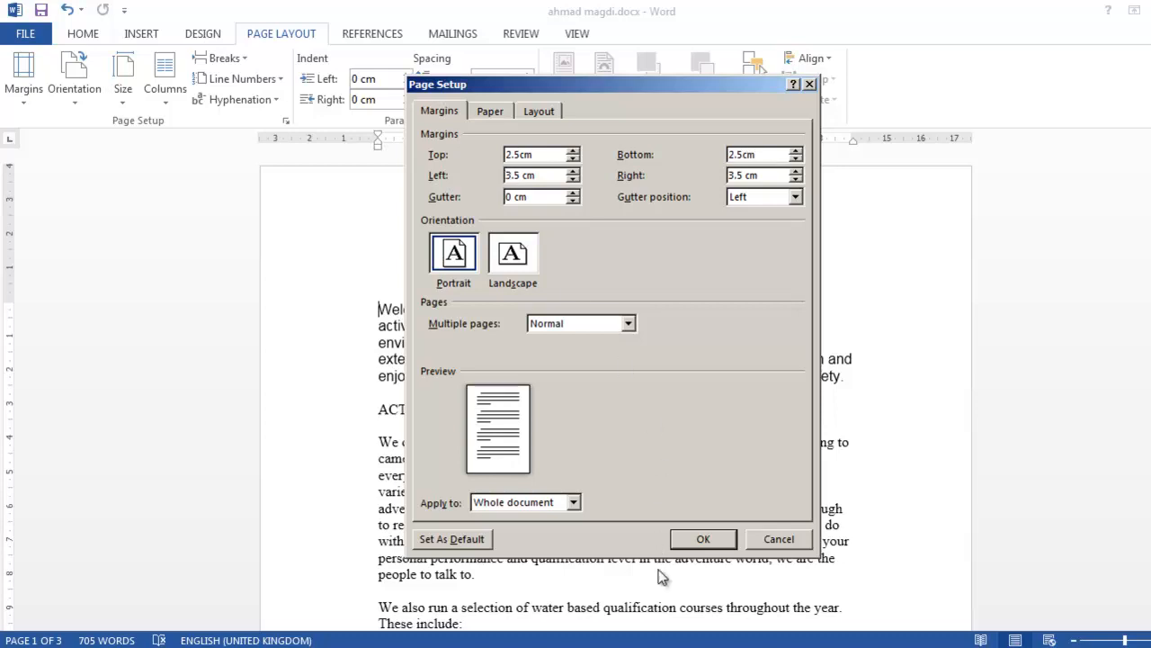
Step: Set the left and right margins to 2 cm, apply them, and mark the screenshot-evidence instruction
key(alt+Tab)
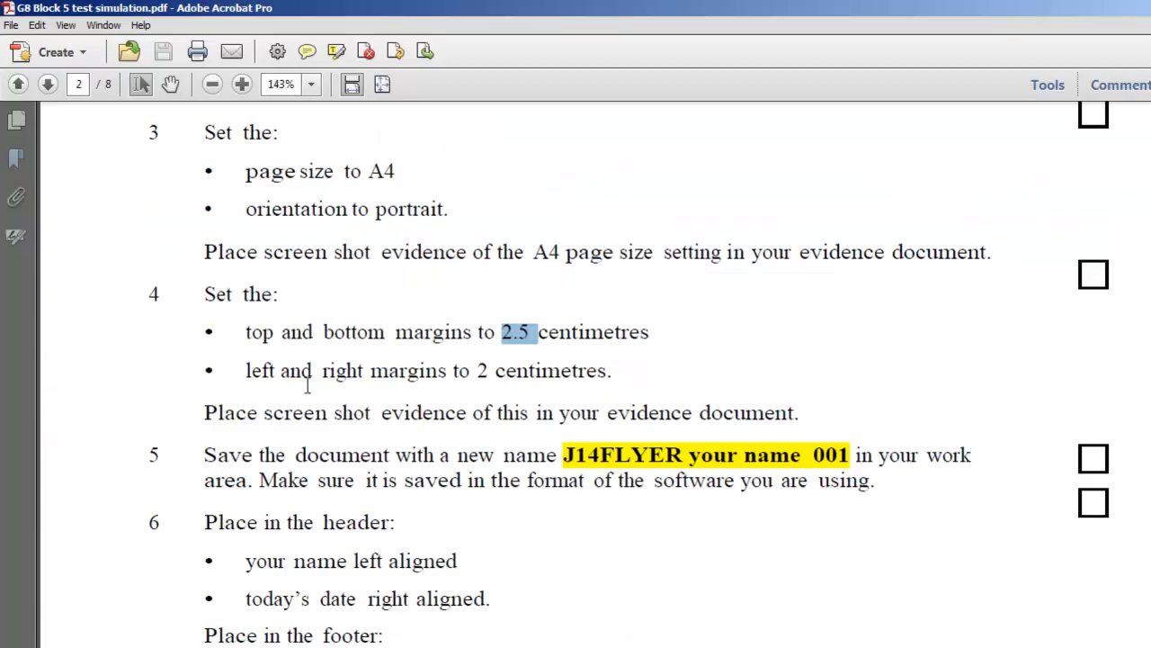
drag(247, 370, 608, 373)
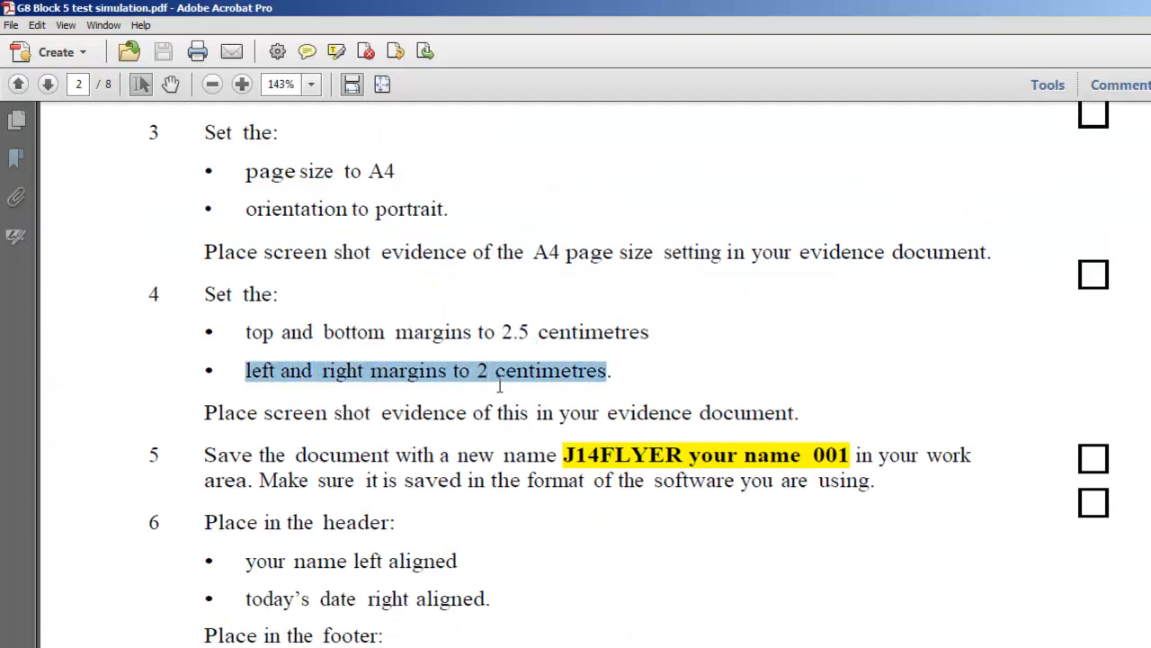
key(alt+Tab)
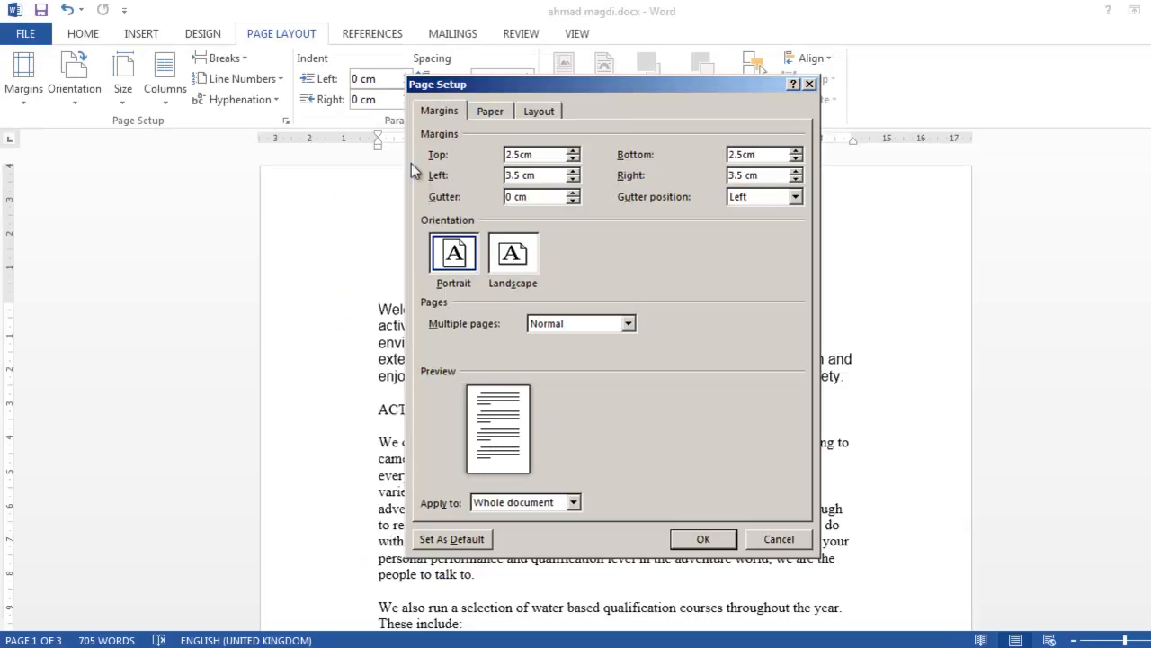
drag(538, 175, 502, 176)
text(2cm)
key(Tab)
text(2)
click(695, 536)
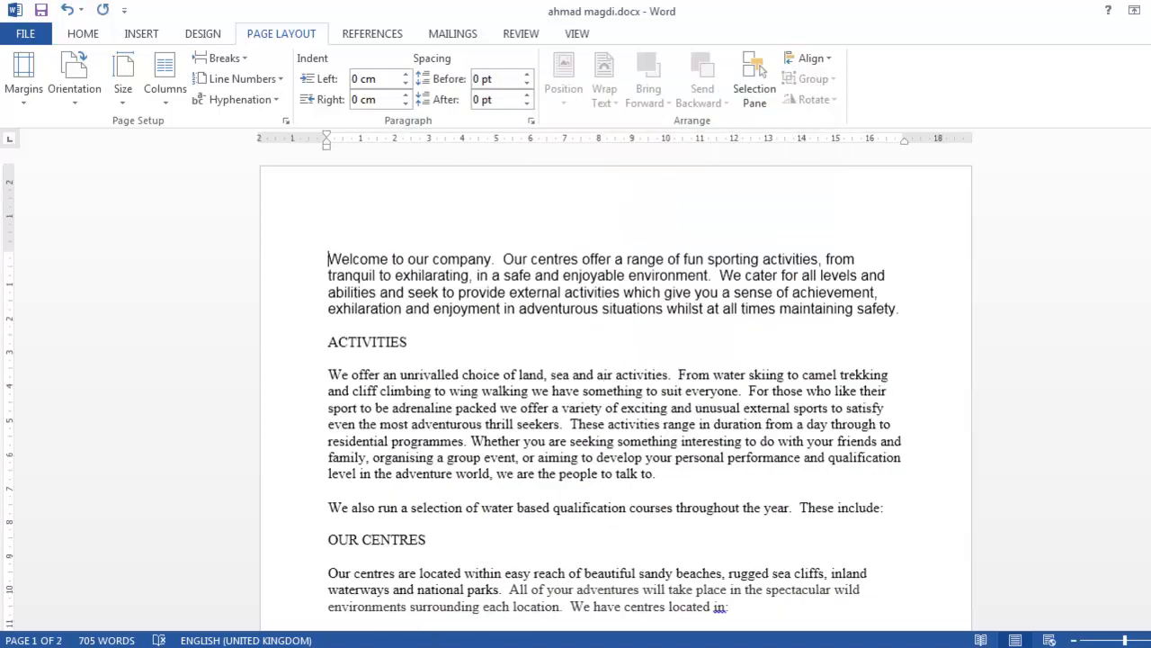
key(alt+Tab)
drag(264, 417, 518, 426)
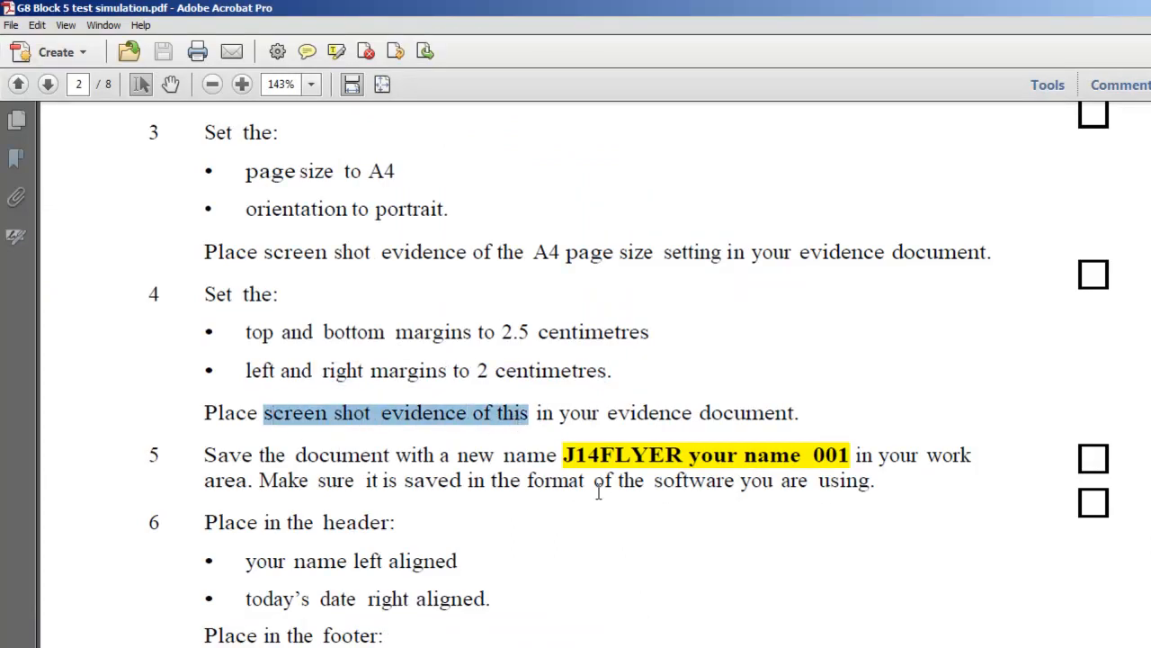
Step: Snip the reopened Page Setup dialog, circle the 2.5 cm and 2 cm fields, then cancel it
key(alt+Tab)
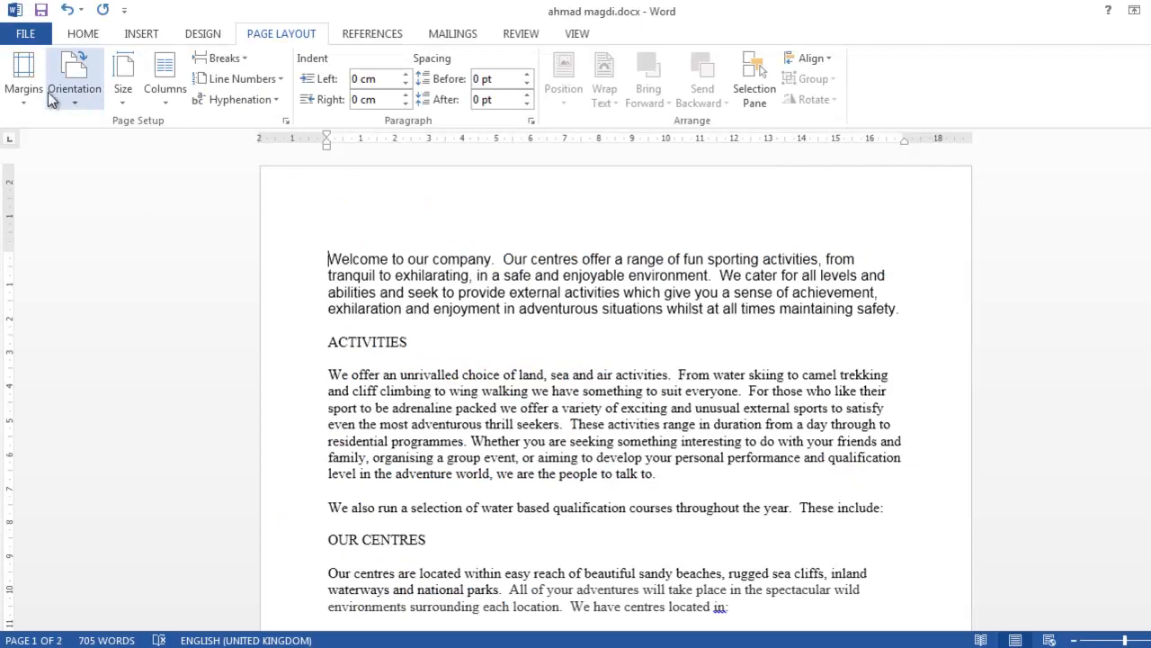
click(24, 76)
click(76, 480)
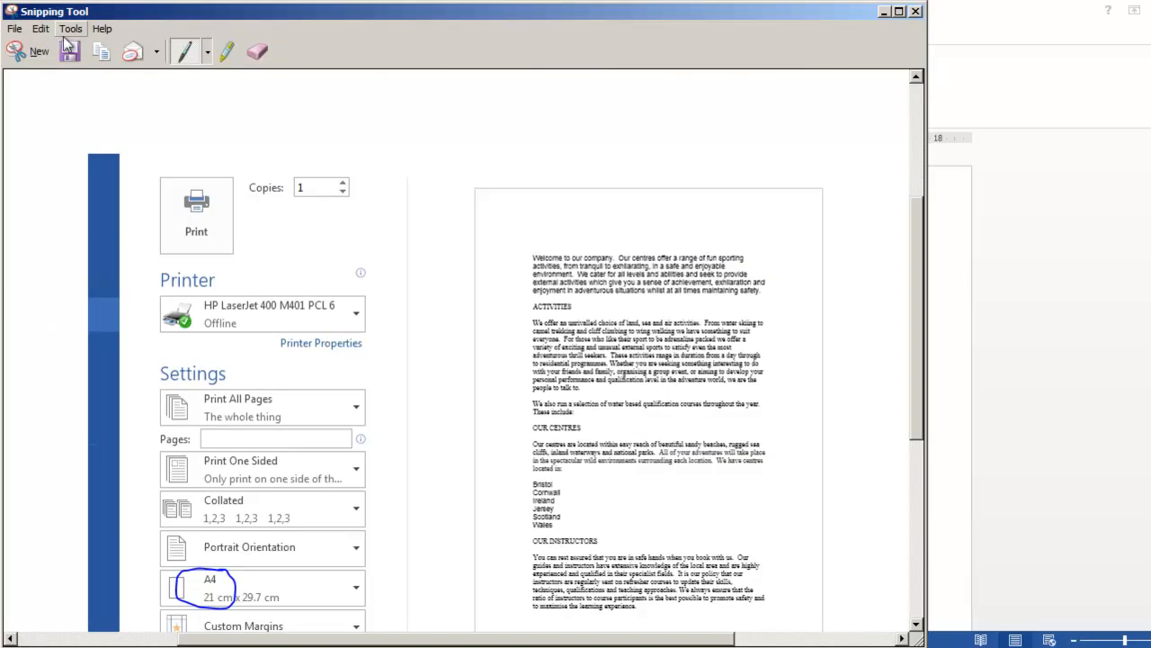
click(32, 51)
drag(409, 79, 831, 517)
mouse_move(612, 218)
mouse_down()
mouse_move(512, 201)
mouse_move(580, 334)
mouse_move(814, 235)
mouse_move(588, 199)
mouse_move(559, 230)
mouse_up()
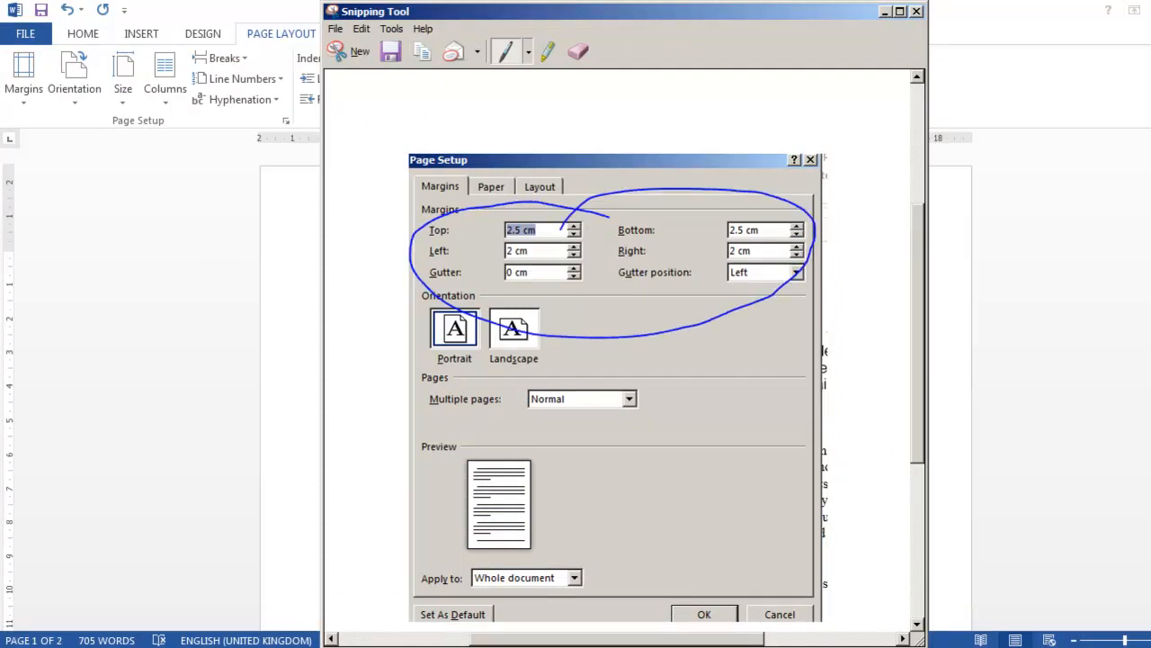
click(569, 645)
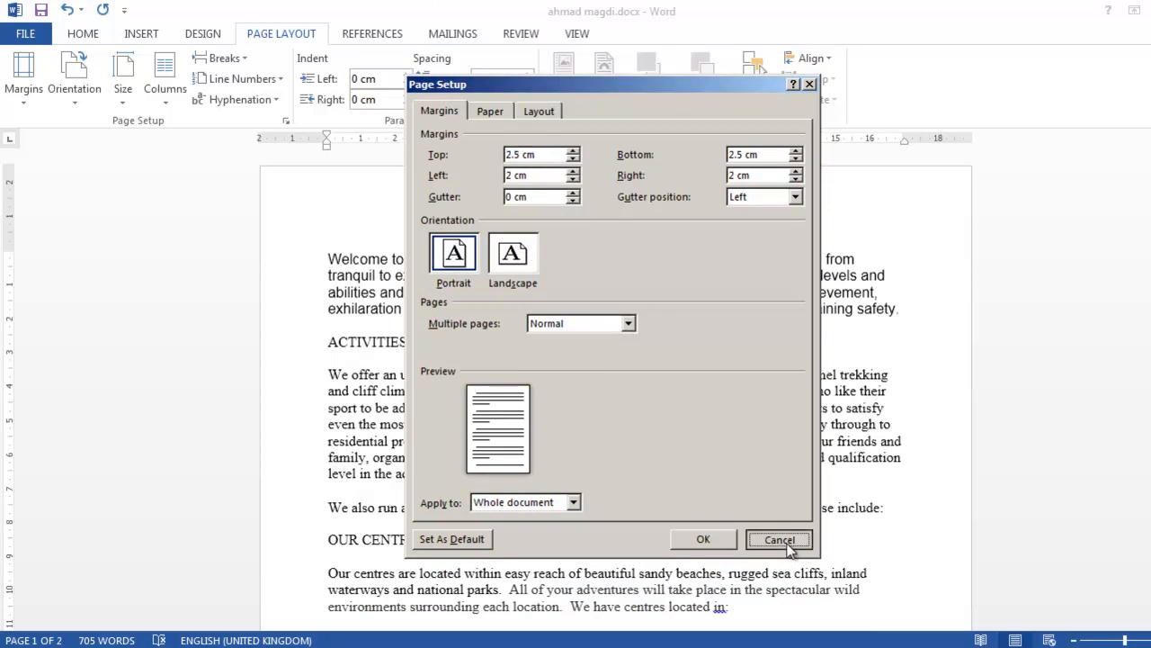
click(788, 542)
click(579, 645)
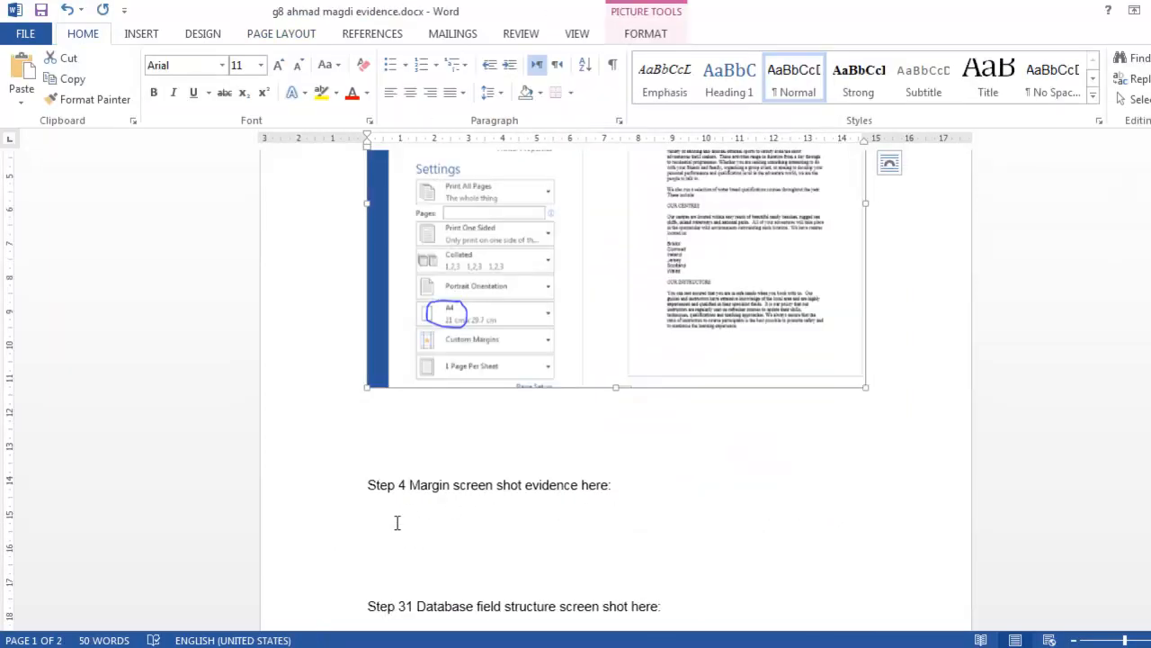
Step: Paste the circled margins snip below the Step 4 line
click(400, 521)
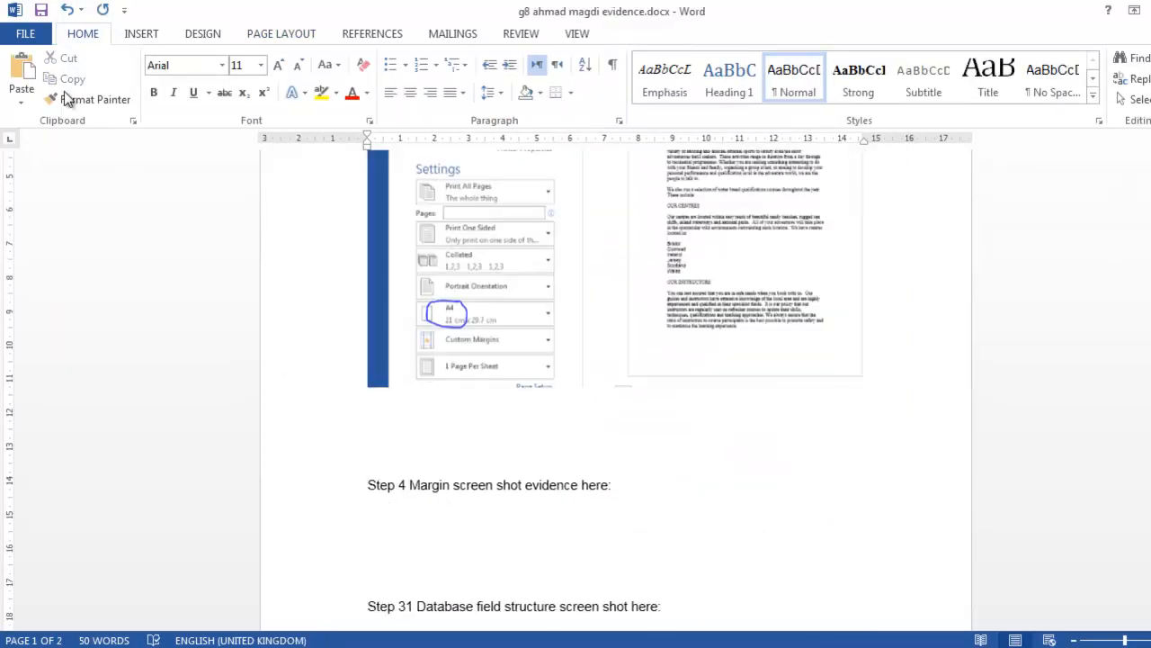
click(22, 72)
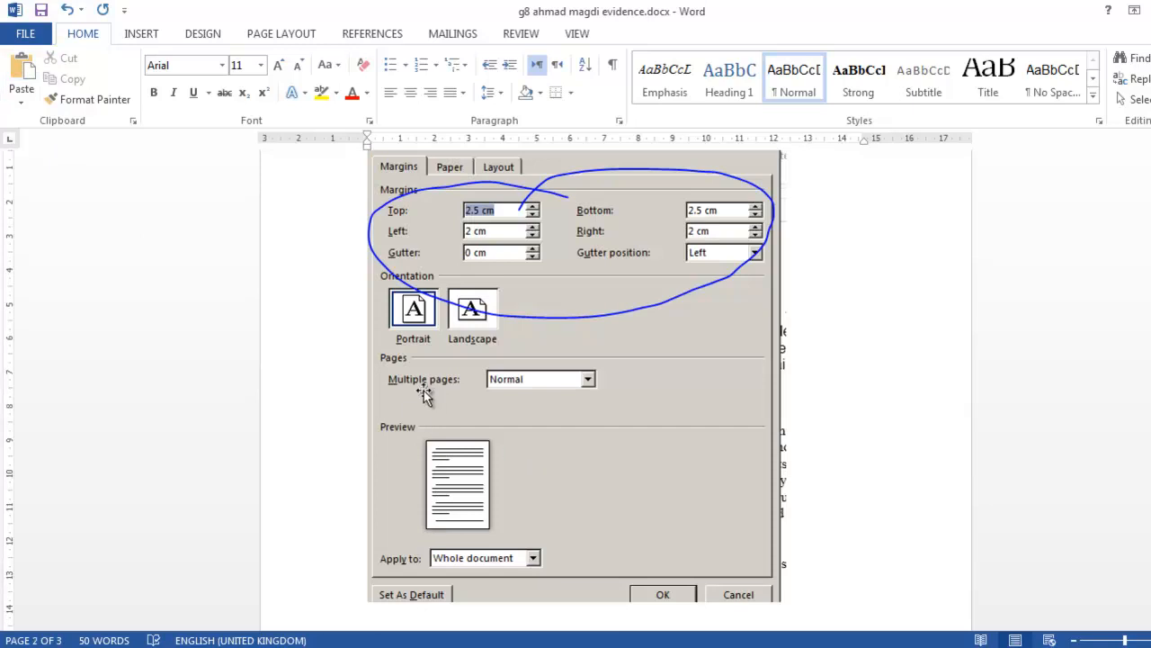
scroll(415, 387, down, 5)
scroll(416, 387, up, 6)
scroll(416, 385, up, 3)
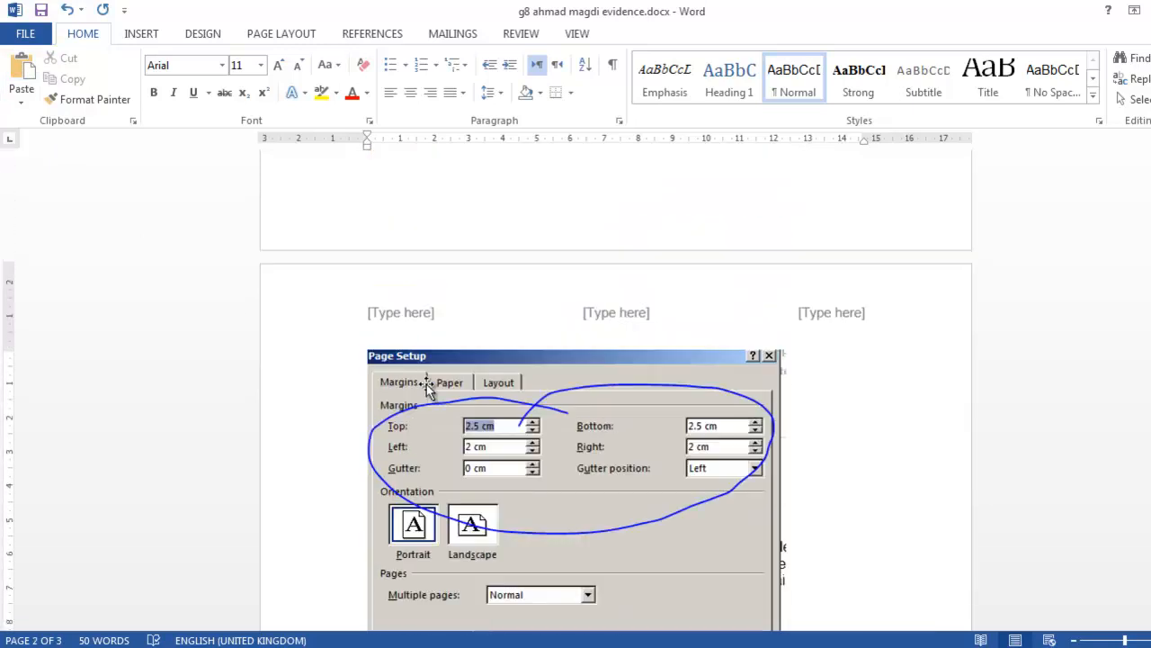
scroll(428, 383, down, 12)
scroll(503, 391, up, 3)
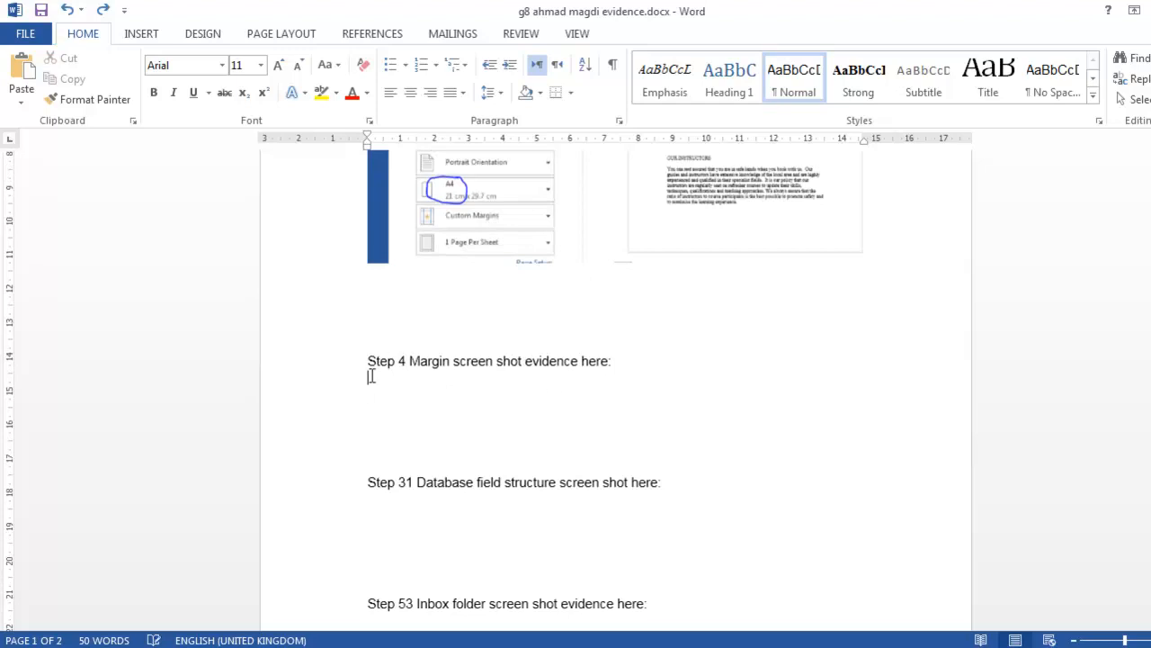
click(613, 362)
click(22, 70)
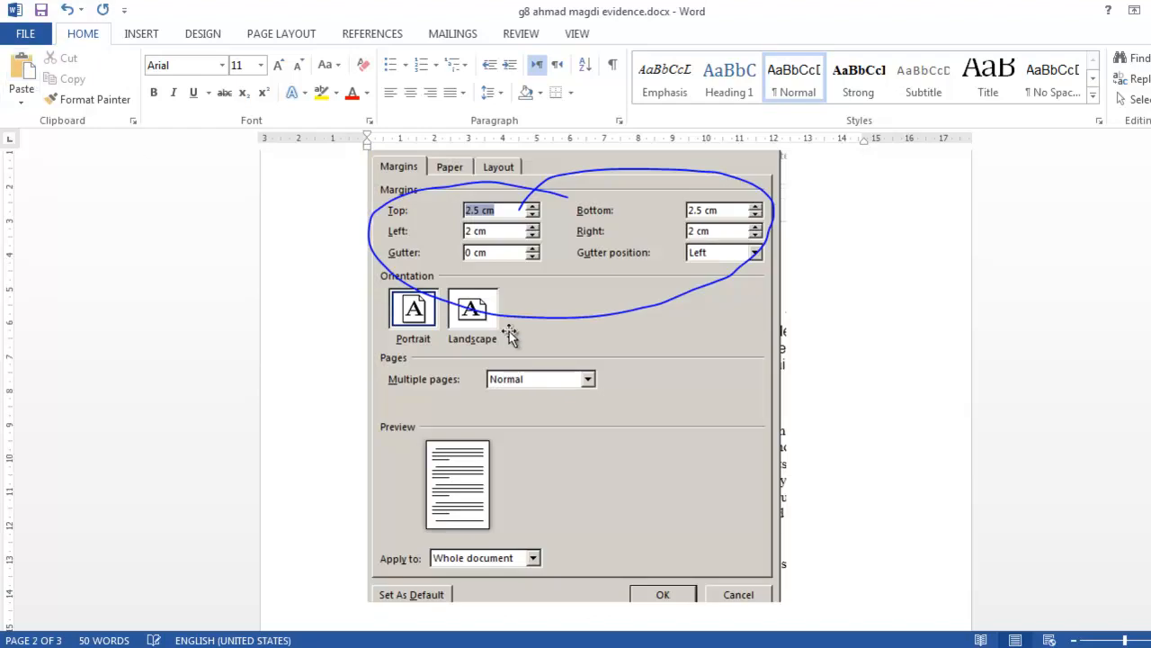
scroll(506, 333, up, 5)
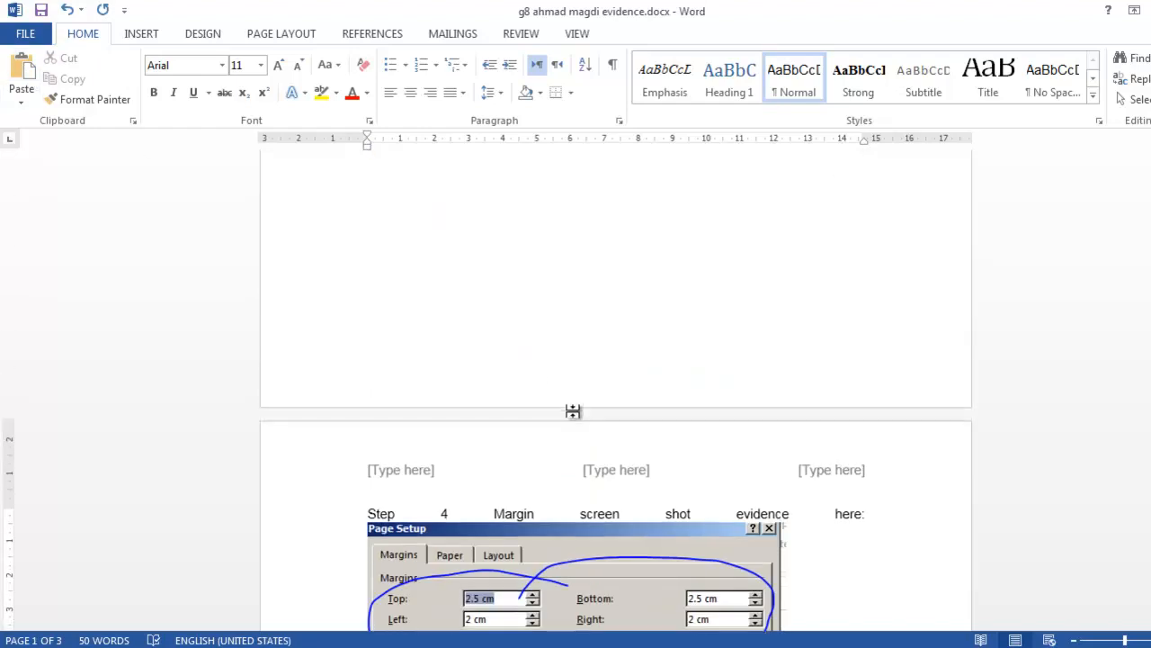
scroll(576, 378, down, 4)
Step: Crop a little off the right edge of the Page Setup screenshot
click(785, 443)
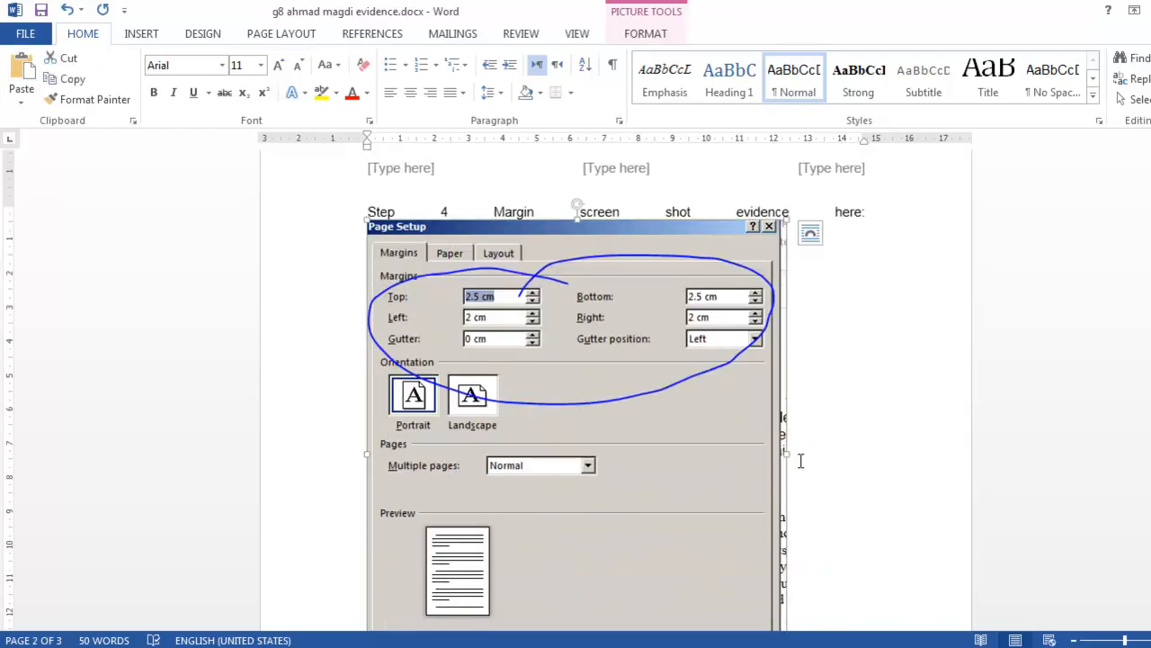
scroll(801, 462, down, 3)
scroll(801, 462, up, 6)
scroll(592, 335, up, 4)
scroll(581, 329, down, 4)
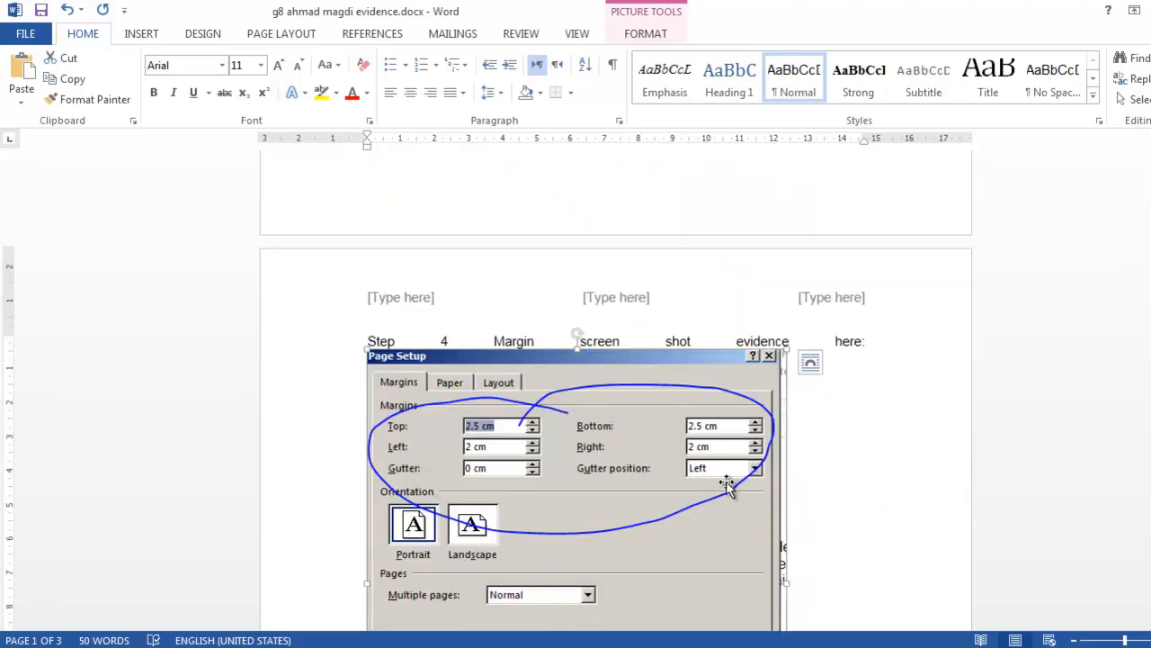
scroll(728, 485, down, 2)
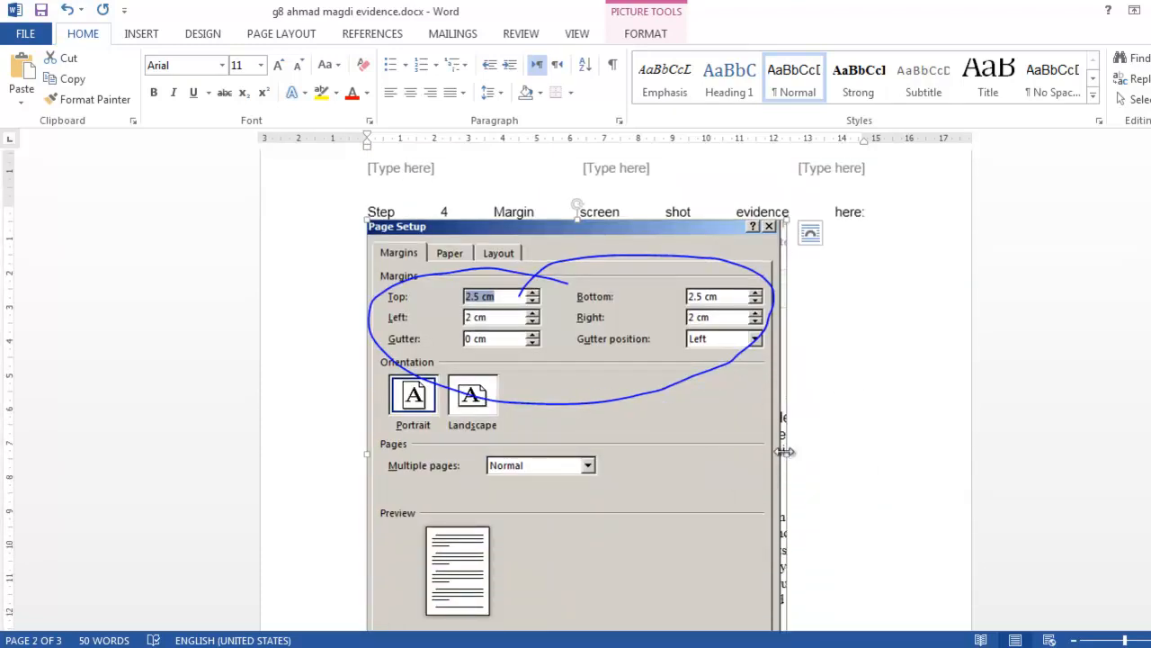
click(654, 40)
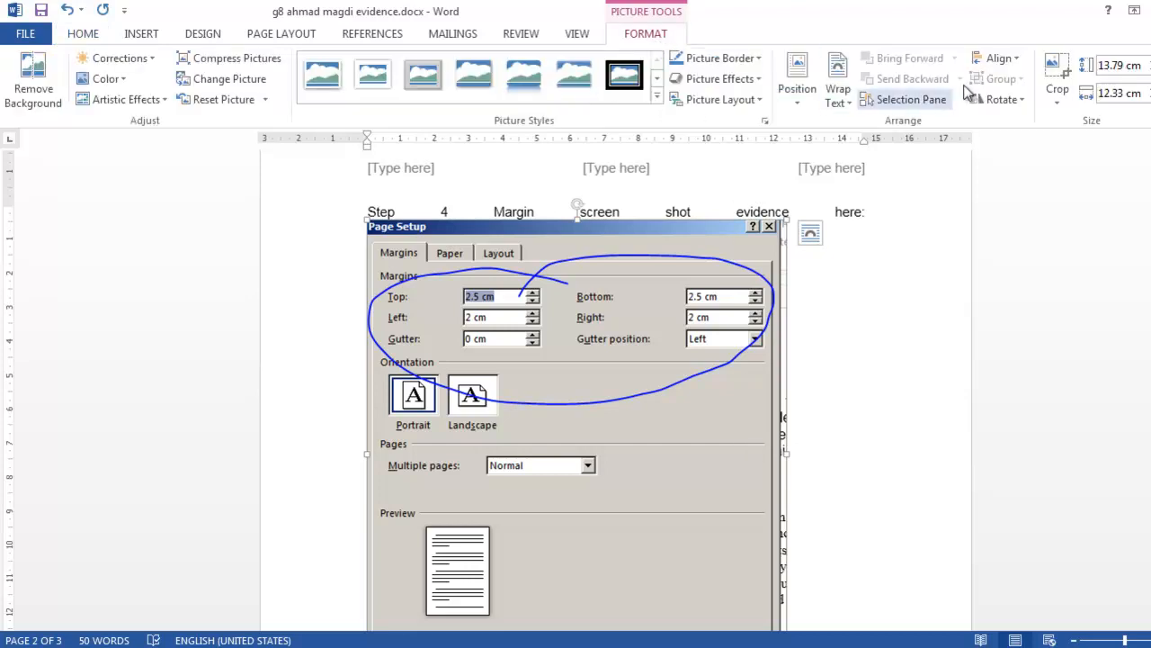
click(1058, 86)
drag(784, 453, 775, 454)
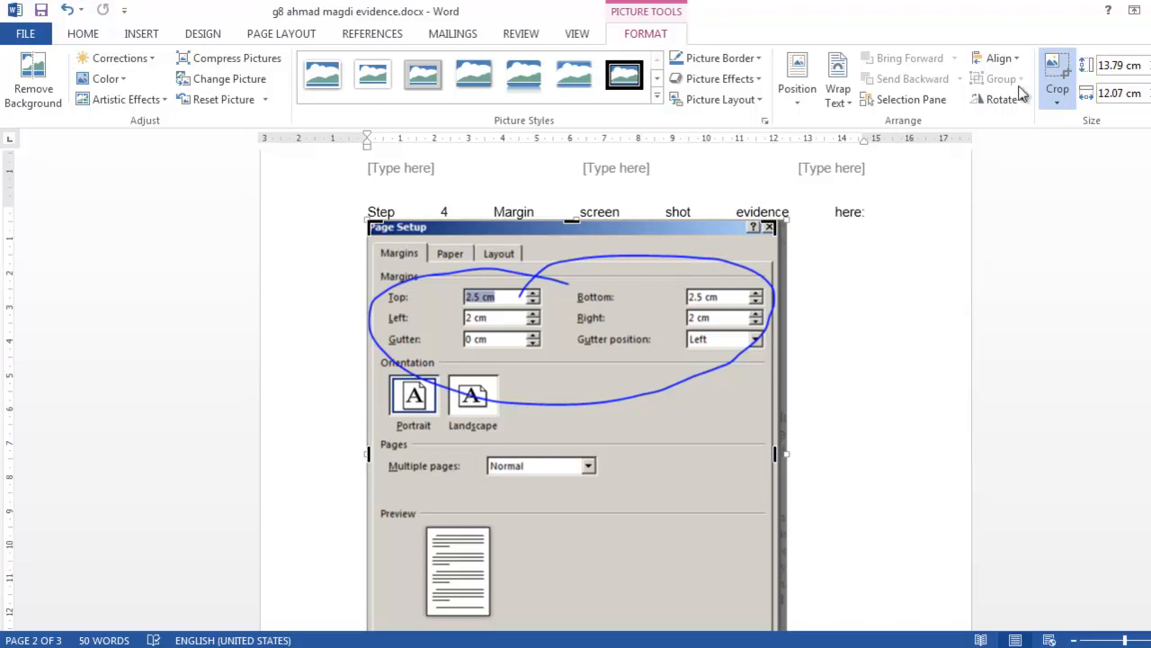
click(1057, 80)
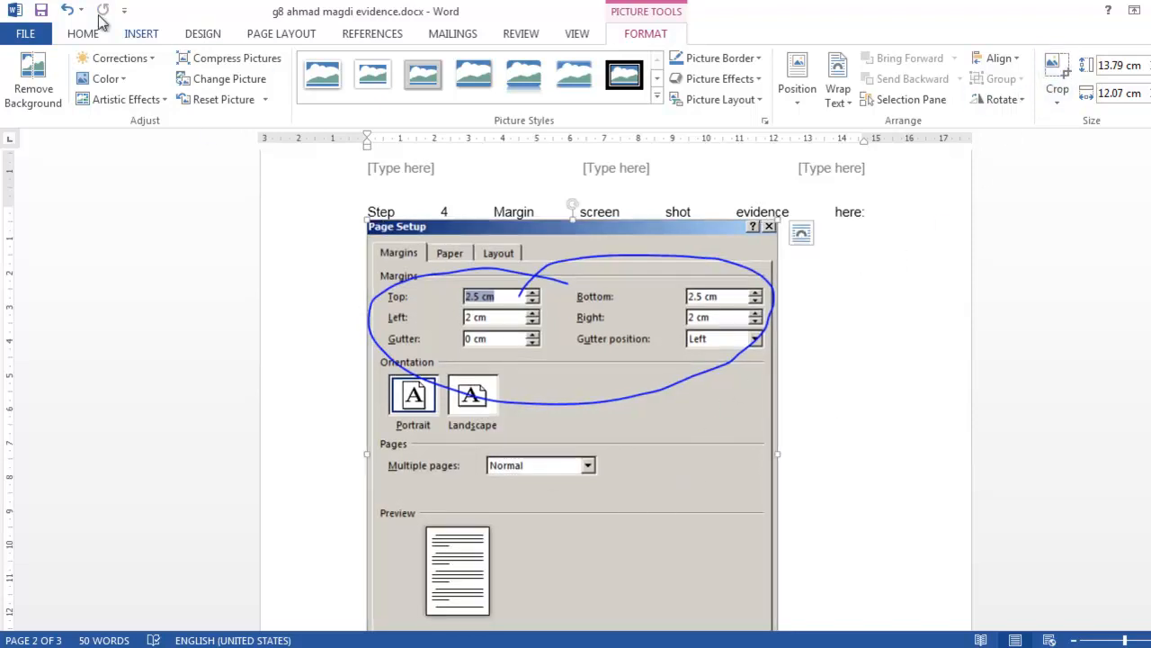
Step: Save the evidence document and mark task 5's instruction to save the flyer under a new name
click(40, 10)
key(alt+Tab)
scroll(342, 360, down, 5)
drag(220, 236, 583, 241)
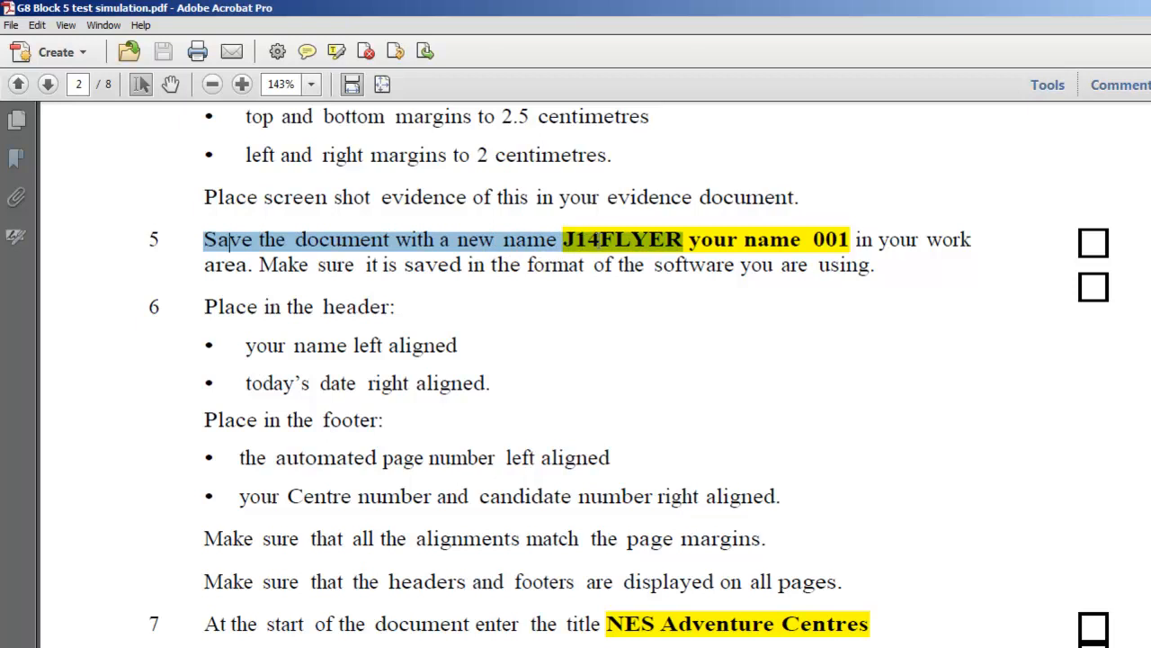
Step: Copy the required file name J14FLYER your name 001 from the task sheet
click(585, 241)
drag(563, 240, 835, 256)
key(ctrl+c)
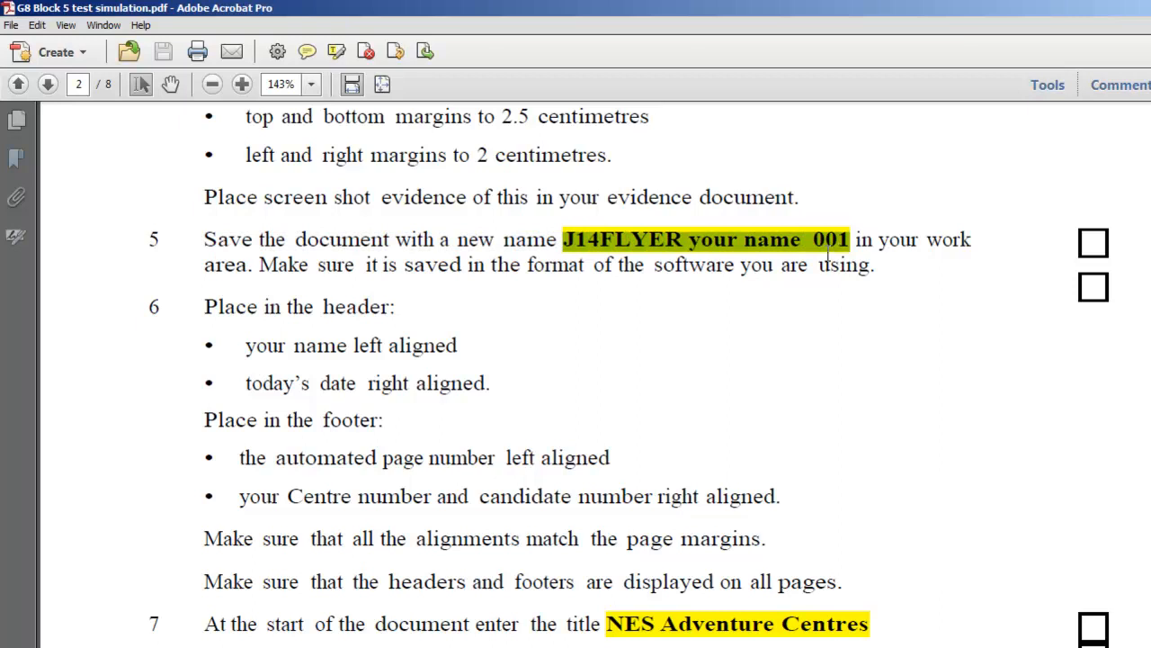
key(alt+Tab)
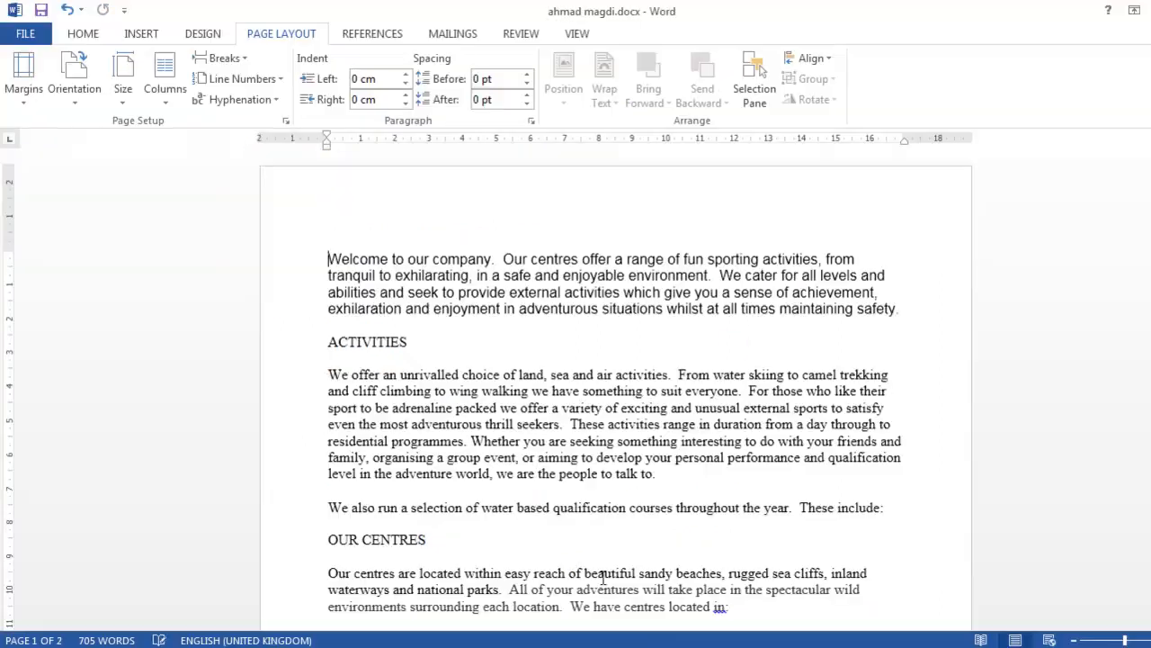
key(F12)
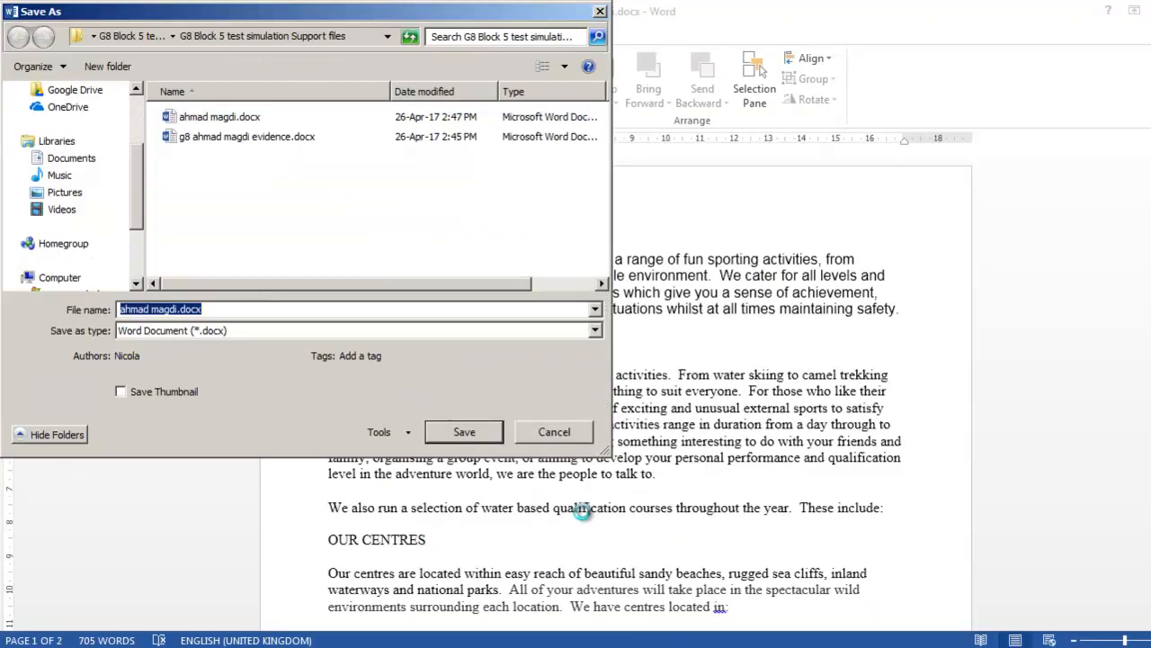
click(564, 431)
key(alt+Tab)
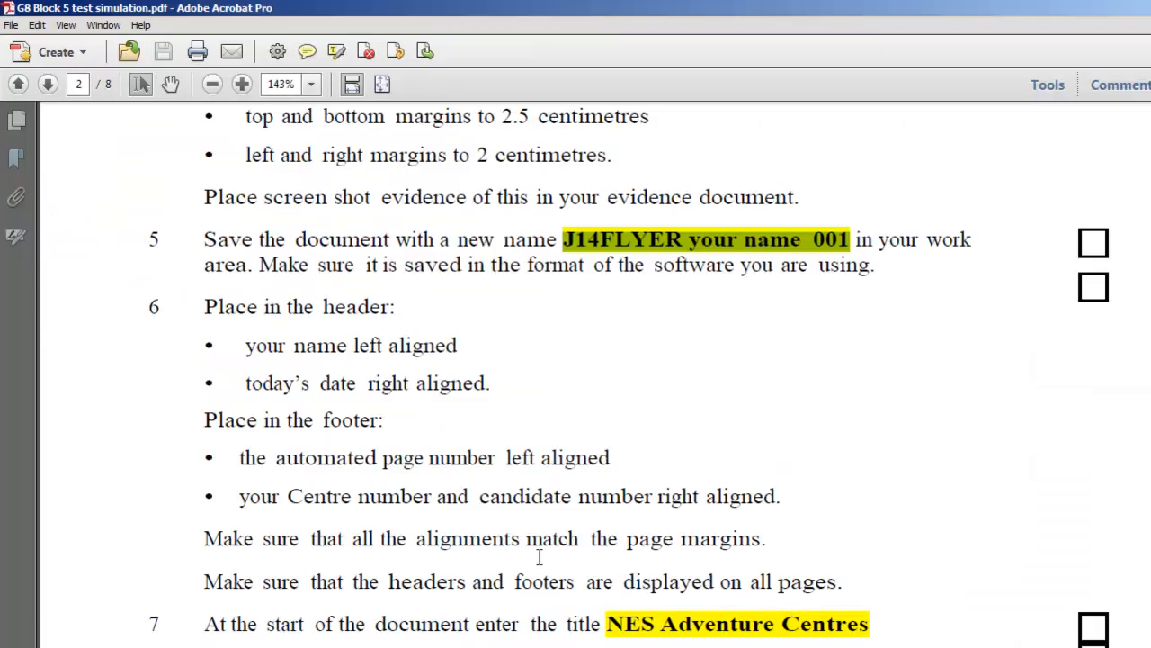
click(904, 254)
drag(215, 265, 241, 270)
key(alt+Tab)
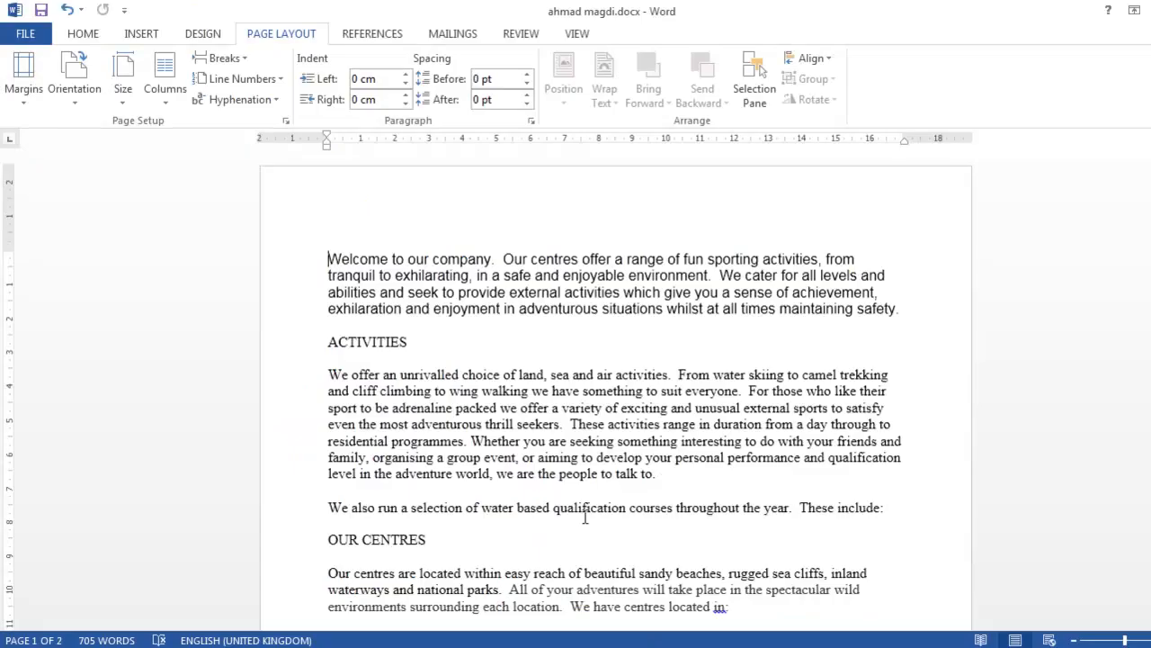
Step: Save the flyer as a Word document named J14FLYER, the candidate's name and 001
key(F12)
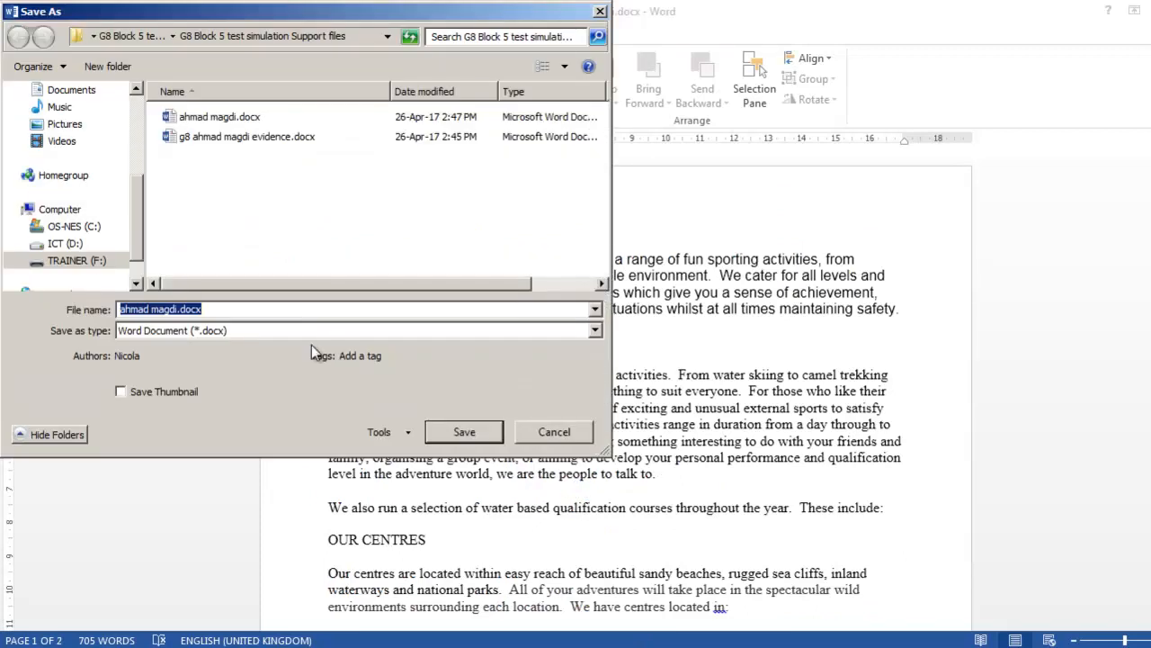
key(ctrl+v)
drag(163, 310, 213, 310)
click(213, 309)
key(BackSpace)
key(BackSpace)
key(BackSpace)
key(BackSpace)
key(BackSpace)
key(BackSpace)
key(BackSpace)
key(BackSpace)
text(Ahmad Maf)
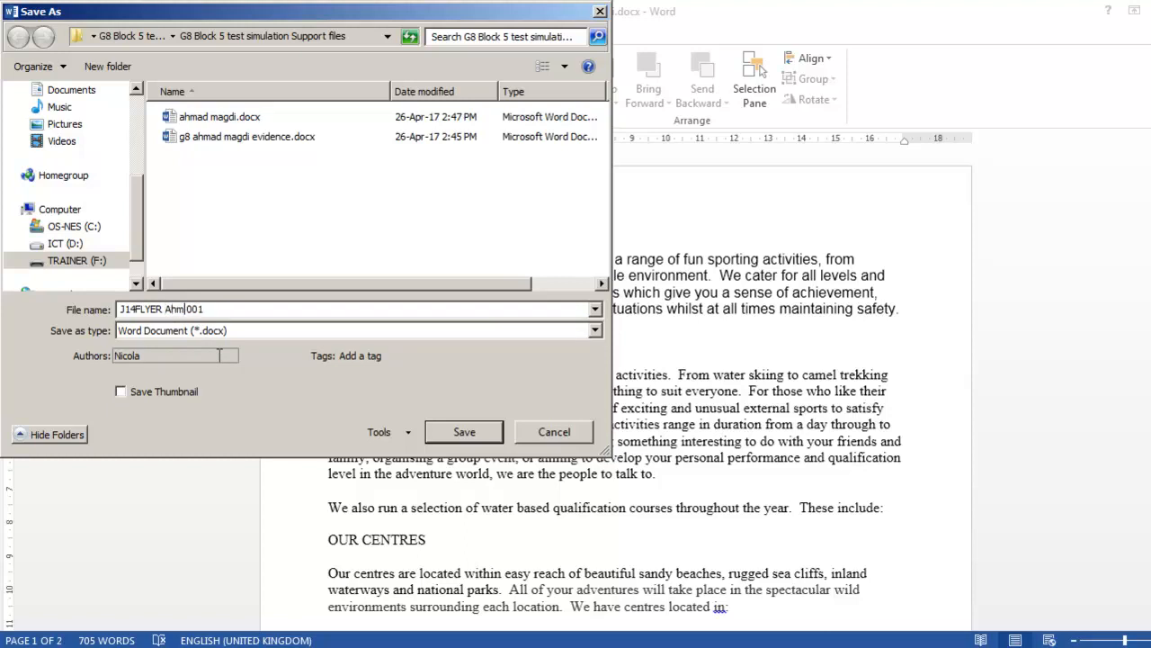
key(BackSpace)
text(gdi)
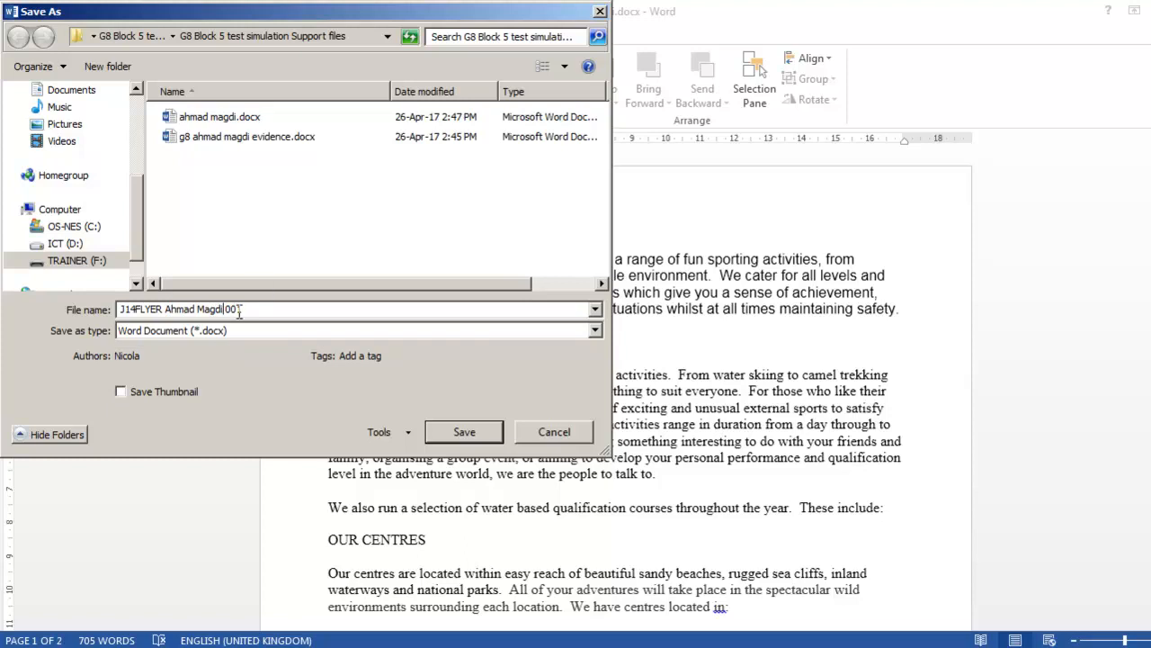
click(247, 330)
click(246, 330)
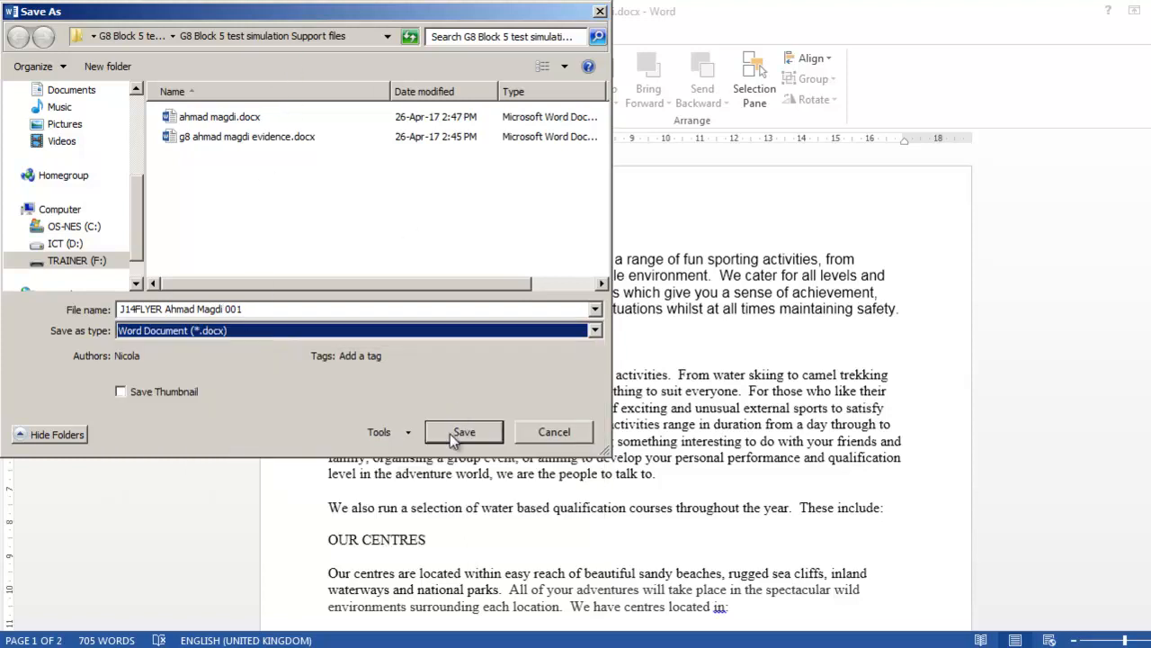
click(447, 434)
key(alt+Tab)
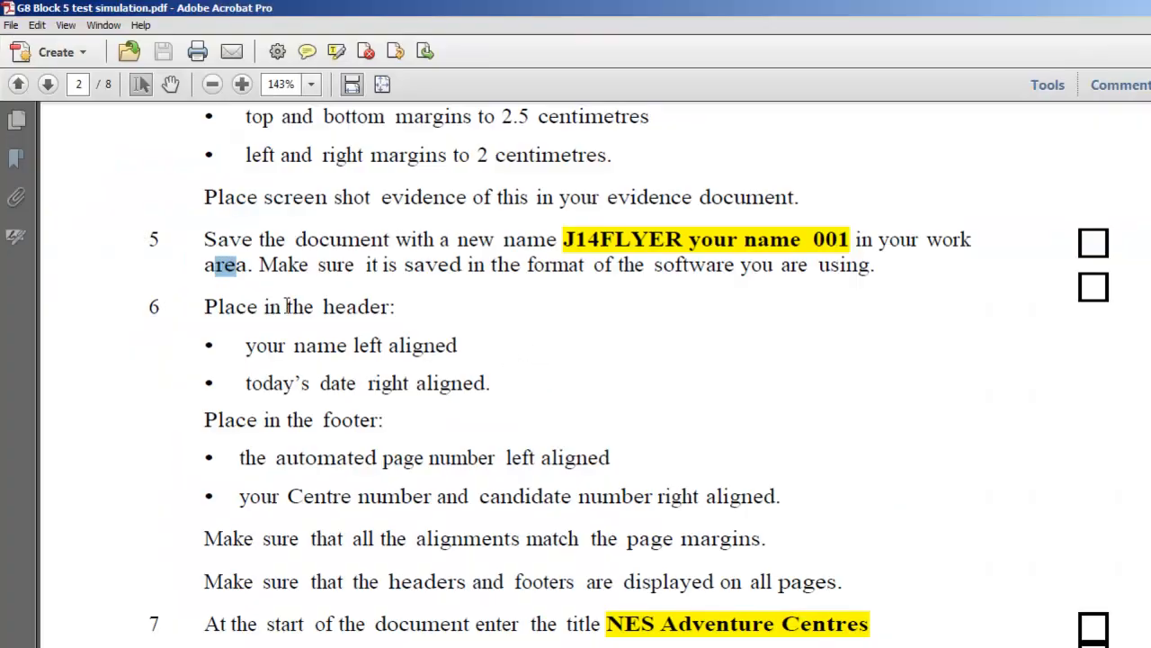
Step: Add a blank three-column header with the candidate's name in the left placeholder
triple_click(281, 348)
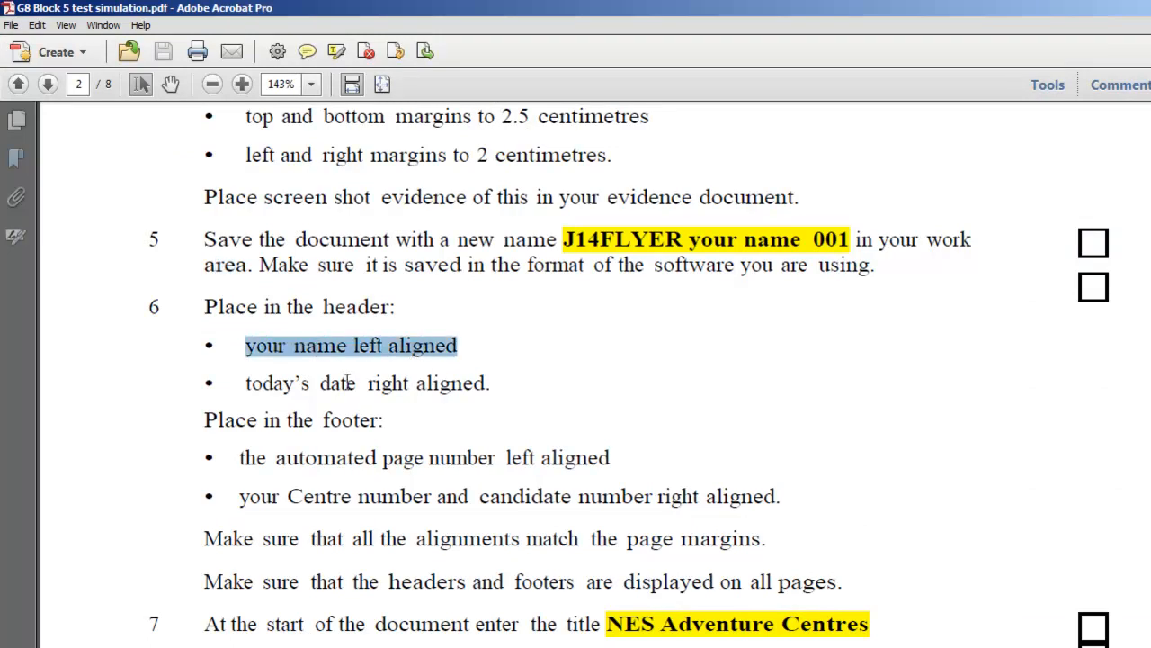
drag(281, 378, 452, 406)
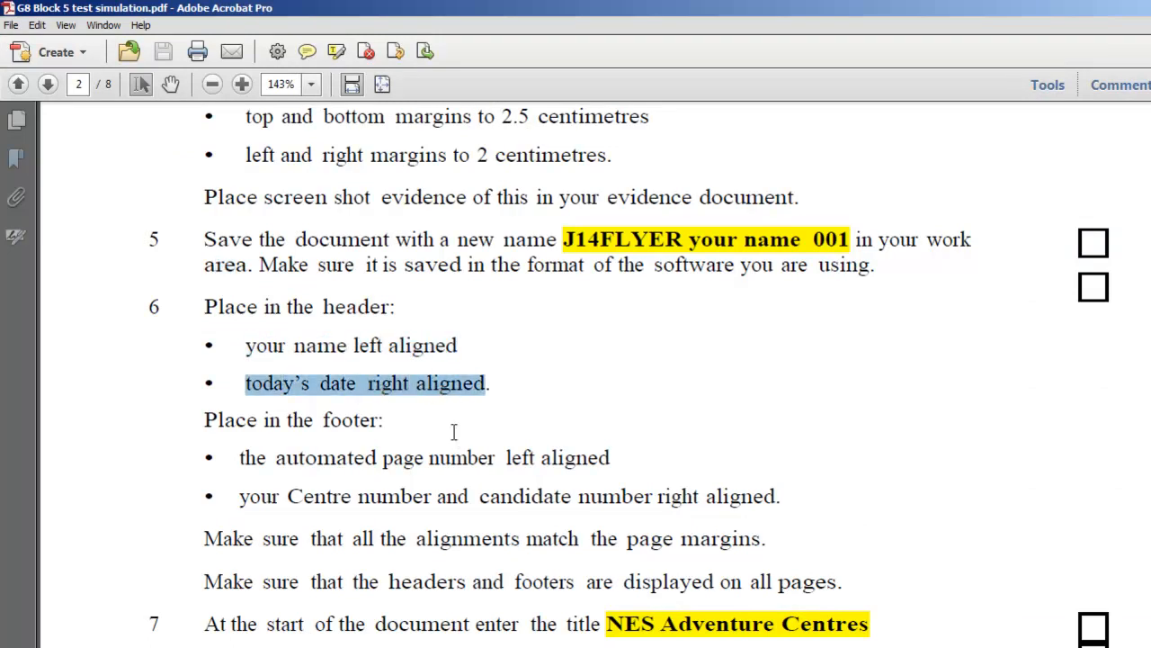
key(alt+Tab)
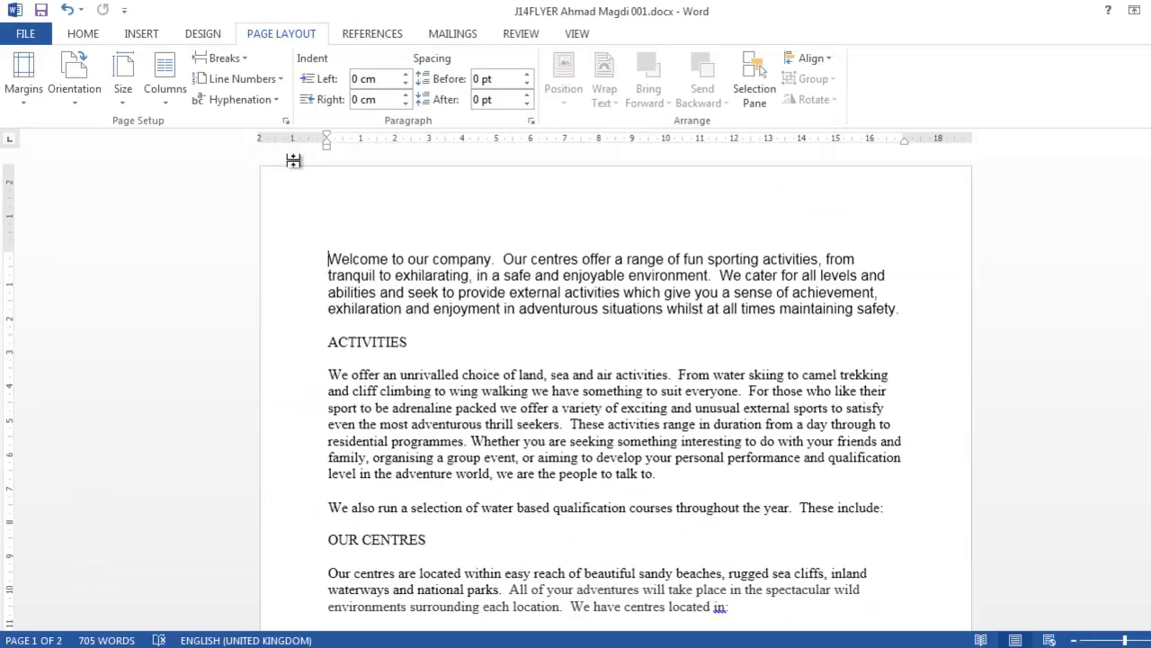
click(144, 33)
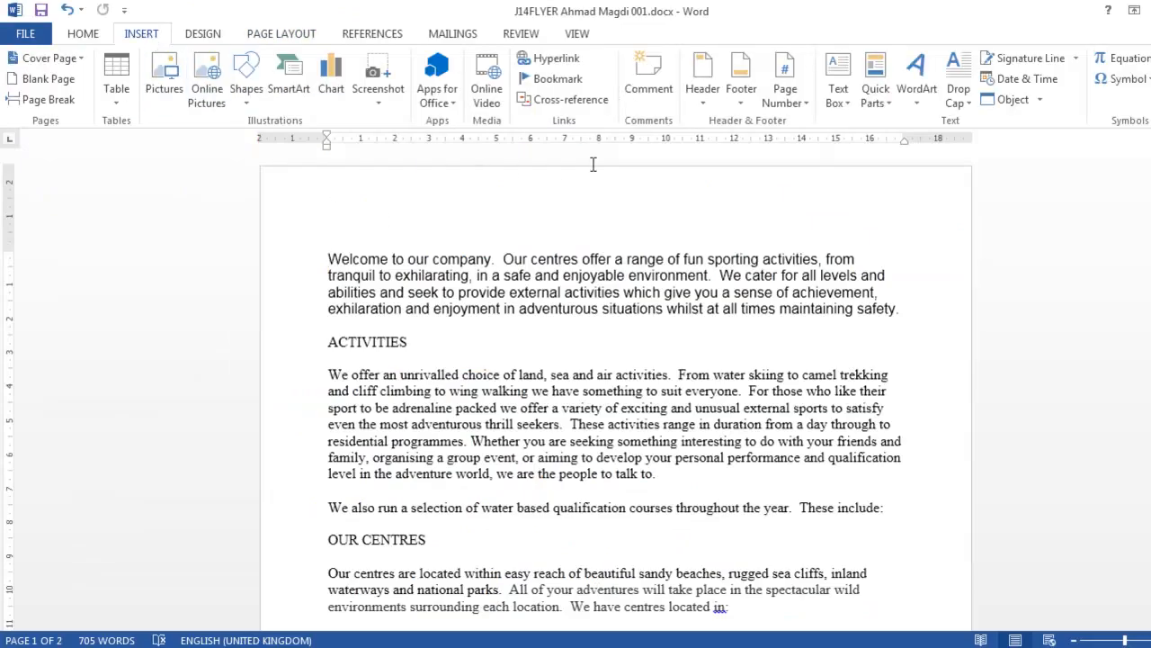
click(703, 88)
click(711, 270)
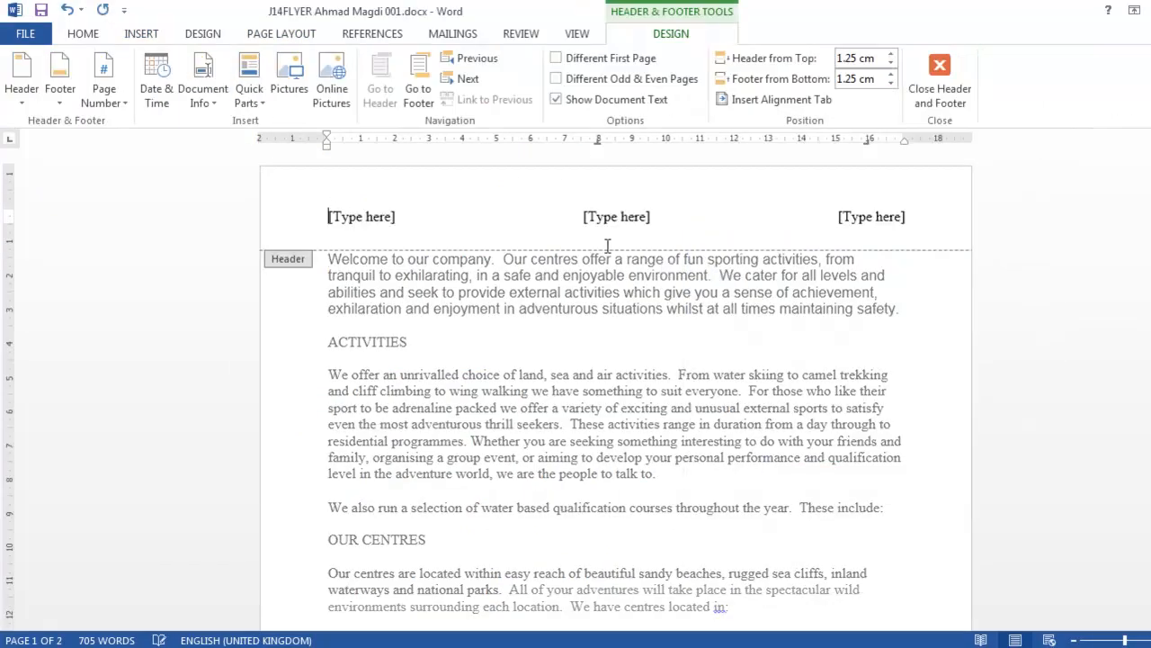
click(360, 222)
text(Ahmad)
Step: Insert today's date 26/04/2017 in the header's right placeholder and close the header
click(898, 222)
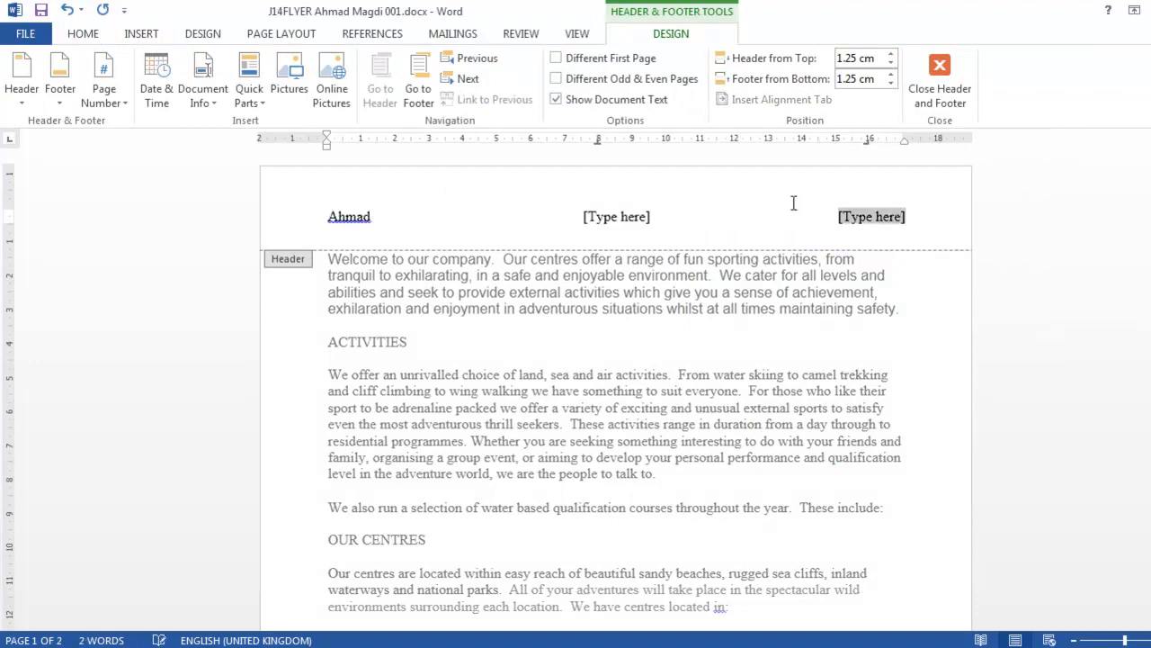
click(156, 90)
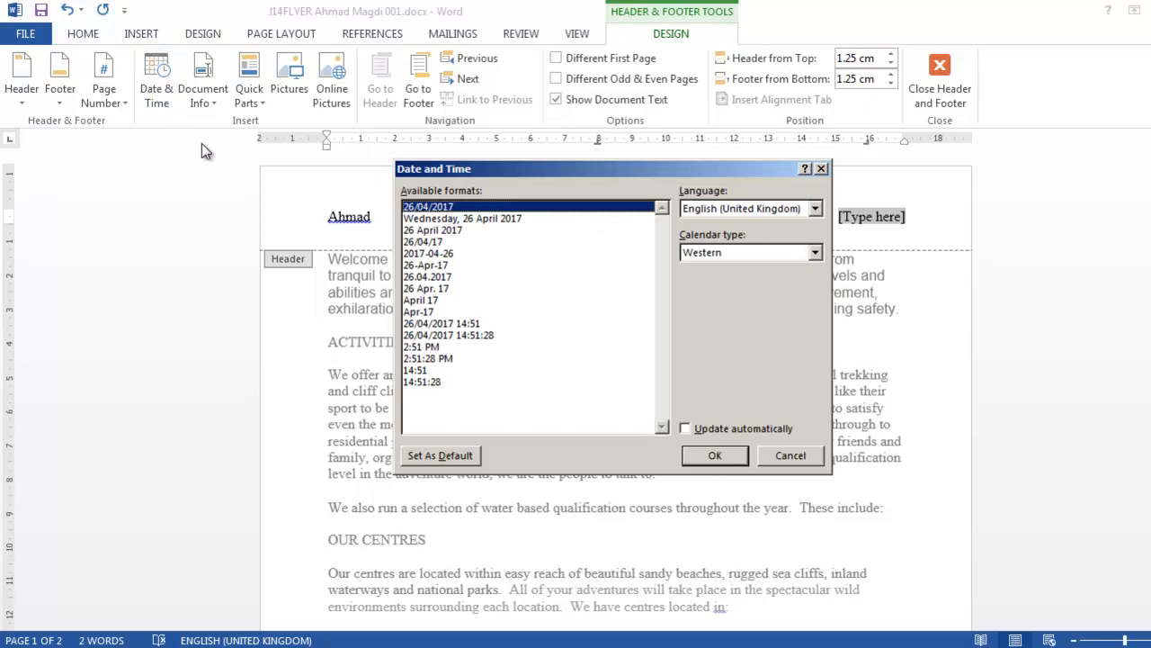
click(733, 209)
click(729, 214)
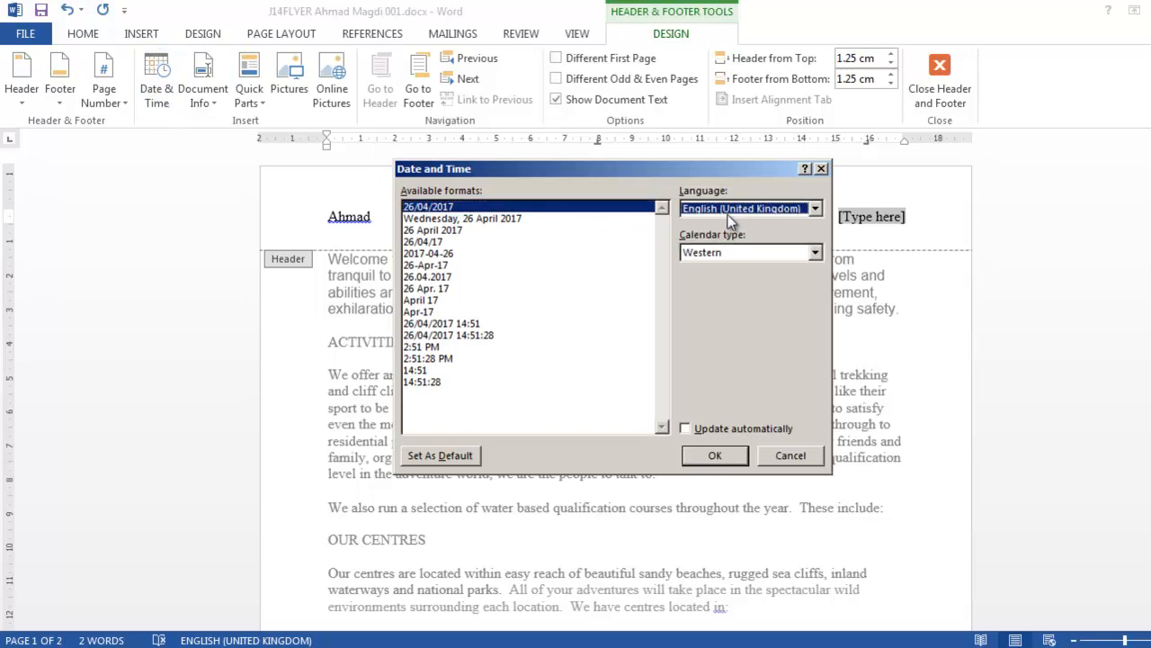
click(712, 250)
click(707, 254)
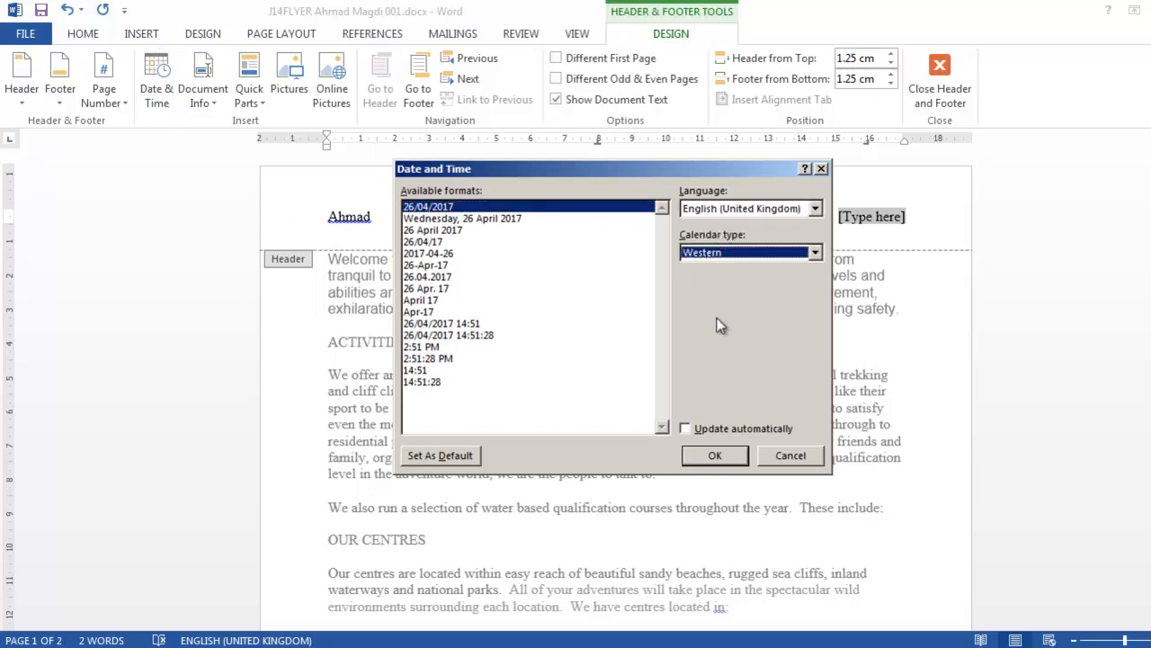
click(720, 455)
click(942, 96)
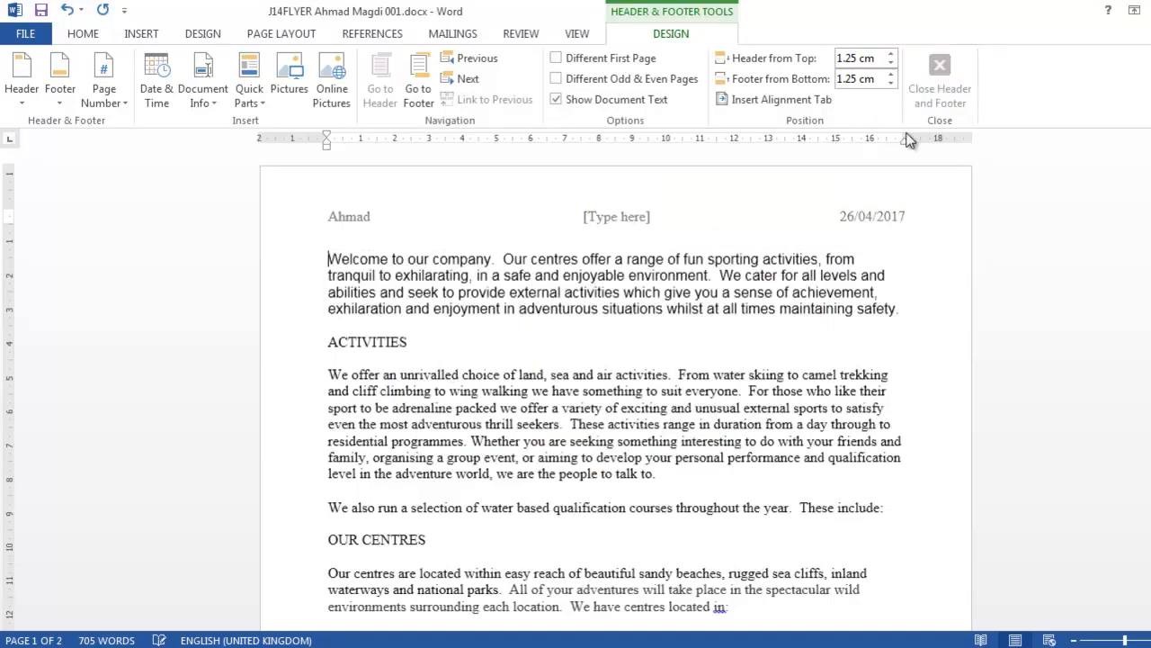
Step: Review the automated page number and Centre number footer requirements in the task sheet
click(570, 645)
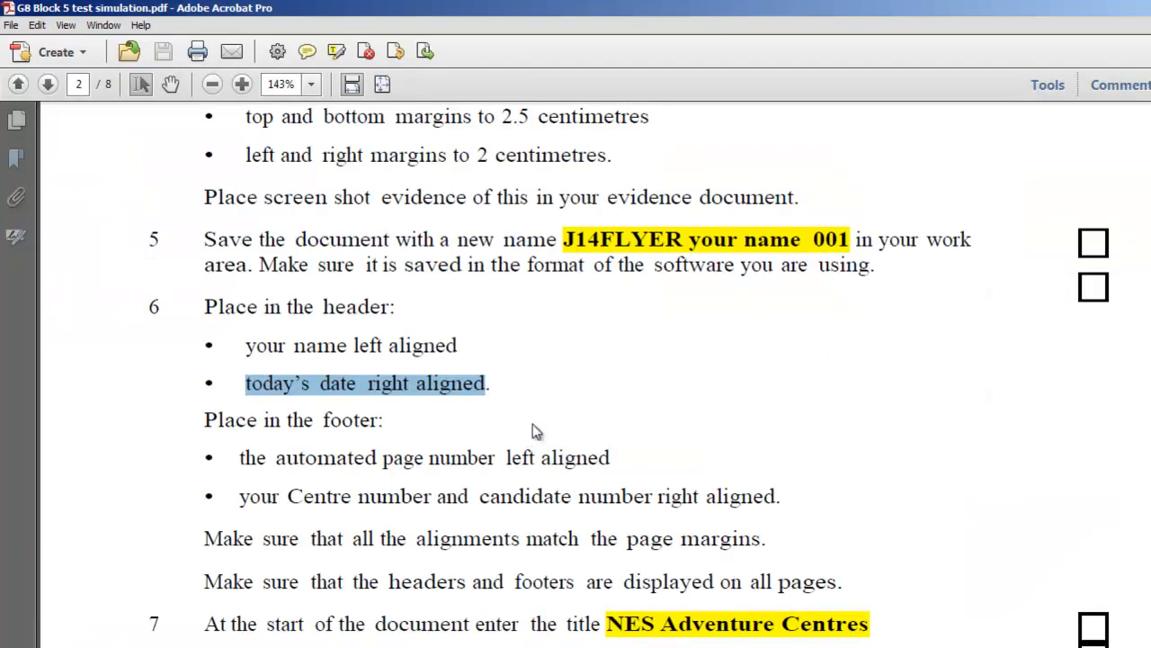
drag(281, 420, 378, 421)
scroll(355, 423, down, 2)
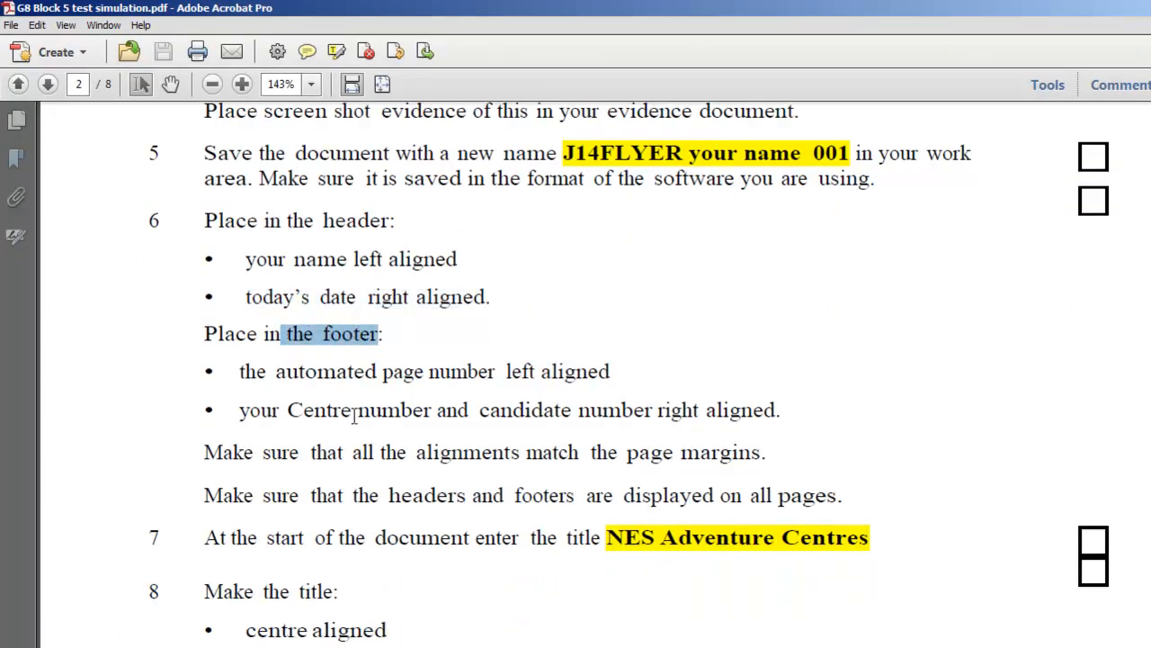
drag(316, 369, 548, 377)
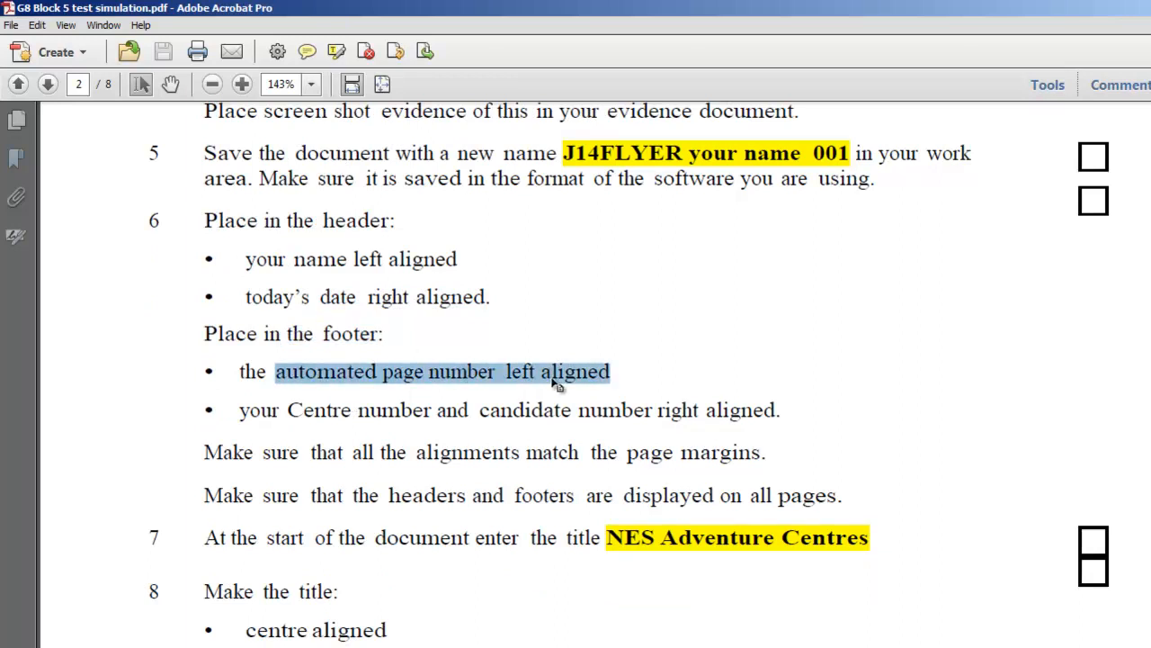
drag(316, 411, 726, 612)
click(638, 646)
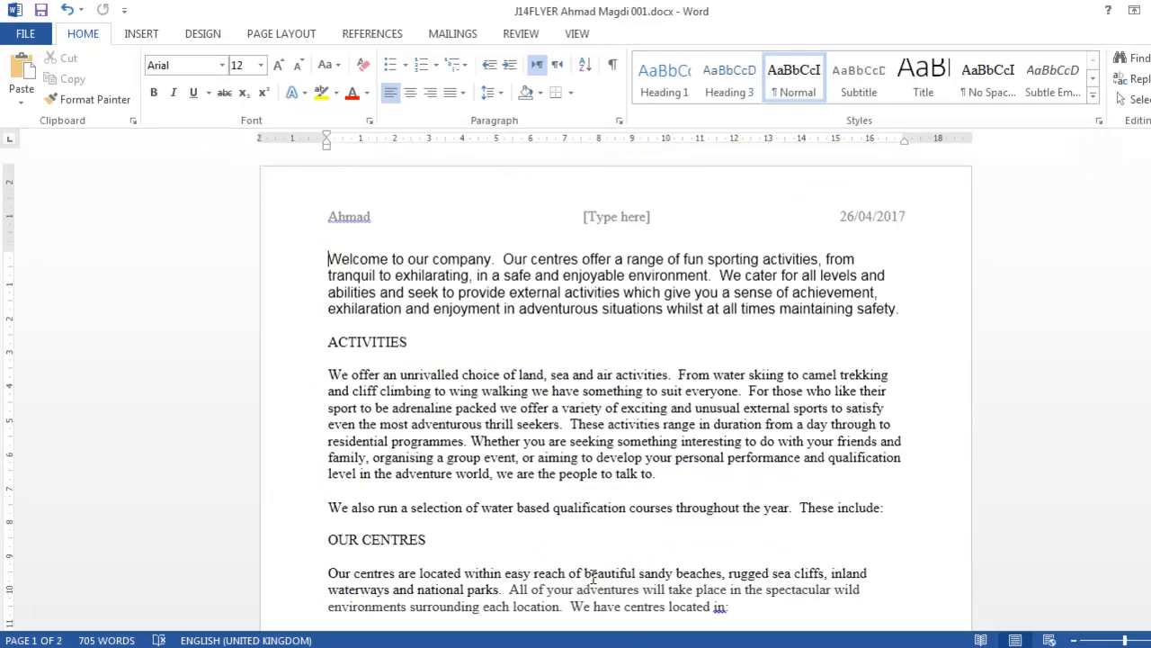
Step: Add a blank three-column footer with a plain page number in the left placeholder
click(144, 35)
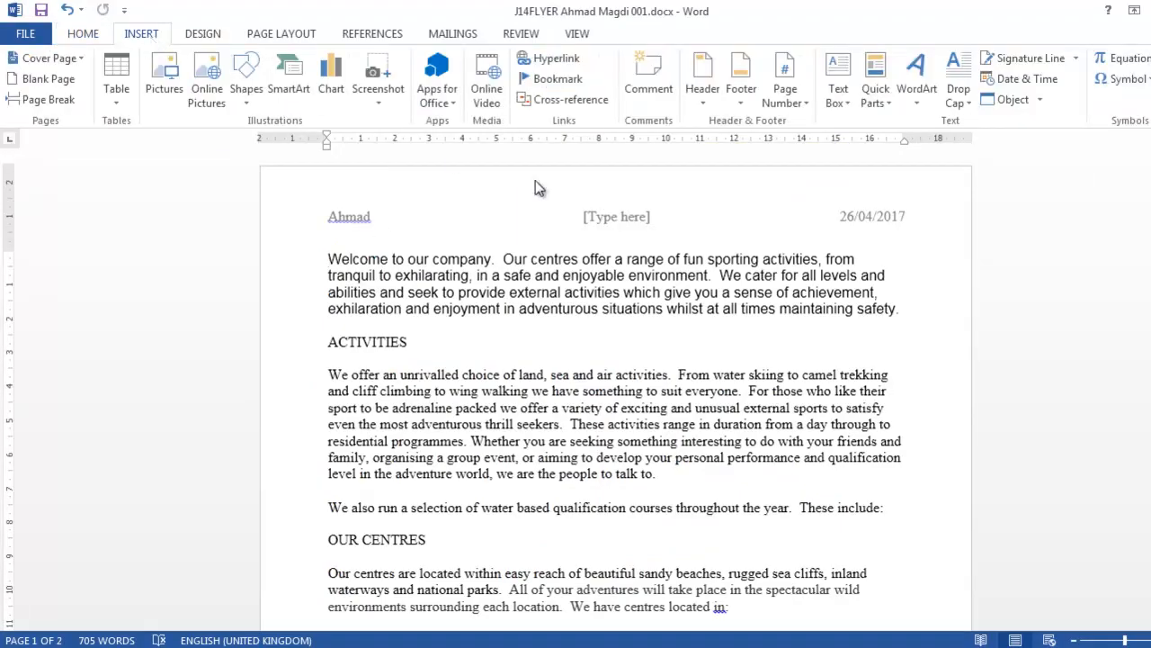
click(742, 80)
click(761, 281)
click(360, 568)
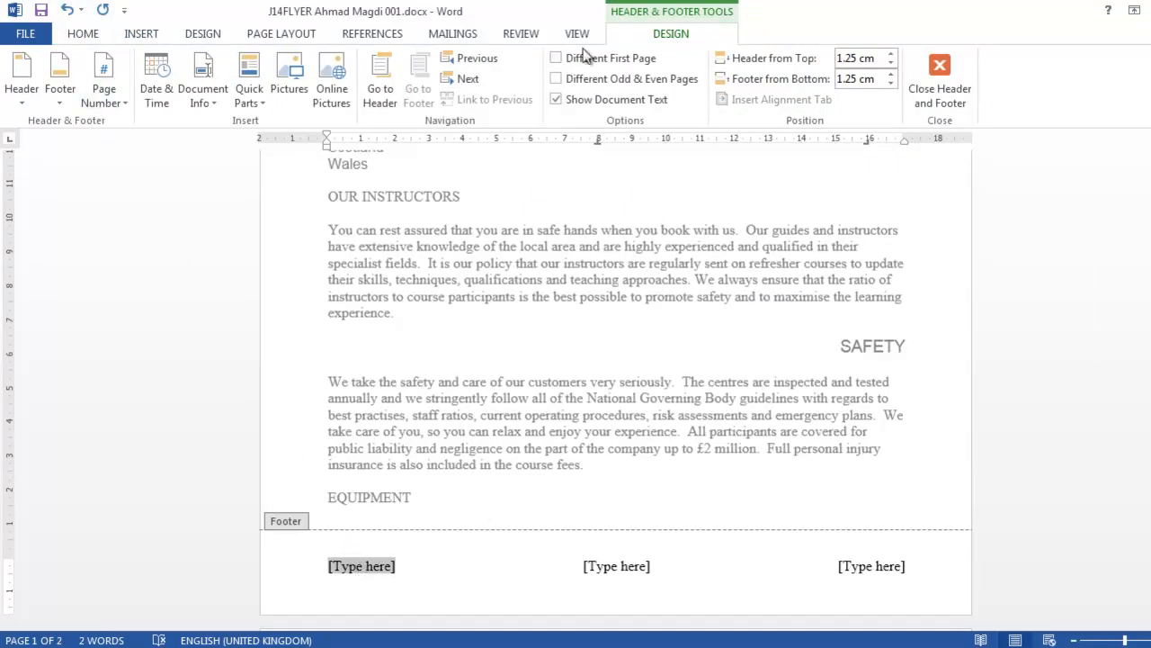
click(118, 97)
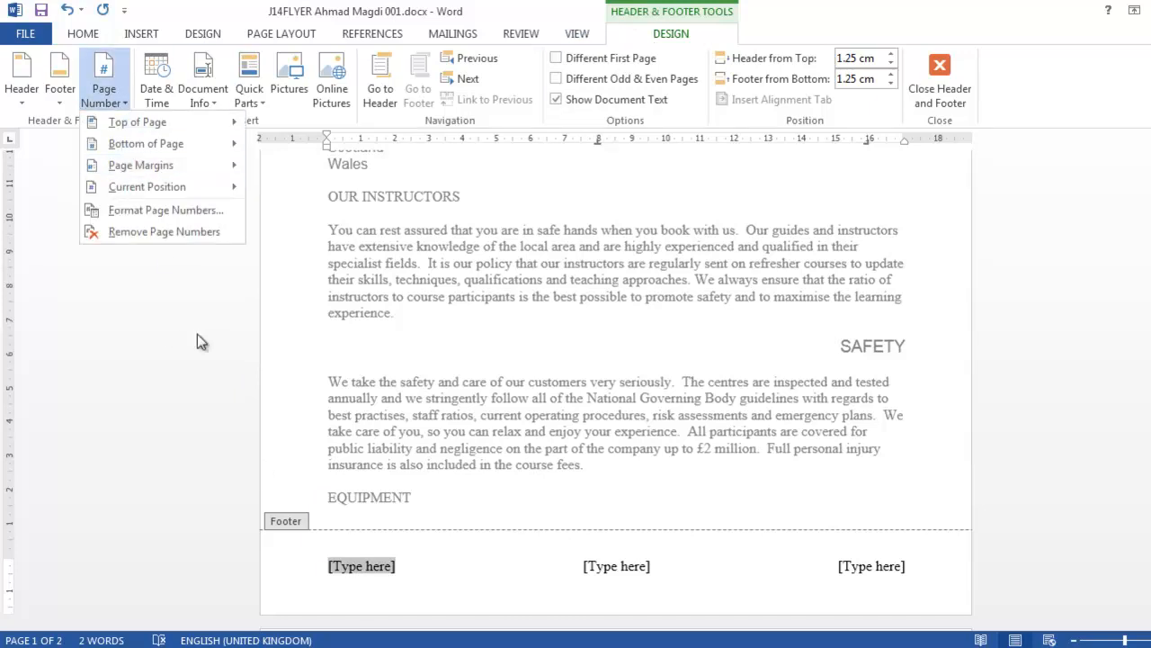
mouse_move(152, 181)
click(289, 288)
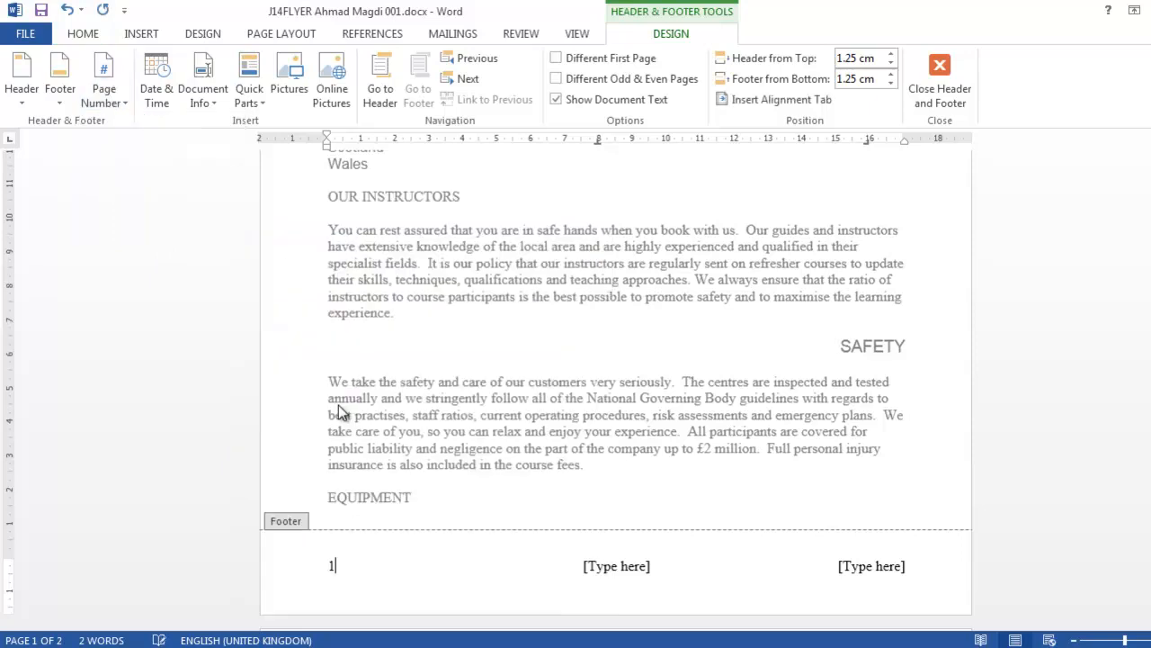
Step: Enter the centre and candidate numbers at the footer's right and check the margin and all-pages requirements
click(874, 573)
text(123 456)
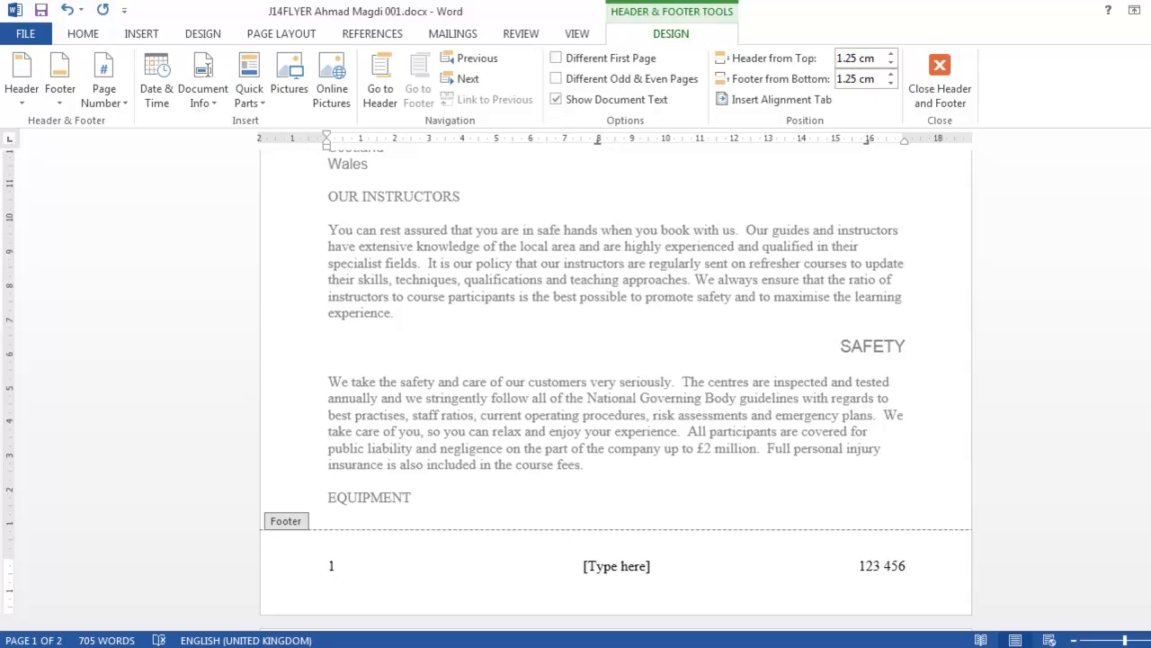
key(alt+Tab)
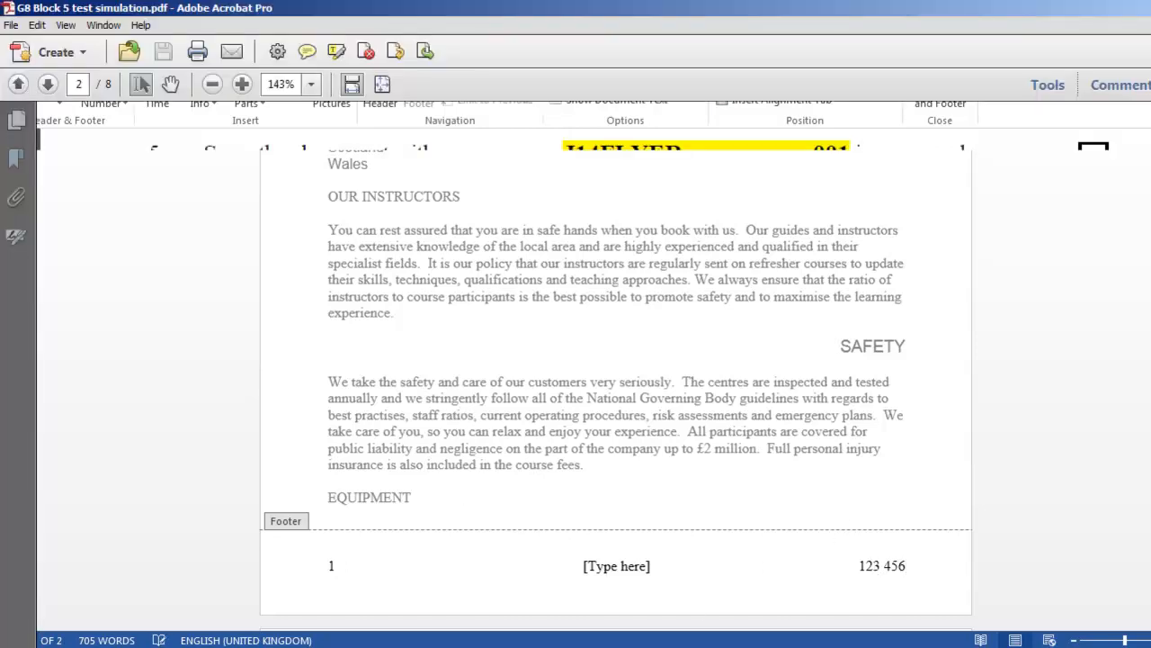
key(alt+Tab)
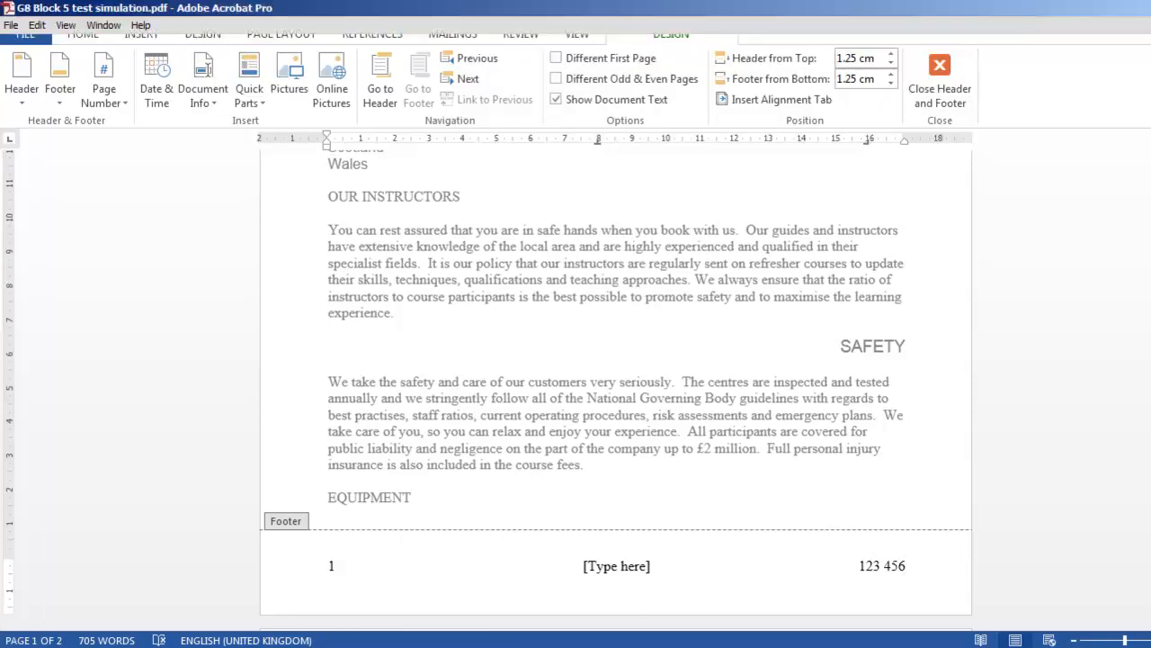
key(alt+Tab)
drag(256, 452, 605, 459)
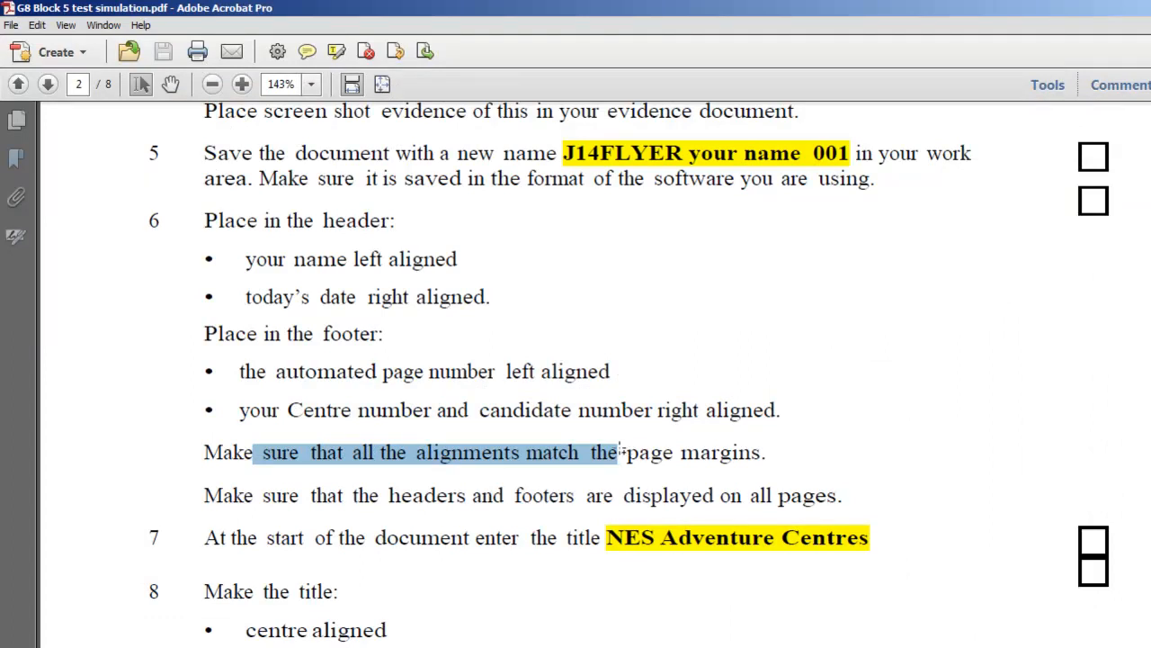
scroll(499, 431, down, 3)
drag(287, 368, 772, 381)
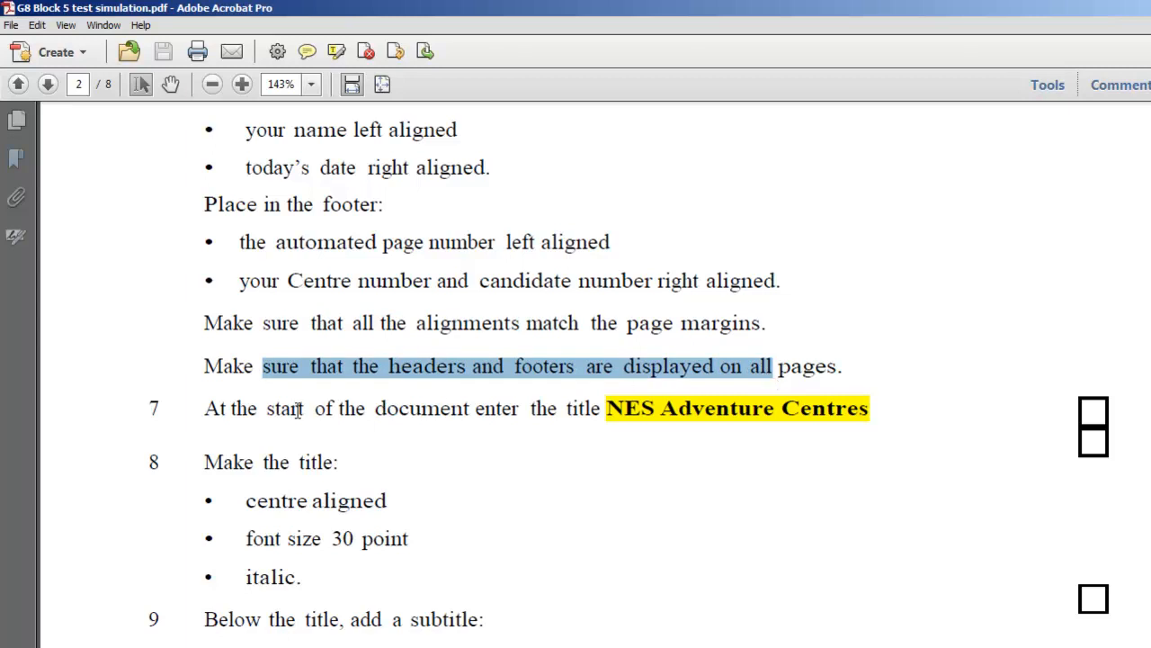
click(633, 647)
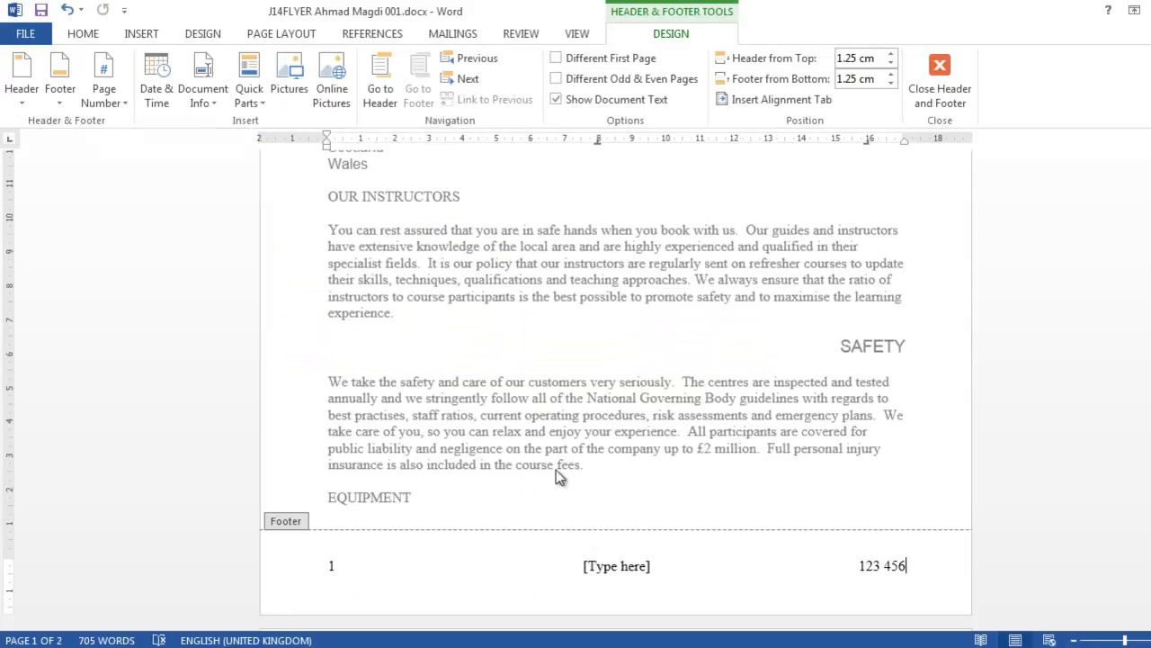
Step: Delete the empty middle placeholders from the footer and the page 2 header
click(959, 90)
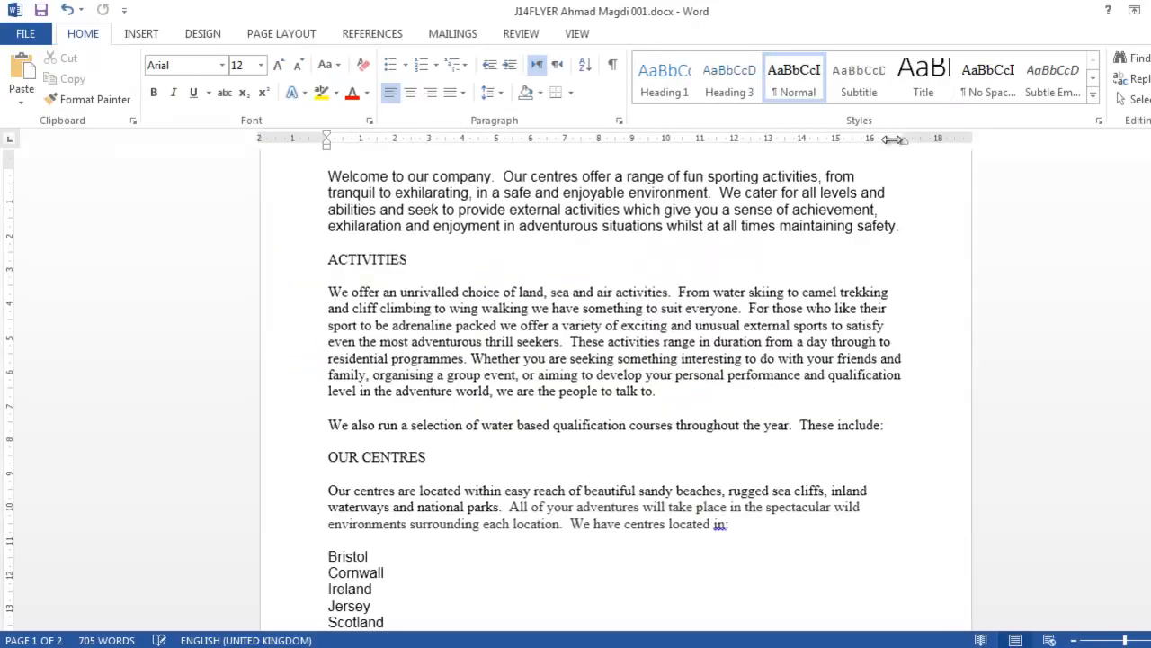
scroll(721, 274, down, 4)
scroll(720, 274, down, 8)
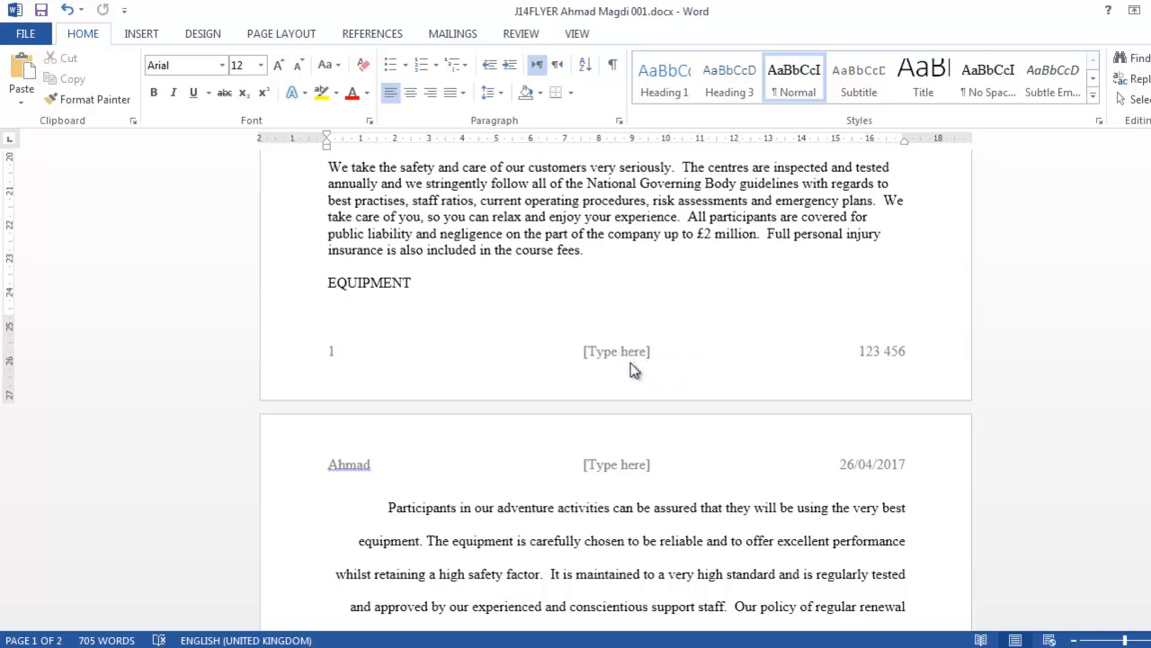
double_click(630, 361)
click(608, 569)
key(Delete)
scroll(580, 524, down, 3)
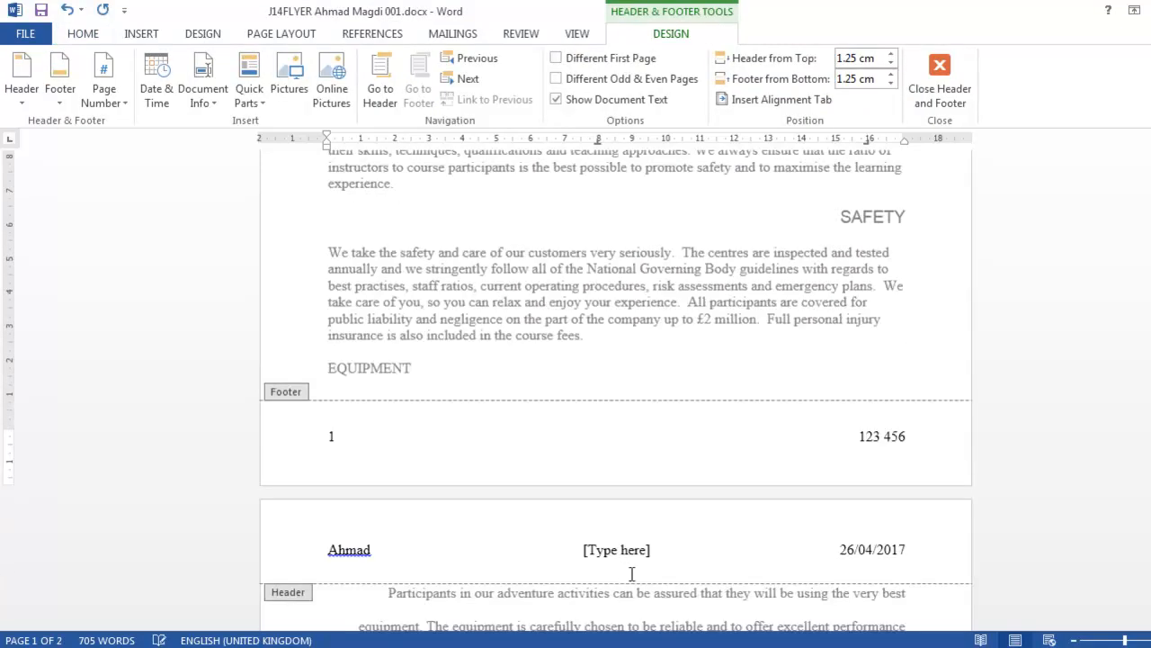
click(624, 551)
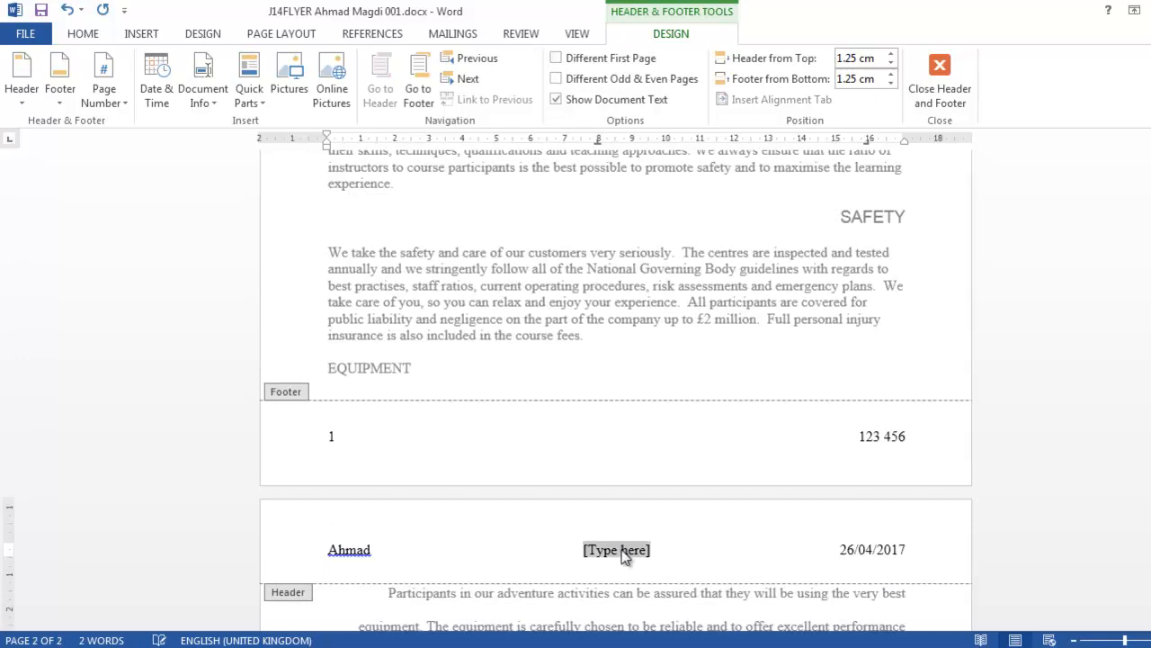
key(Delete)
click(939, 74)
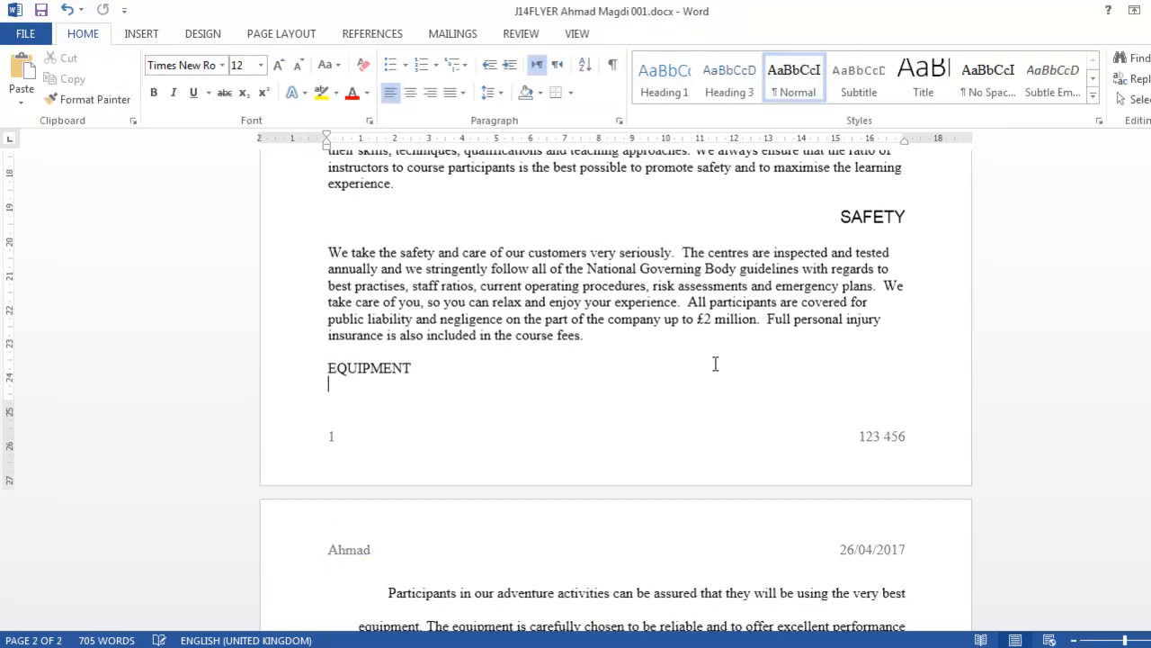
Step: Mark the instruction to enter the title in the task sheet and return to the flyer's top
key(alt+Tab)
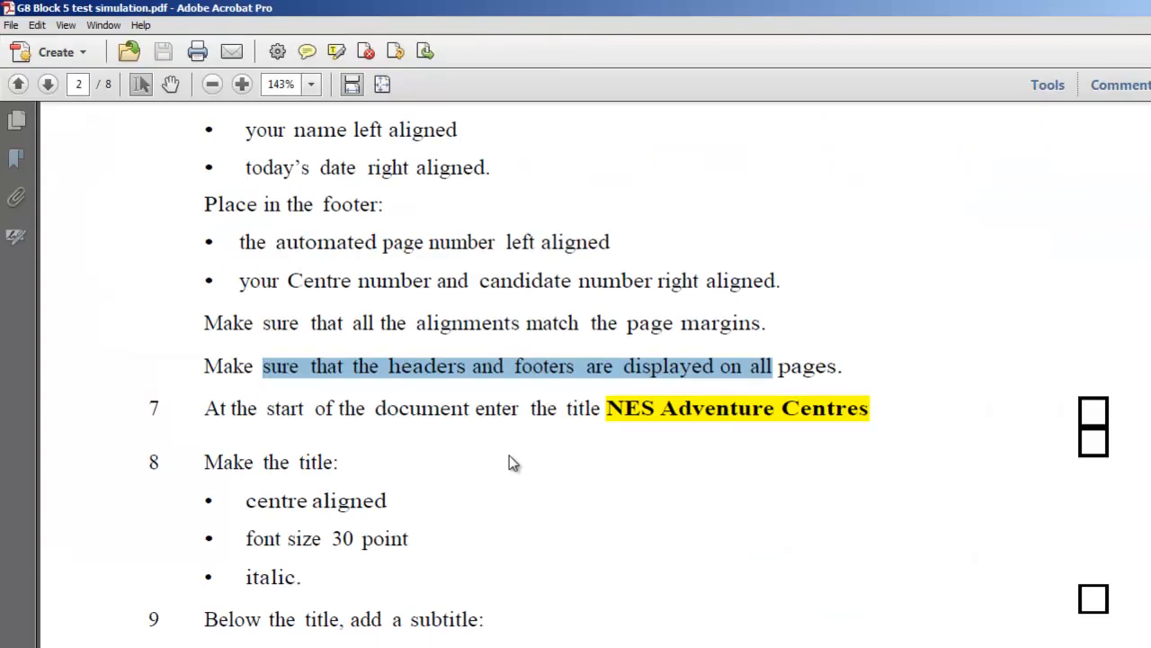
drag(250, 403, 814, 405)
key(ctrl+c)
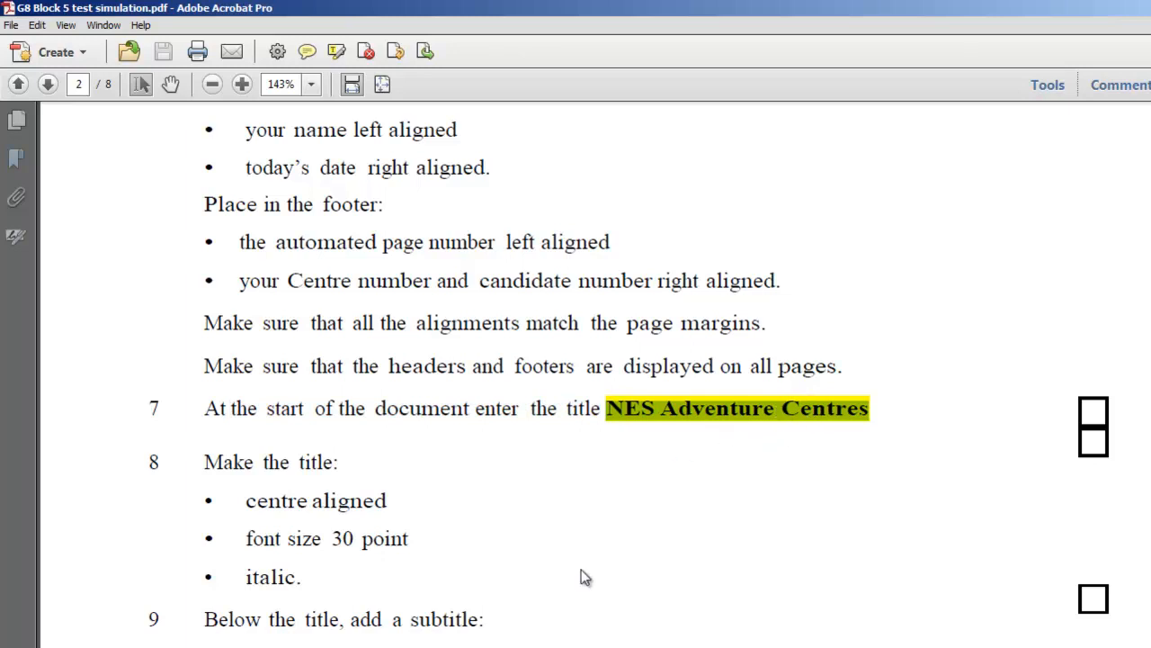
key(alt+Tab)
scroll(387, 322, up, 5)
scroll(387, 322, up, 8)
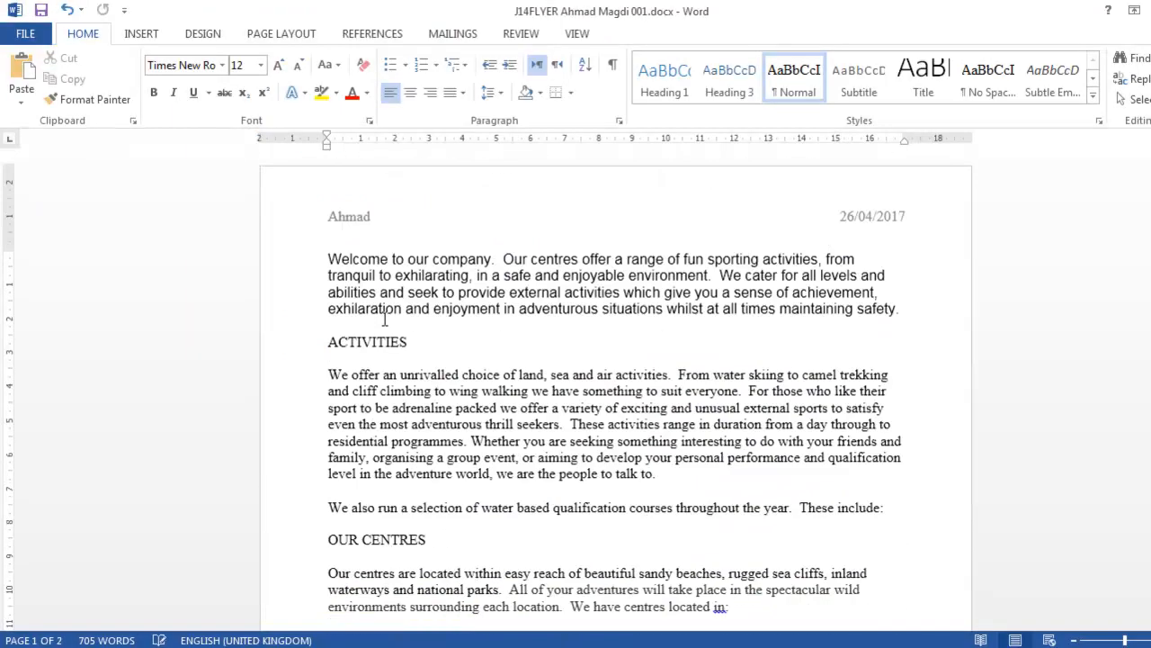
Step: Paste the title 'NES Adventure Centres' on a new line above the Welcome paragraph
click(328, 258)
key(Return)
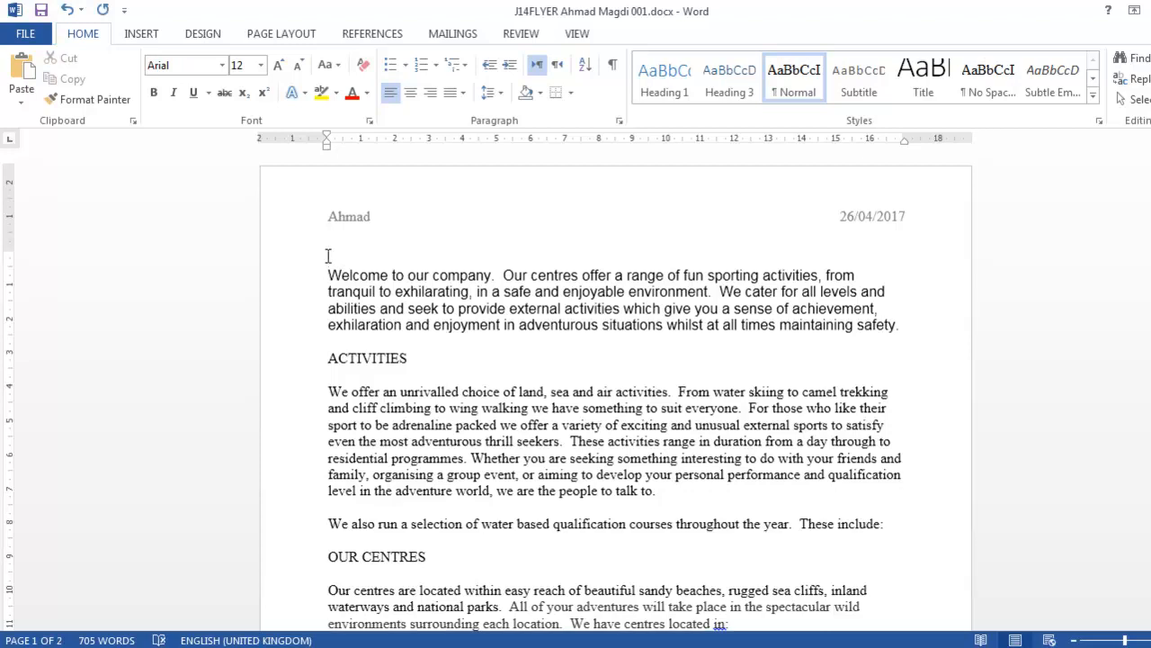
key(ctrl+v)
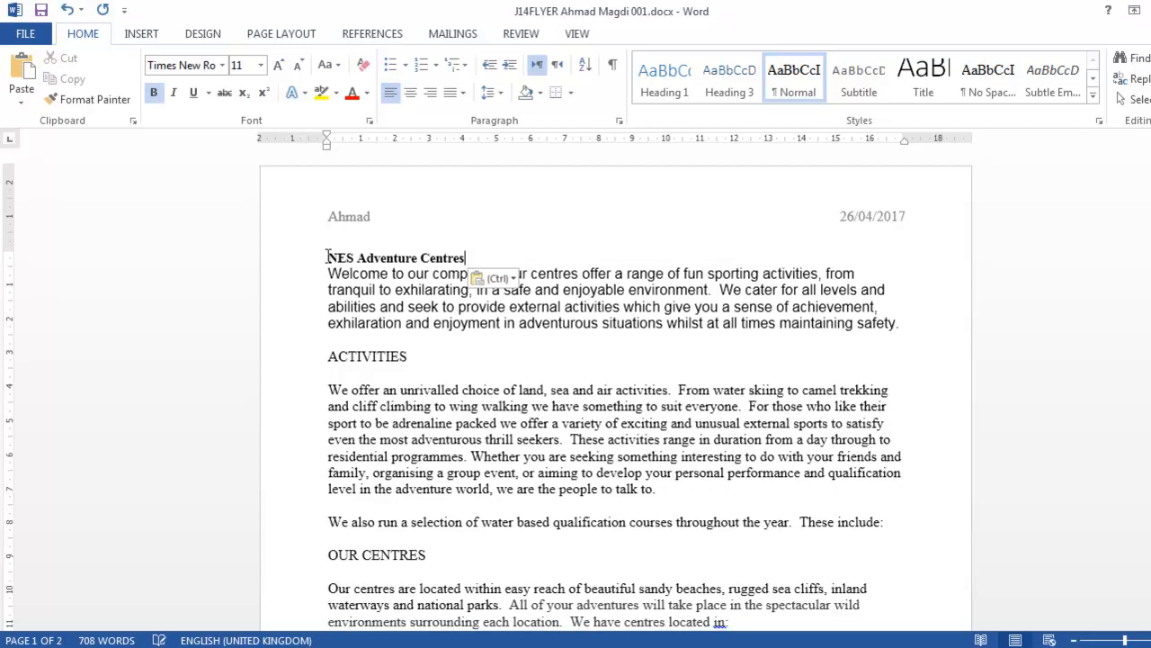
Step: Make the NES Adventure Centres title centred, 30 point and italic
drag(325, 258, 464, 259)
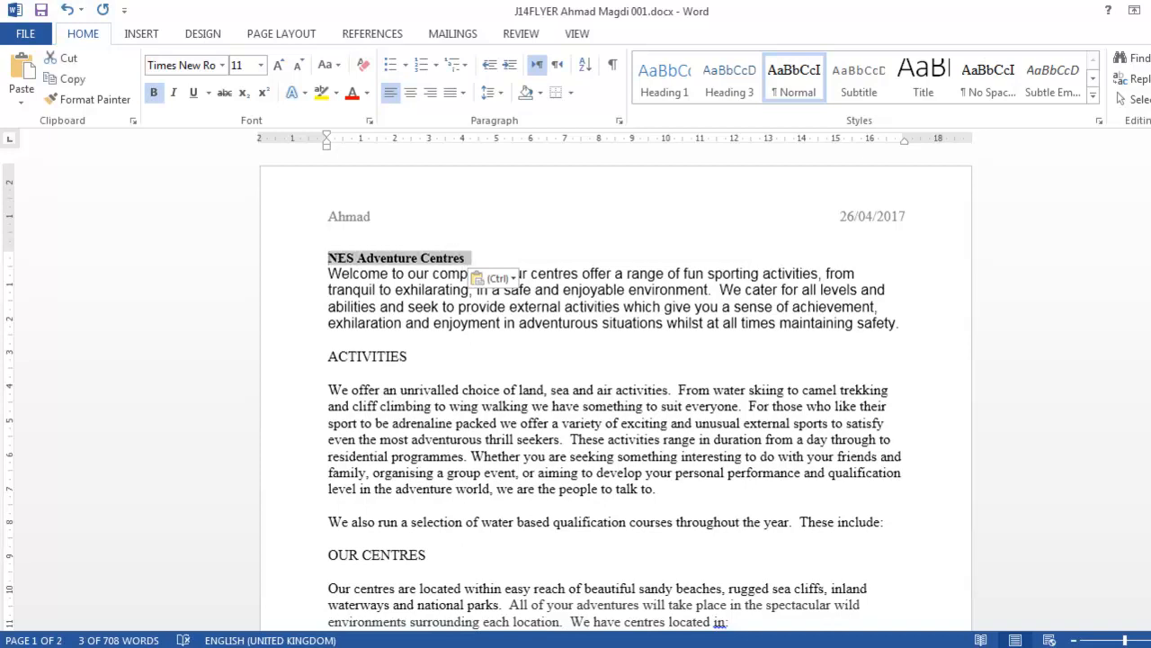
key(alt+Tab)
scroll(266, 437, down, 2)
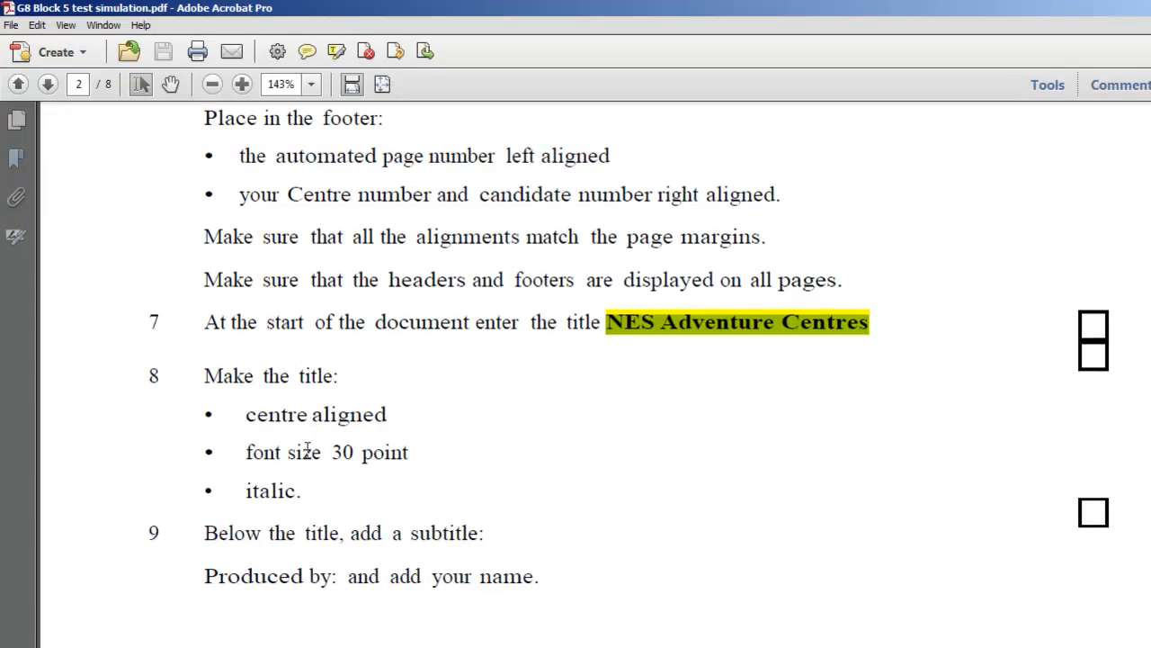
scroll(368, 471, down, 2)
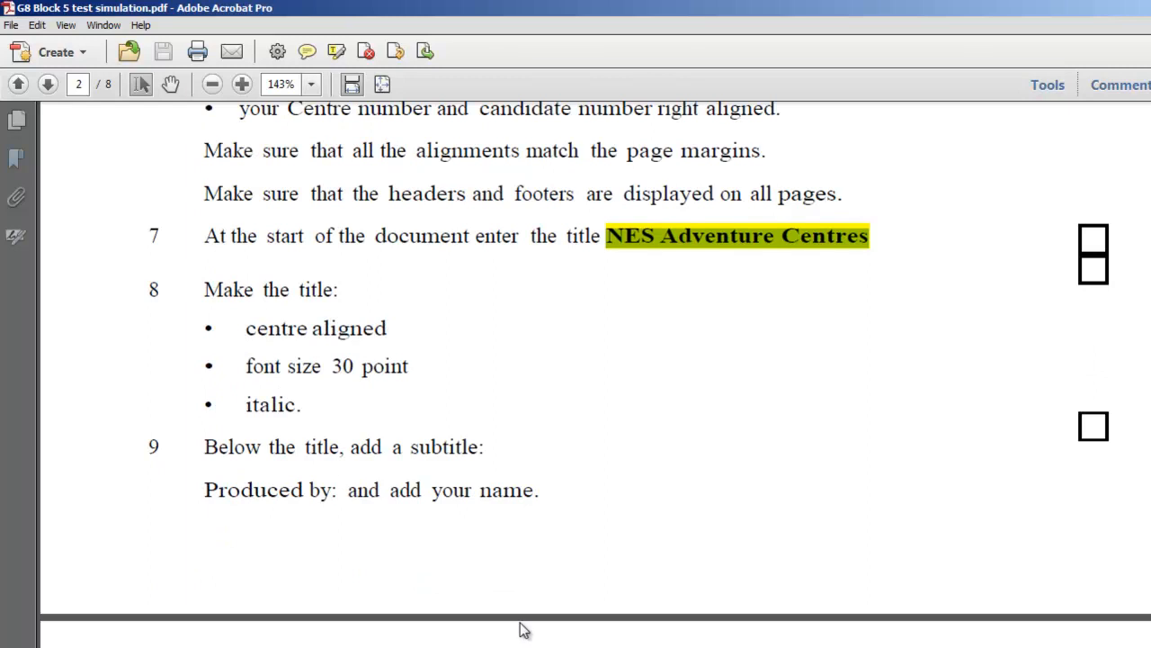
key(alt+Tab)
click(409, 93)
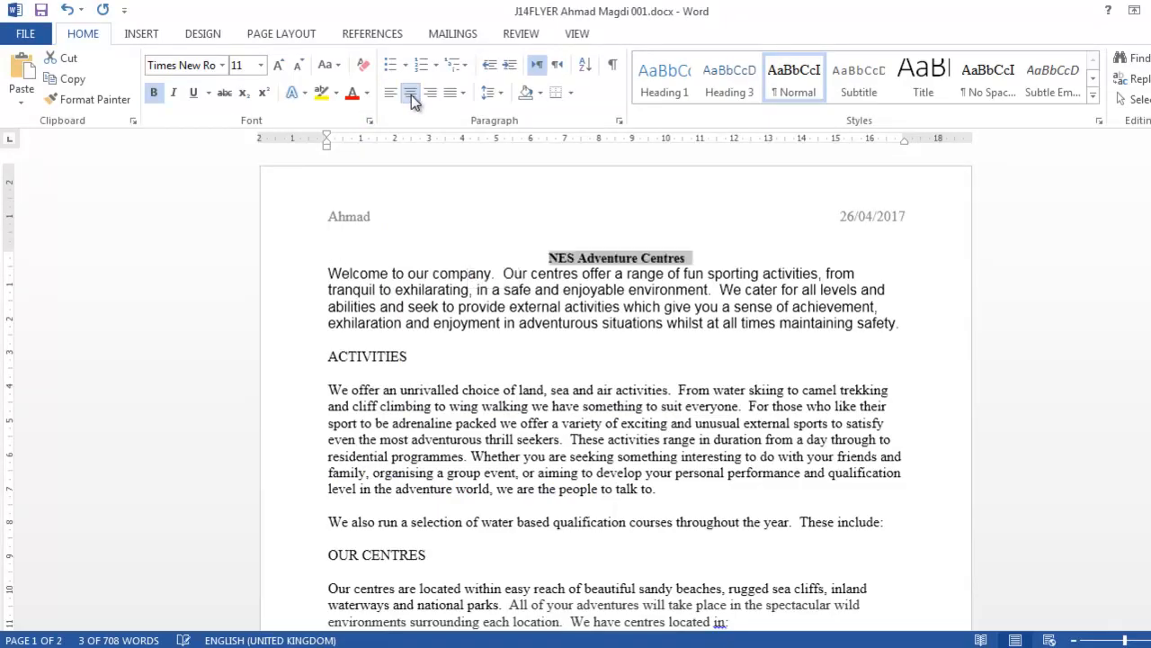
click(242, 64)
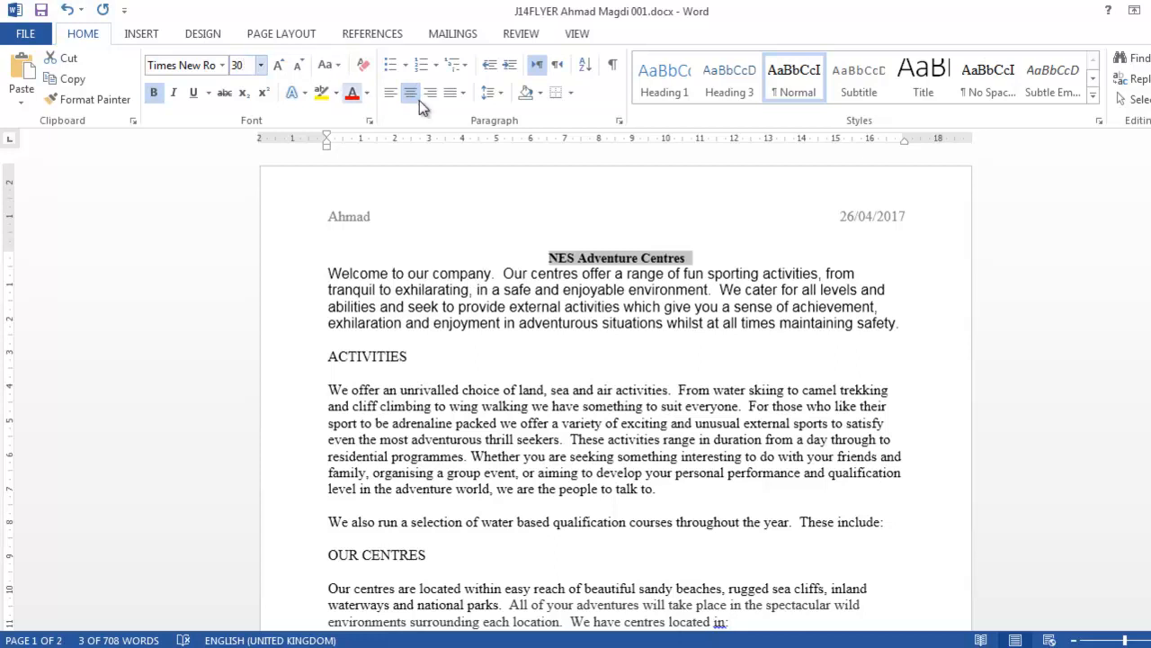
click(174, 93)
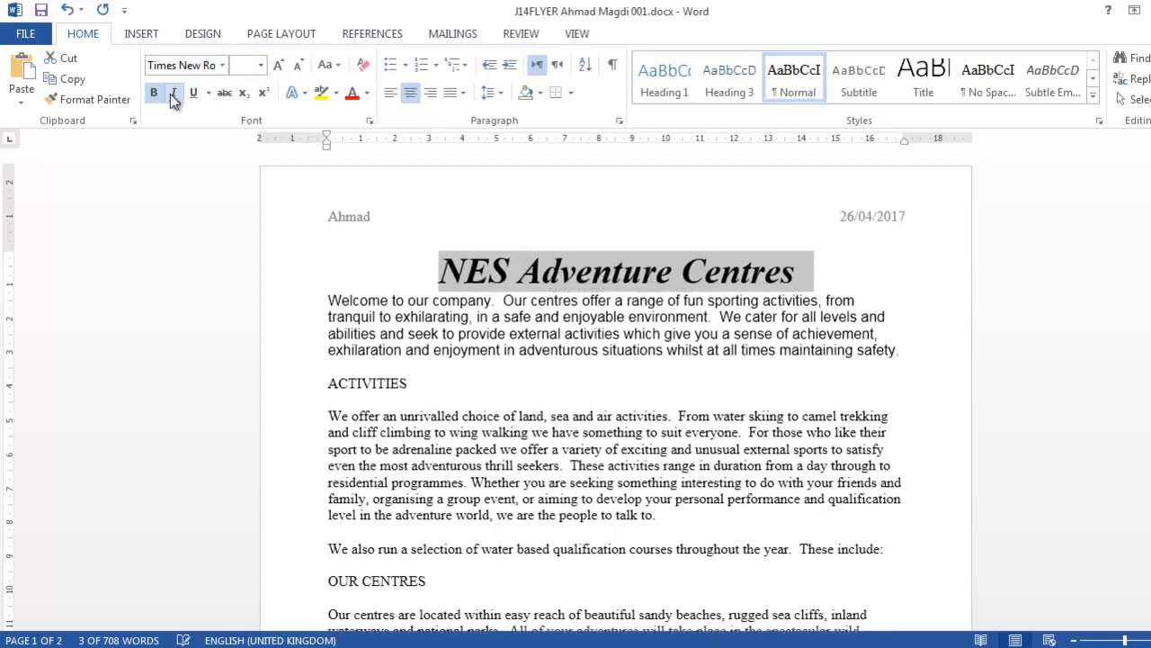
Step: Highlight the 'Produced by' subtitle instruction in the task sheet PDF
key(alt+Tab)
scroll(495, 374, down, 2)
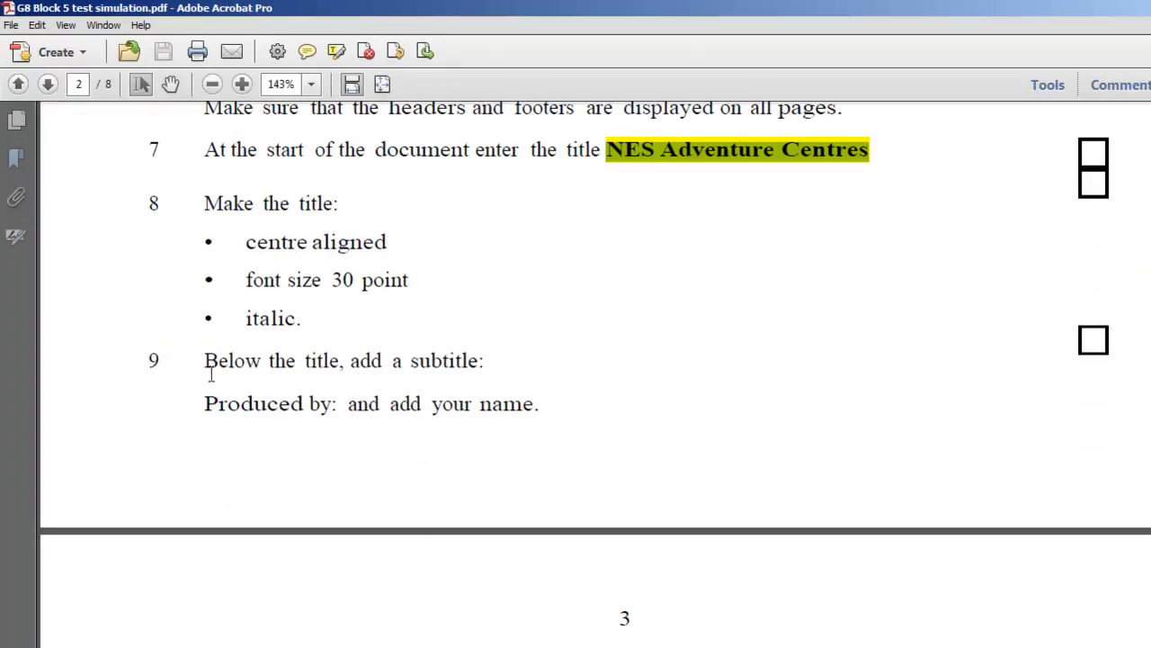
drag(228, 359, 322, 361)
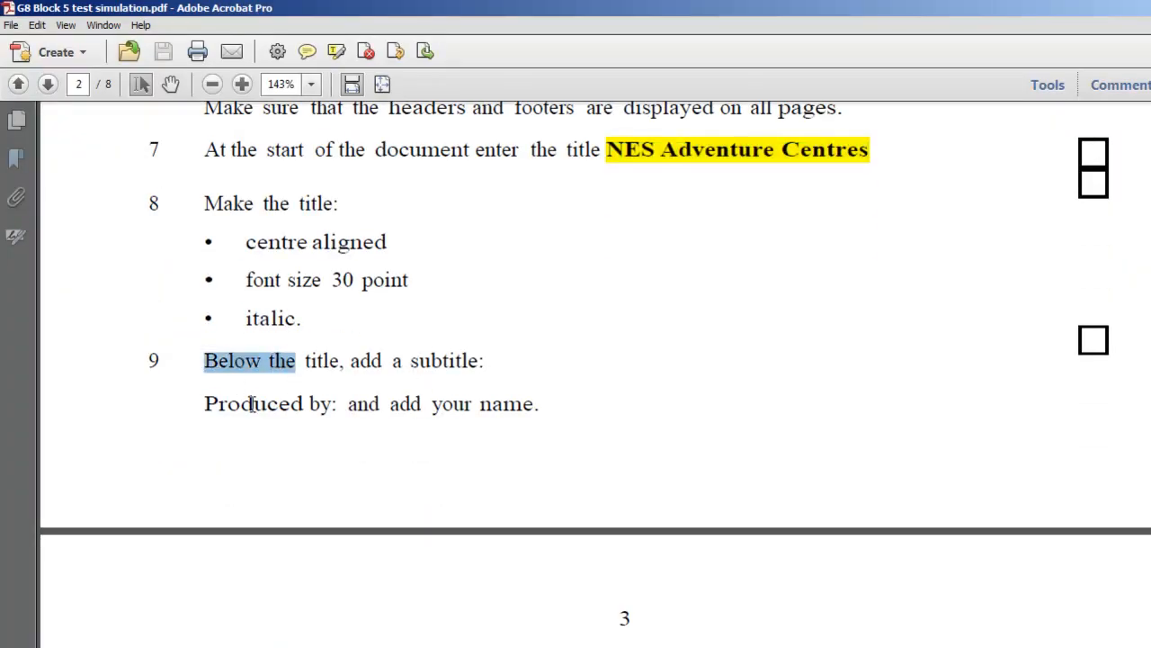
mouse_move(202, 402)
mouse_down()
mouse_move(538, 406)
mouse_move(202, 405)
mouse_up()
key(ctrl+c)
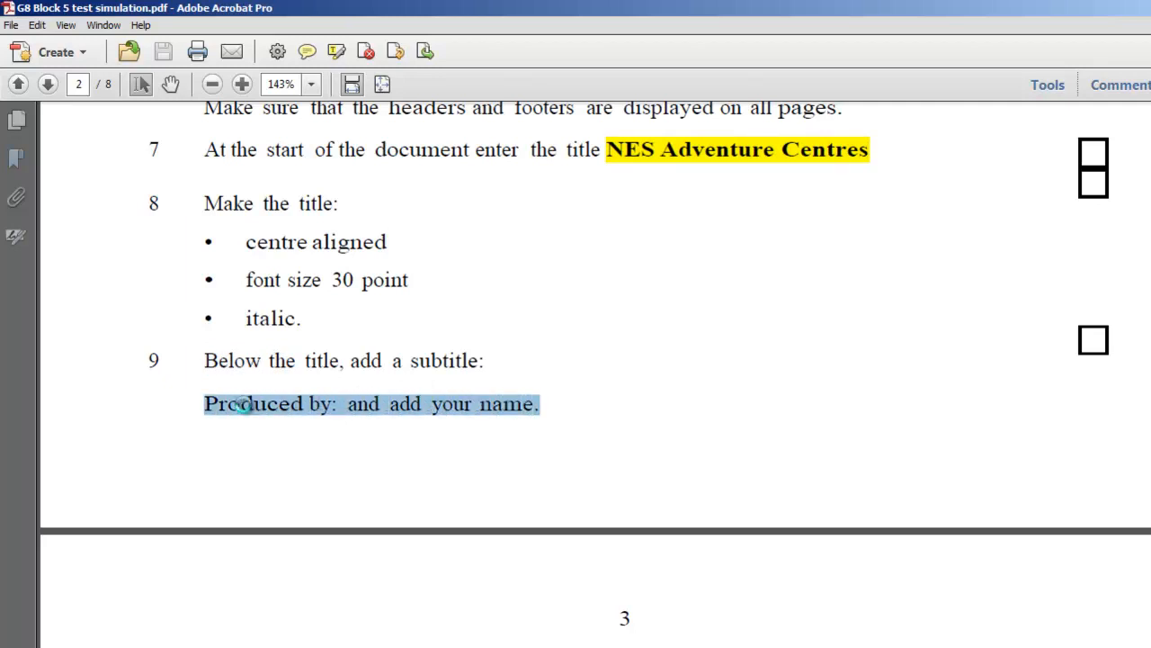
key(alt+Tab)
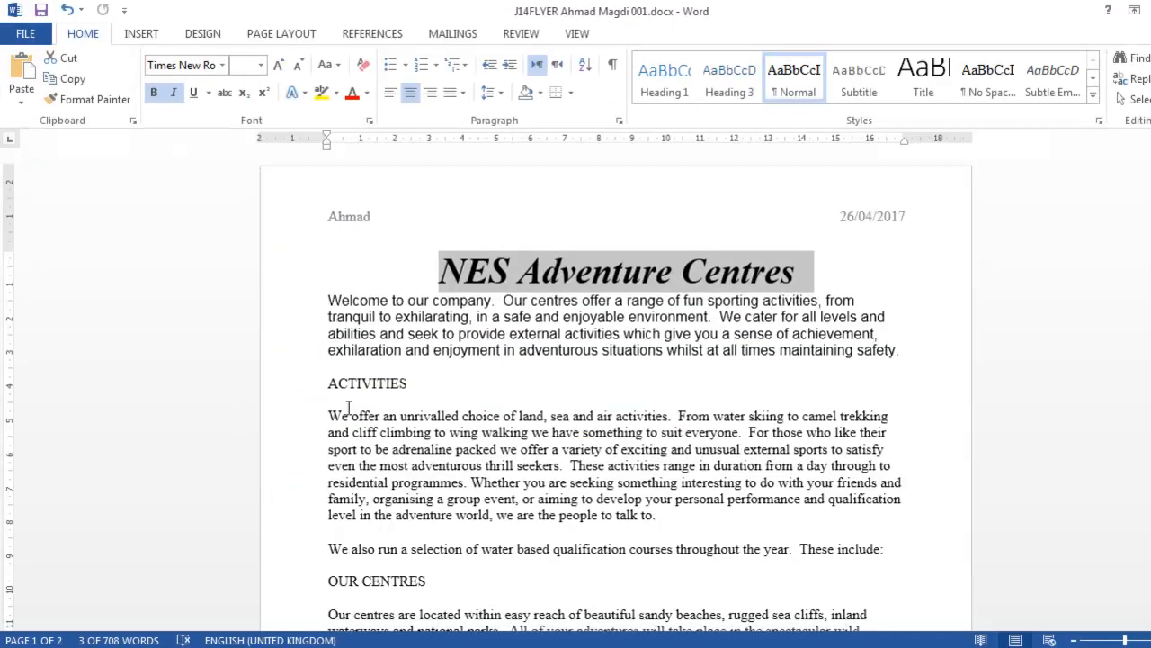
Step: Add a 'Produced by:' subtitle line under the title, followed by the candidate's name
click(800, 274)
key(Return)
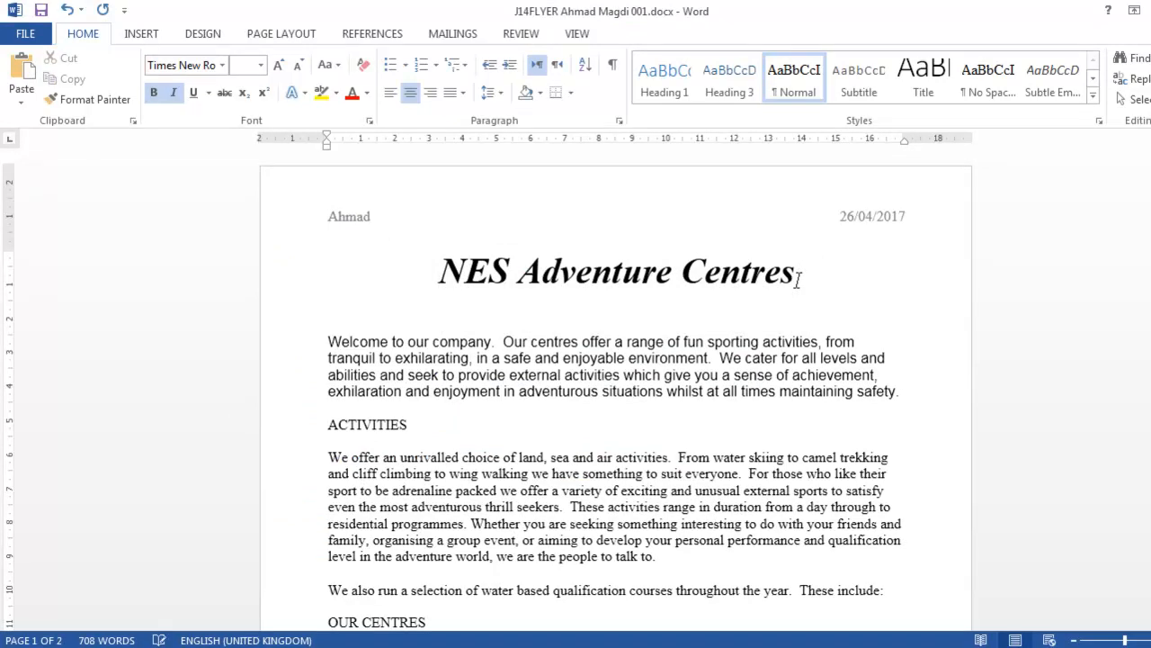
key(ctrl+v)
drag(603, 299, 698, 306)
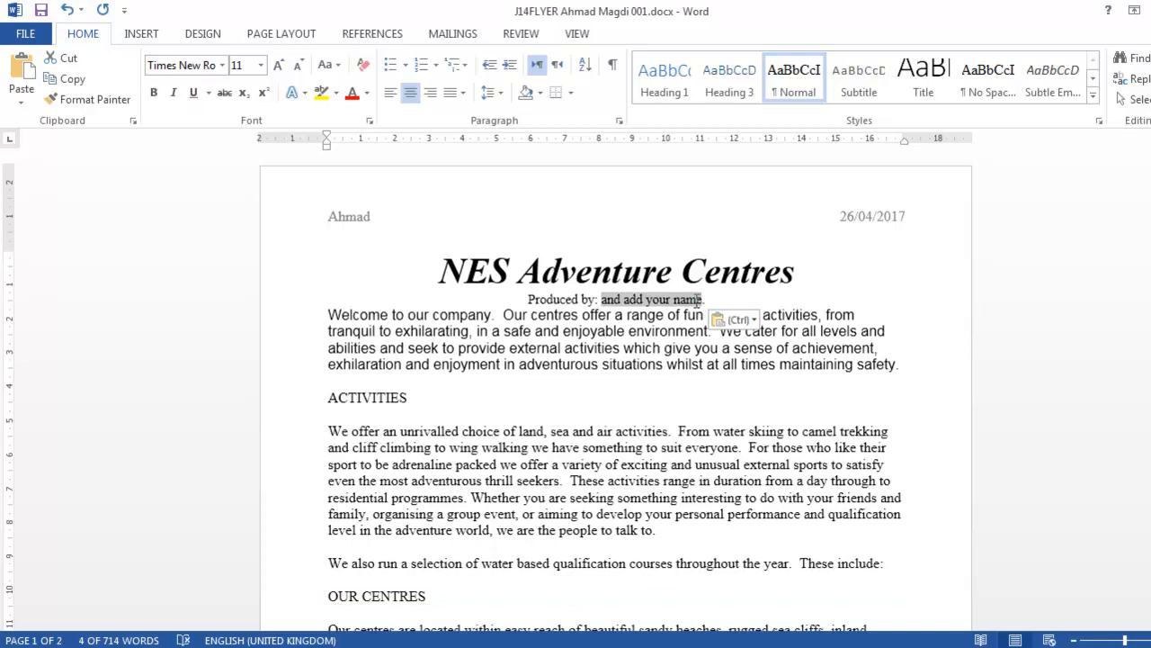
text(Ahmad Magdi.)
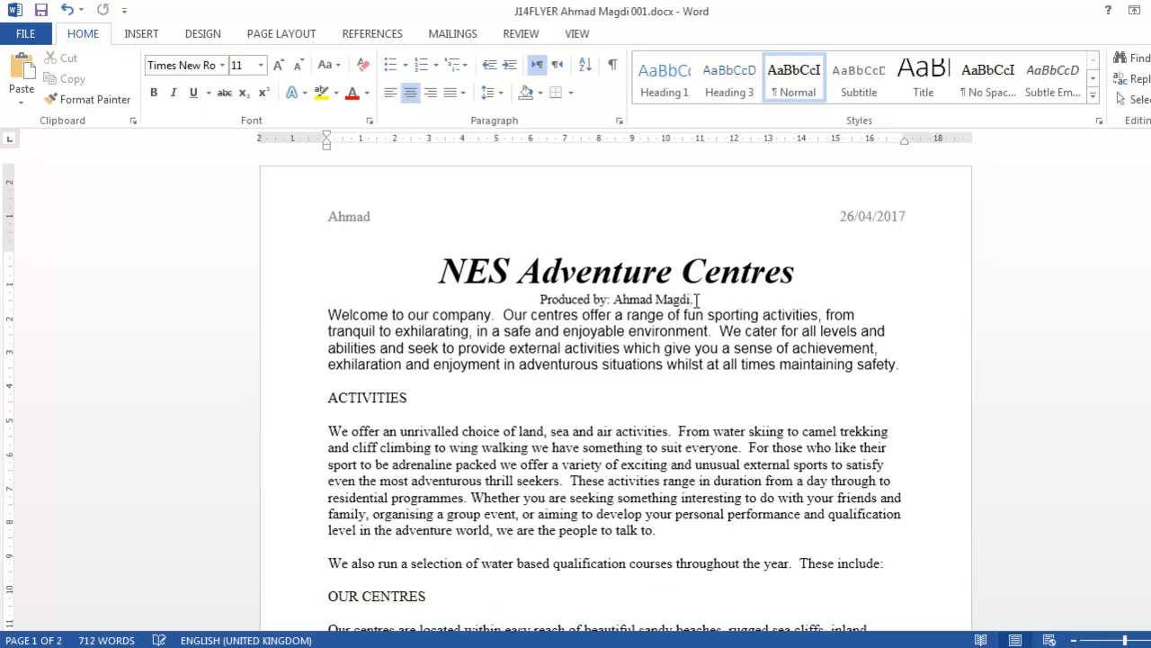
Step: Format the Produced by subtitle as 18 pt, bold, underlined and left-aligned
key(alt+Tab)
scroll(694, 306, down, 5)
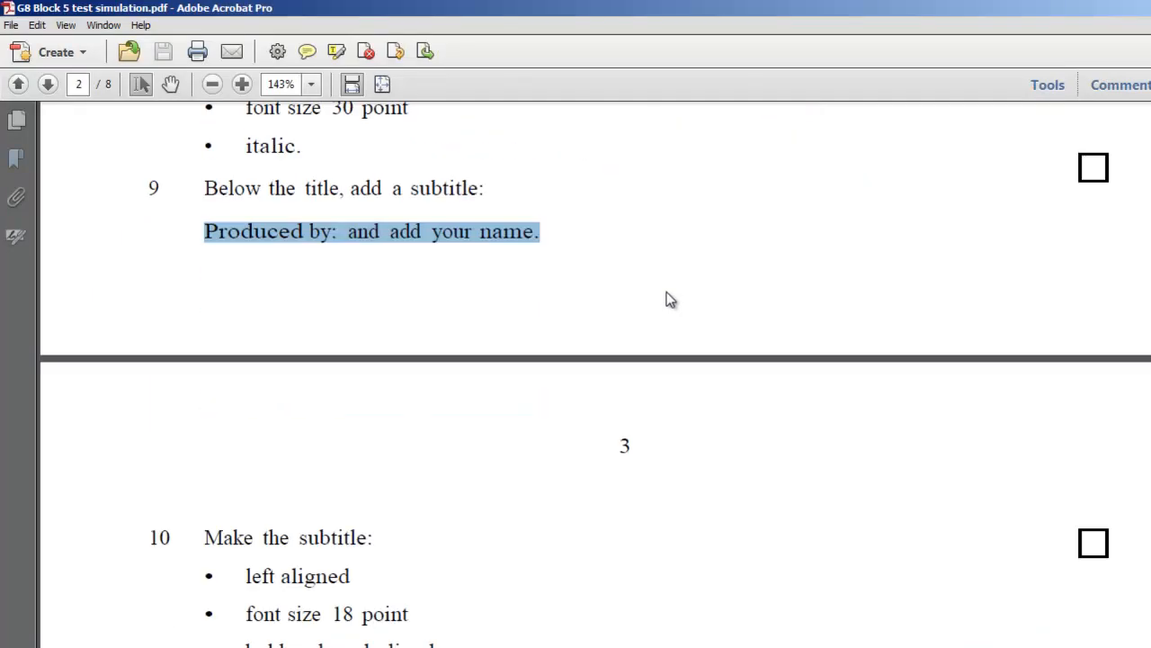
scroll(513, 323, down, 1)
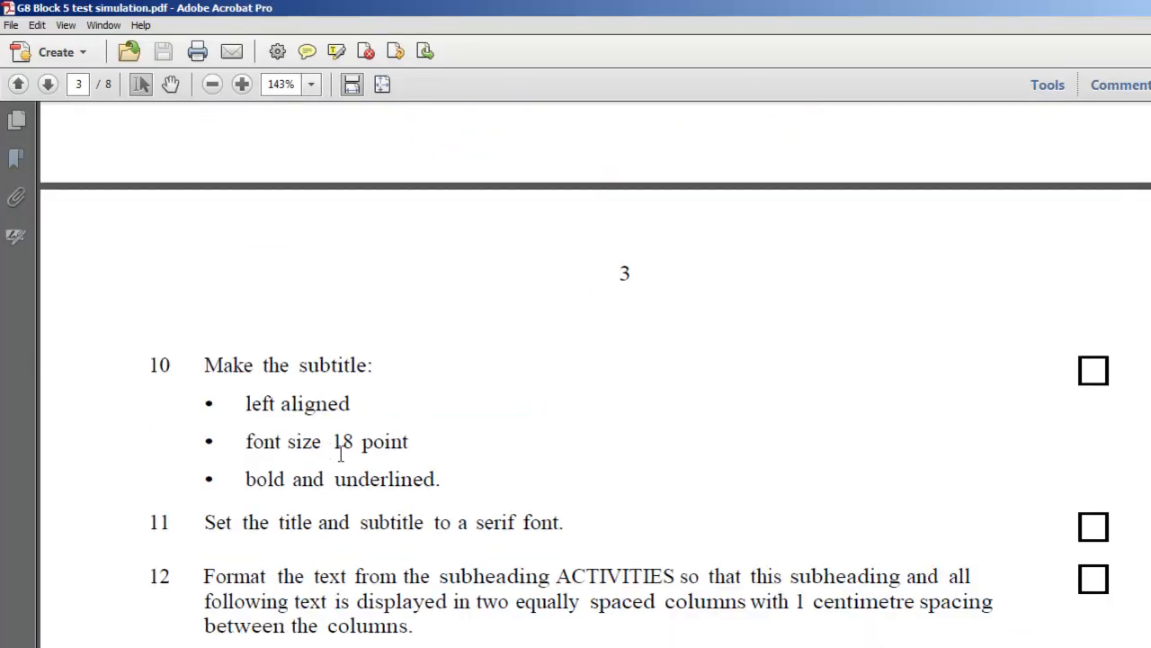
scroll(327, 464, down, 1)
key(alt+Tab)
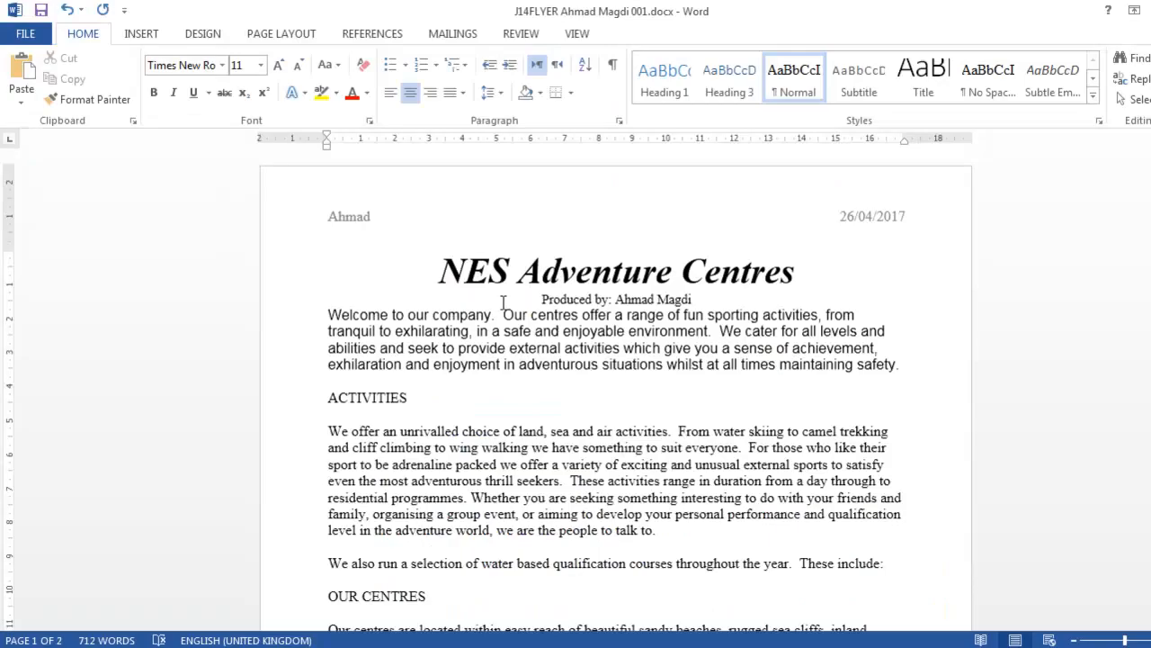
drag(540, 302, 690, 302)
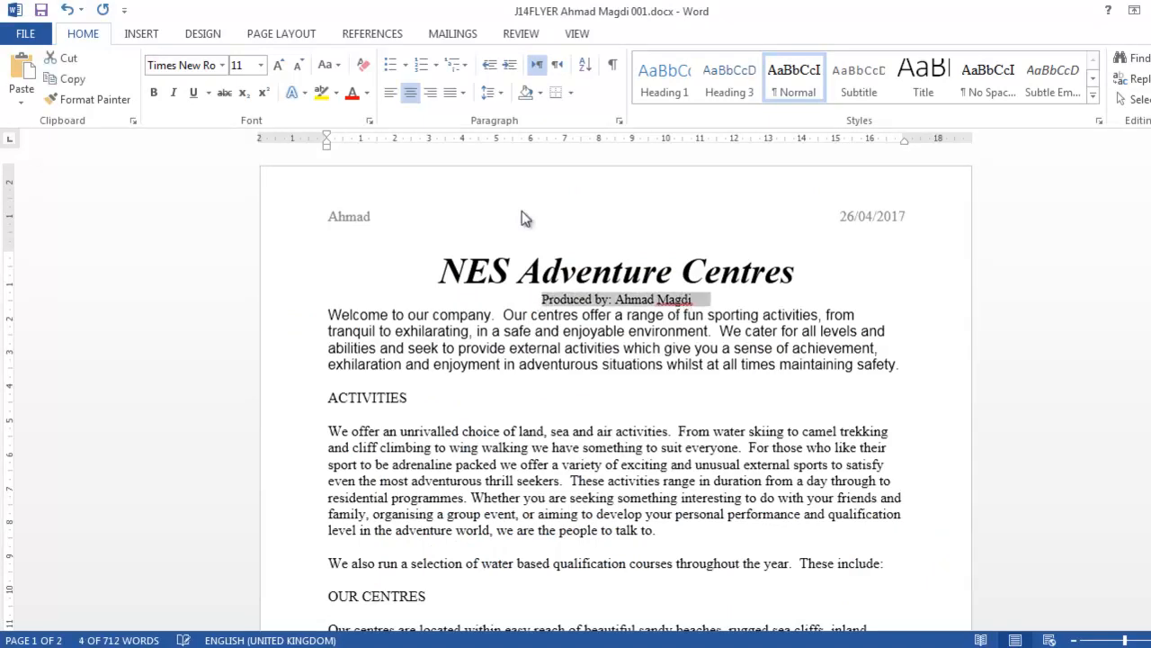
click(240, 66)
text(1)
key(Return)
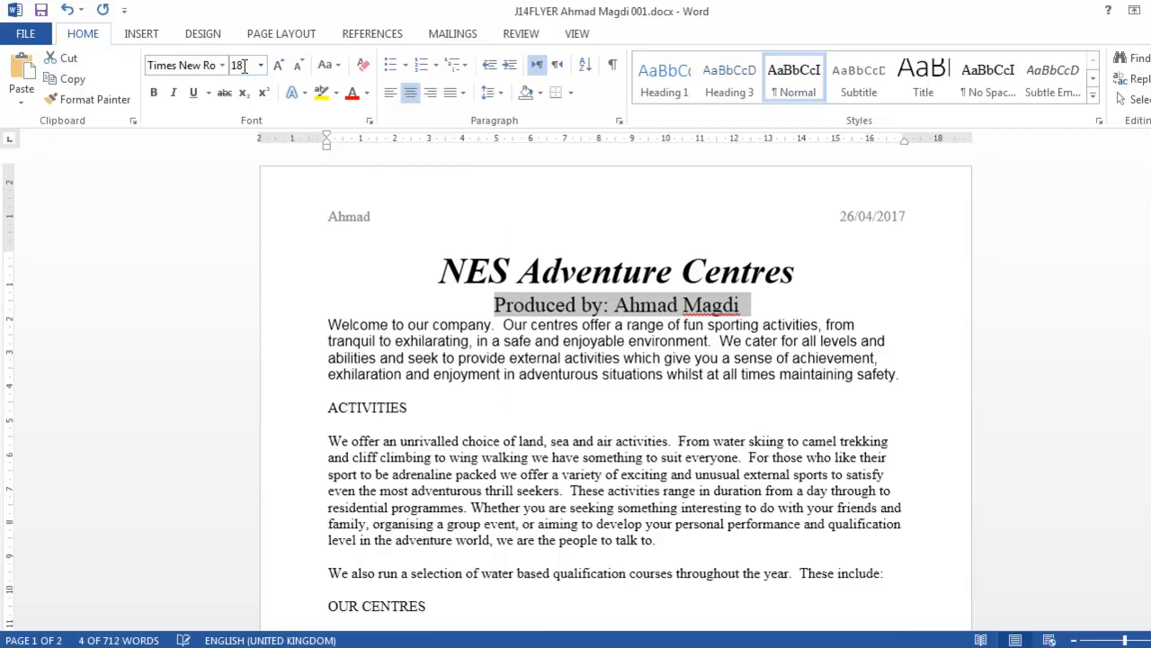
click(154, 93)
click(193, 92)
click(391, 93)
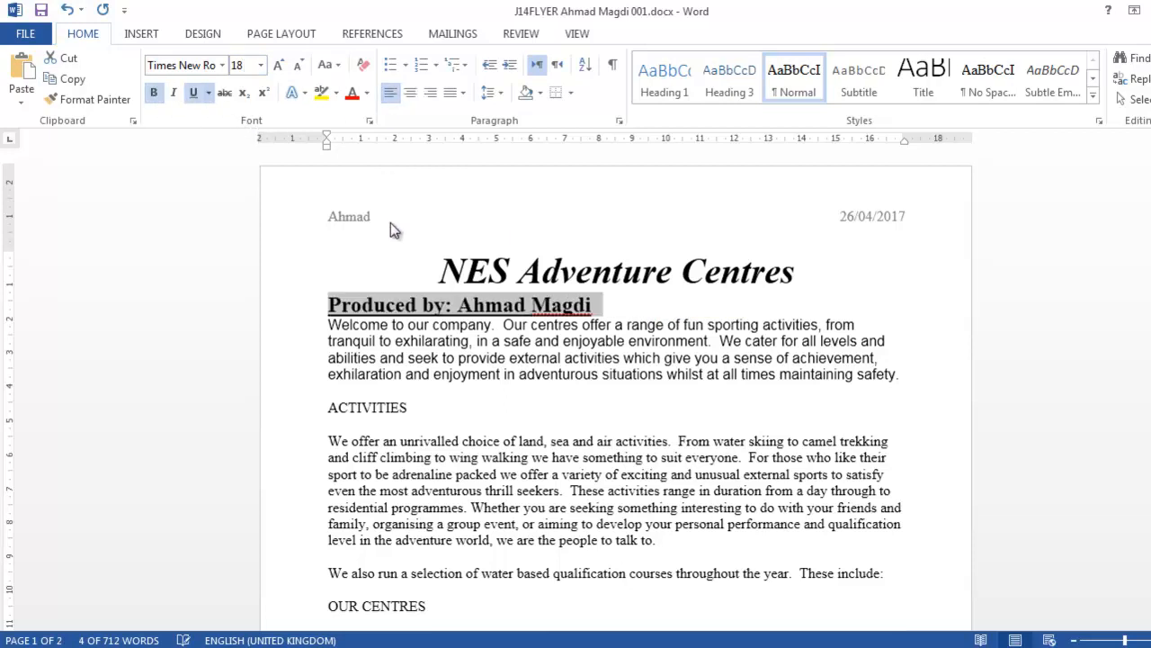
key(alt+Tab)
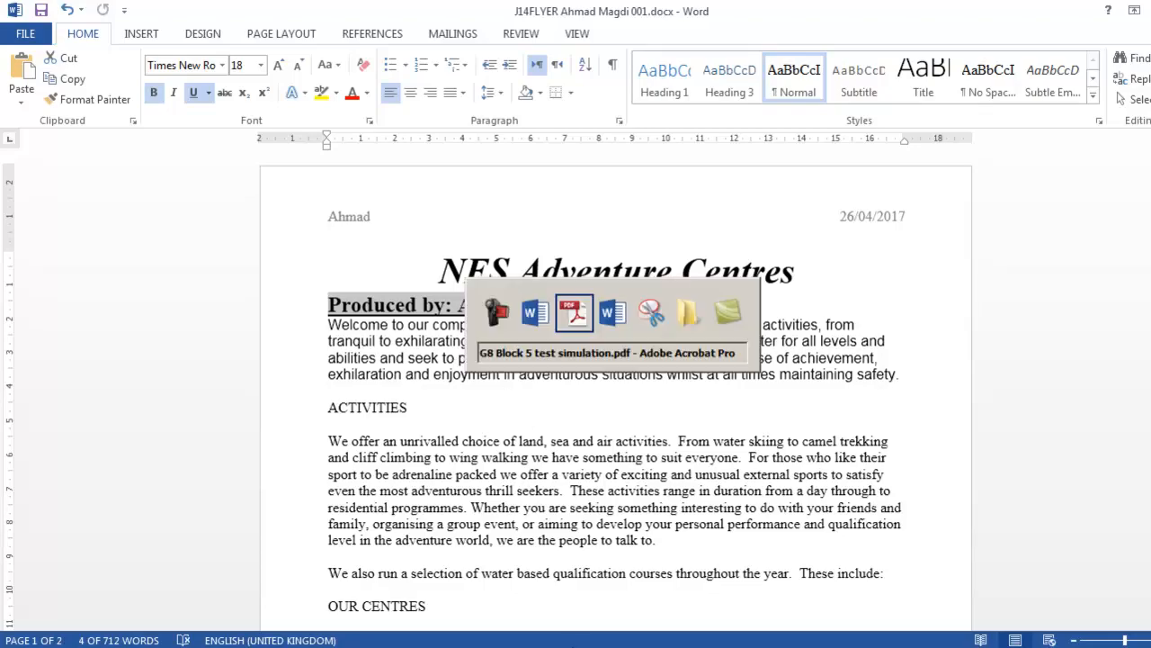
scroll(497, 531, down, 3)
Step: Highlight instruction 11's serif-font requirement in the task sheet
drag(257, 300, 510, 317)
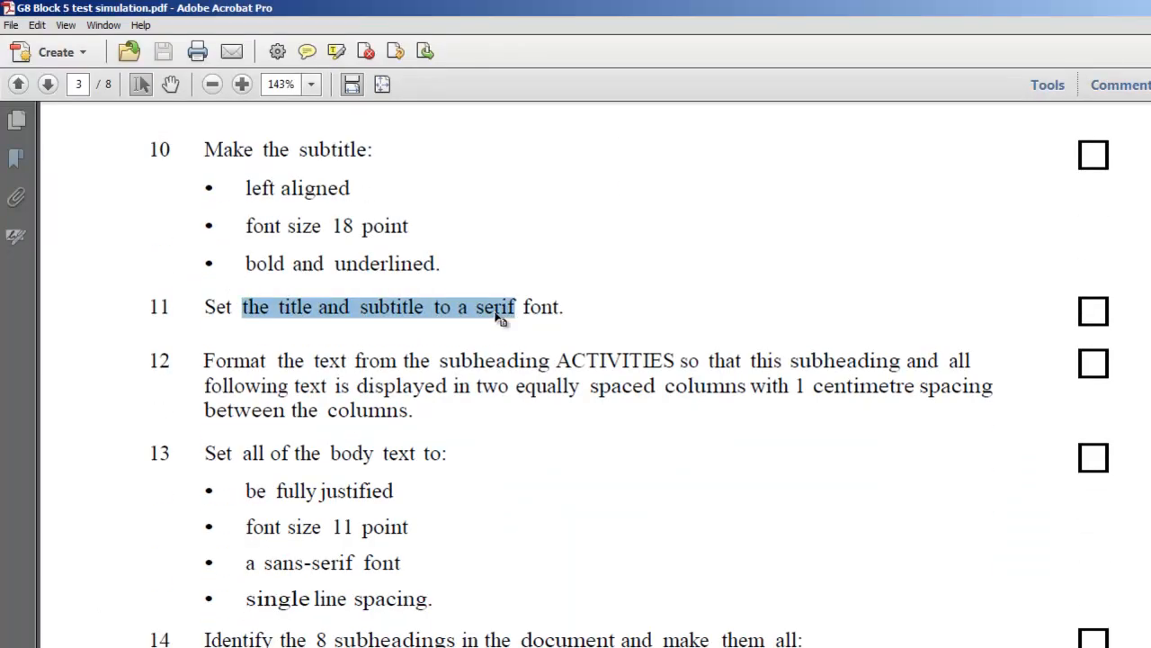
double_click(507, 314)
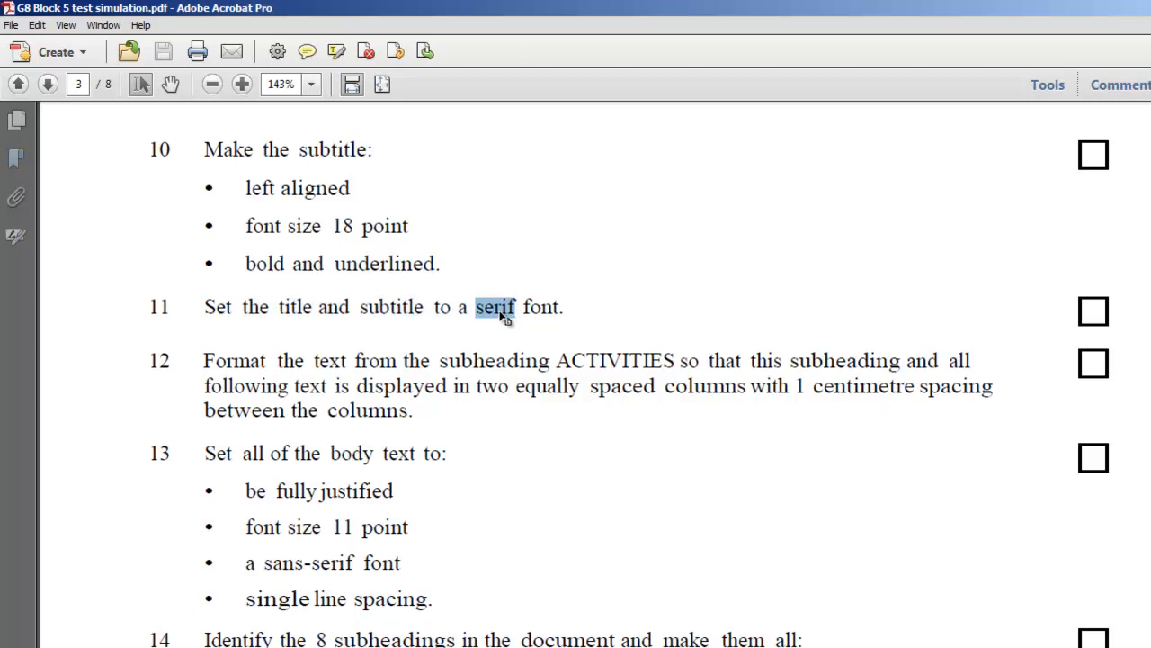
key(alt+Tab)
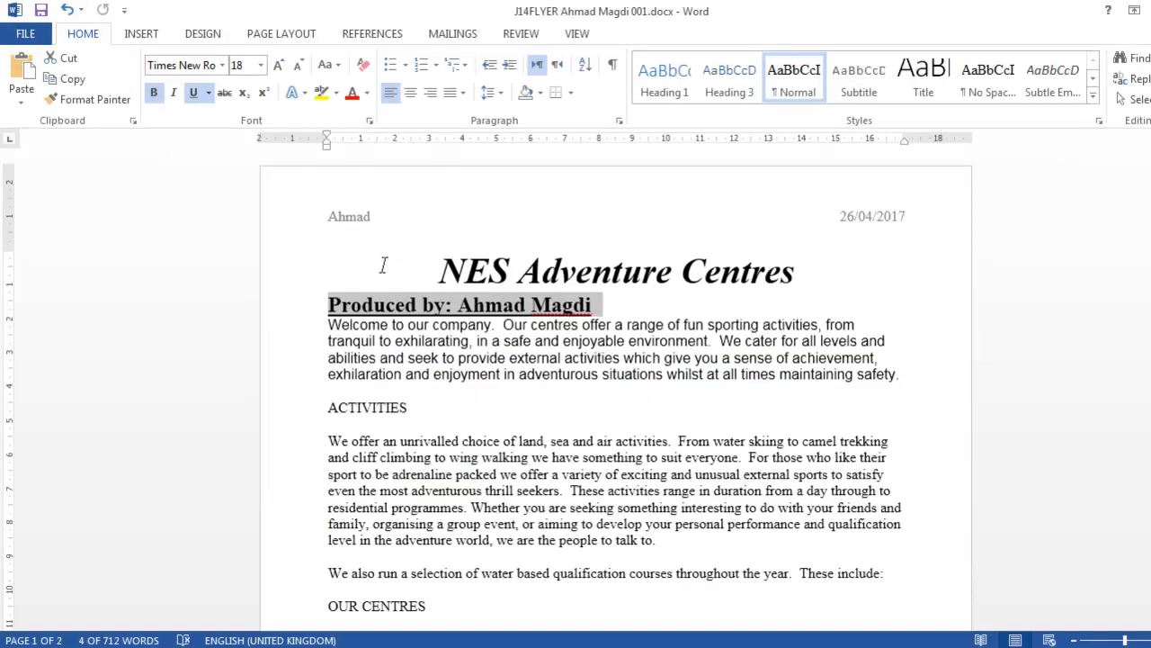
Step: Set the title and Produced by subtitle to Times New Roman
drag(443, 270, 599, 302)
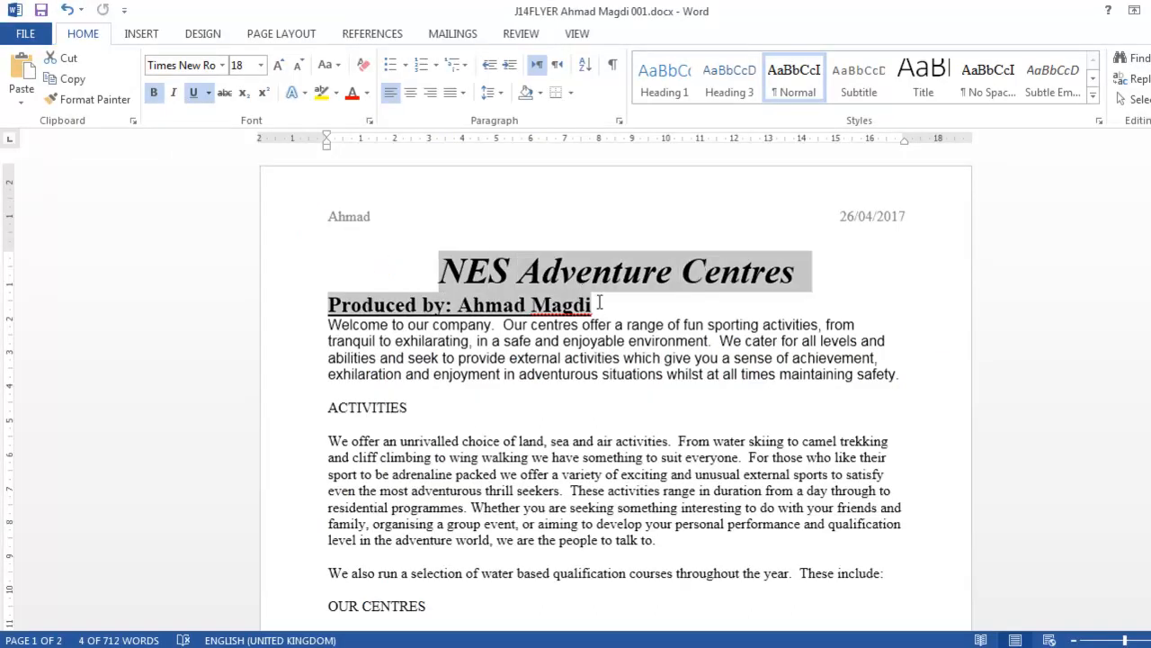
click(222, 67)
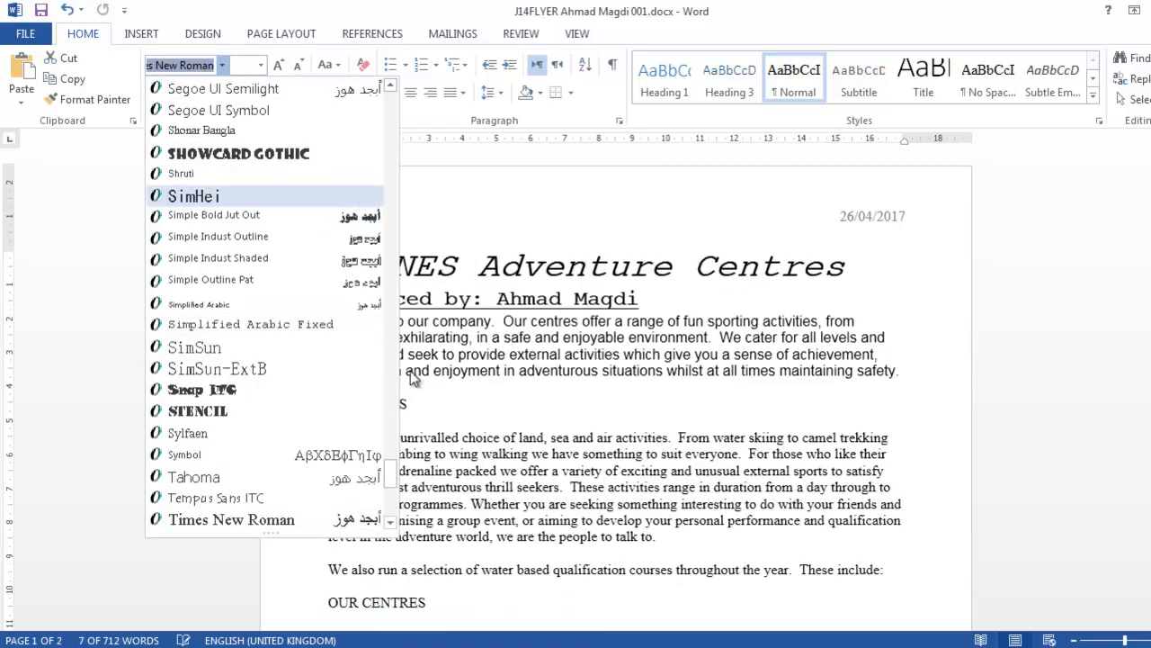
drag(394, 476, 394, 493)
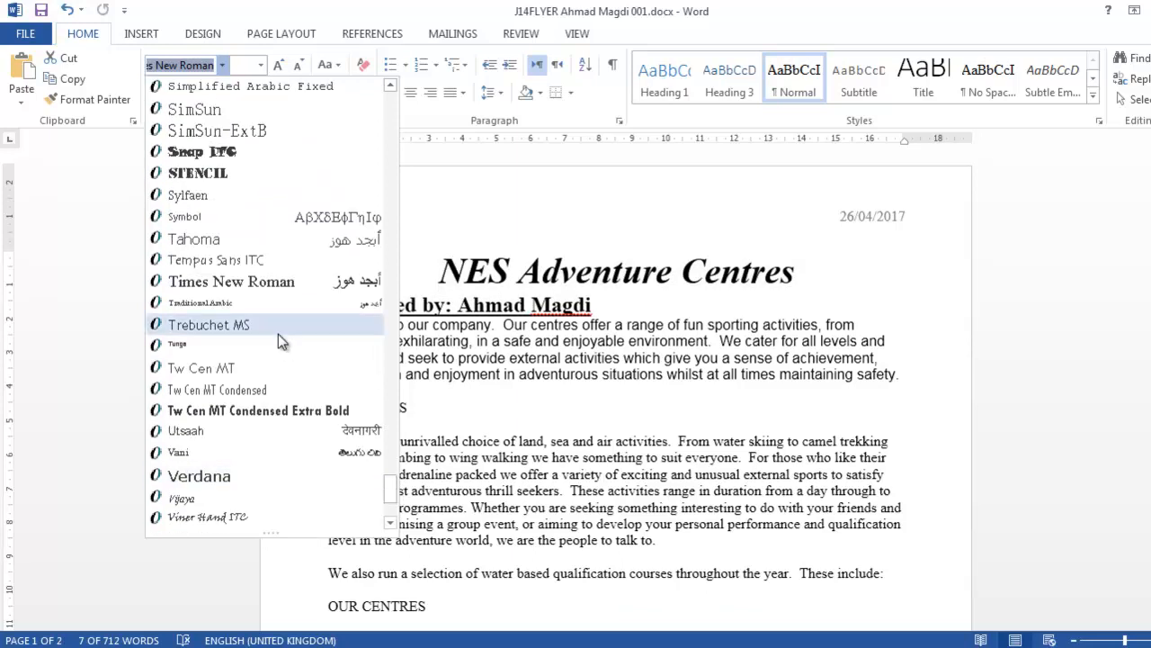
click(275, 288)
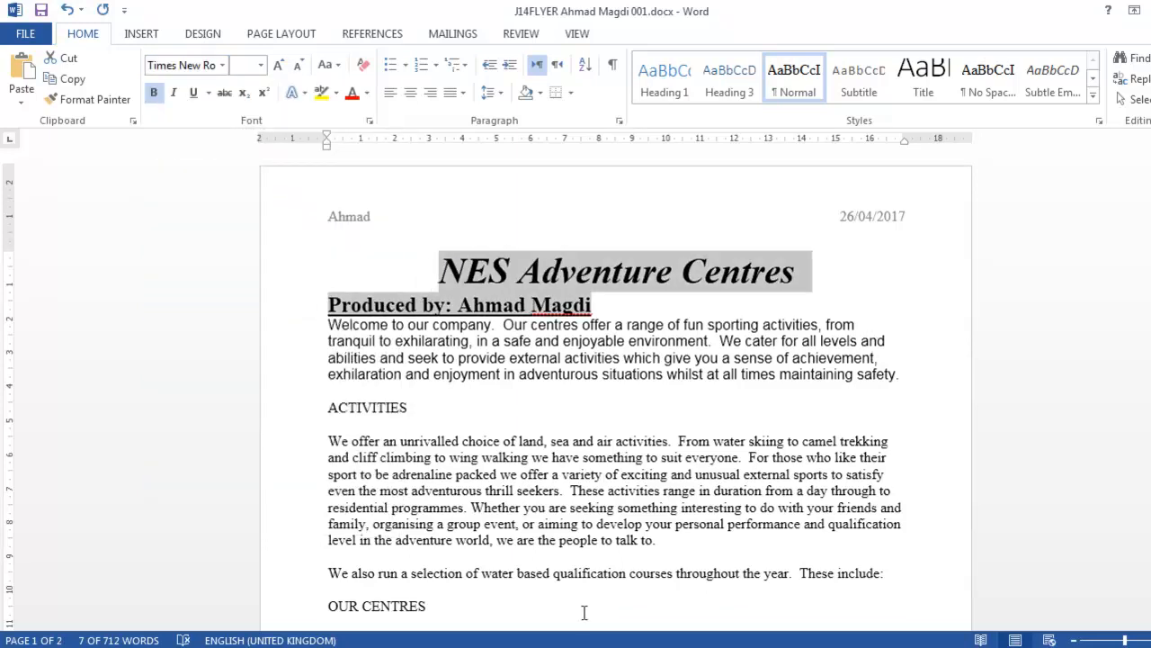
key(alt+Tab)
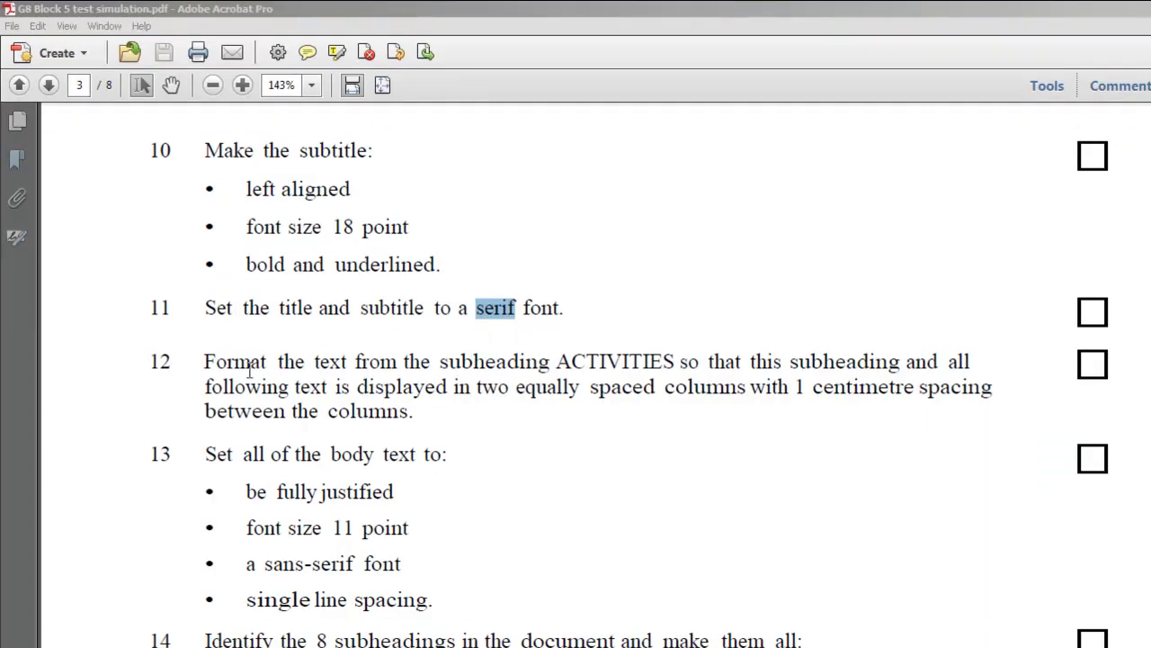
Step: Highlight instruction 12's two-column, 1 cm spacing requirement in the PDF
drag(219, 361, 437, 367)
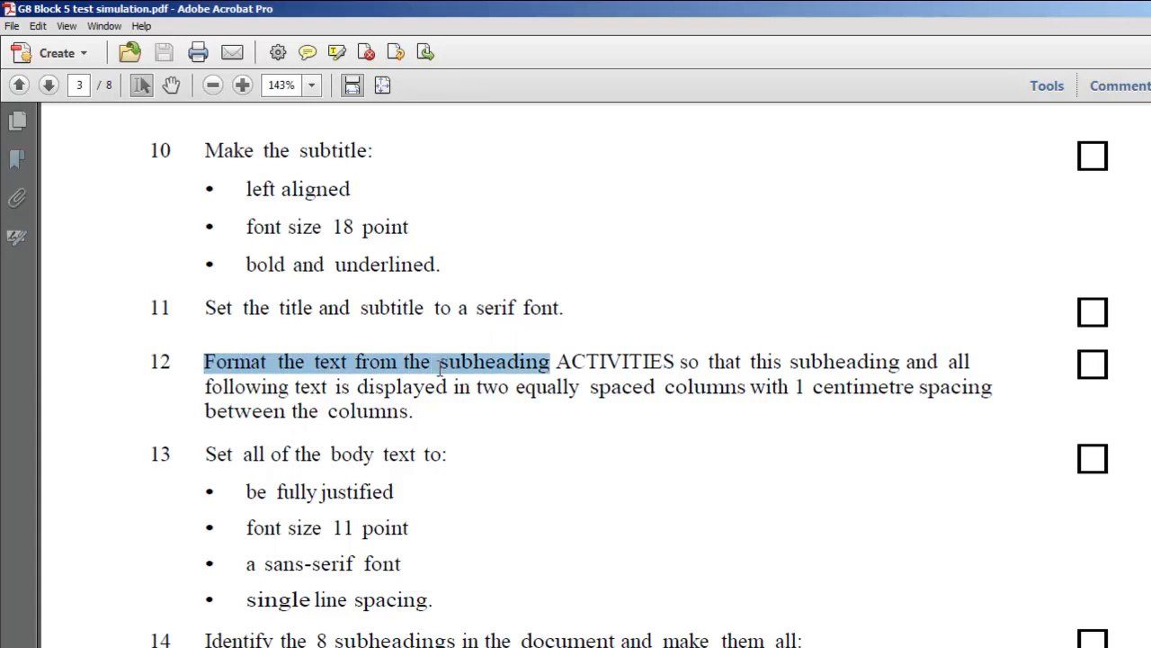
click(576, 361)
drag(708, 361, 818, 376)
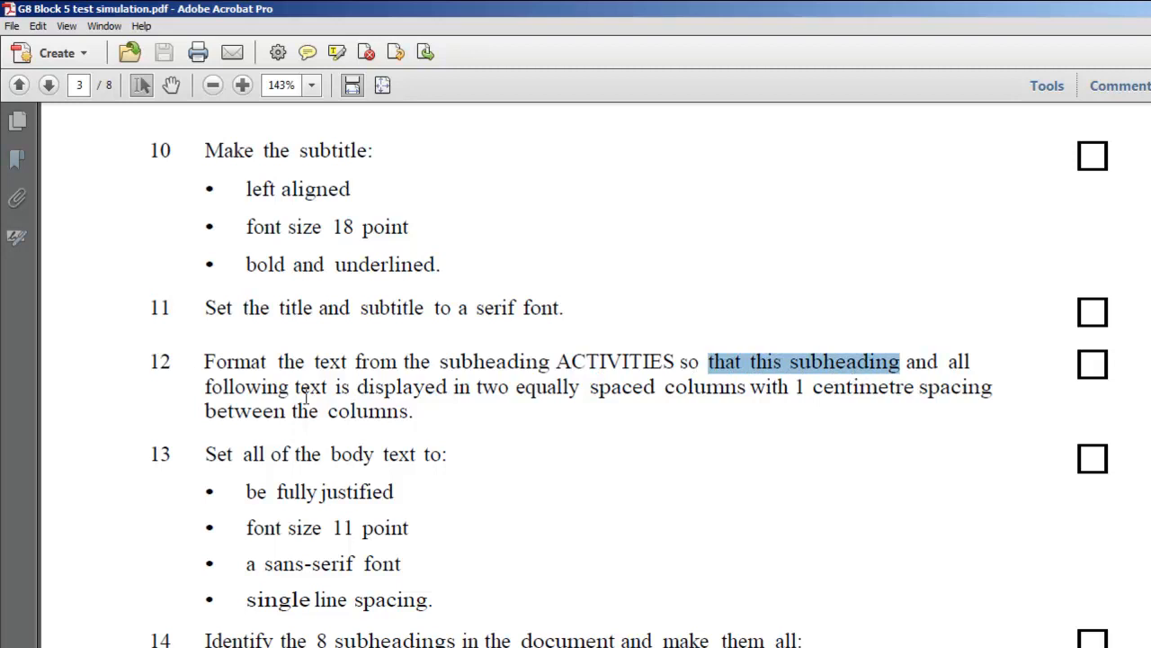
drag(295, 386, 383, 385)
drag(449, 396, 816, 388)
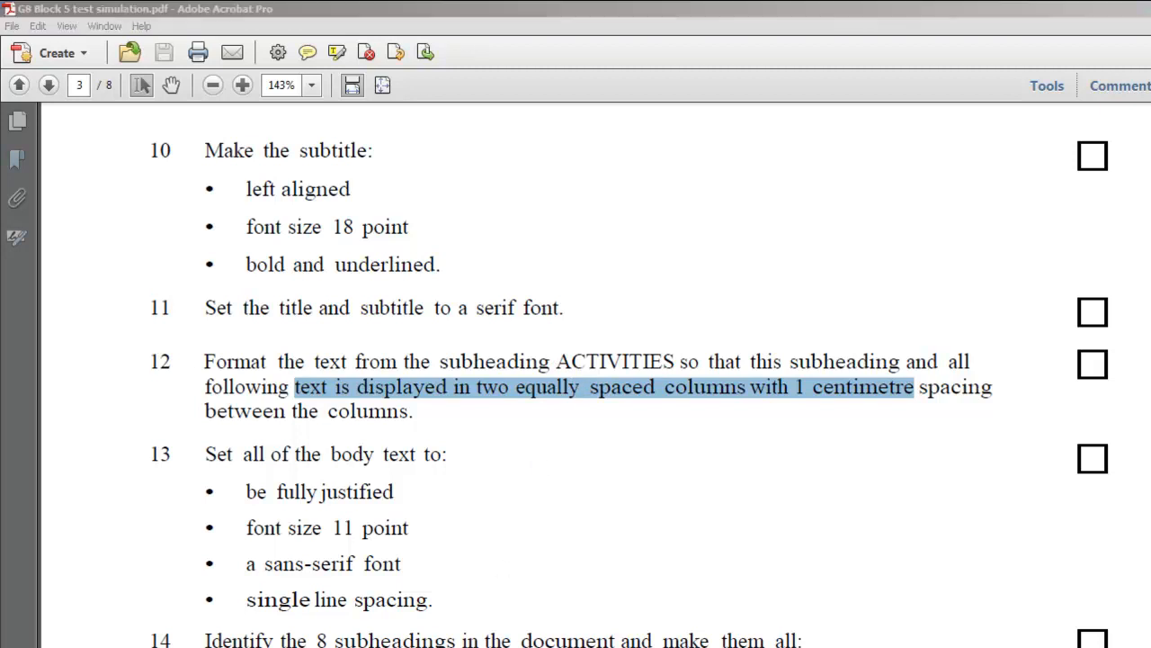
key(alt+Tab)
Step: Select the flyer text from ACTIVITIES to the end of the document
click(364, 341)
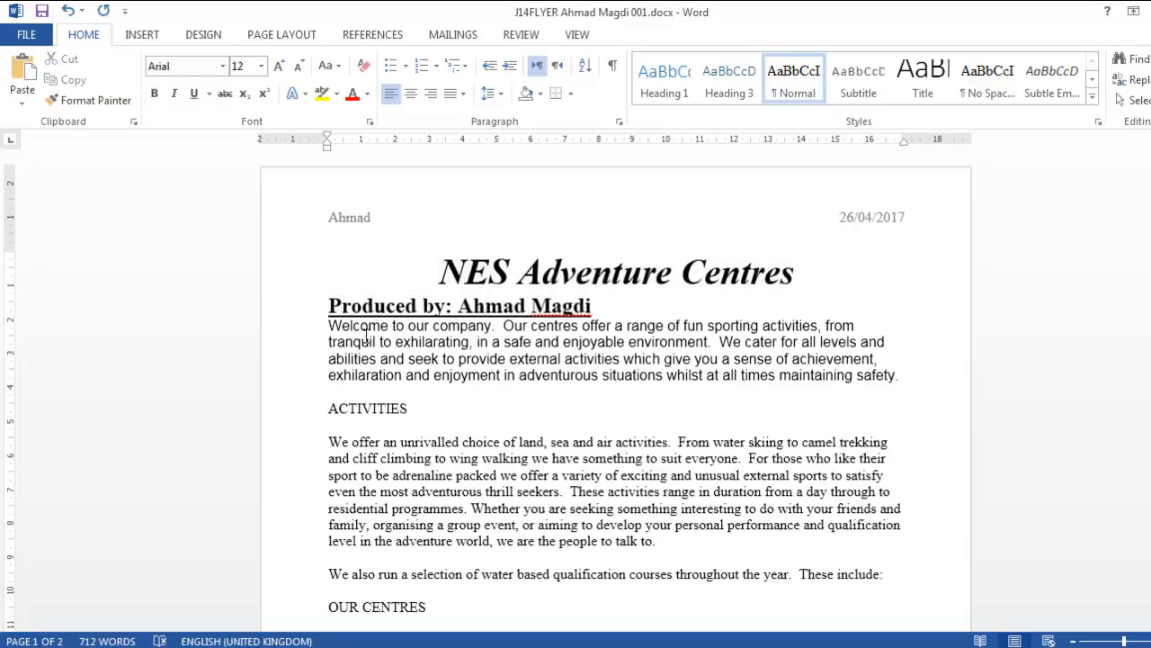
drag(330, 441, 381, 450)
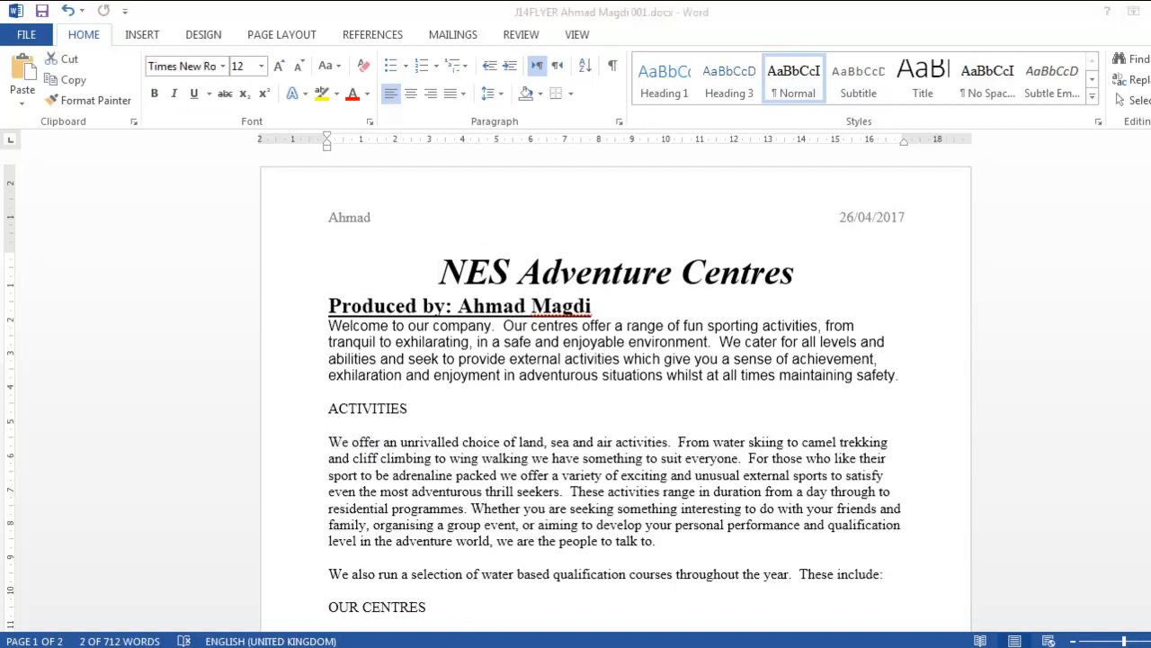
key(alt+Tab)
click(371, 362)
drag(205, 361, 512, 364)
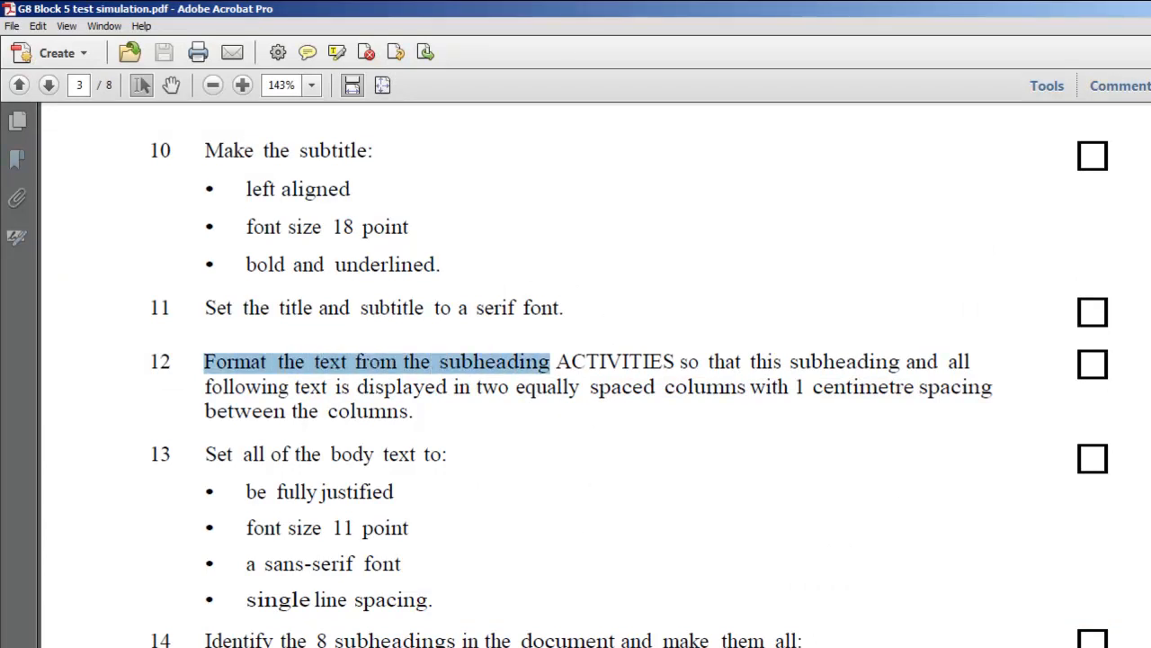
key(alt+Tab)
drag(328, 407, 779, 630)
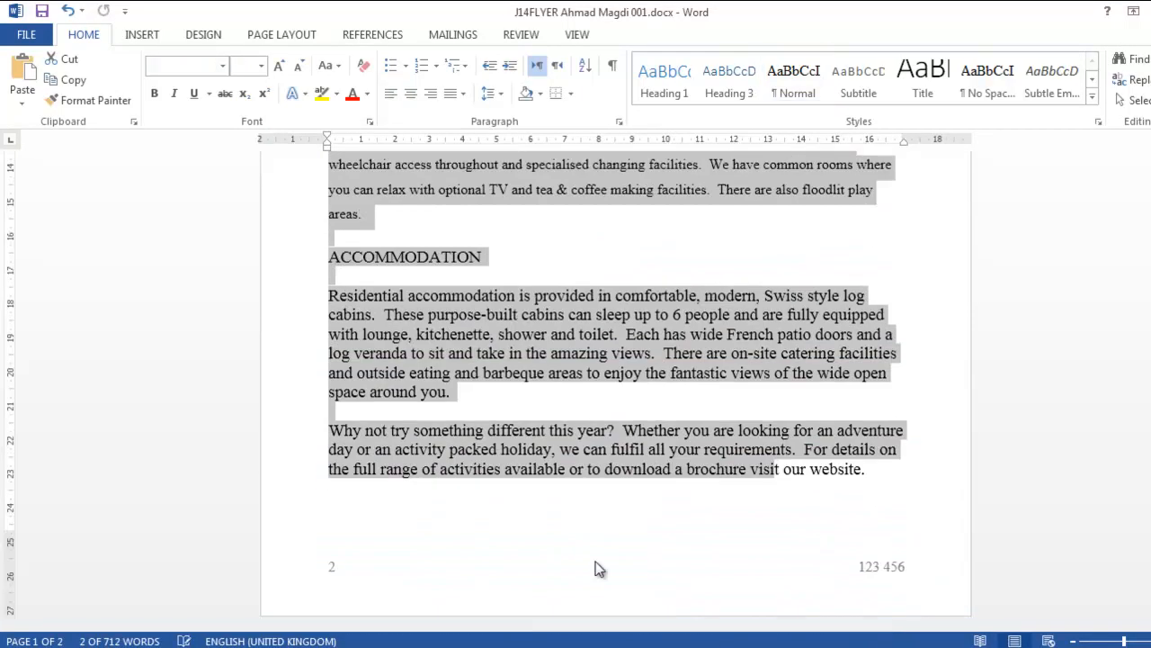
Step: Lay the text from ACTIVITIES onward in two columns with 1 cm spacing
click(282, 34)
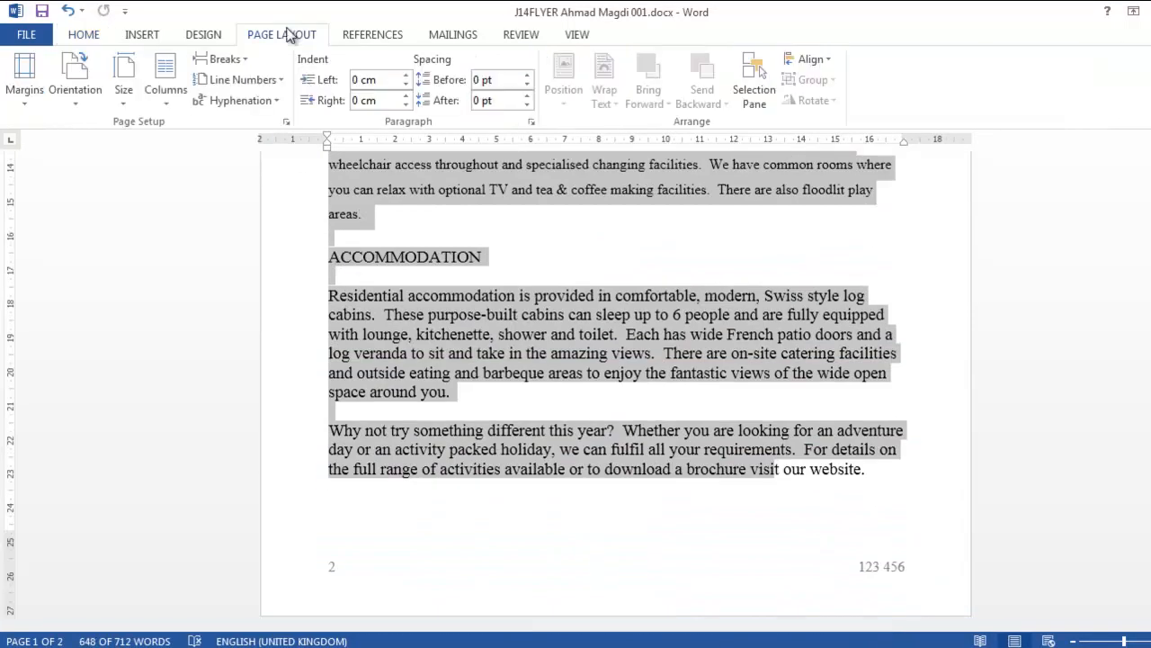
click(179, 101)
click(196, 244)
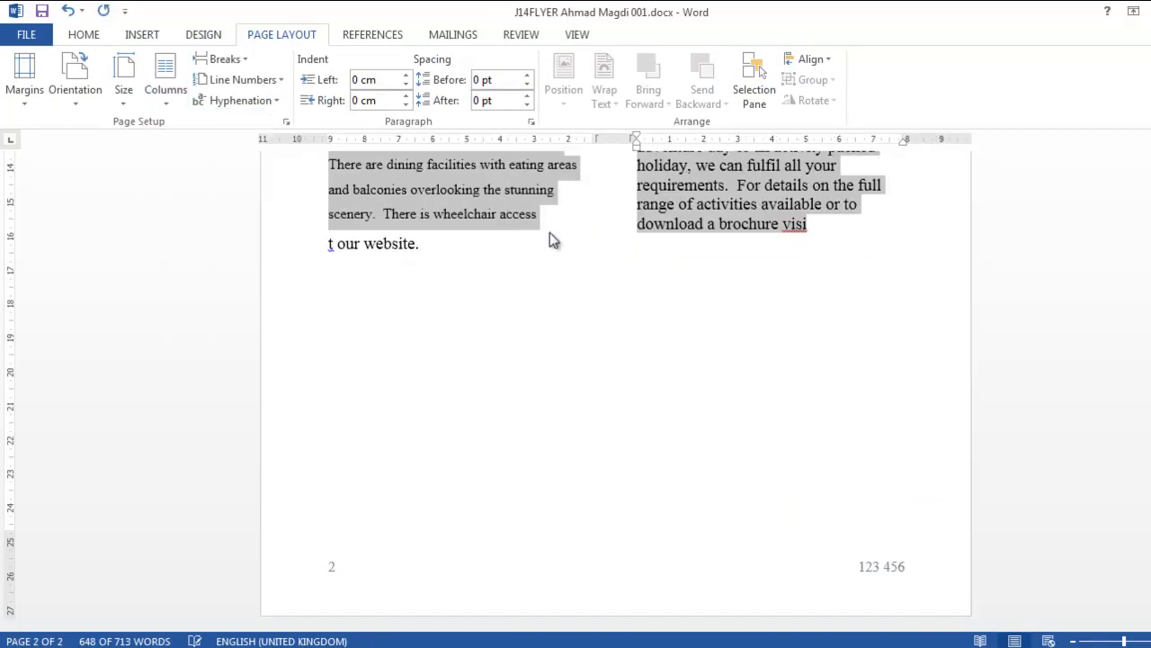
scroll(572, 221, up, 3)
click(166, 94)
click(188, 327)
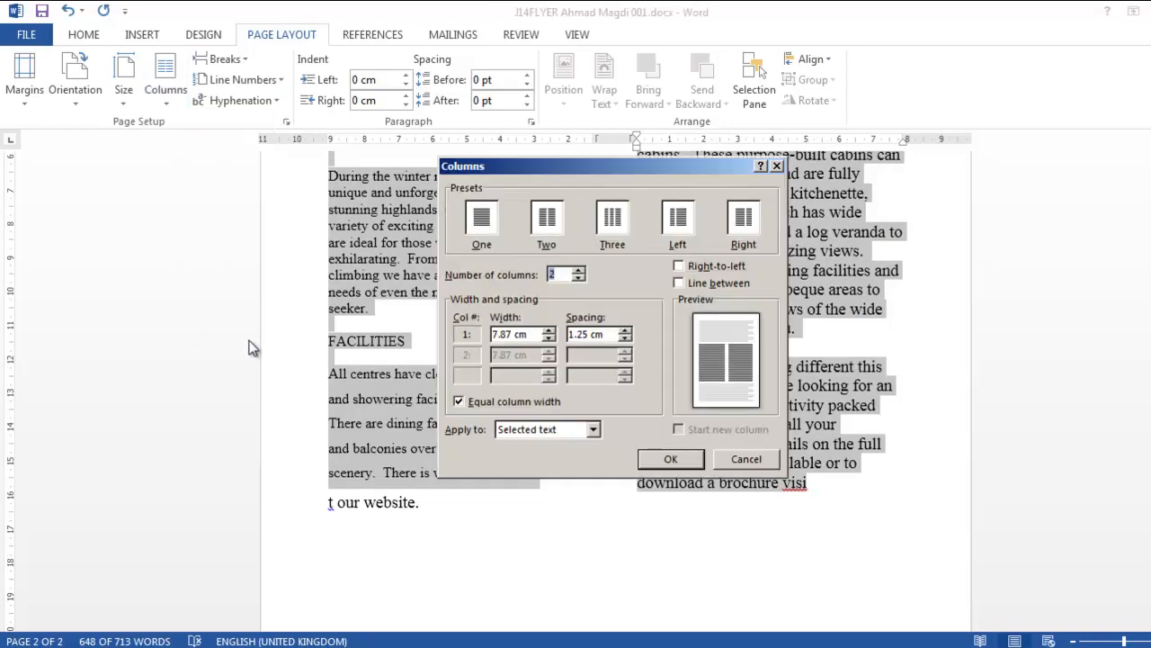
drag(608, 335, 523, 323)
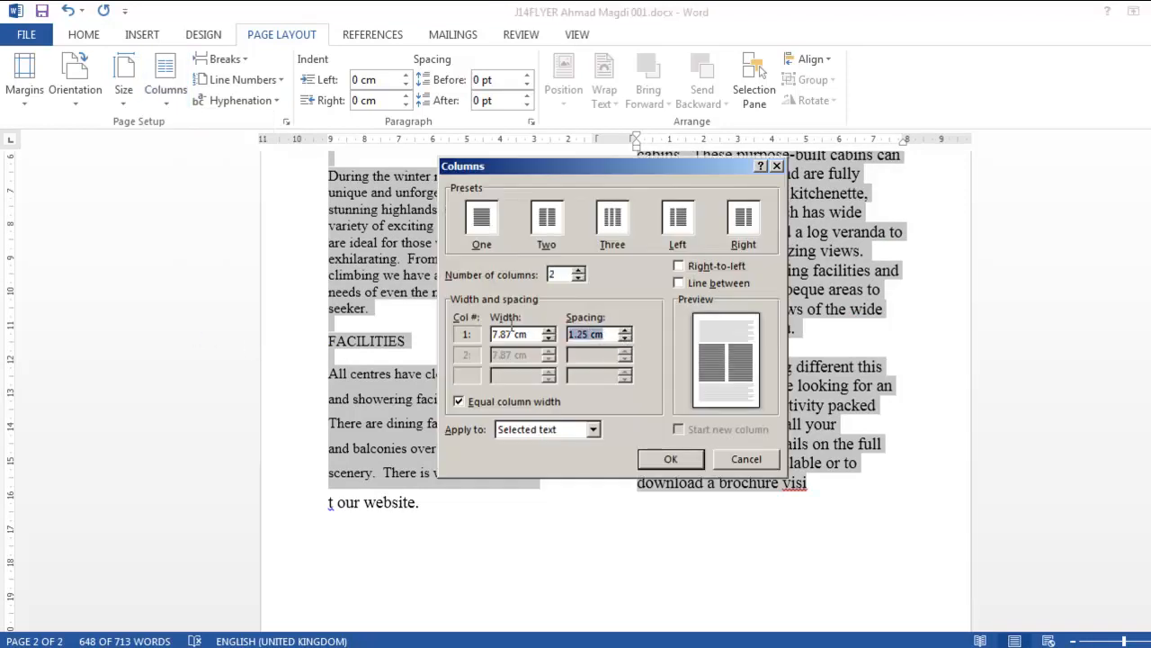
text(1cm)
click(671, 459)
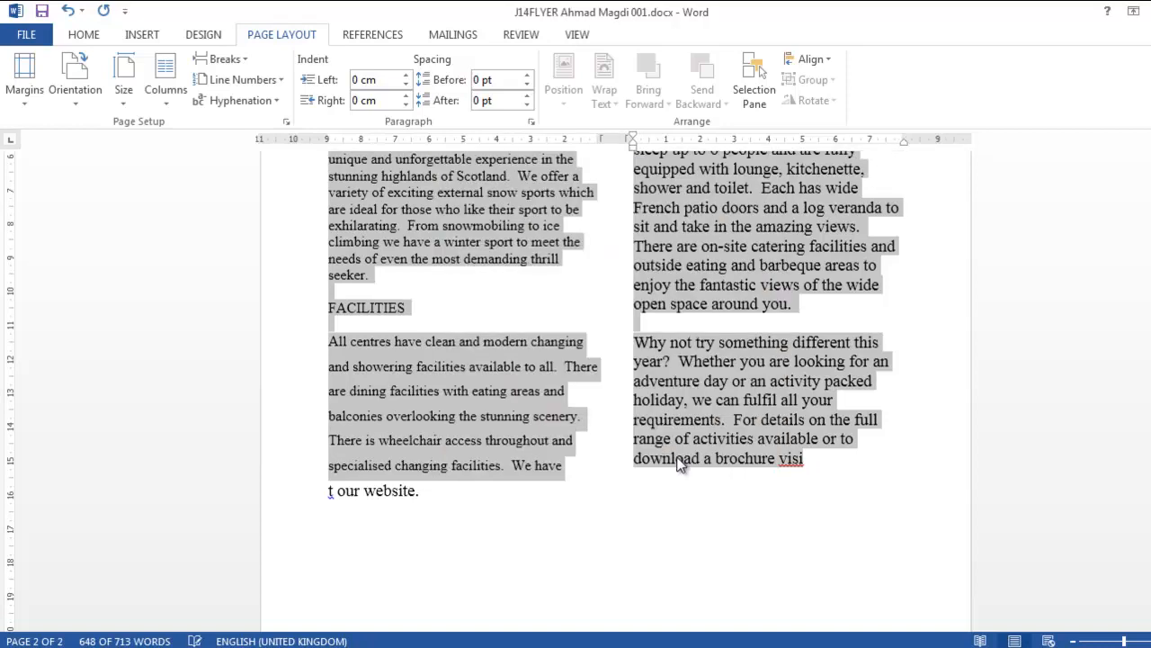
scroll(637, 321, up, 5)
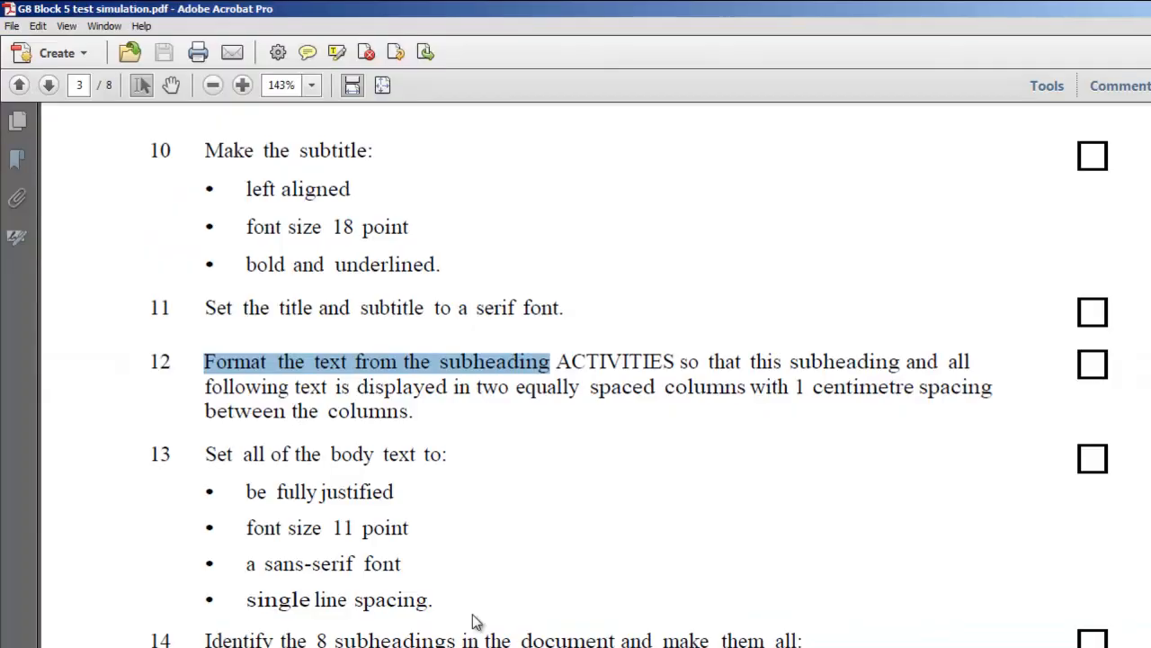
click(471, 646)
Step: Fully justify the selected body text across both columns
scroll(584, 405, down, 2)
drag(264, 369, 417, 369)
drag(274, 407, 396, 418)
click(734, 646)
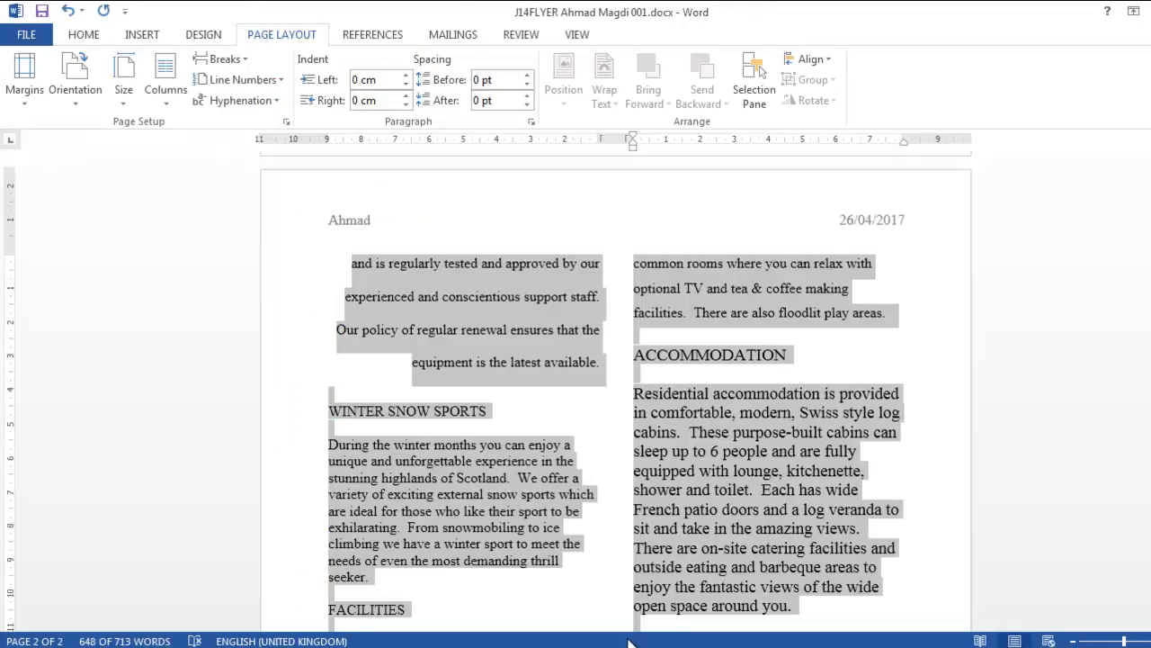
click(95, 37)
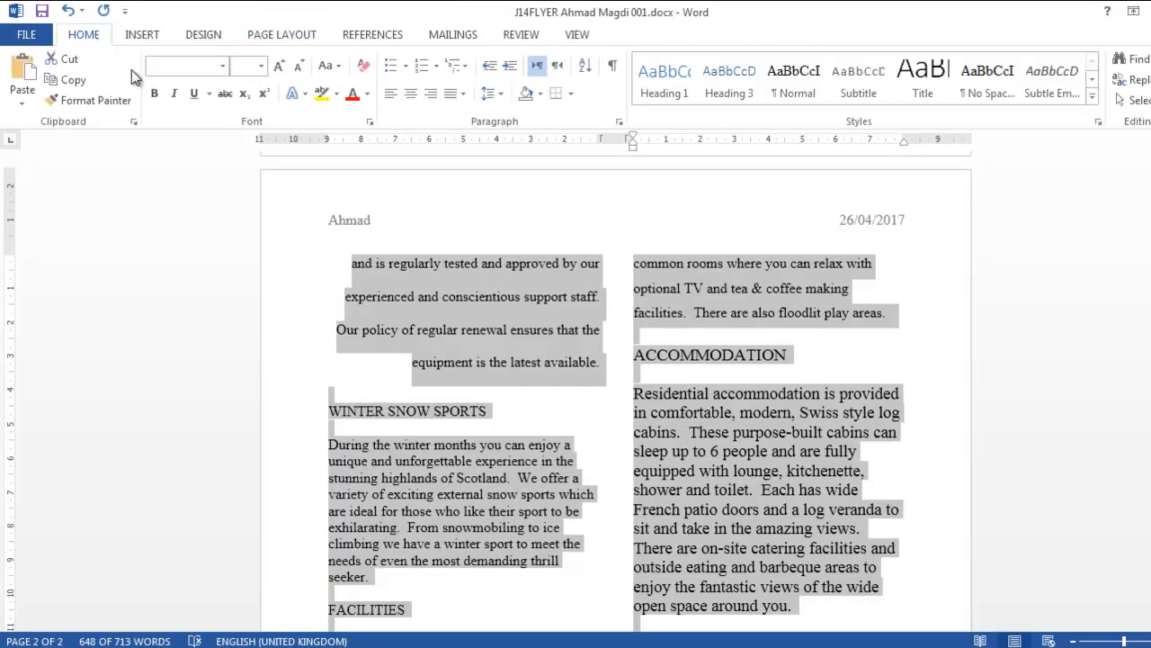
click(457, 97)
click(463, 114)
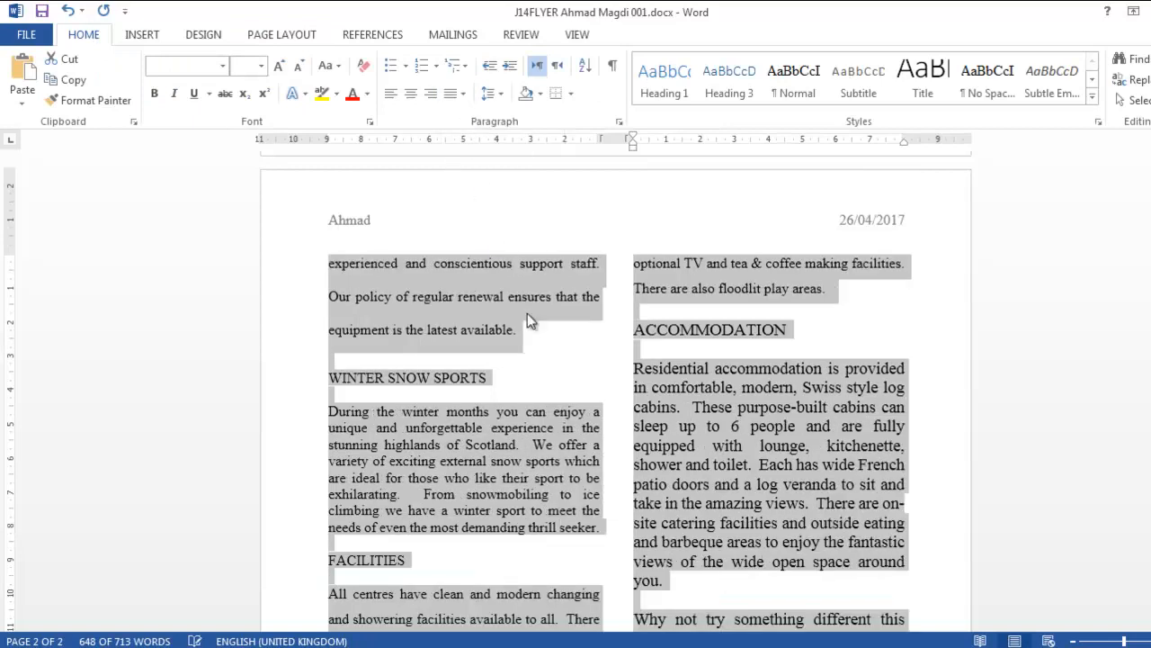
click(42, 11)
Step: Set the body text font size to 11 point
key(alt+Tab)
scroll(512, 470, down, 1)
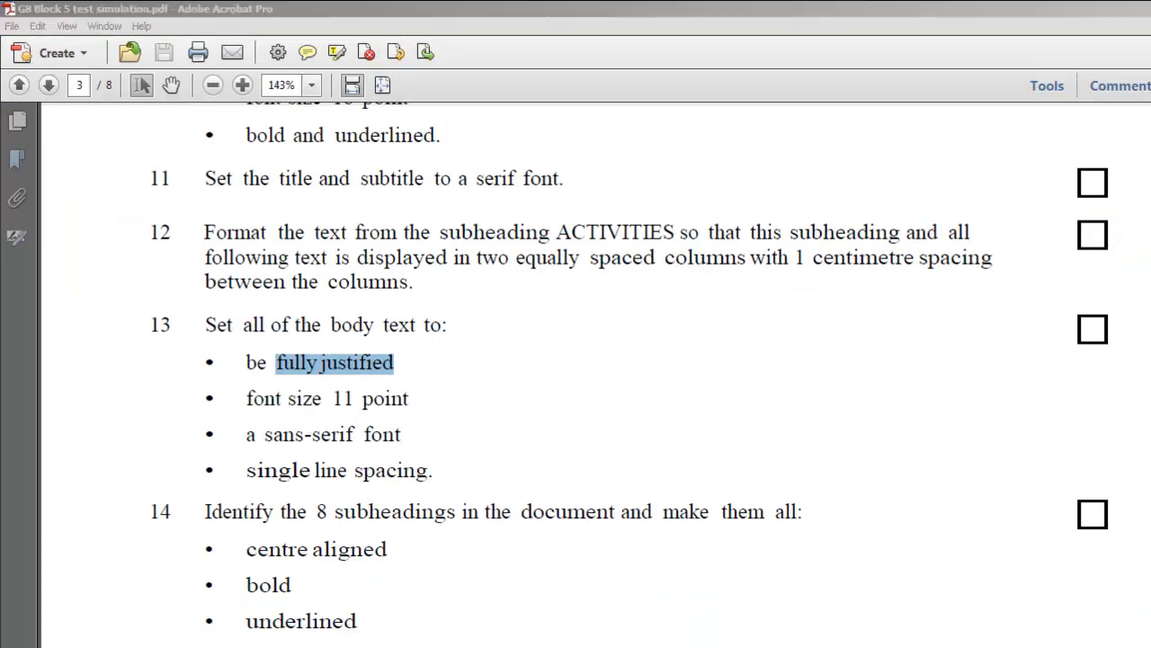
key(alt+Tab)
click(246, 69)
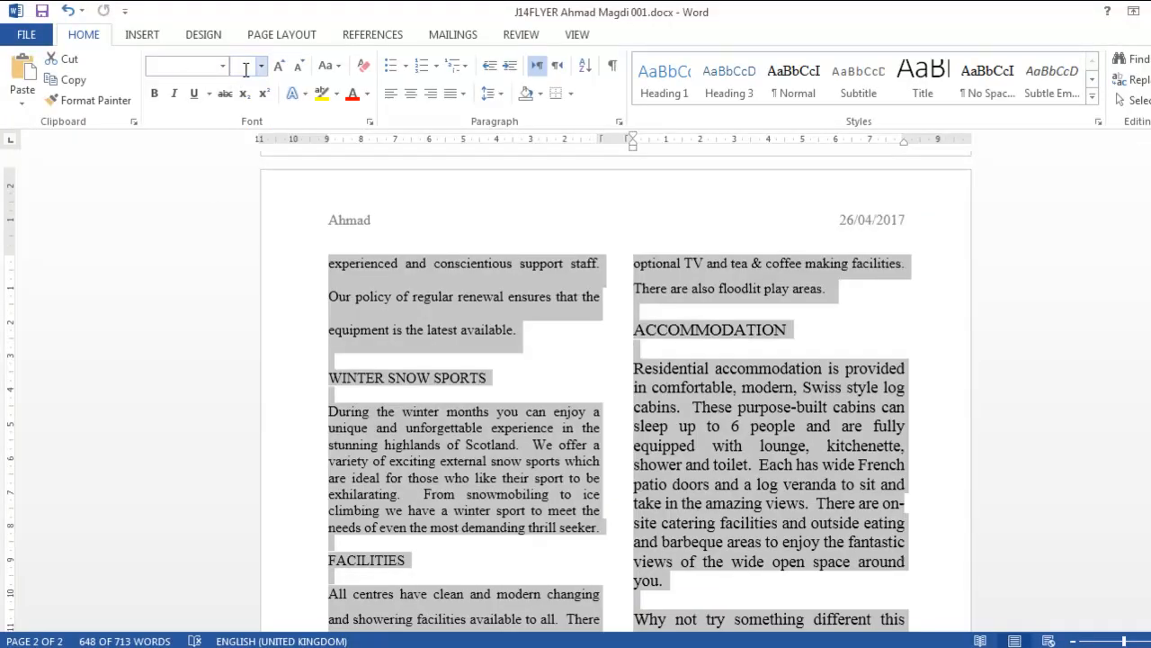
text(11)
key(Return)
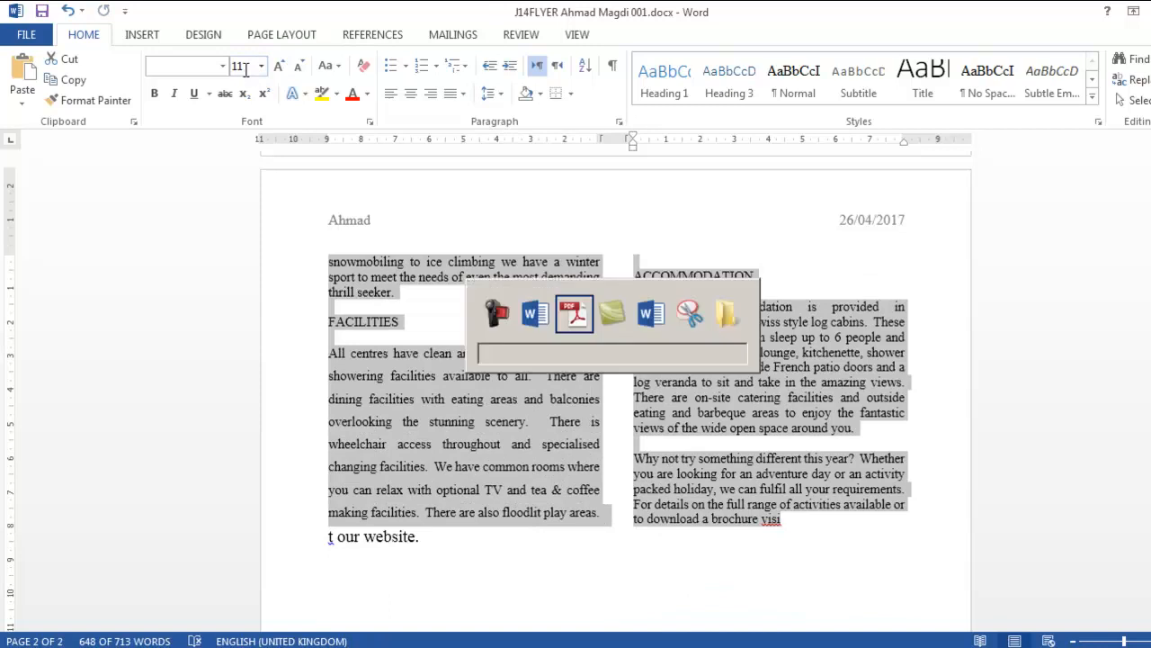
Step: Set the body text font to Calibri
key(alt+Tab)
scroll(313, 405, down, 2)
drag(281, 349, 378, 354)
key(alt+Tab)
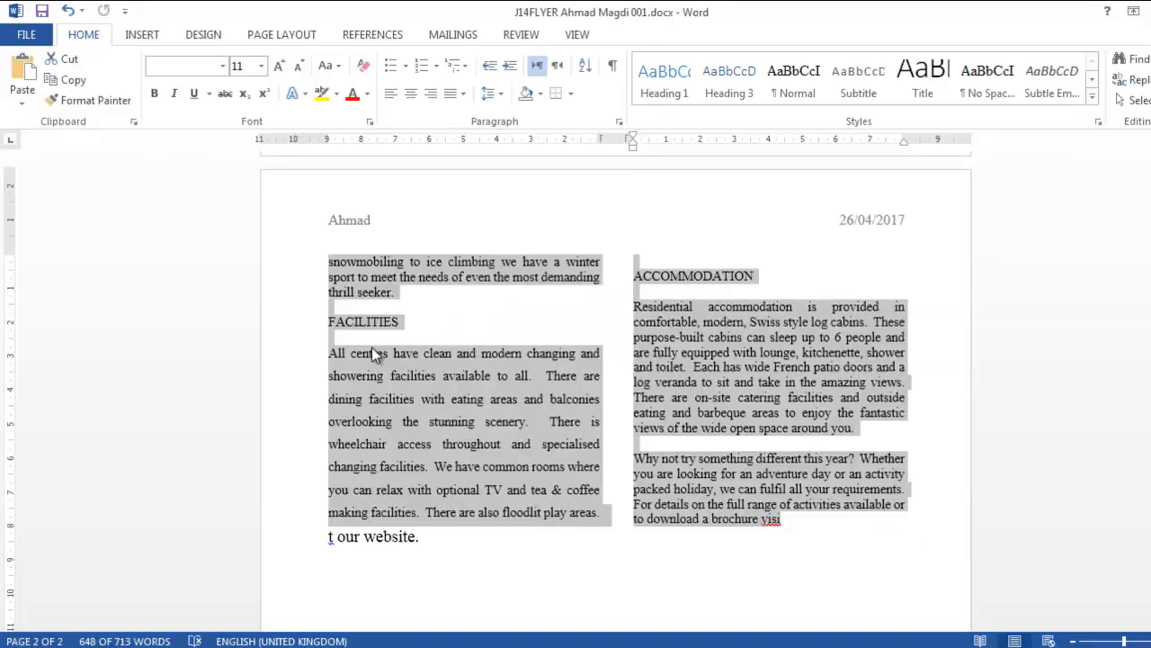
click(222, 66)
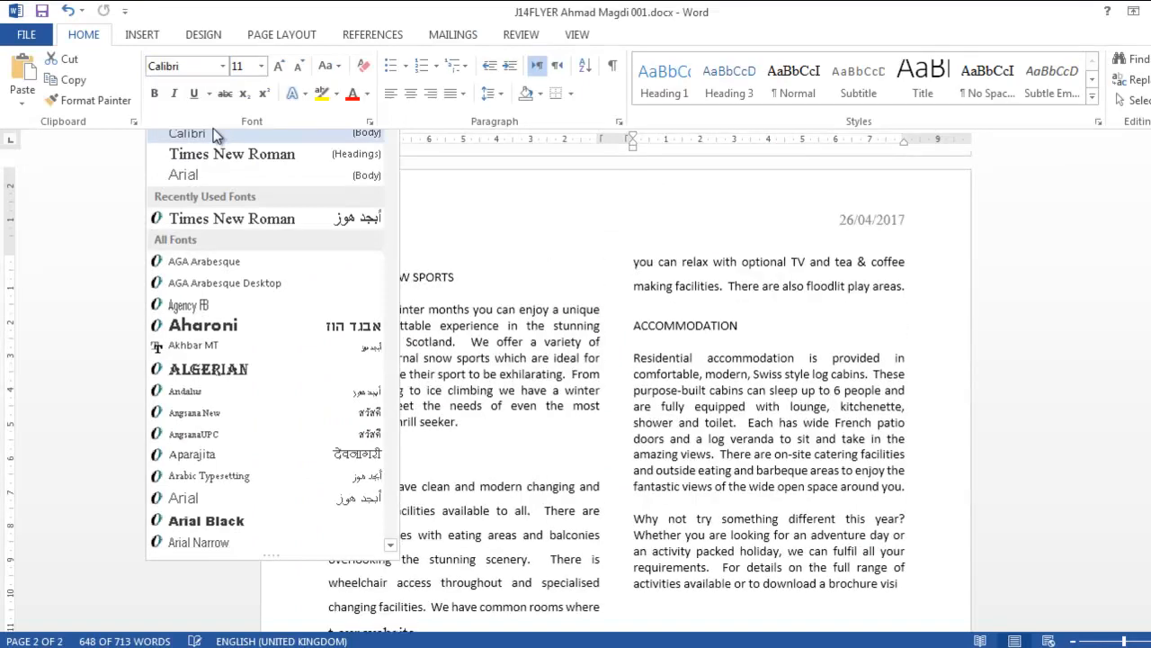
click(214, 134)
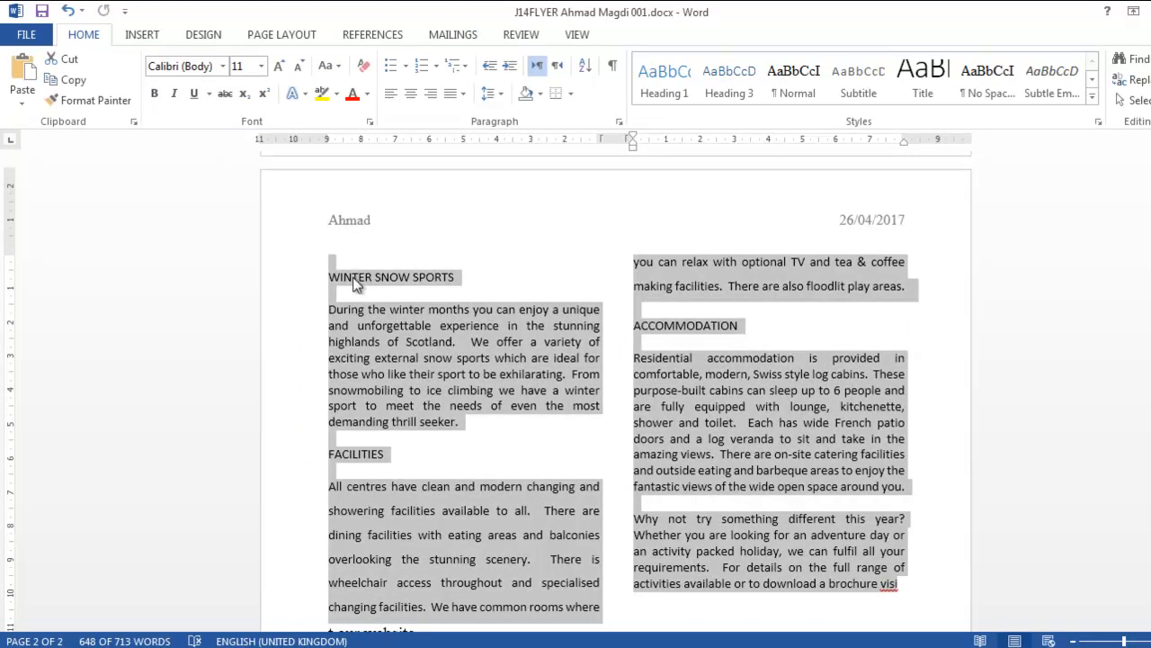
Step: Give the body text single (1.0) line spacing
key(alt+Tab)
triple_click(292, 384)
key(alt+Tab)
click(489, 96)
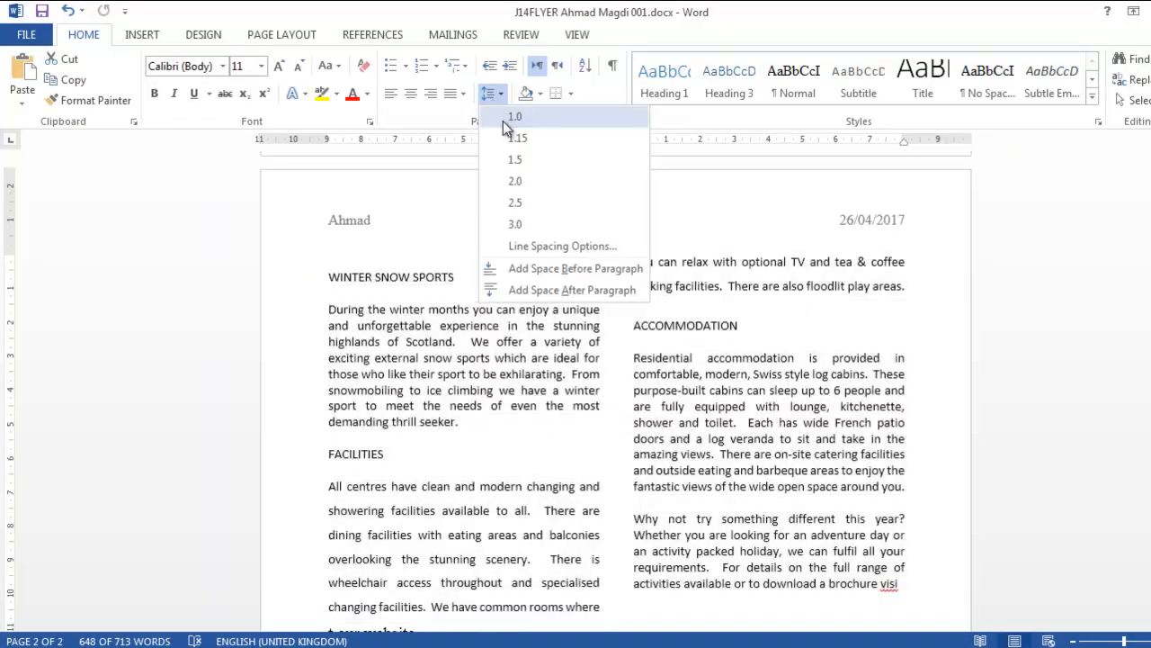
click(515, 117)
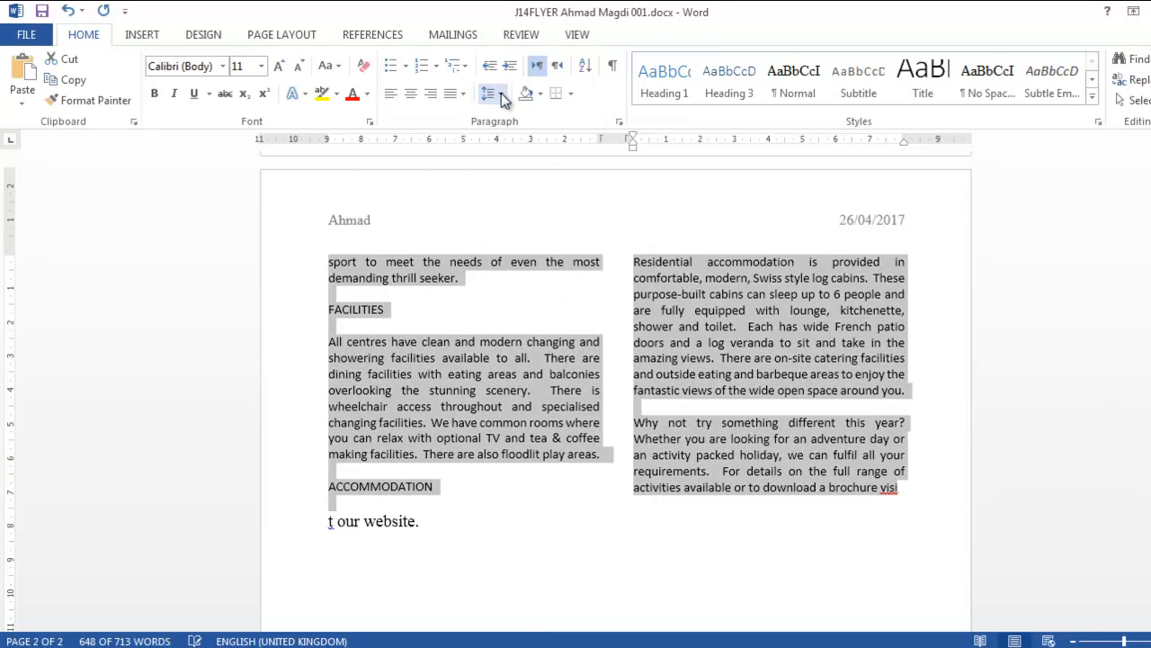
key(alt+Tab)
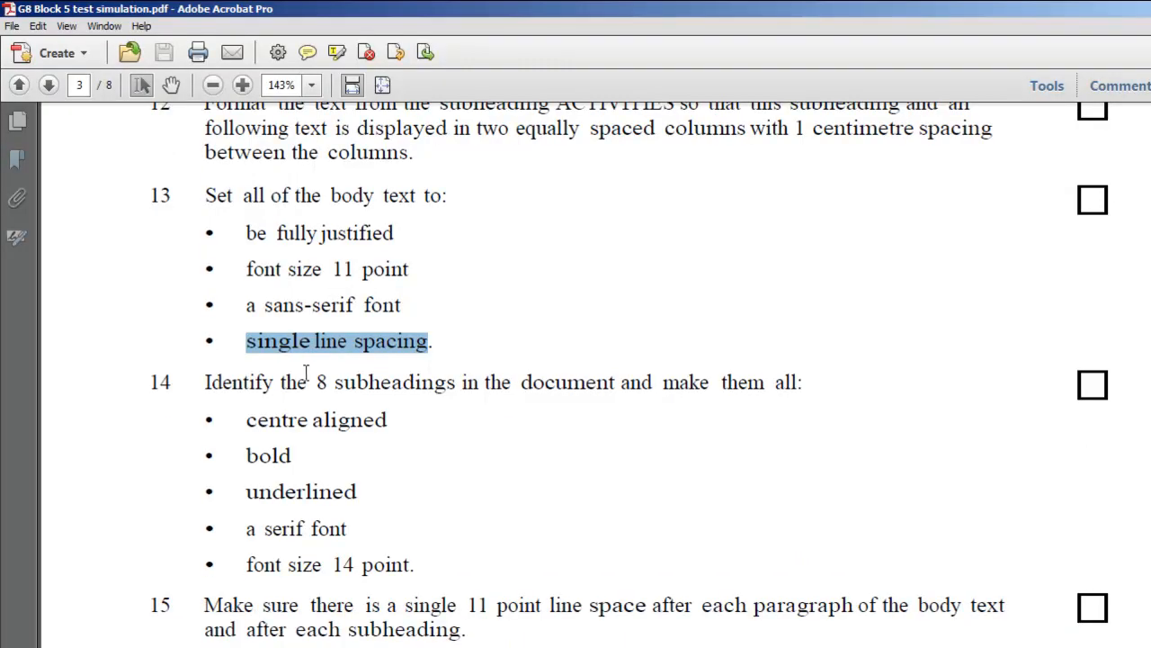
Step: Highlight task 14's instruction on formatting the 8 subheadings, then return to Word
drag(272, 384, 356, 385)
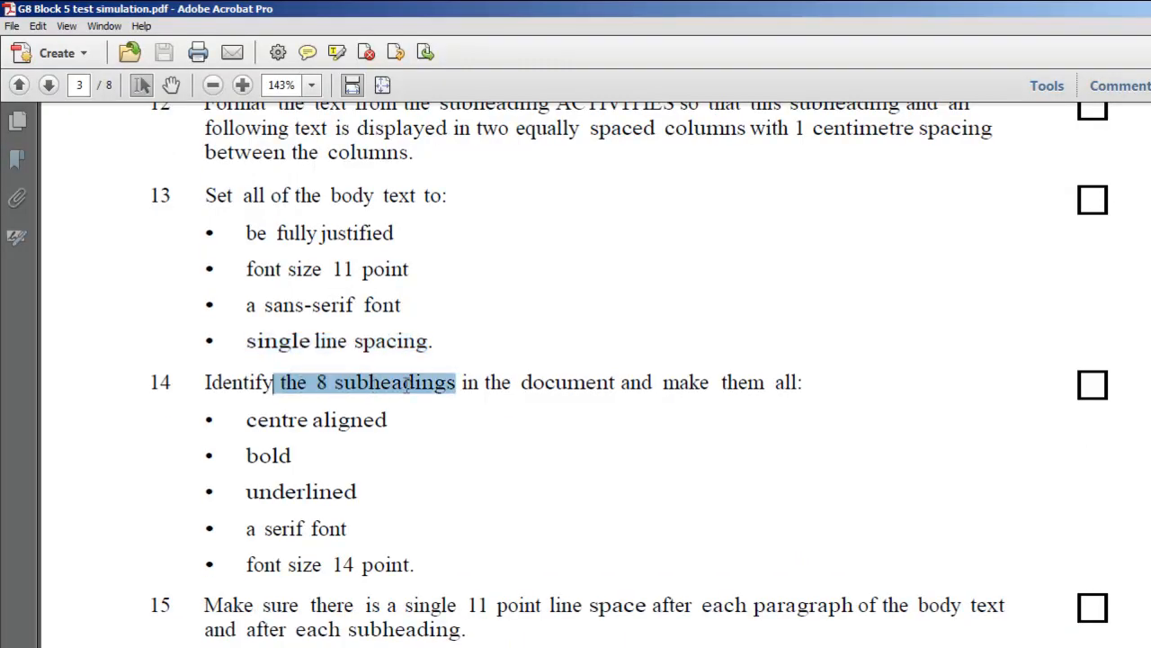
drag(440, 386, 711, 385)
scroll(463, 407, down, 2)
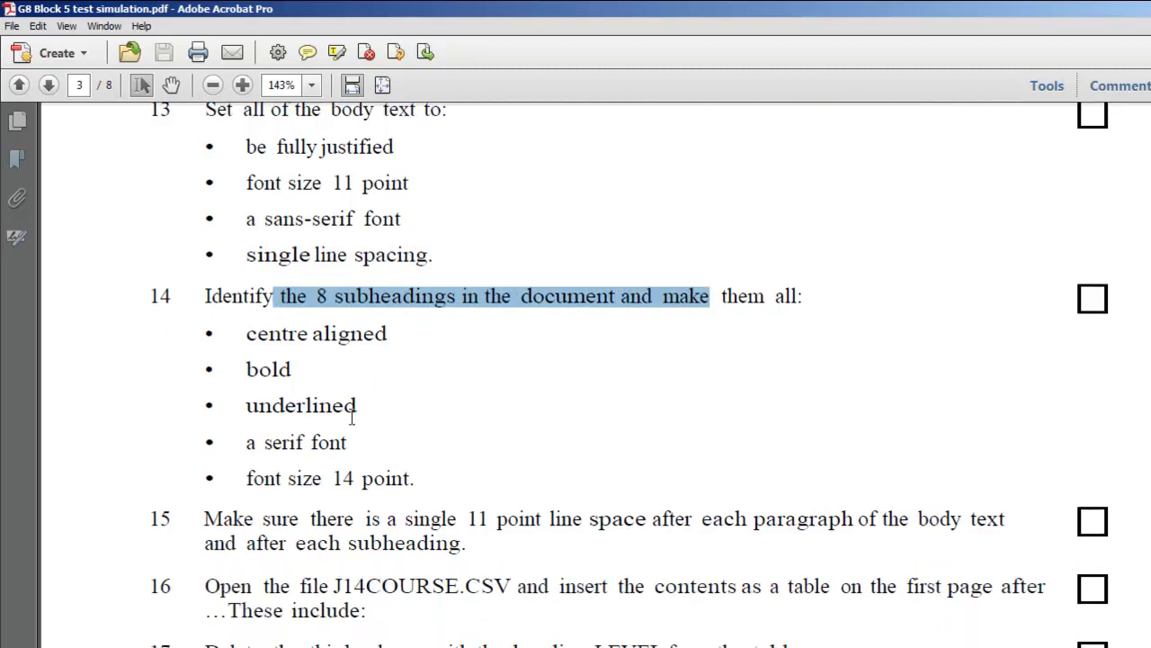
key(alt+Tab)
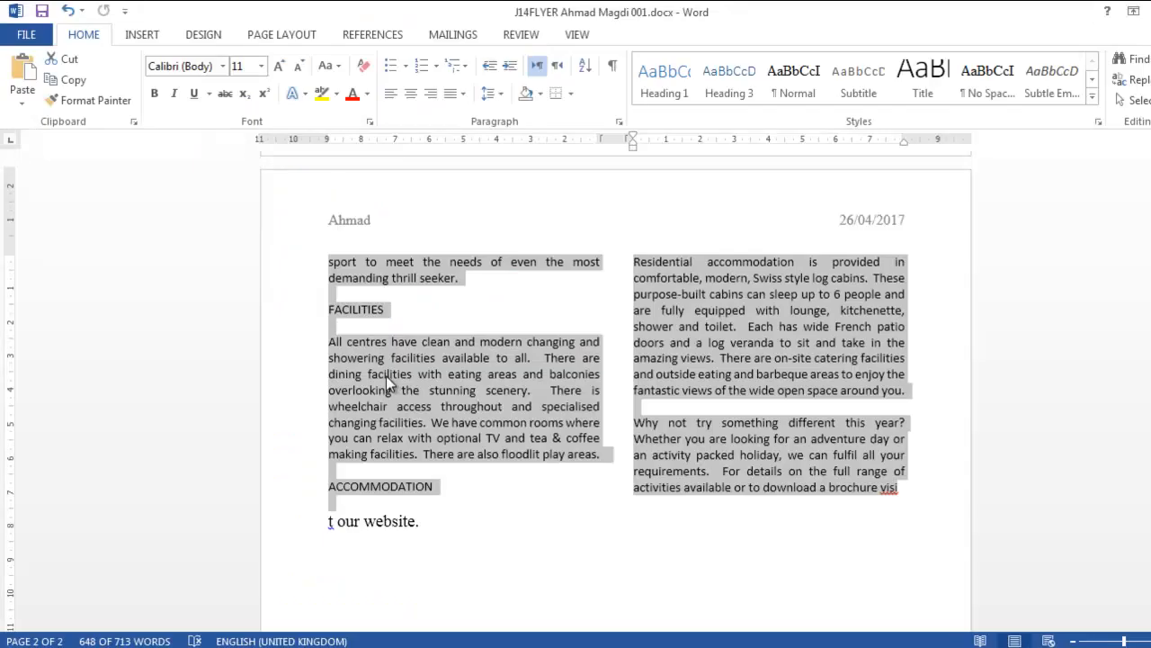
Step: Make the ACTIVITIES subheading centred, bold and underlined
double_click(356, 309)
double_click(377, 487)
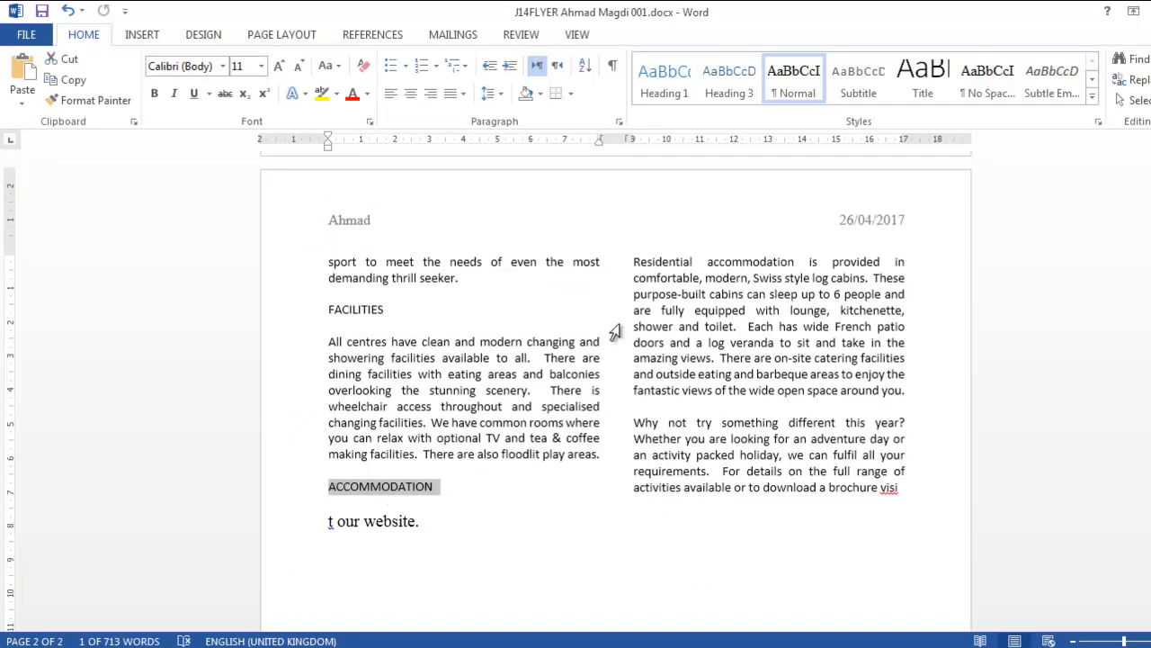
scroll(614, 332, up, 10)
scroll(614, 333, up, 9)
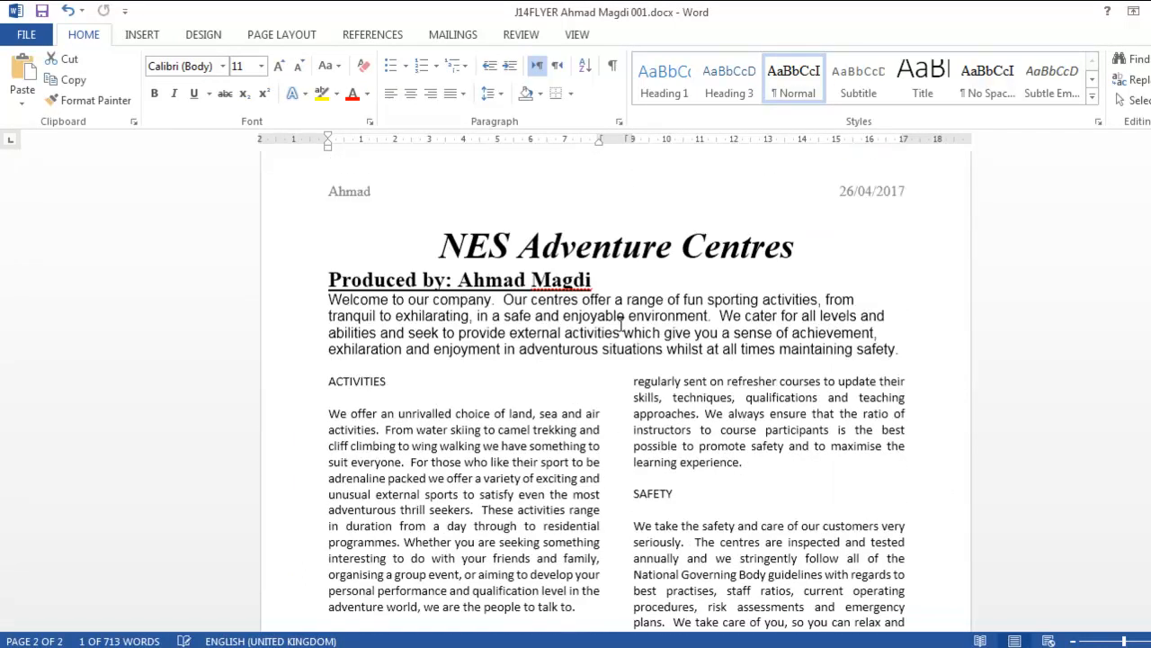
double_click(366, 385)
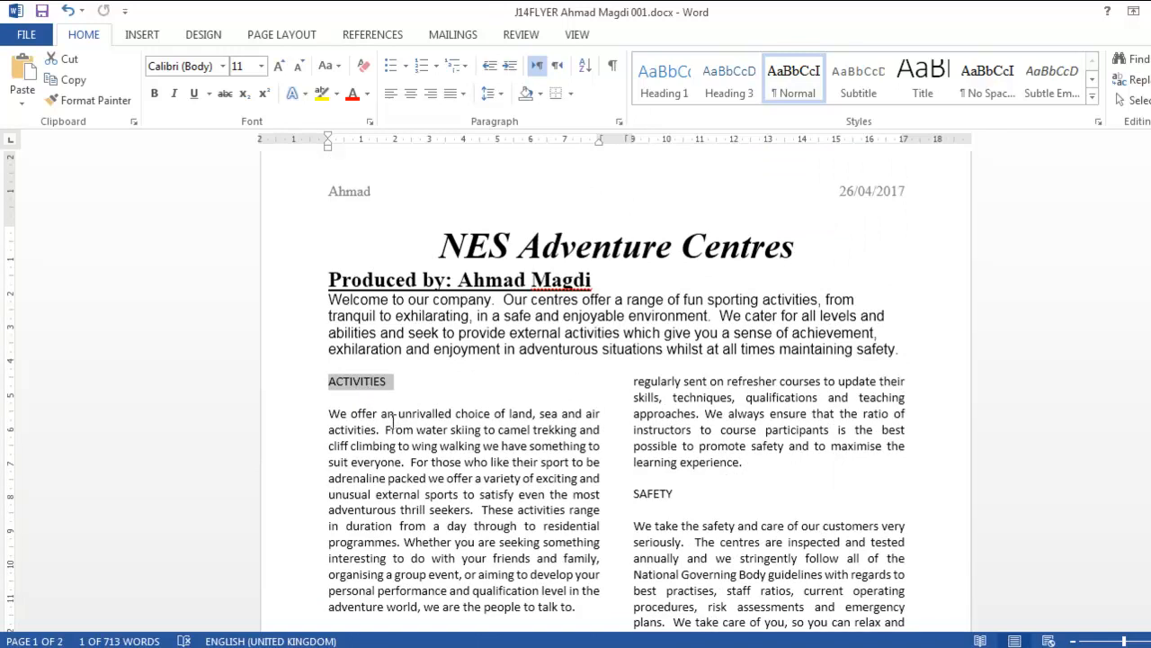
key(alt+Tab)
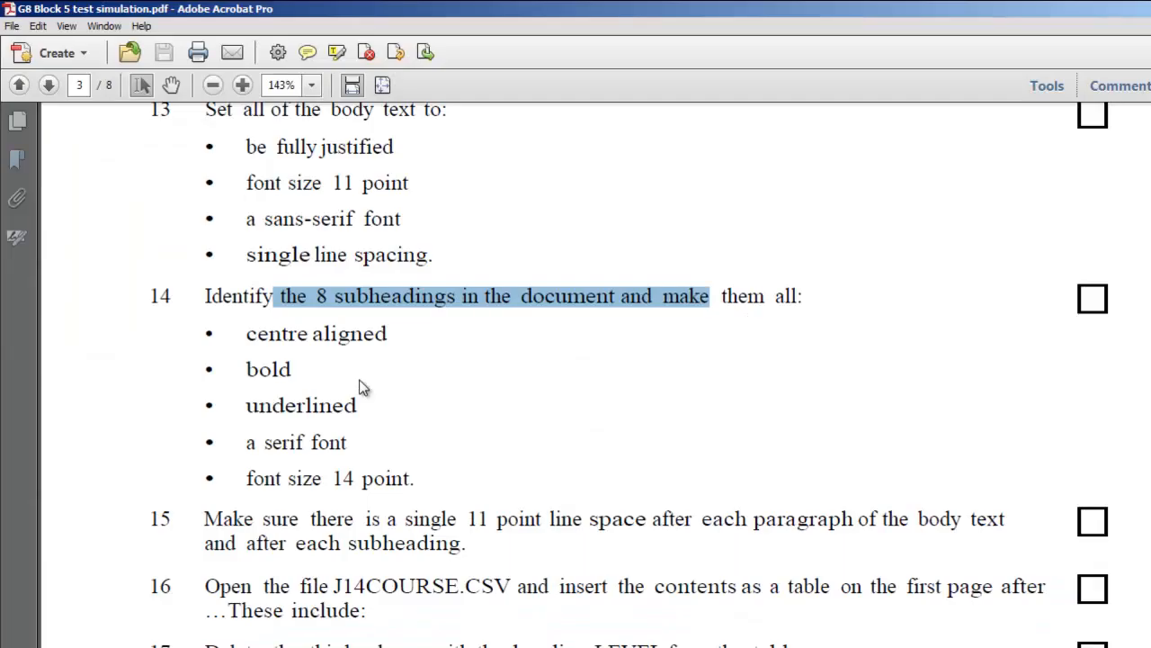
key(alt+Tab)
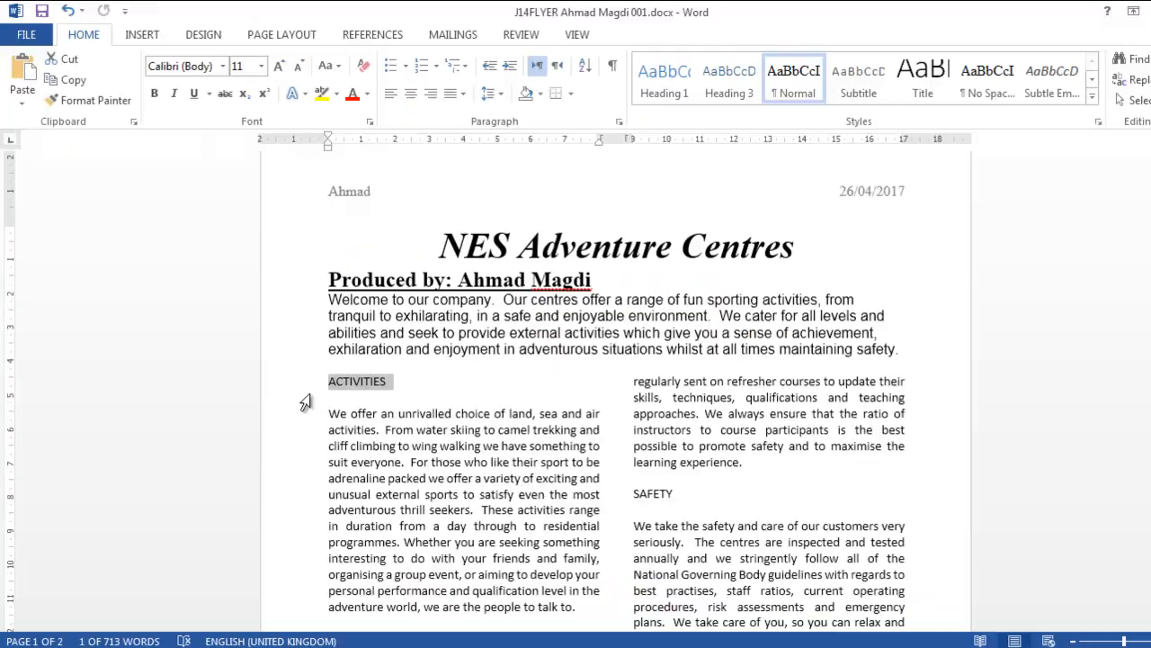
click(409, 96)
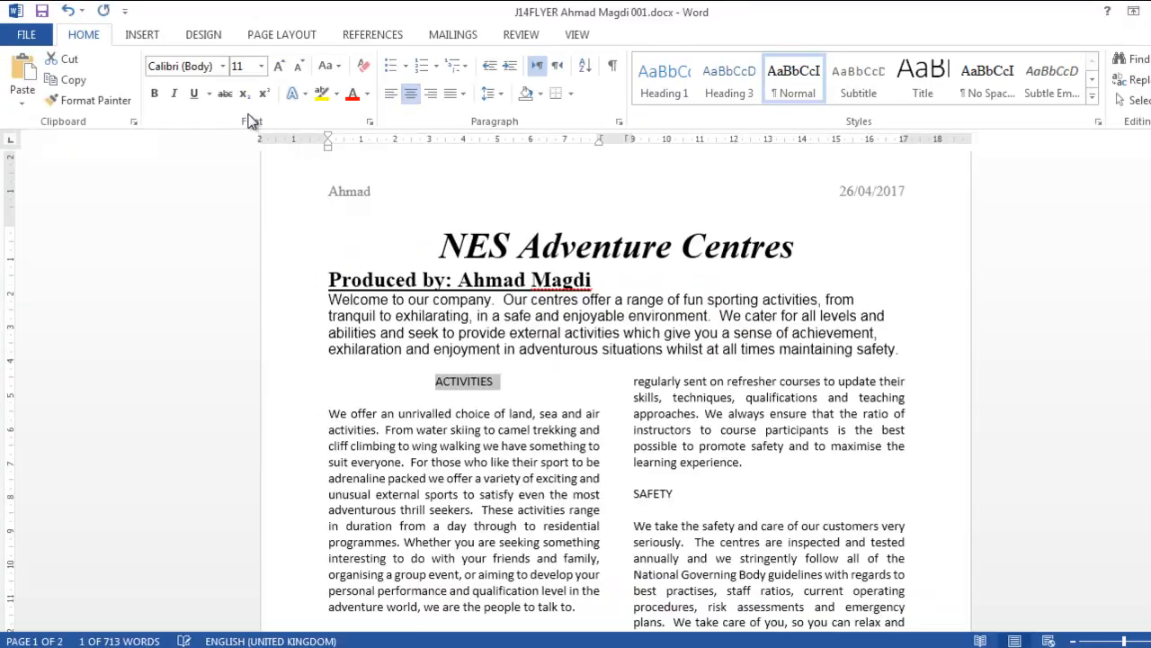
click(154, 93)
click(193, 94)
Step: Set ACTIVITIES in Times New Roman at 14 point and reselect it
key(alt+Tab)
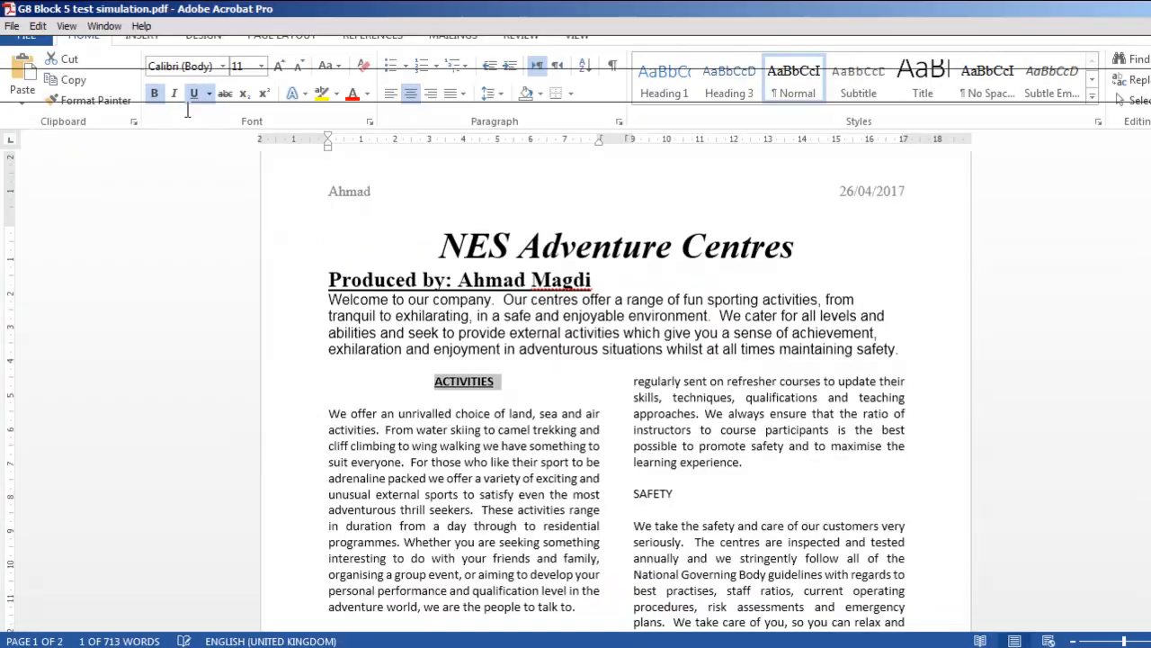
key(alt+Tab)
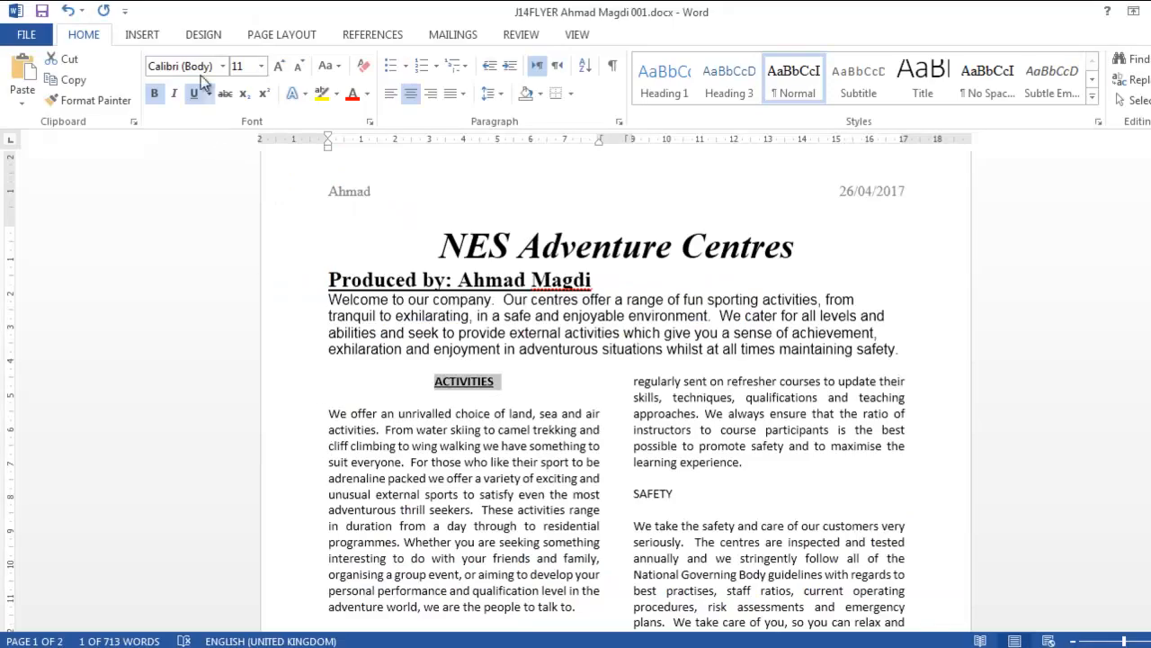
click(222, 66)
click(238, 154)
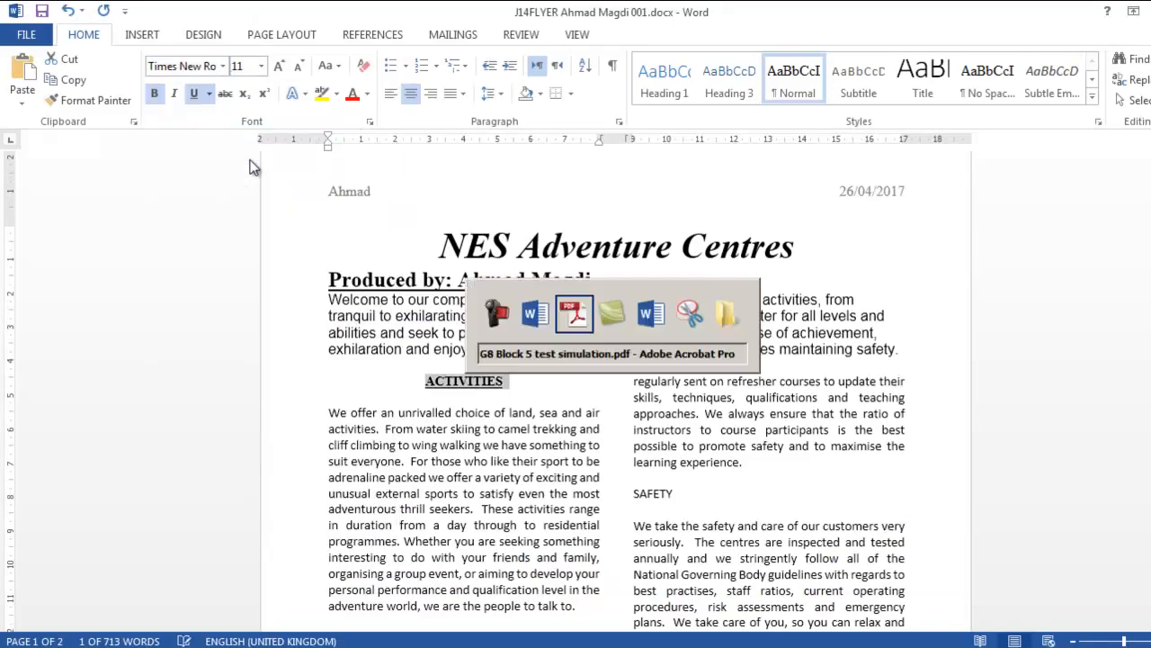
key(alt+Tab)
key(alt+Tab)
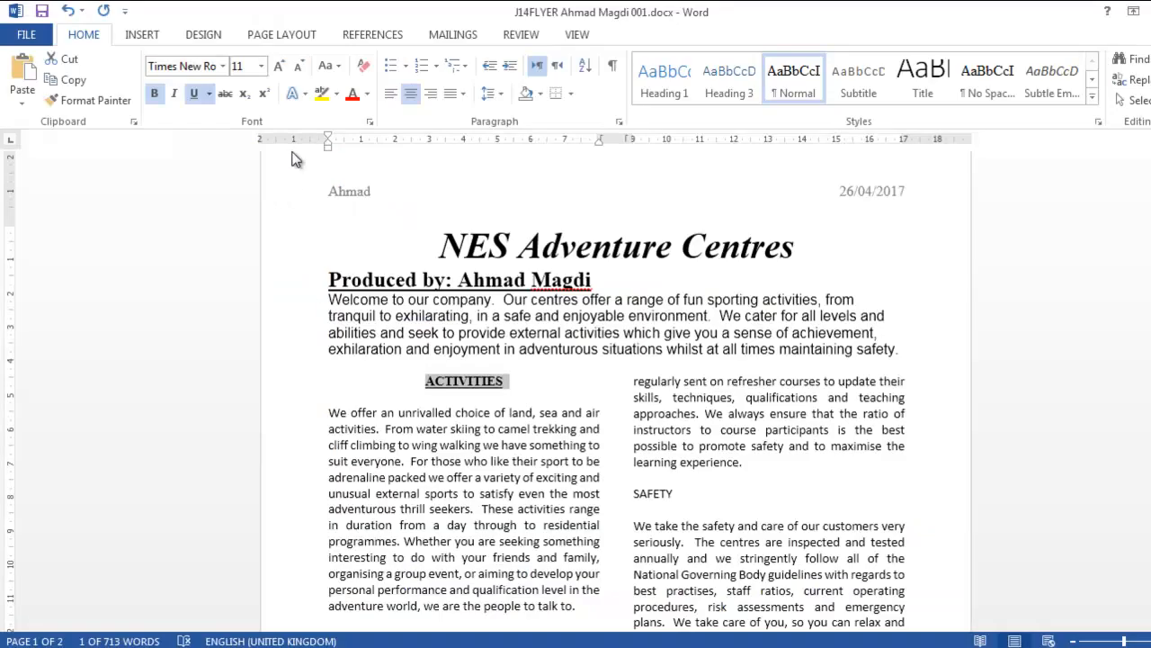
double_click(279, 68)
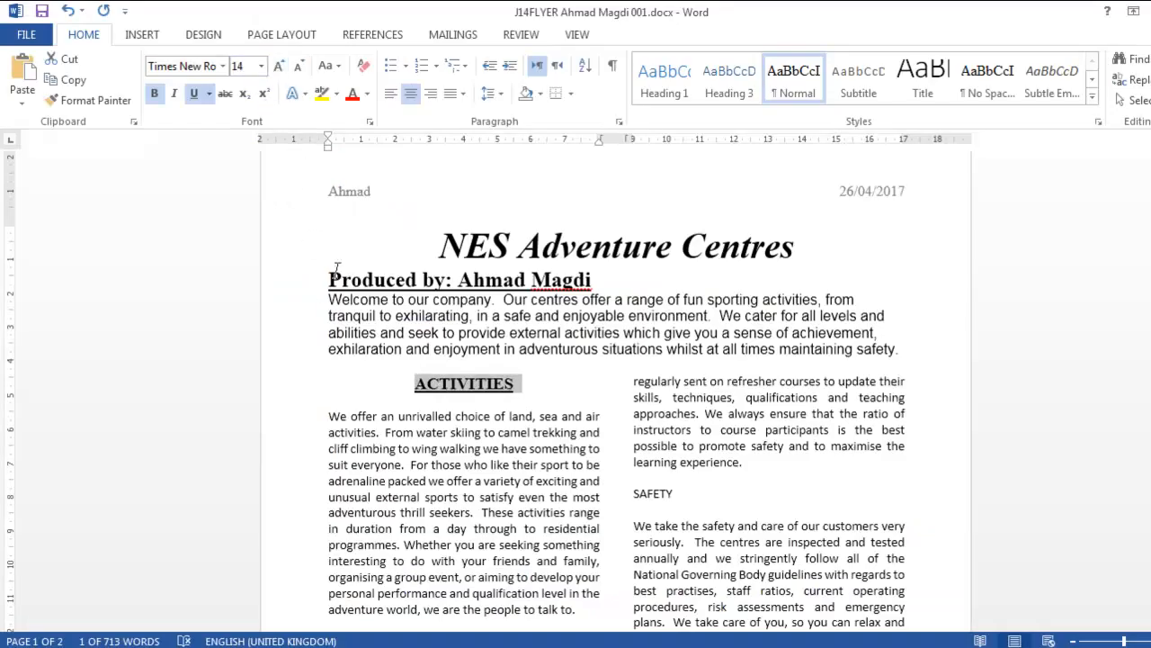
click(483, 405)
drag(415, 384, 521, 387)
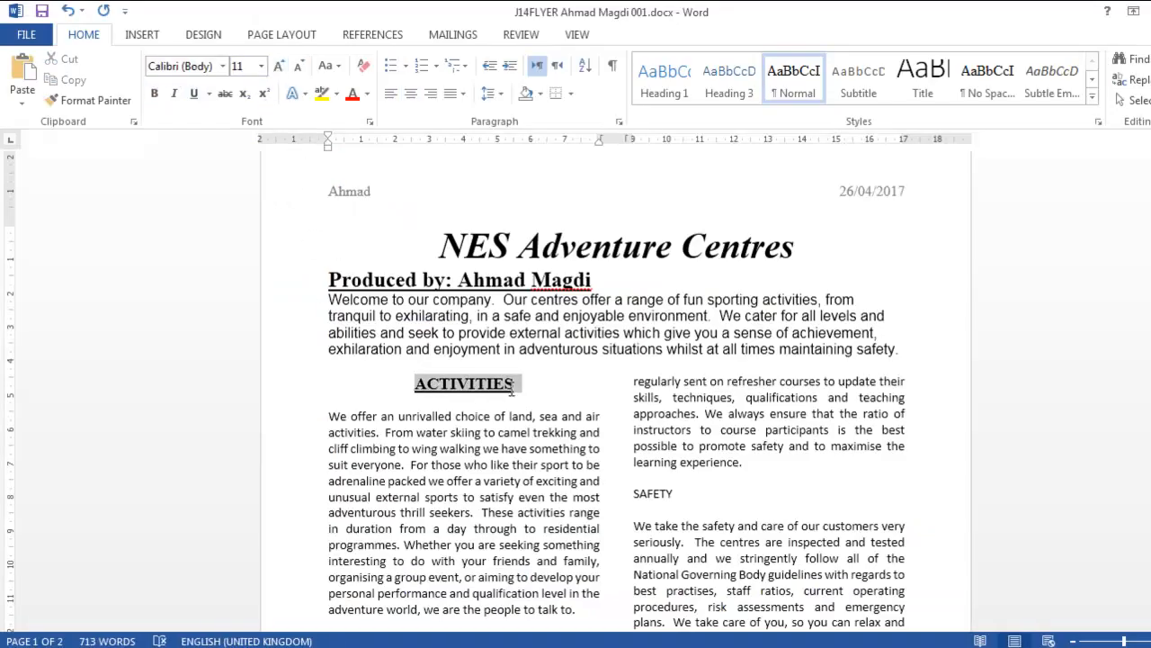
Step: Lock Format Painter on the ACTIVITIES heading and paint SAFETY, OUR CENTRES and EQUIPMENT
click(103, 100)
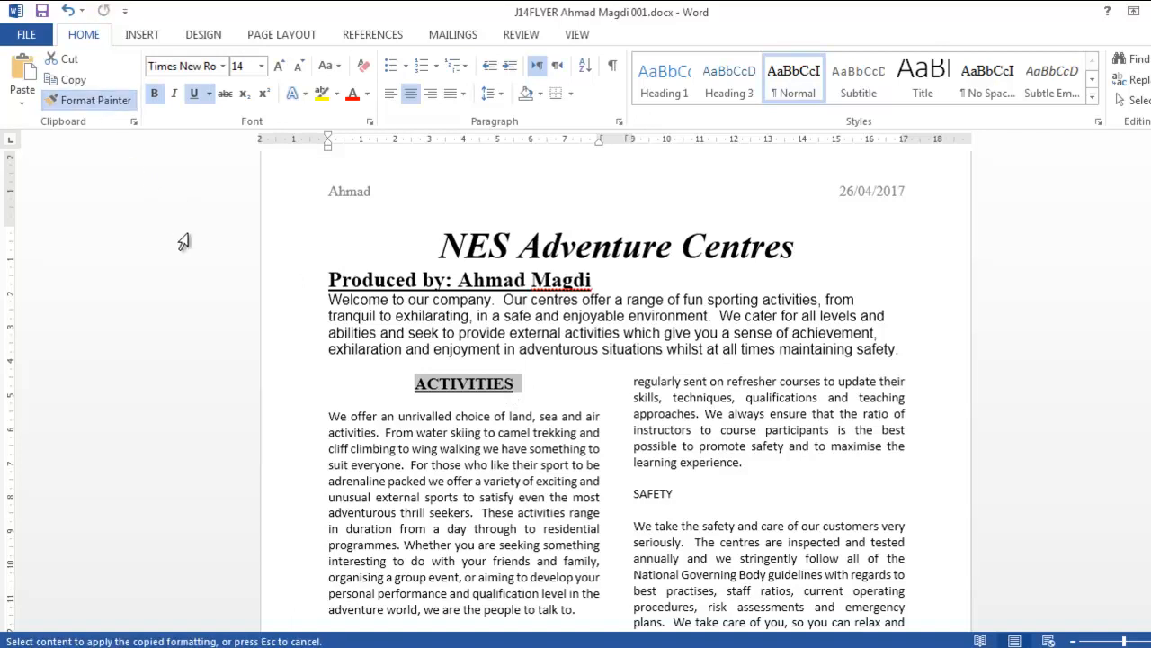
drag(623, 494, 676, 495)
scroll(660, 504, down, 5)
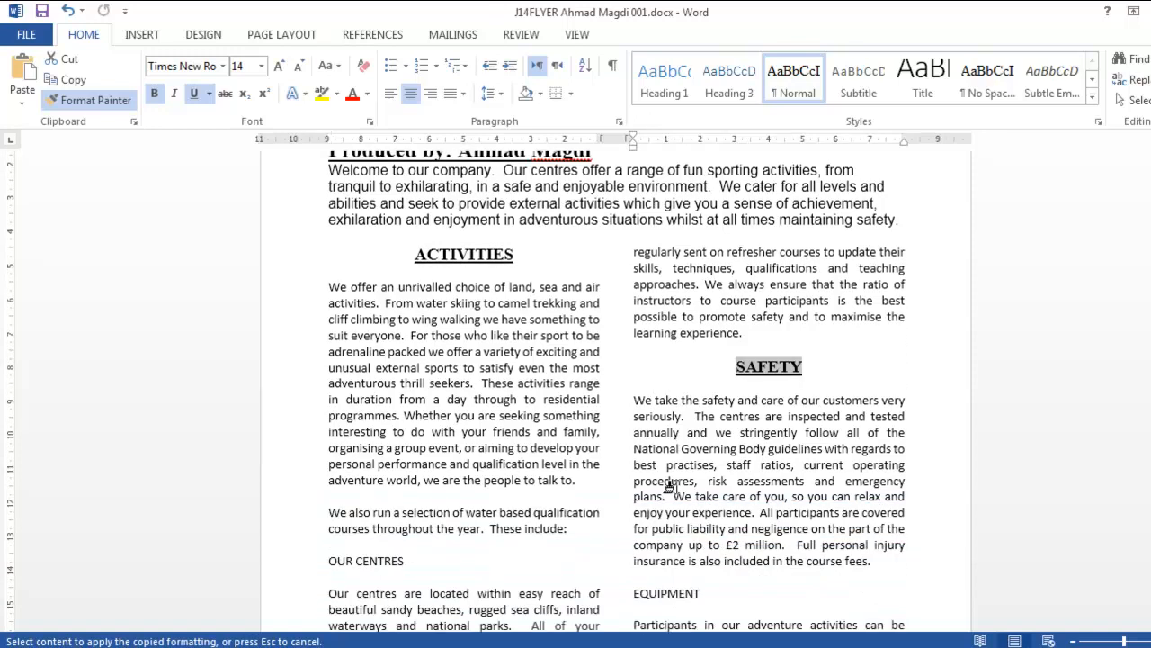
drag(323, 474, 404, 474)
drag(633, 506, 711, 507)
Step: Paint OUR INSTRUCTORS, WINTER SNOW SPORTS, FACILITIES and ACCOMMODATION, then turn Format Painter off
scroll(533, 497, down, 7)
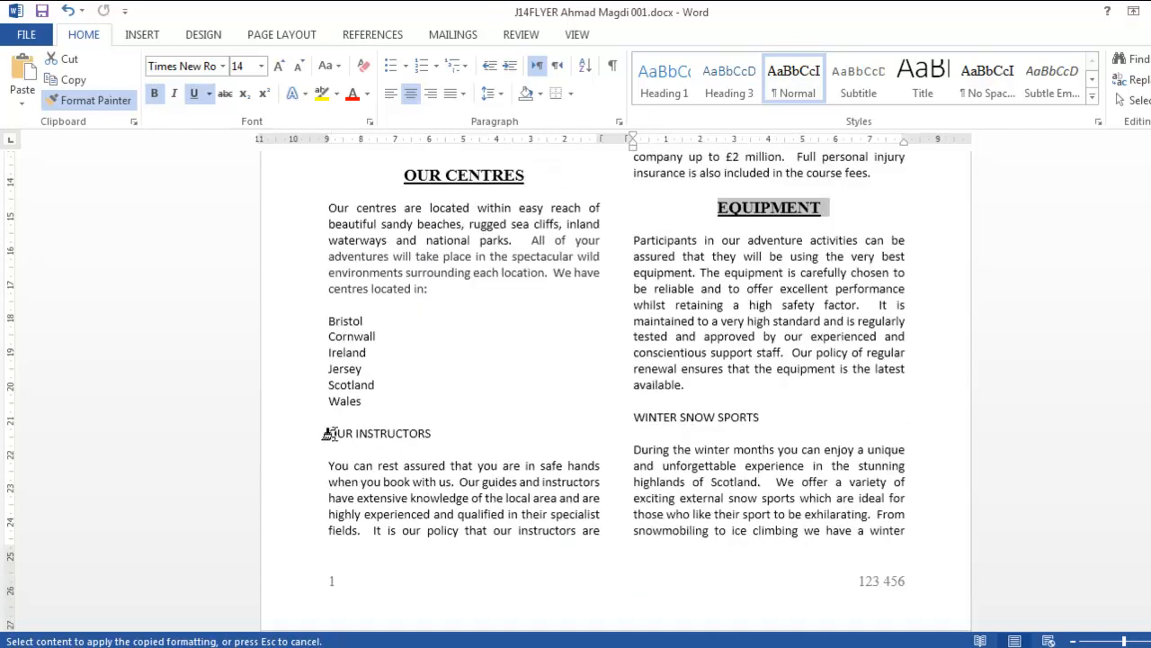
drag(326, 434, 431, 434)
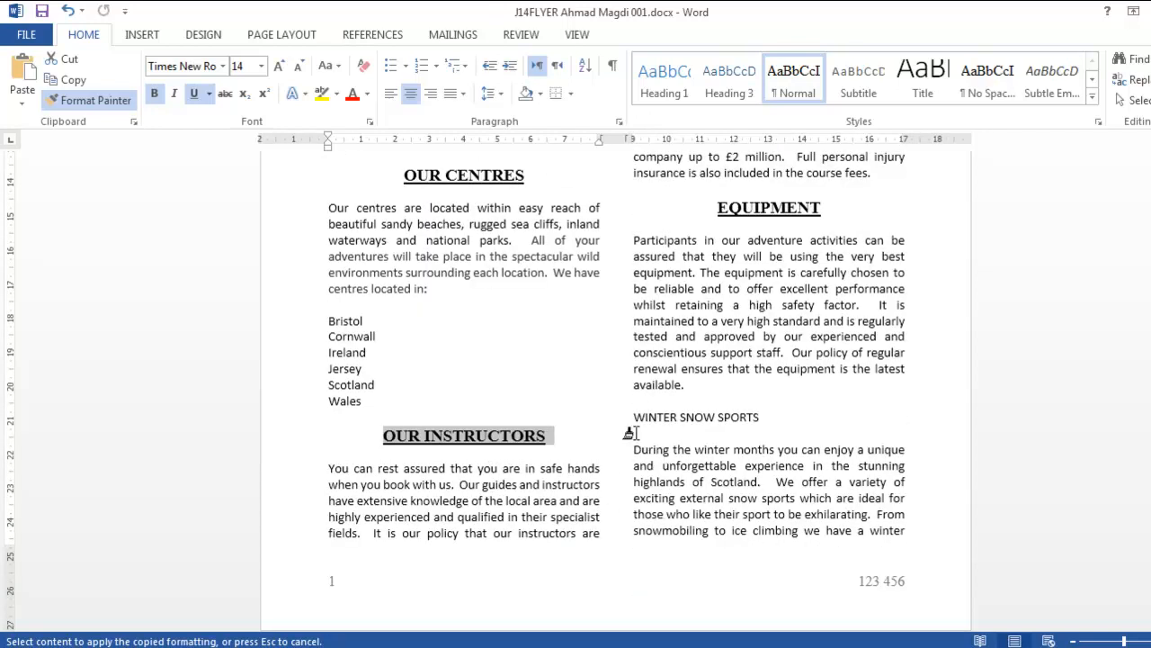
drag(627, 421, 761, 422)
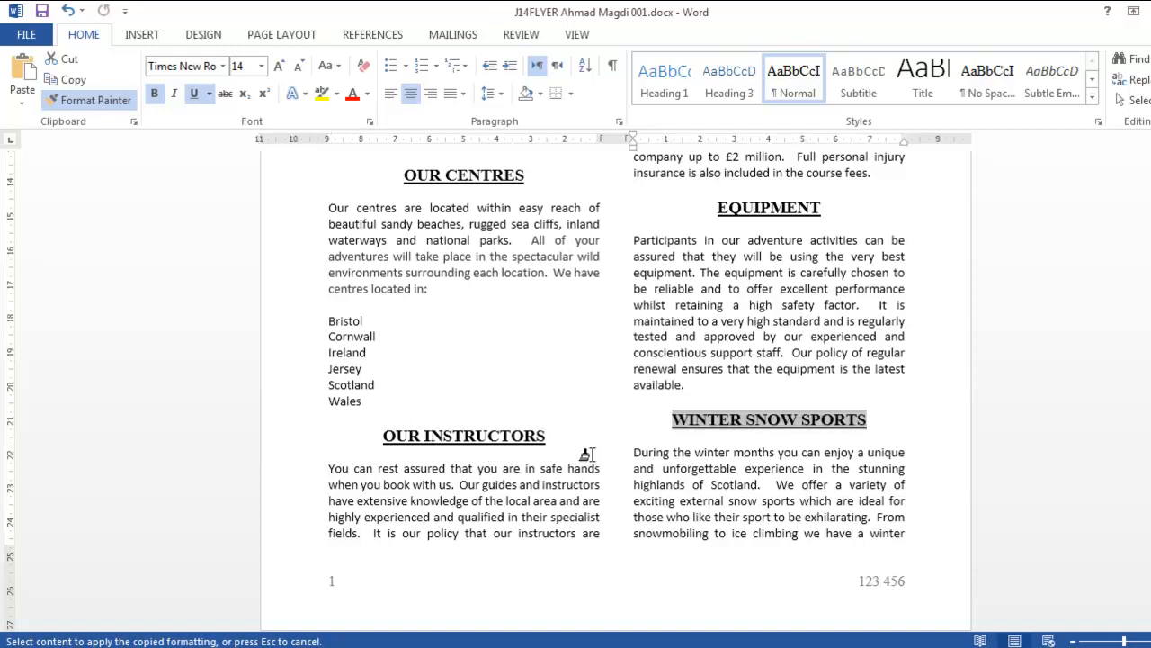
scroll(520, 458, down, 5)
scroll(516, 457, down, 2)
drag(321, 481, 390, 482)
scroll(493, 486, down, 6)
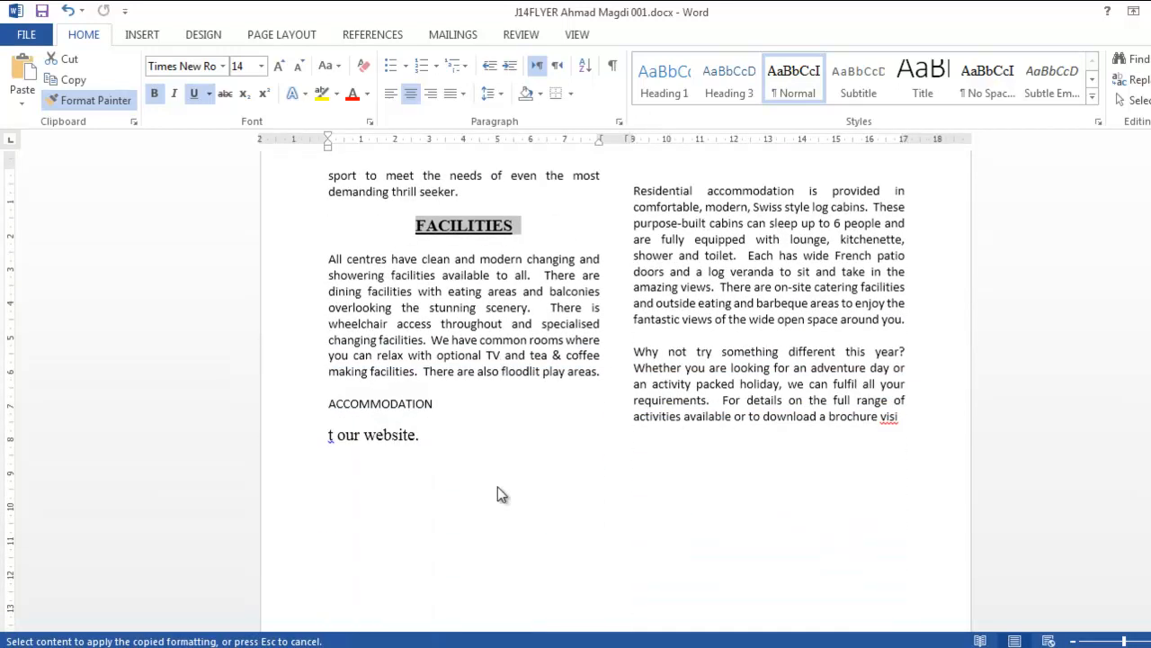
drag(325, 404, 435, 405)
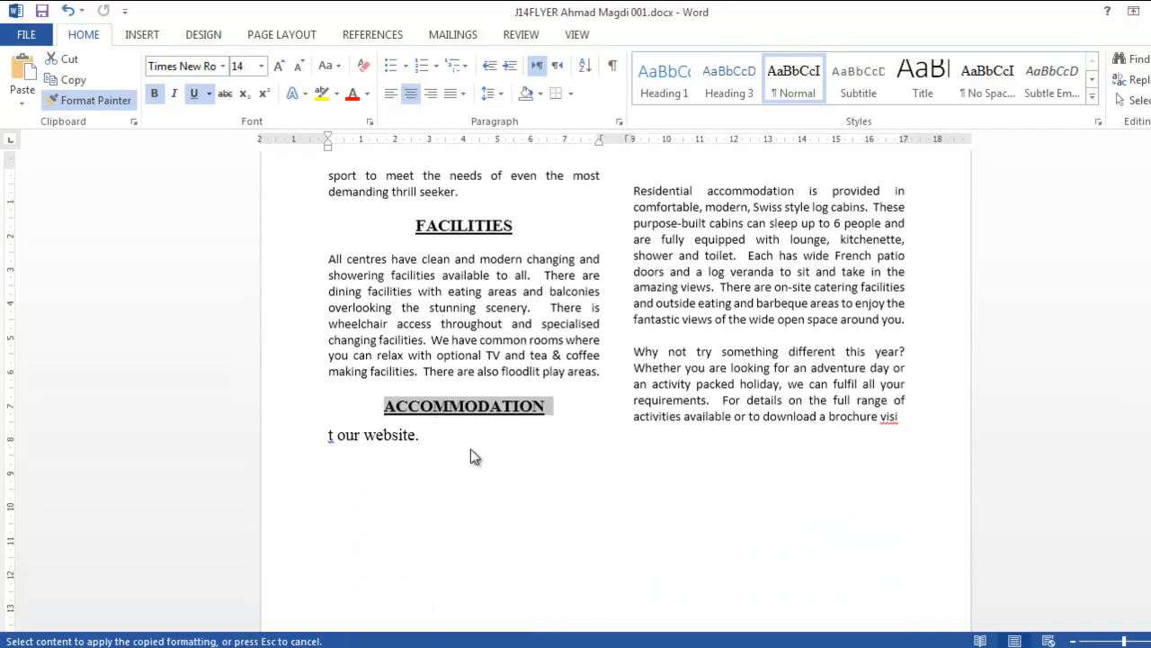
scroll(440, 435, down, 6)
scroll(481, 461, down, 6)
scroll(478, 458, up, 14)
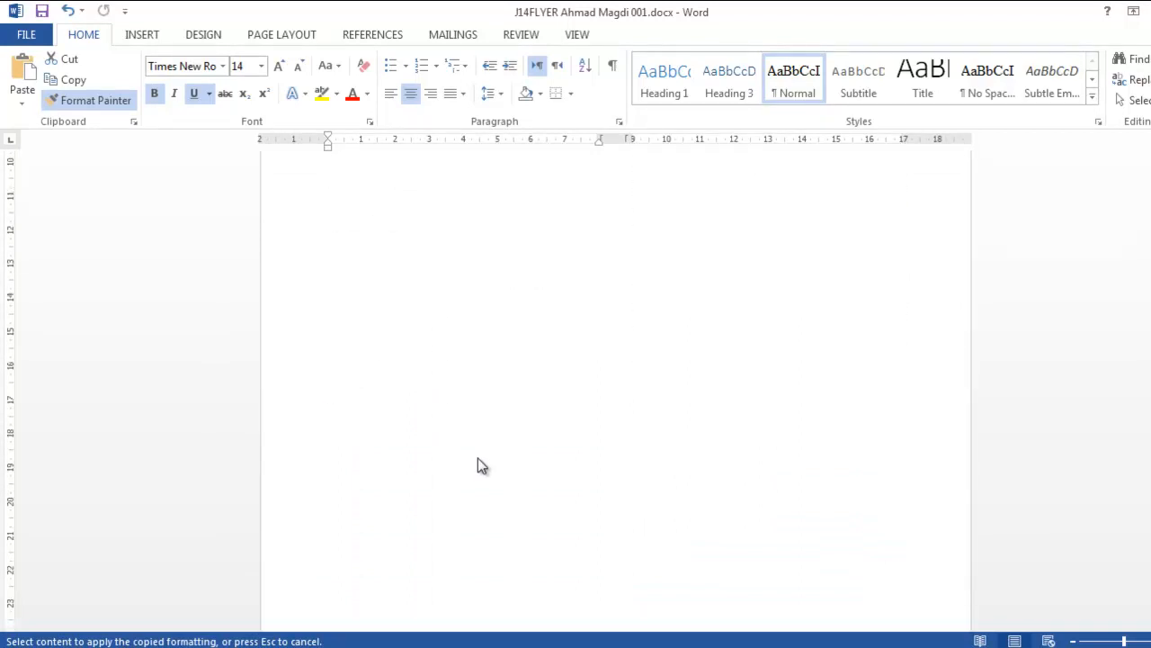
scroll(477, 458, up, 3)
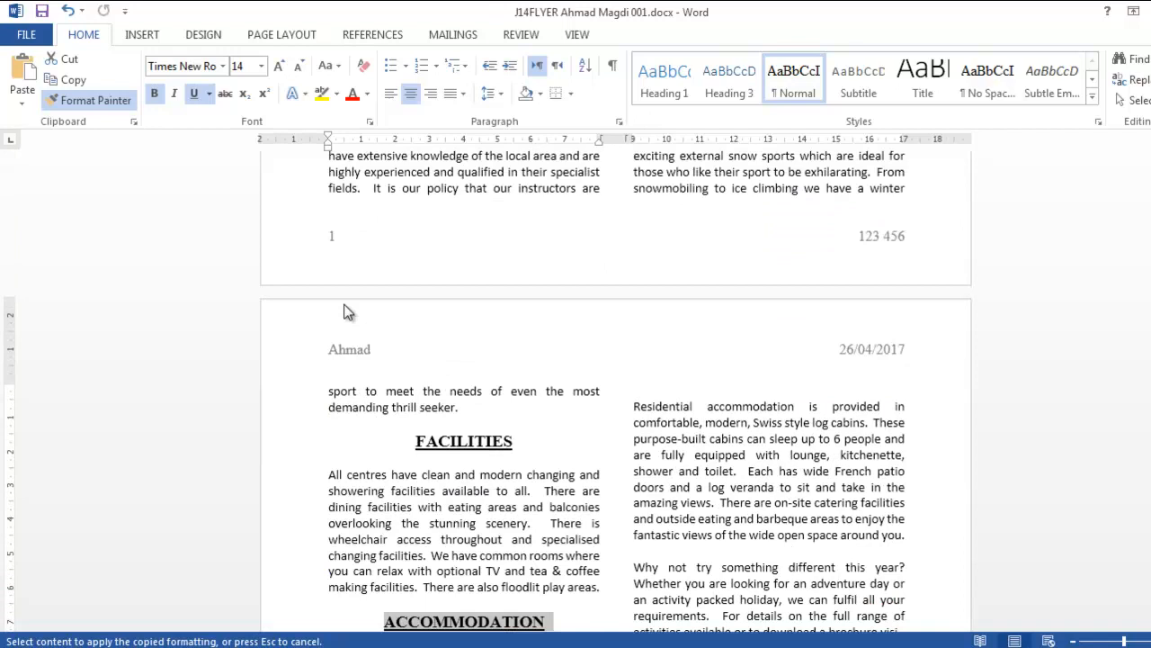
click(120, 100)
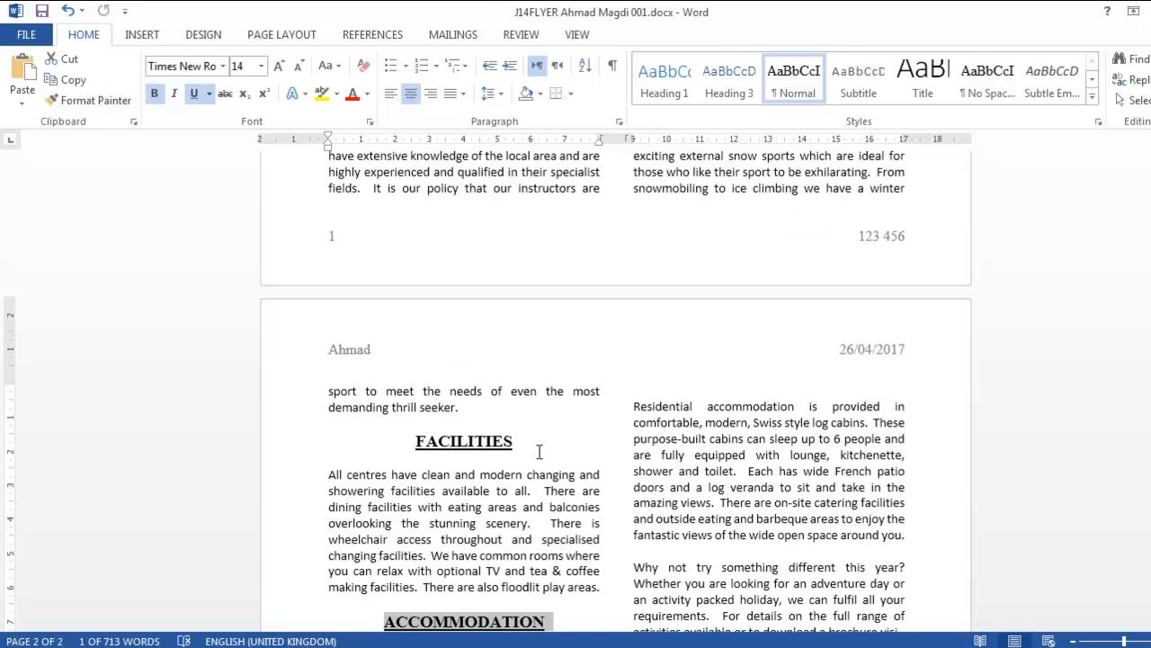
key(alt+Tab)
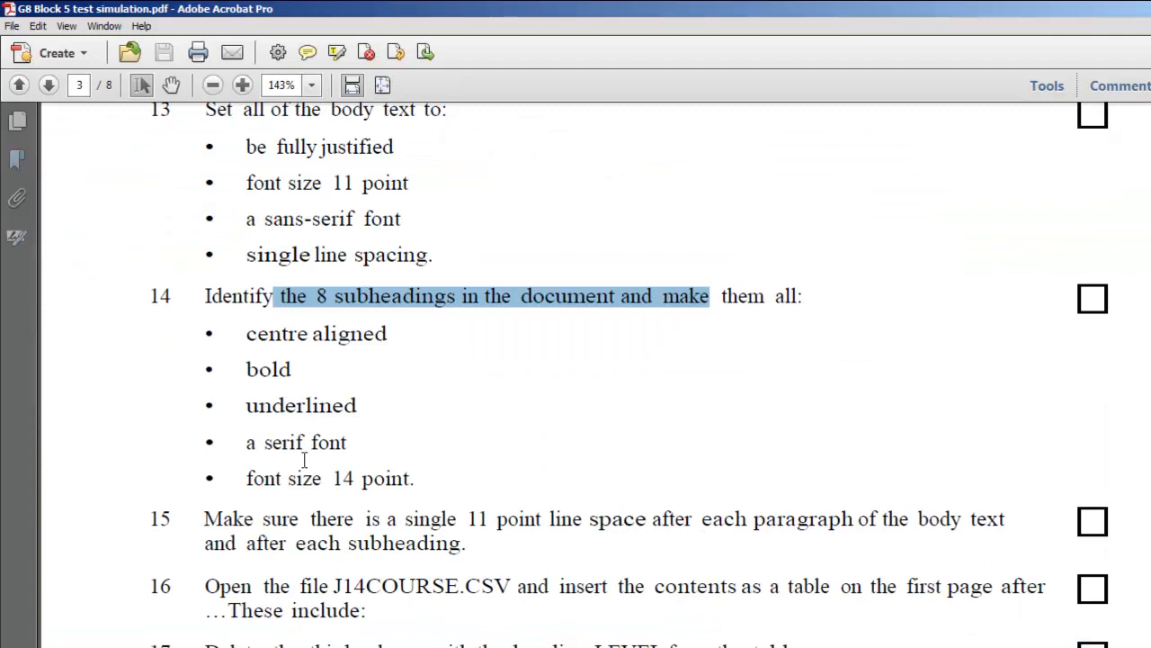
Step: Highlight the subheading text and item 15's line-spacing requirement in the PDF, then return to Word
scroll(302, 437, down, 1)
drag(287, 297, 312, 293)
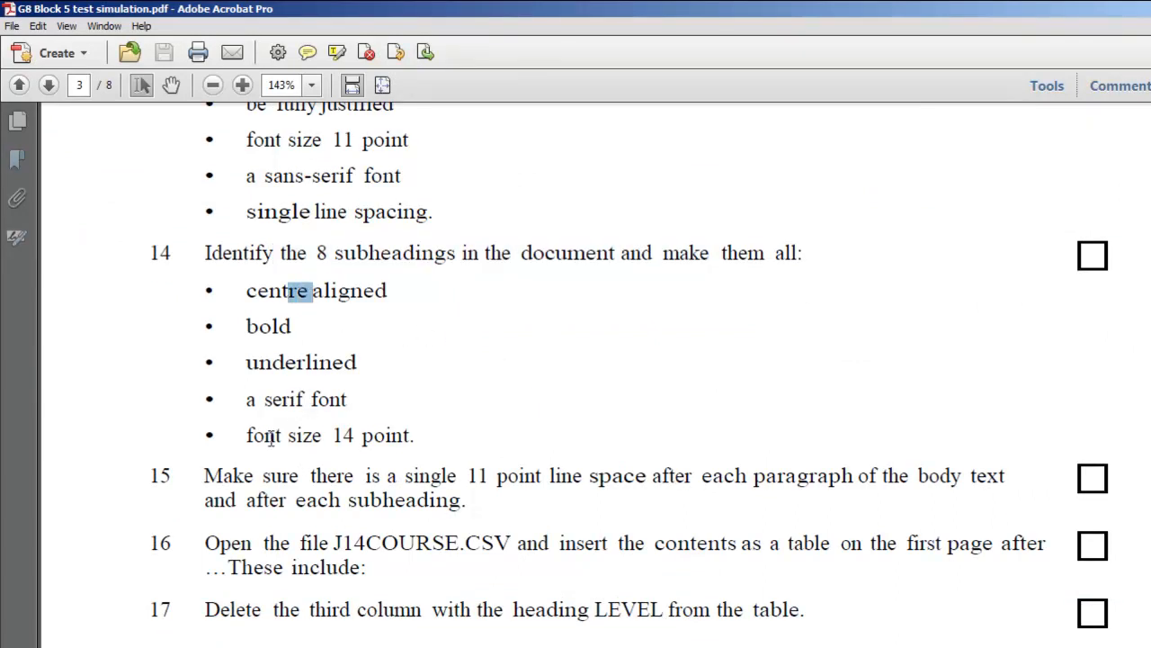
drag(232, 476, 755, 491)
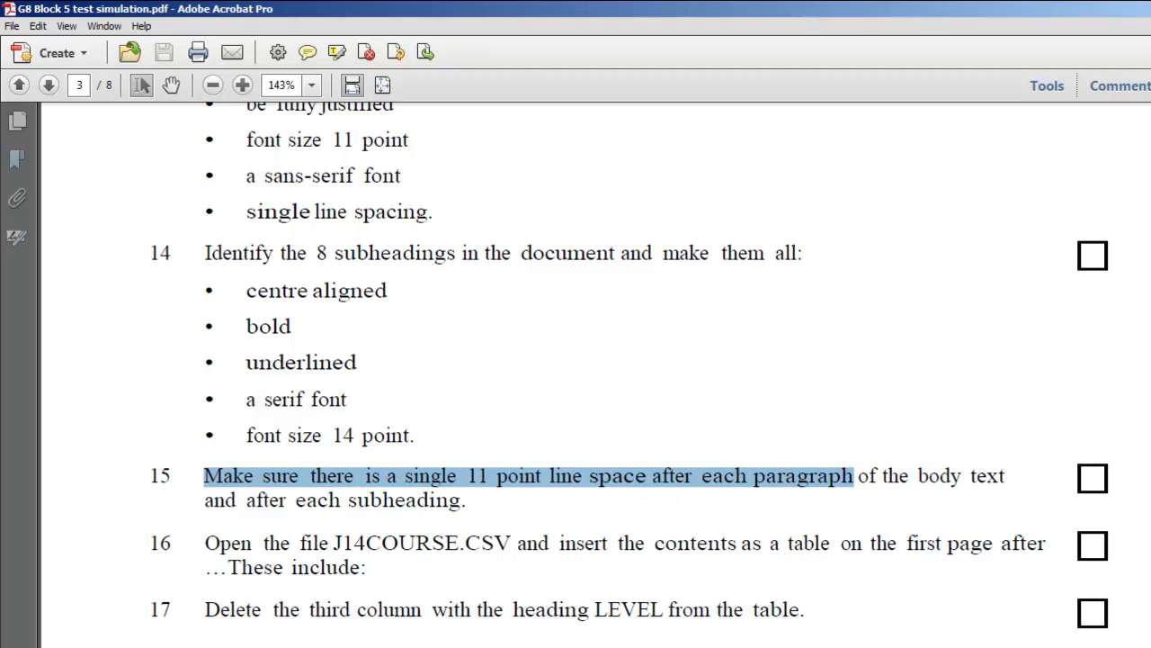
key(alt+Tab)
scroll(472, 361, up, 14)
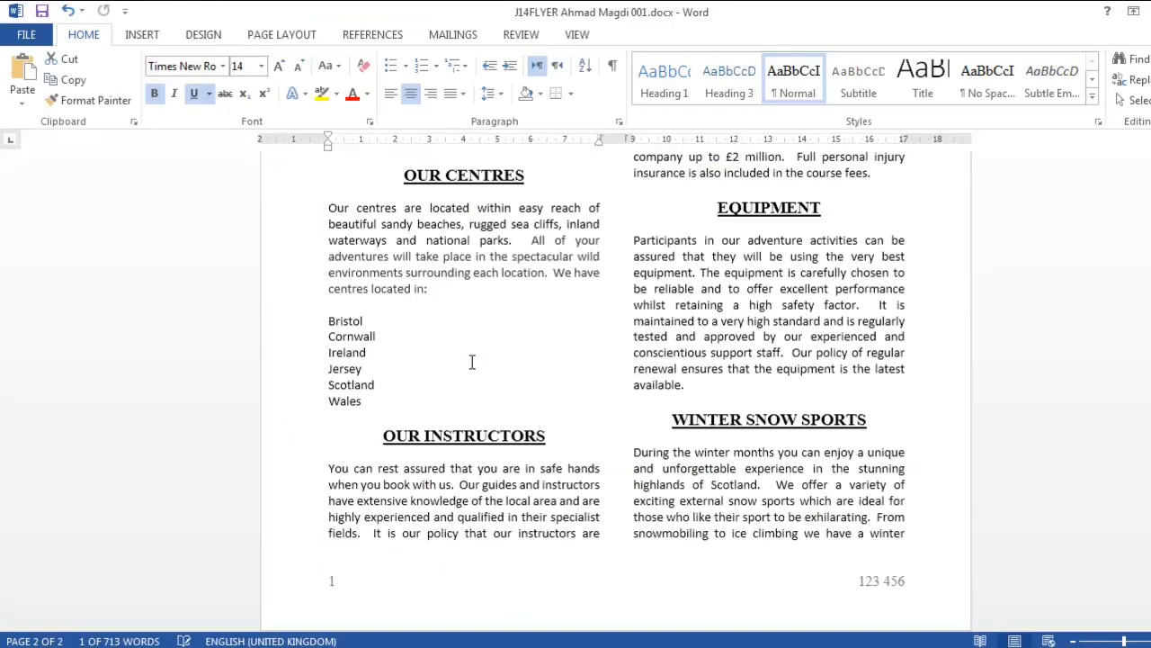
Step: Select from ACTIVITIES to the end and set Spacing After to 11 pt in the Paragraph dialog
scroll(463, 360, up, 5)
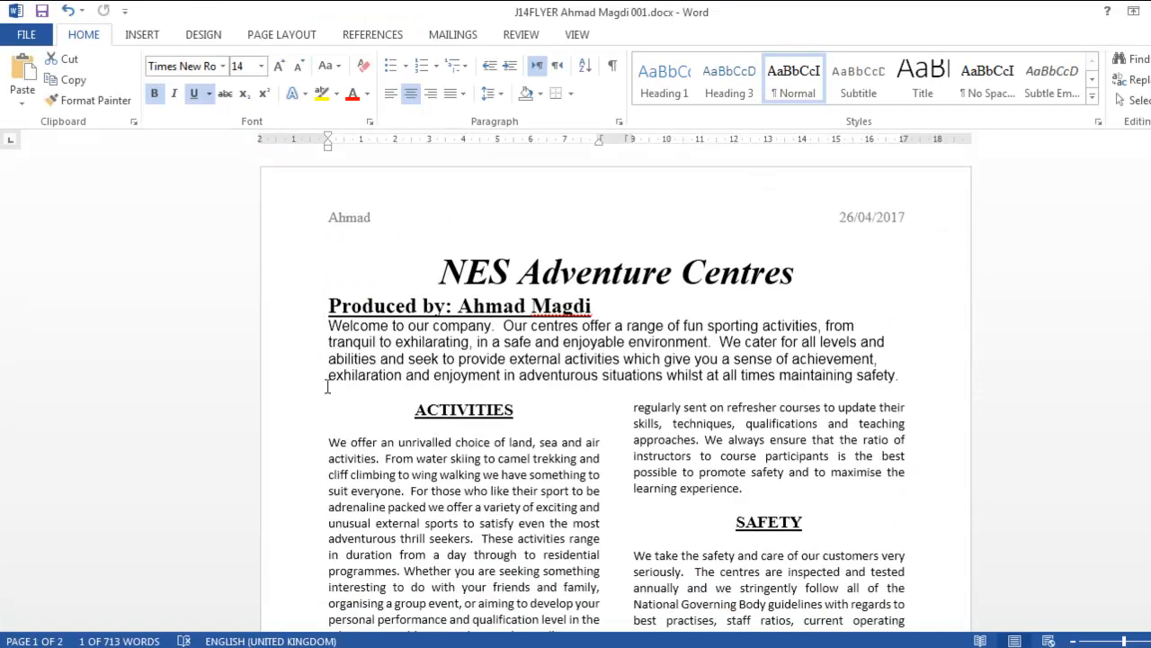
drag(396, 409, 558, 643)
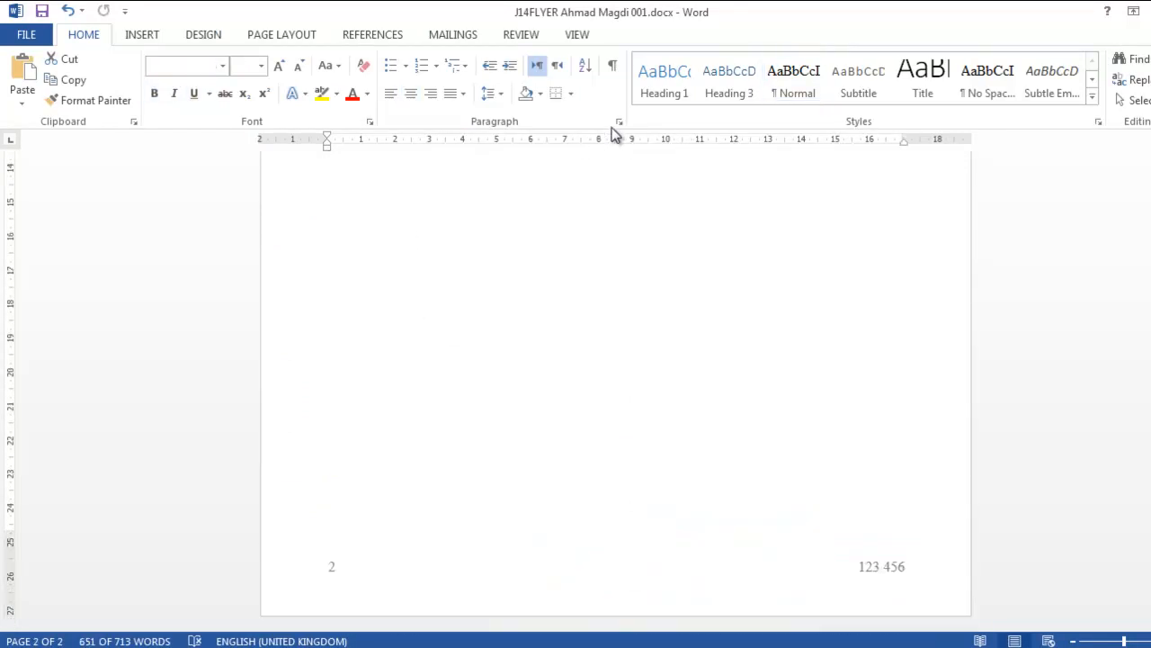
click(619, 120)
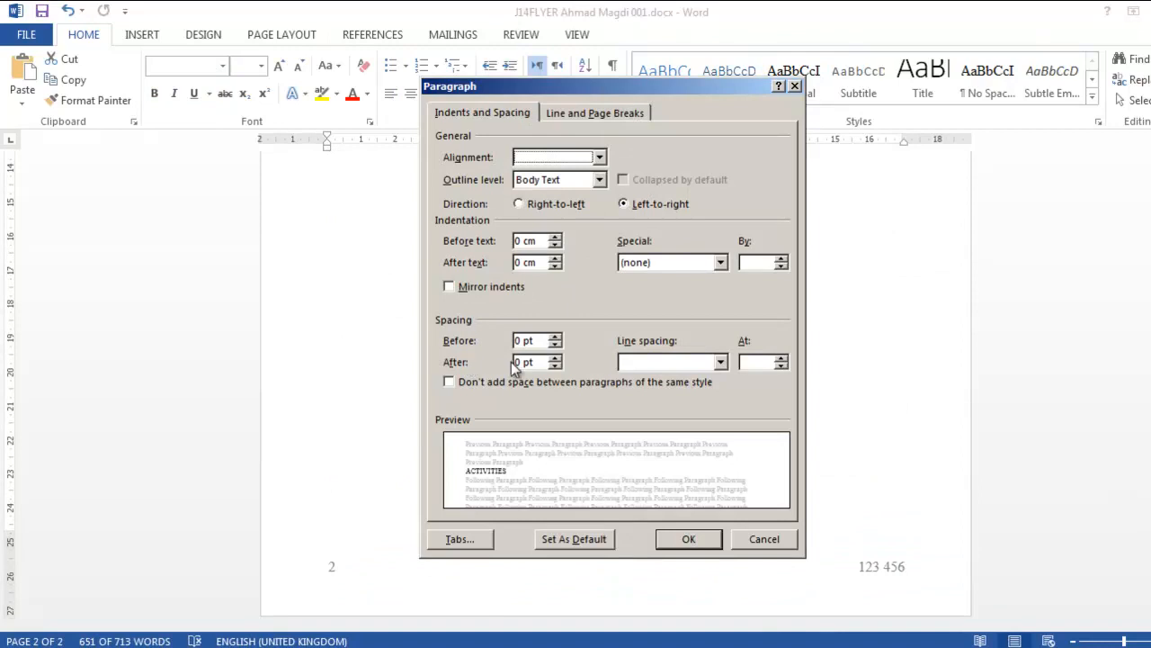
drag(518, 362, 529, 364)
text(11)
click(688, 538)
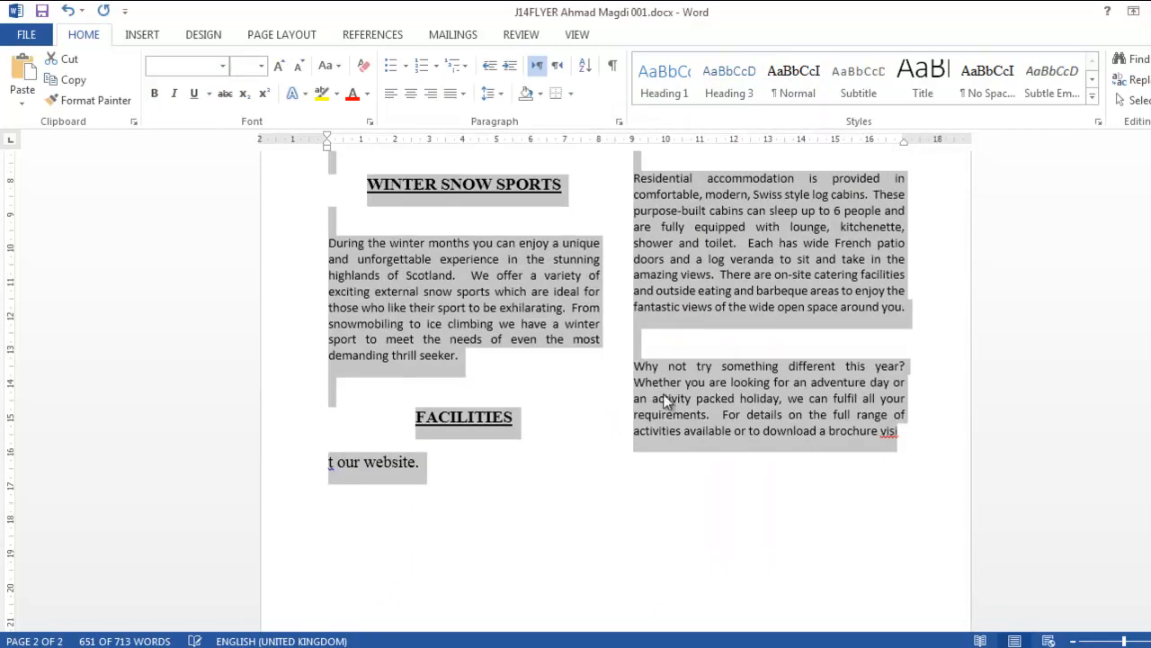
scroll(671, 355, up, 3)
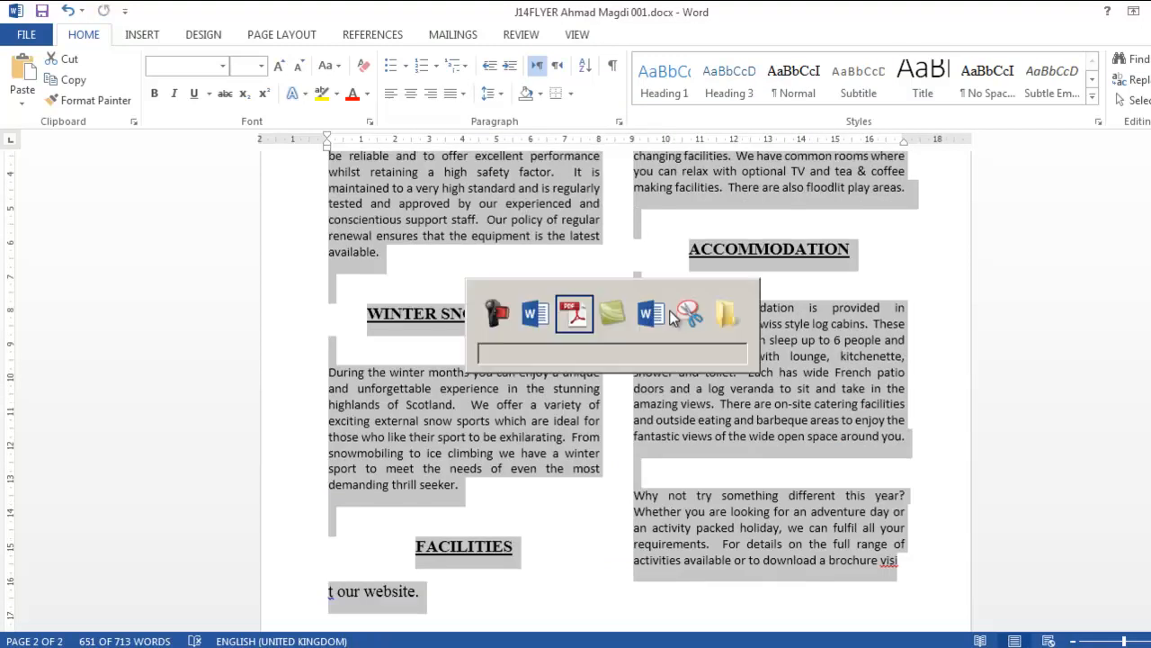
Step: Highlight item 15's body-text and subheading spacing requirements, then the J14COURSE.CSV file name in item 16
key(alt+Tab)
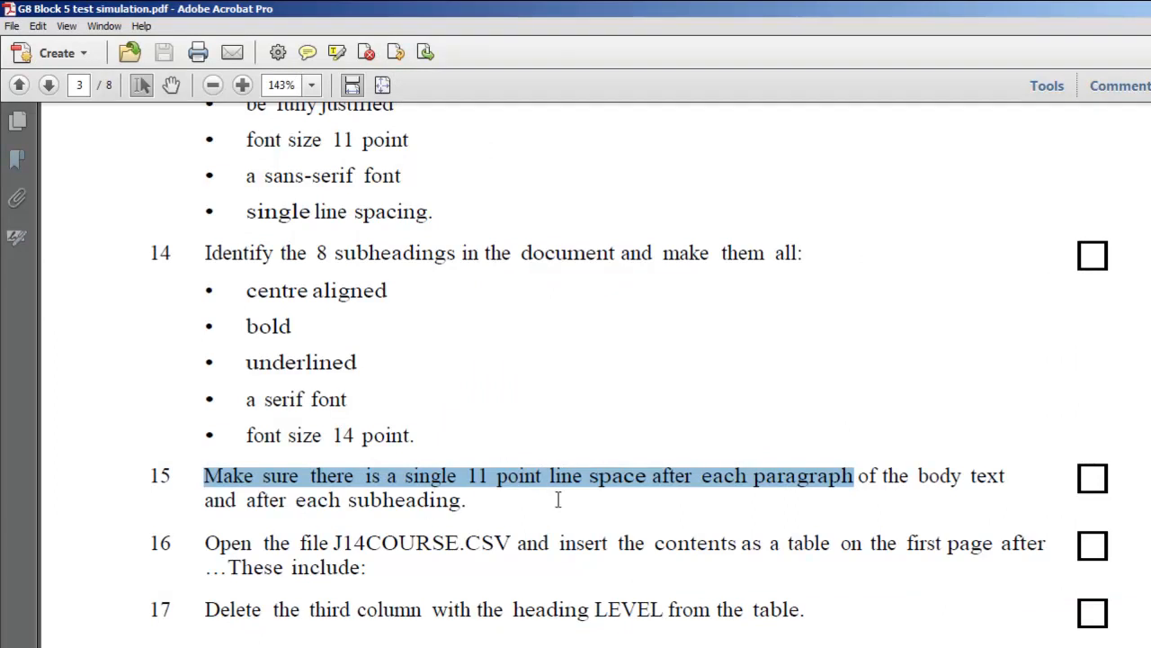
click(520, 476)
drag(586, 475, 999, 471)
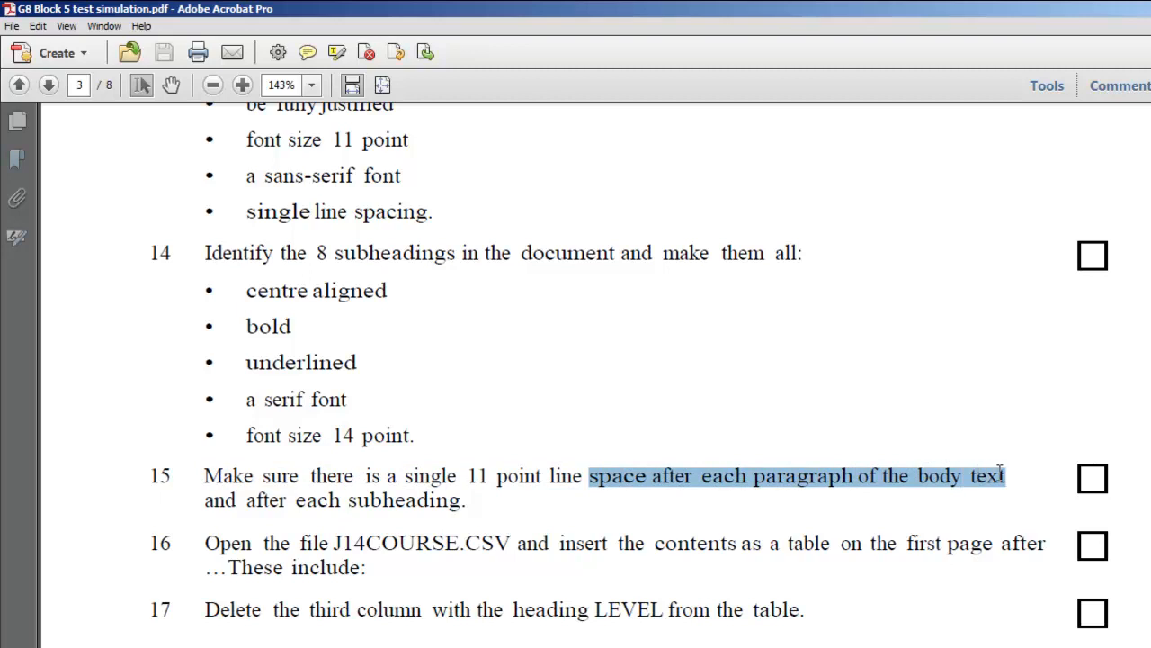
drag(248, 501, 461, 502)
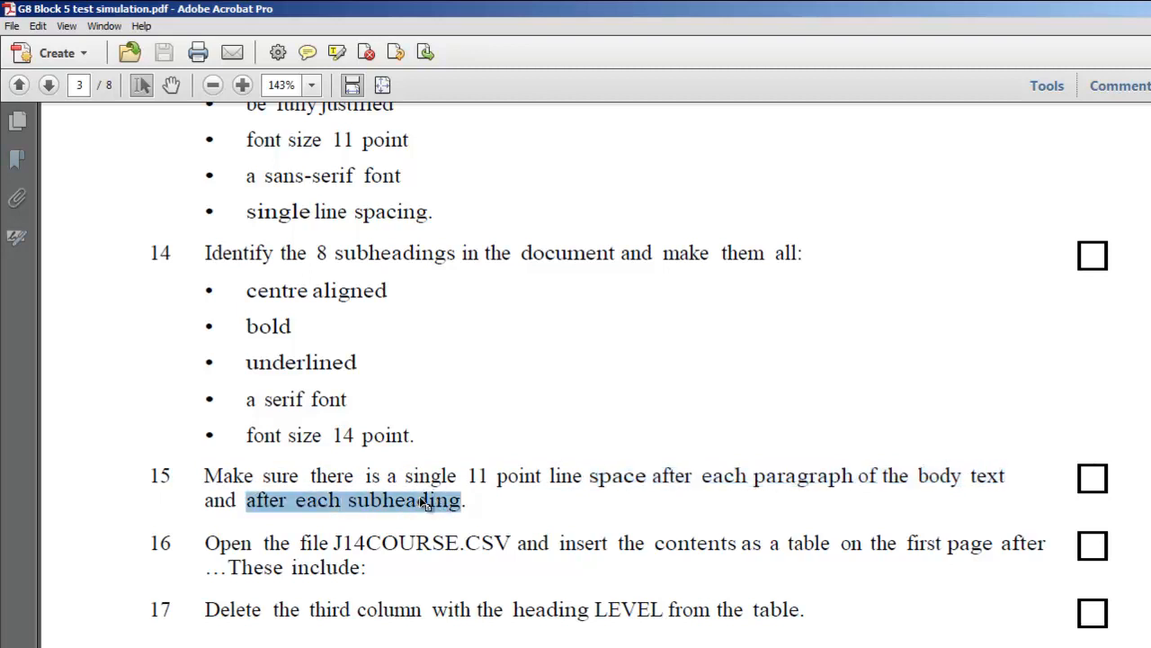
scroll(421, 503, down, 2)
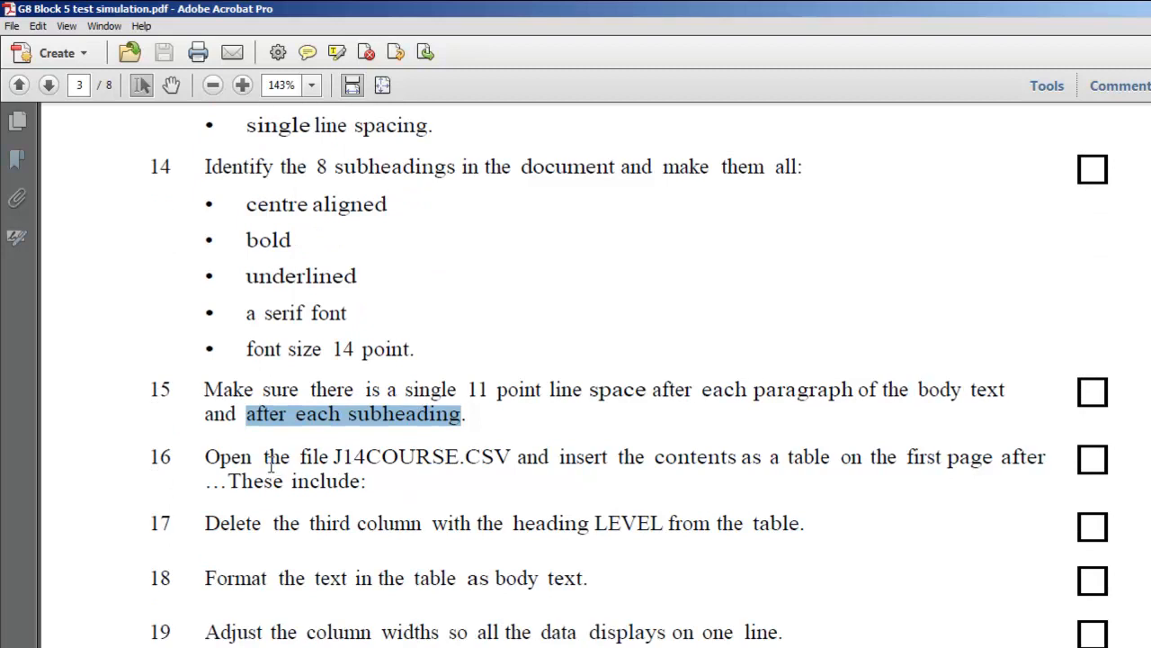
scroll(270, 464, down, 1)
drag(264, 415, 483, 421)
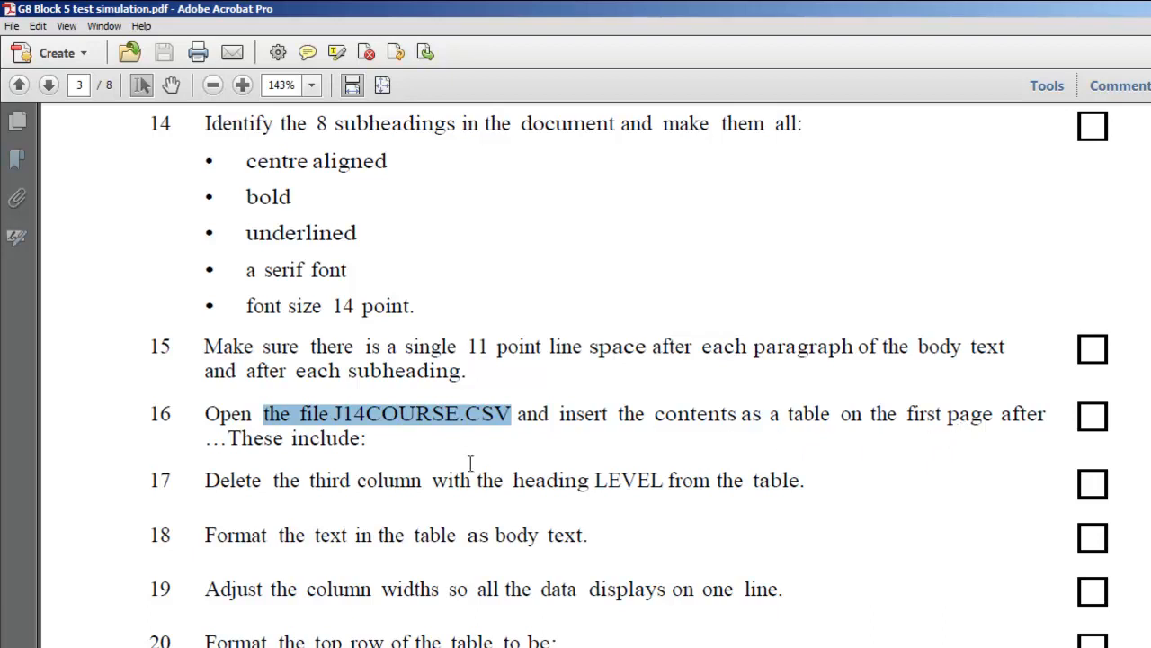
Step: Open J14COURSE.csv in Excel and copy the water-courses data in A1:D9
click(216, 646)
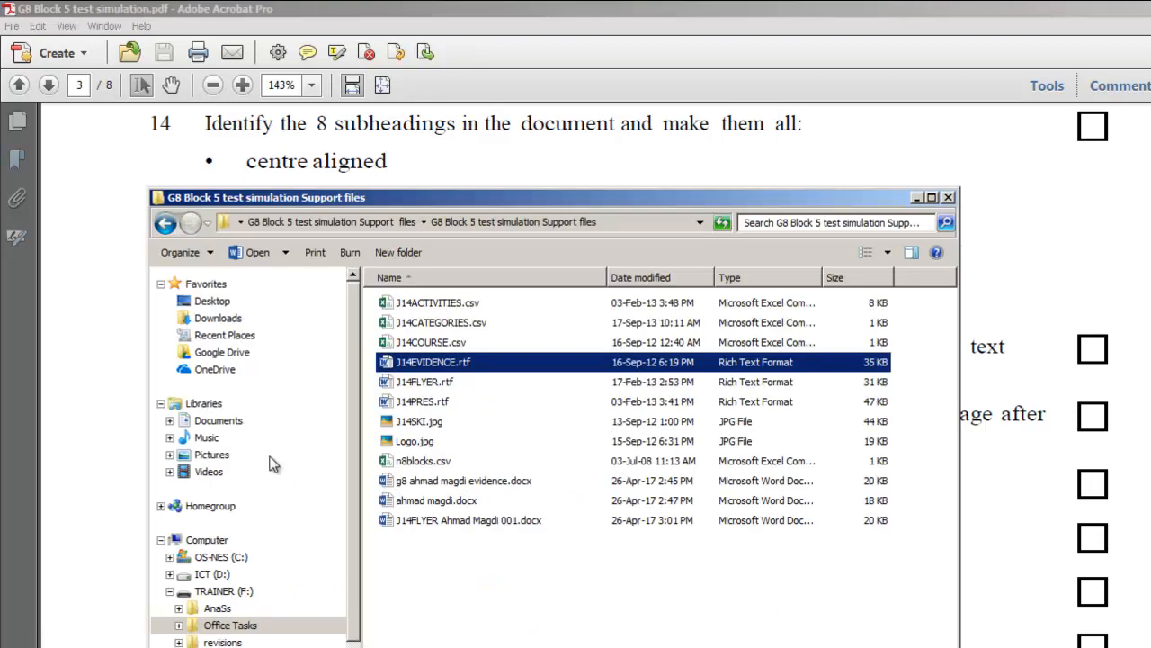
click(411, 345)
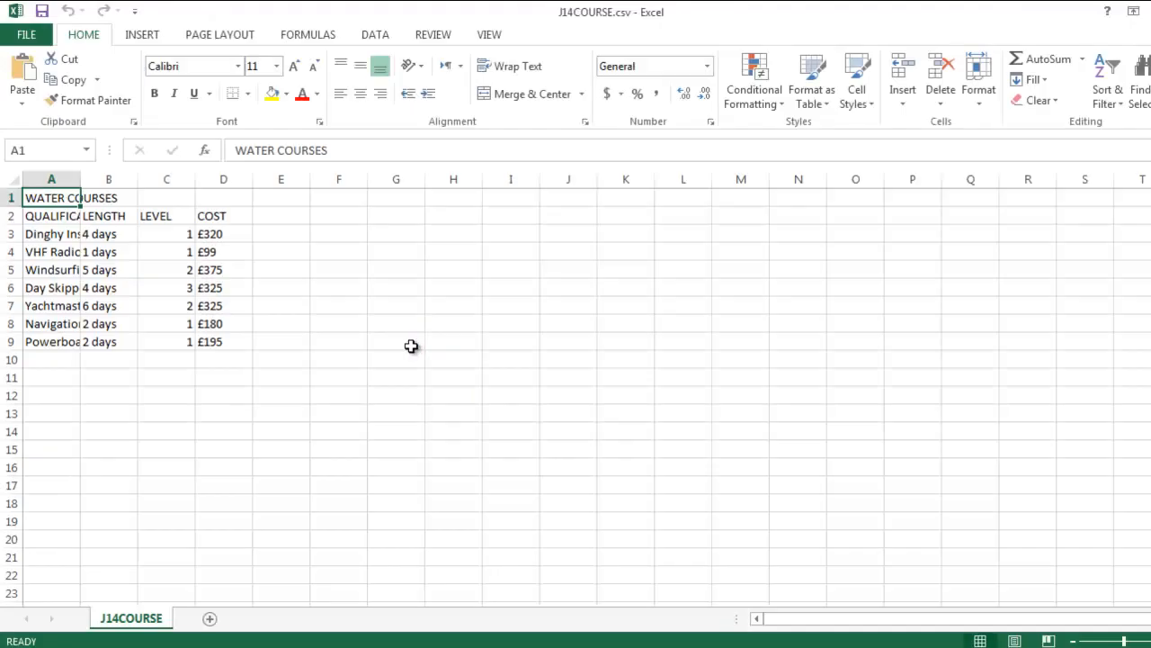
drag(65, 196, 222, 341)
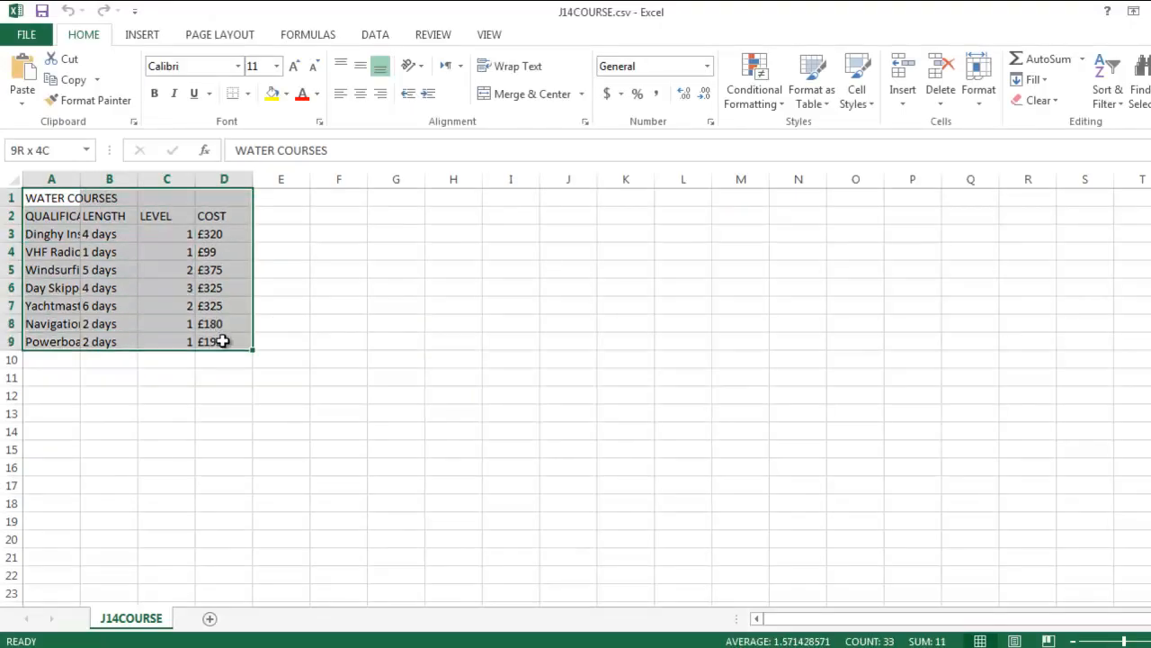
click(69, 79)
key(alt+Tab)
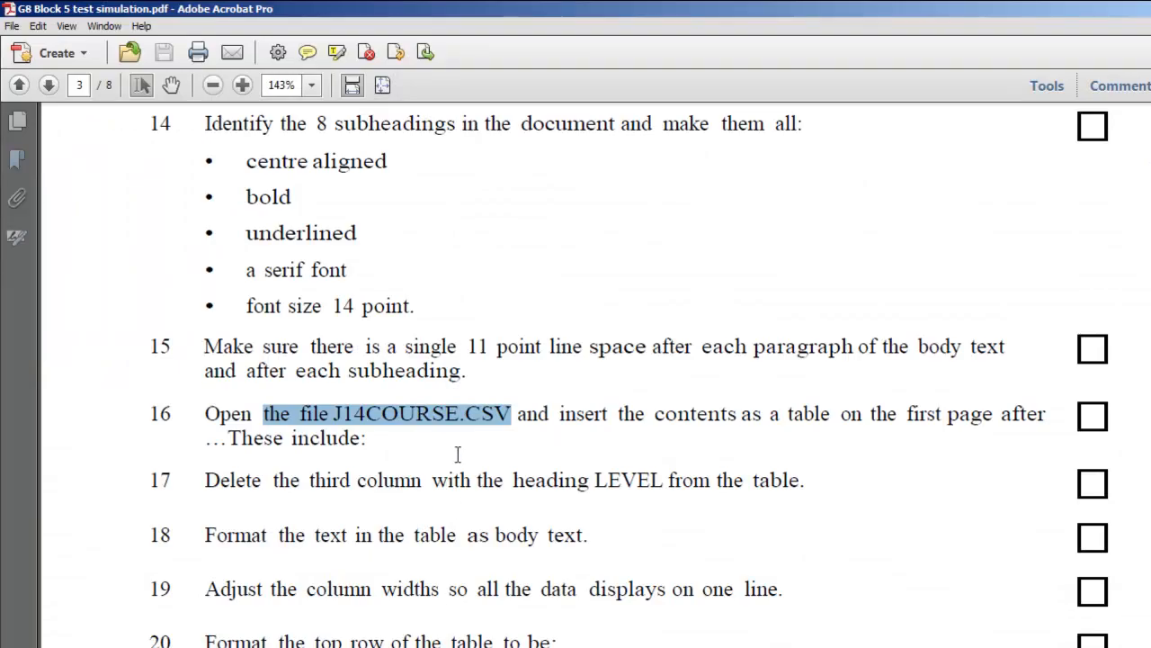
Step: Find 'these include' in the flyer and paste the J14COURSE data on a new line below it
drag(1009, 412, 422, 427)
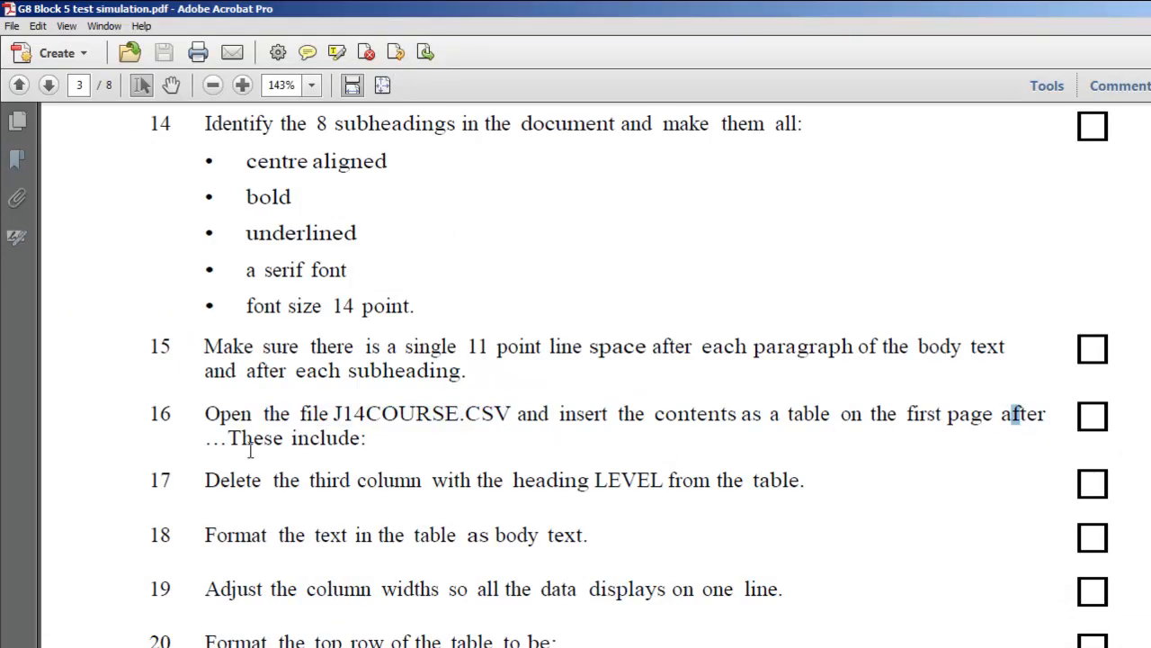
key(alt+Tab)
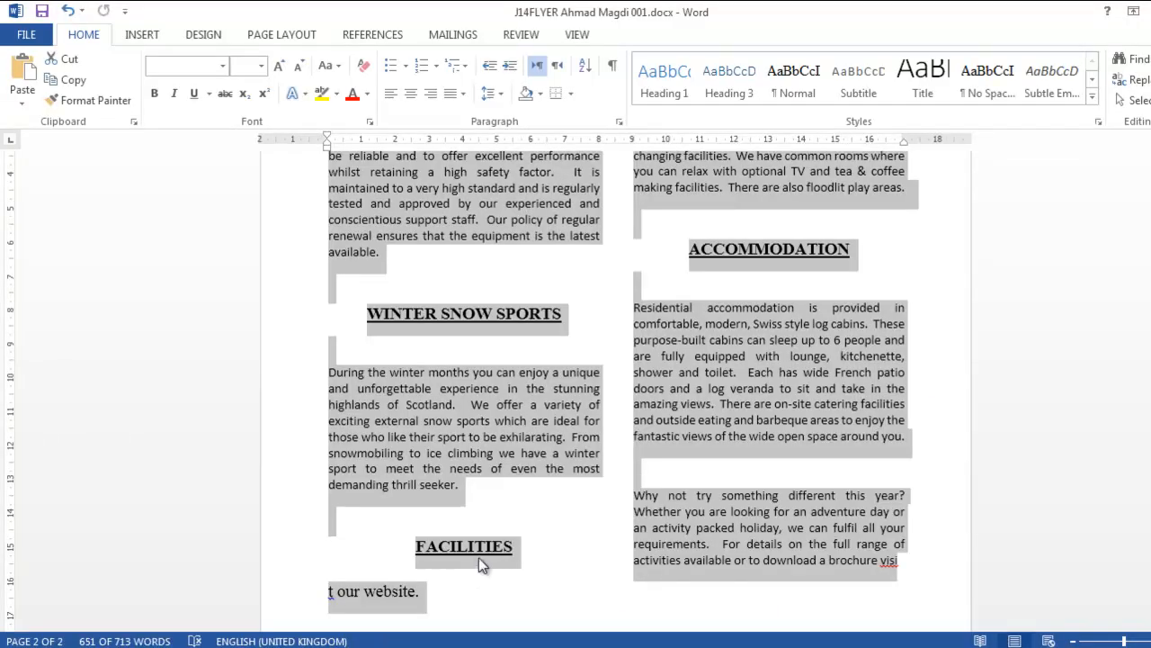
key(ctrl+f)
text(t)
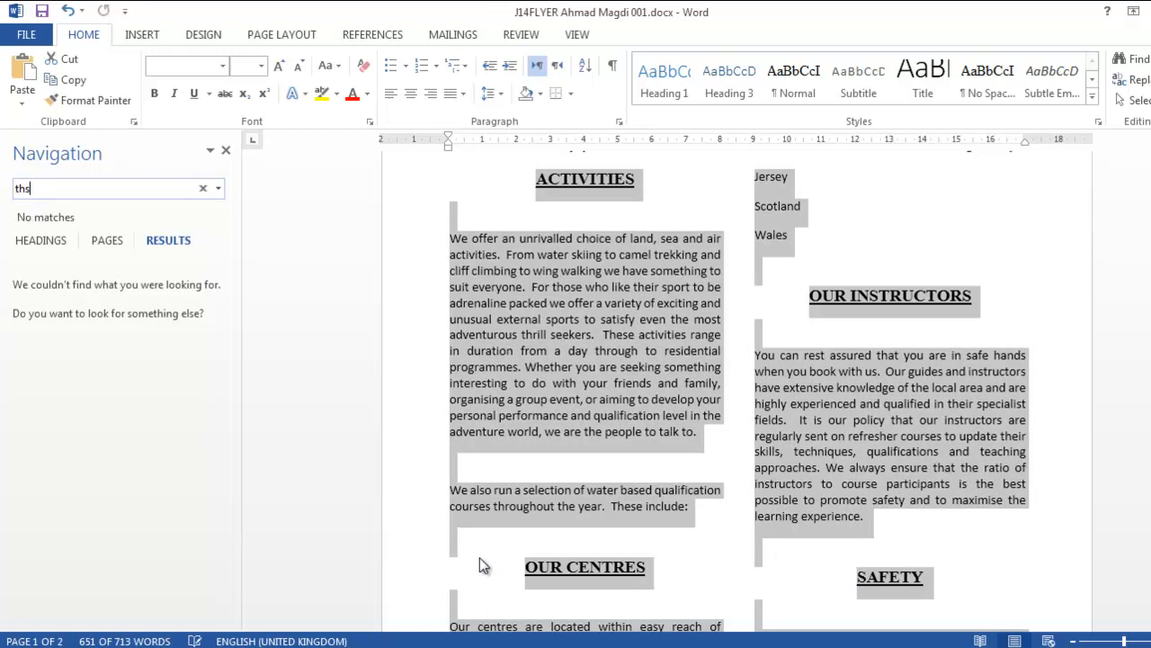
text(hese include)
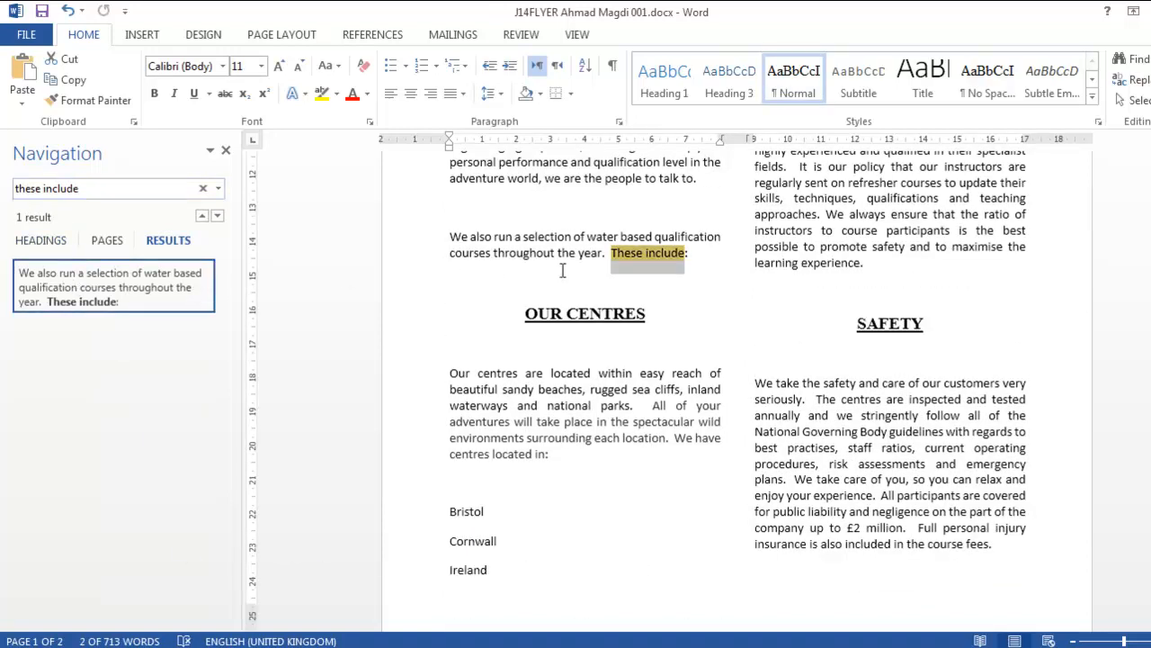
click(661, 256)
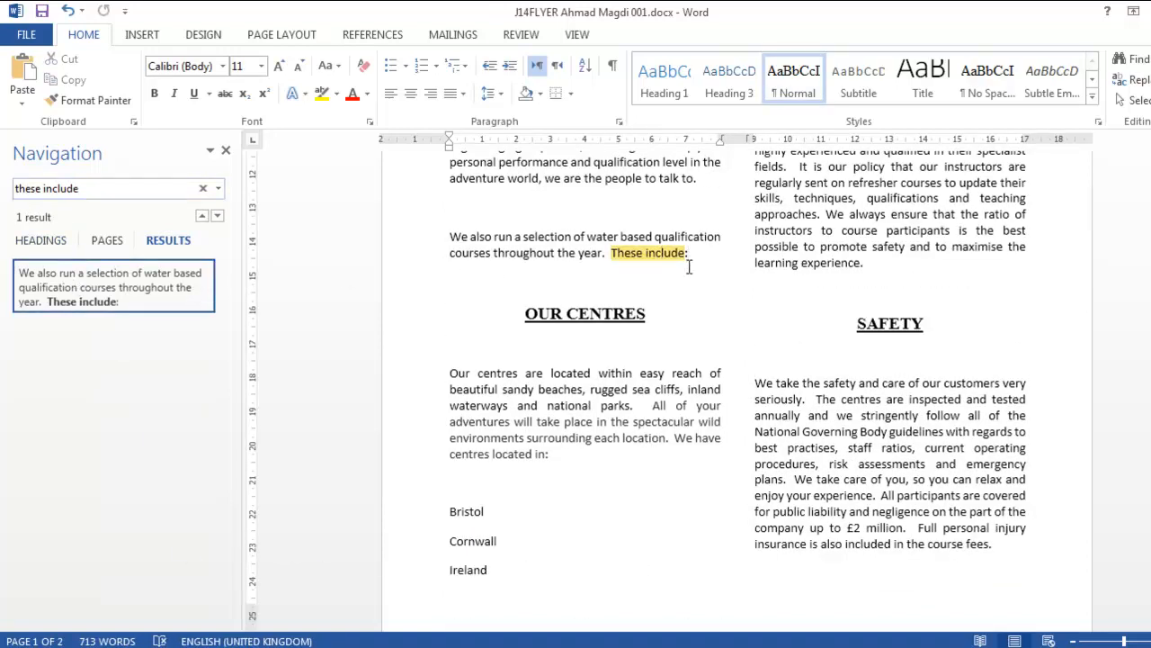
key(Return)
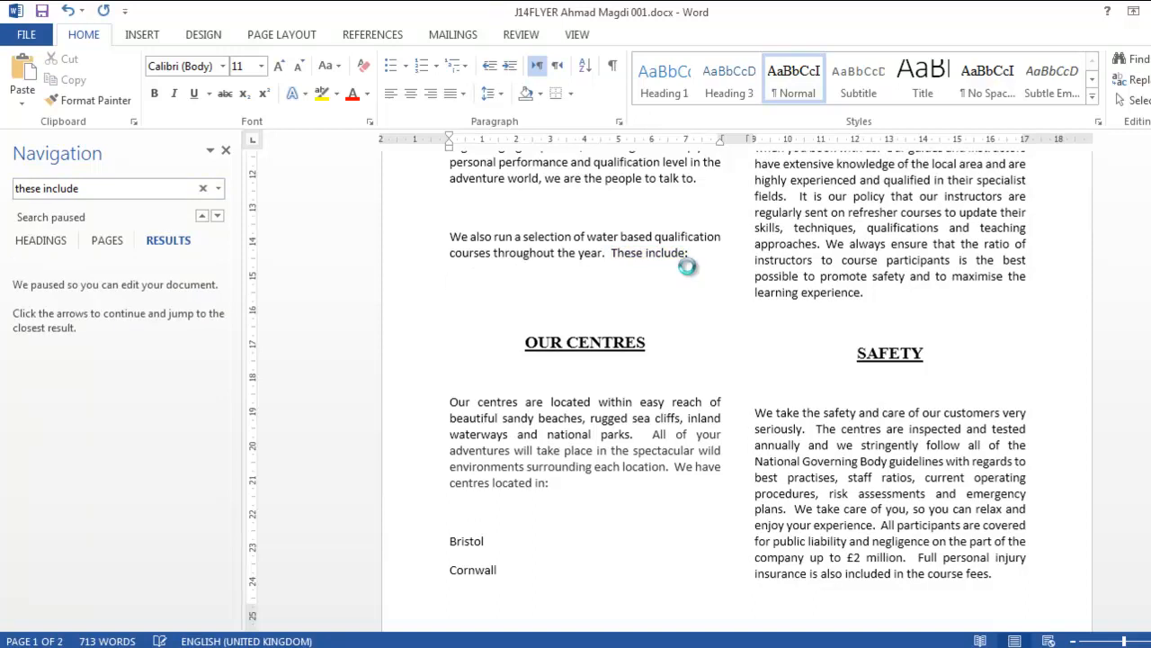
key(ctrl+v)
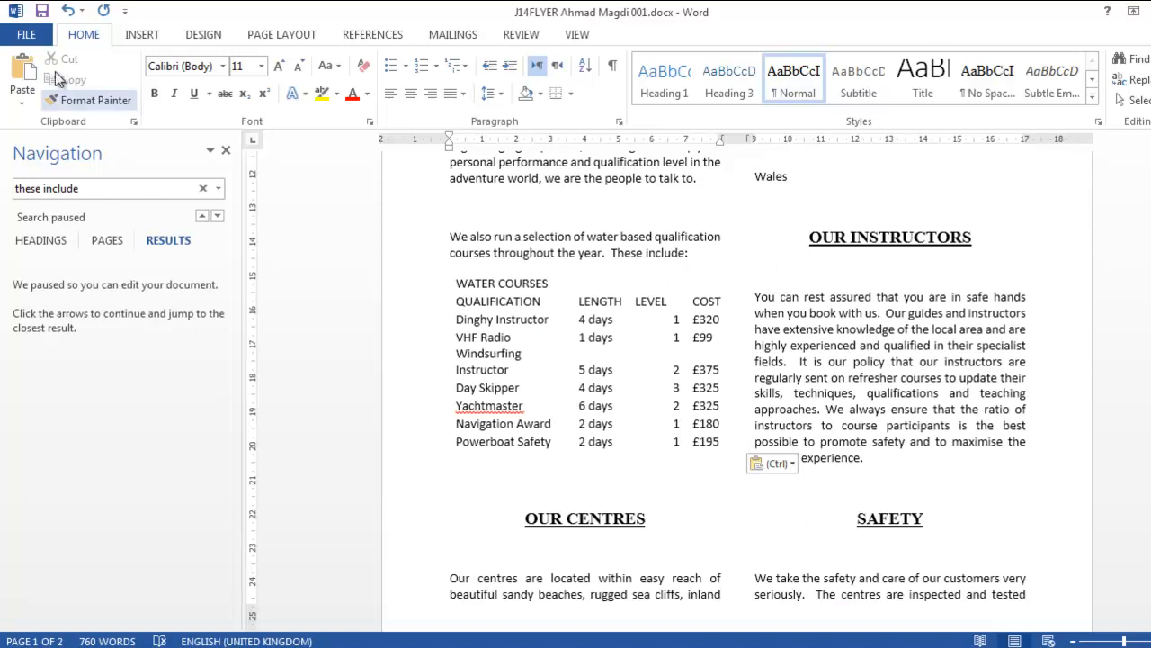
key(alt+Tab)
drag(281, 415, 366, 415)
click(362, 414)
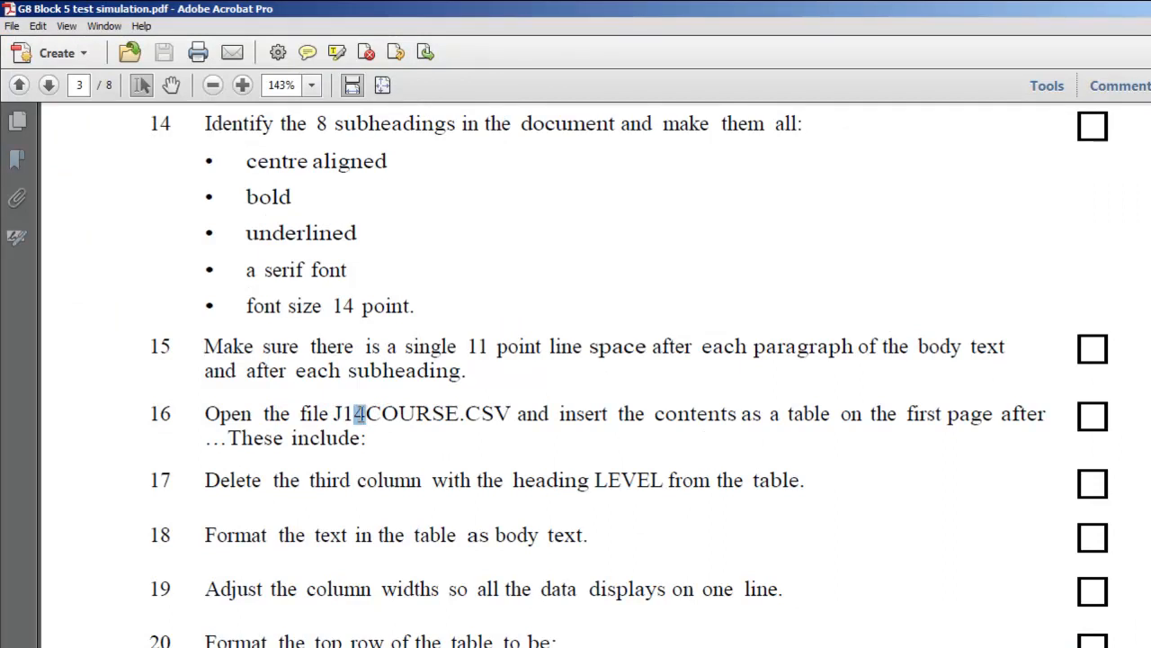
scroll(360, 409, down, 3)
drag(241, 351, 634, 354)
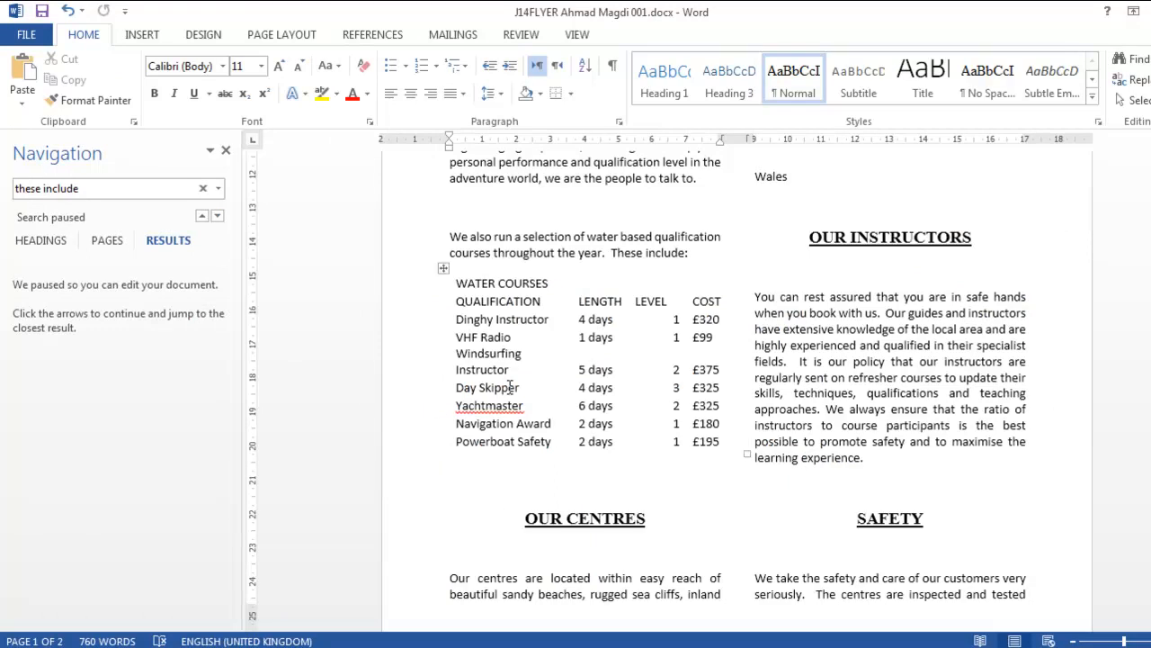
Step: Delete the LEVEL column, shifting cells left, then highlight task 18 about body text
drag(653, 302, 663, 448)
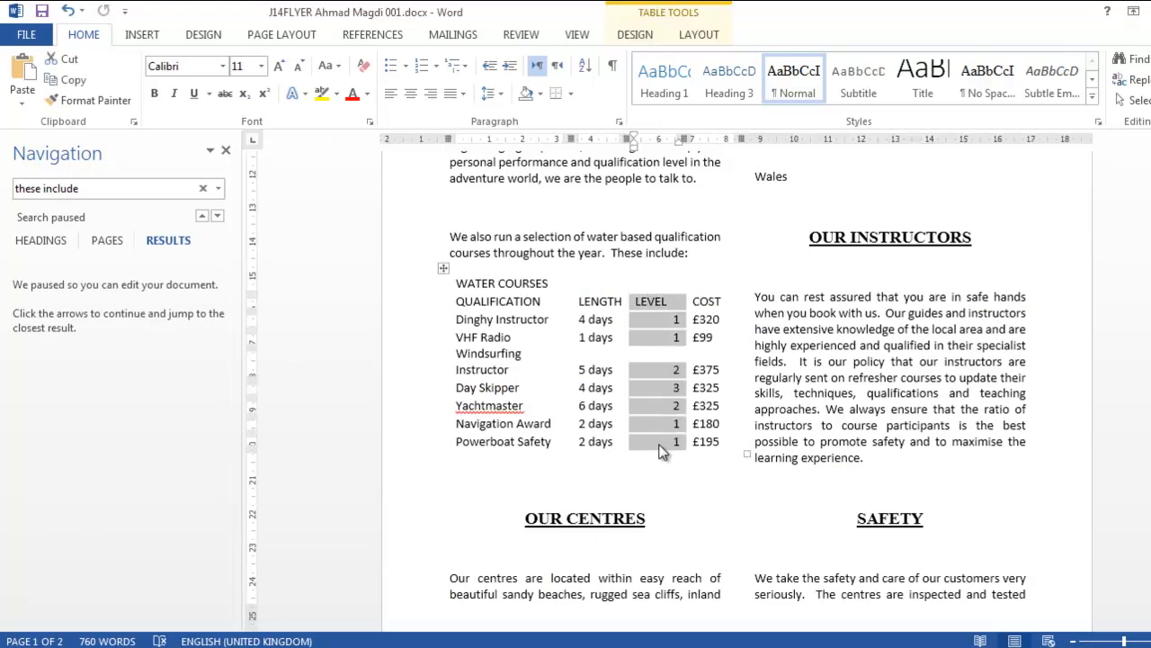
key(BackSpace)
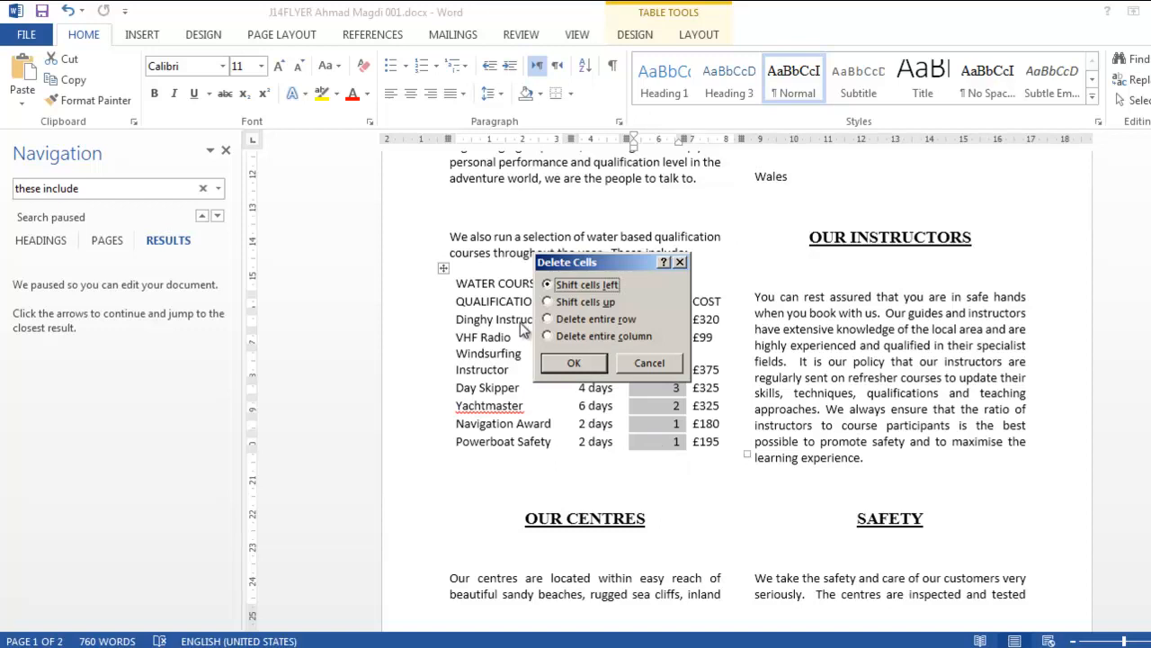
click(573, 363)
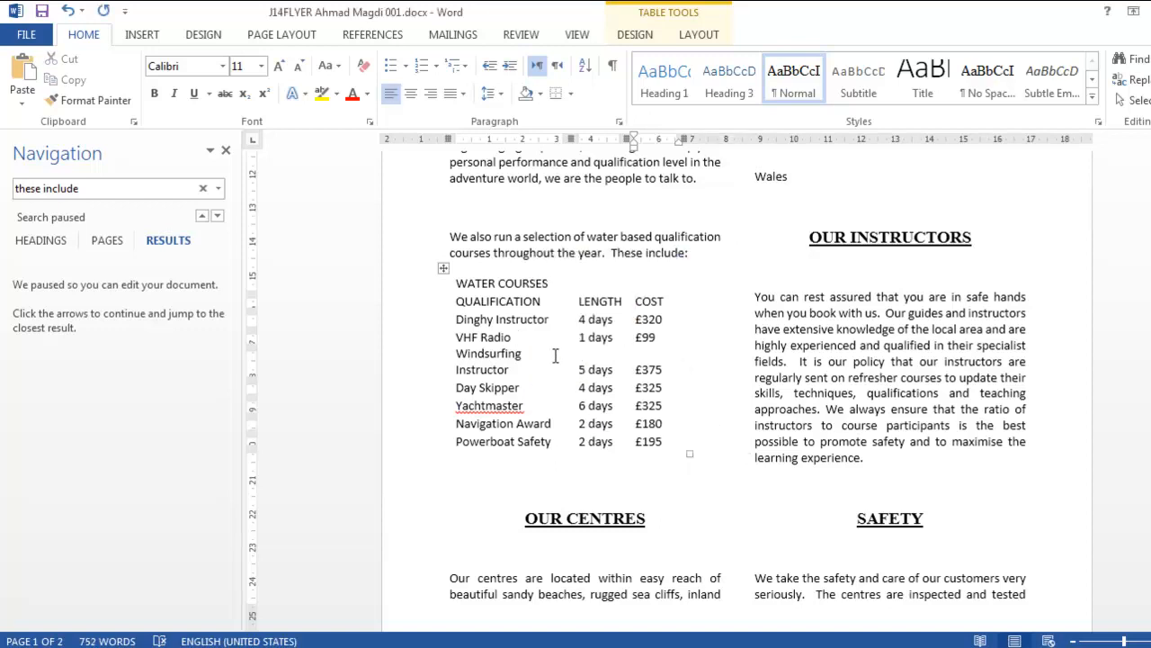
key(alt+Tab)
drag(278, 407, 583, 416)
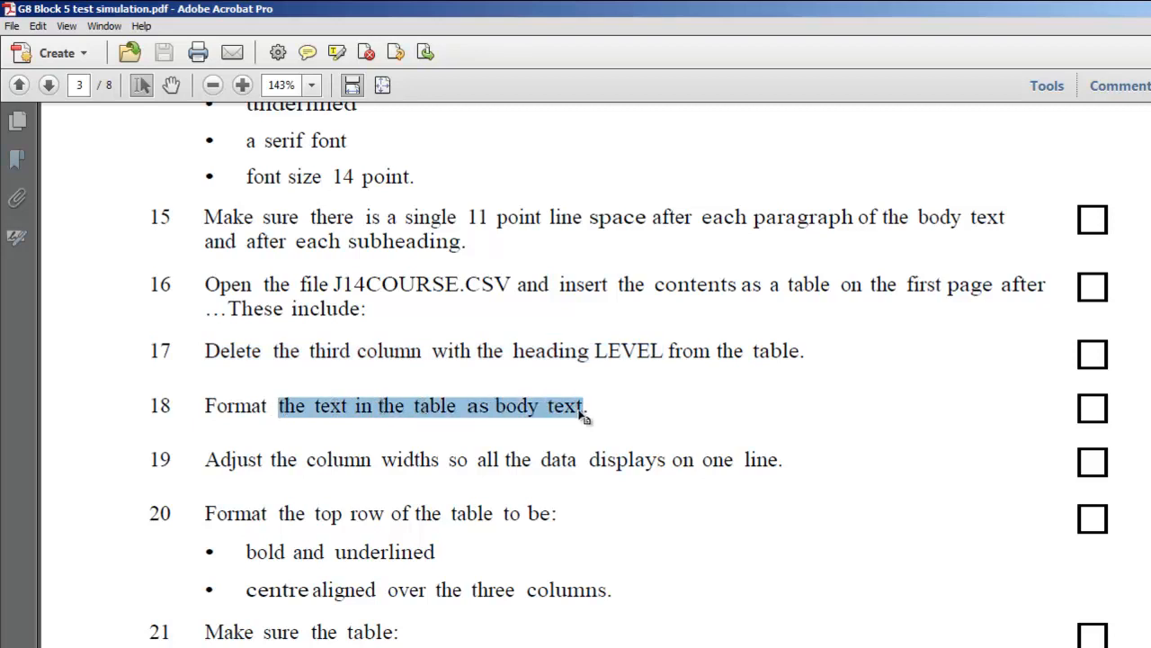
Step: Format Paint the body-text formatting from a body-text word onto the whole course table
key(alt+Tab)
double_click(826, 312)
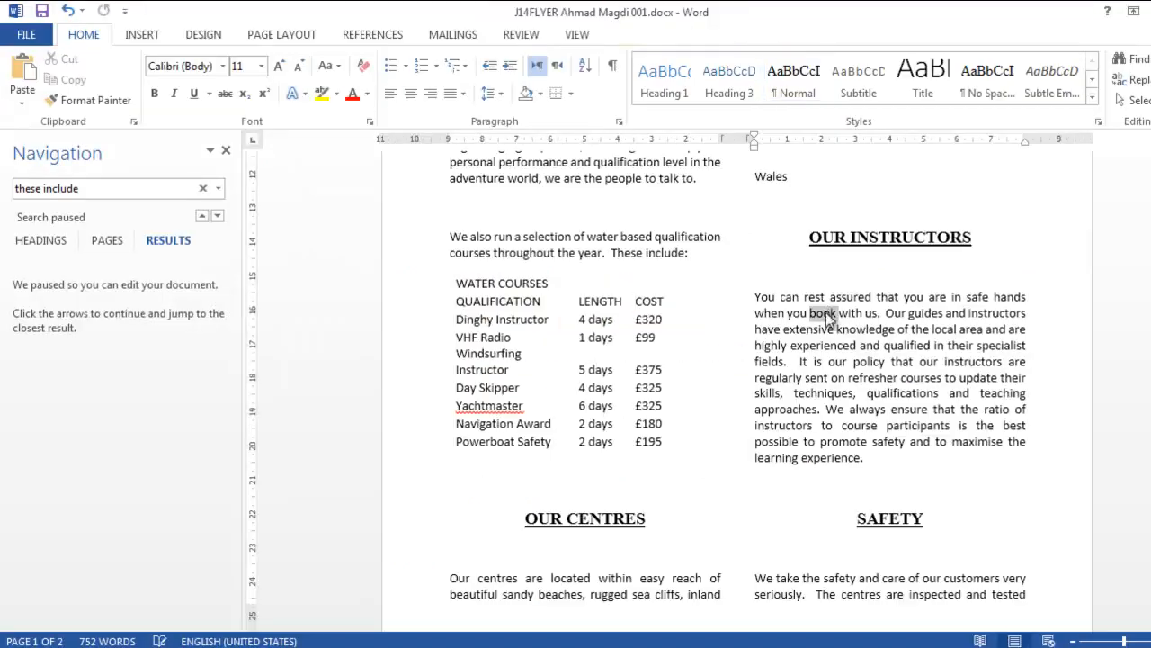
click(90, 100)
mouse_move(449, 285)
mouse_down()
mouse_move(527, 303)
mouse_move(658, 404)
mouse_move(663, 443)
mouse_up()
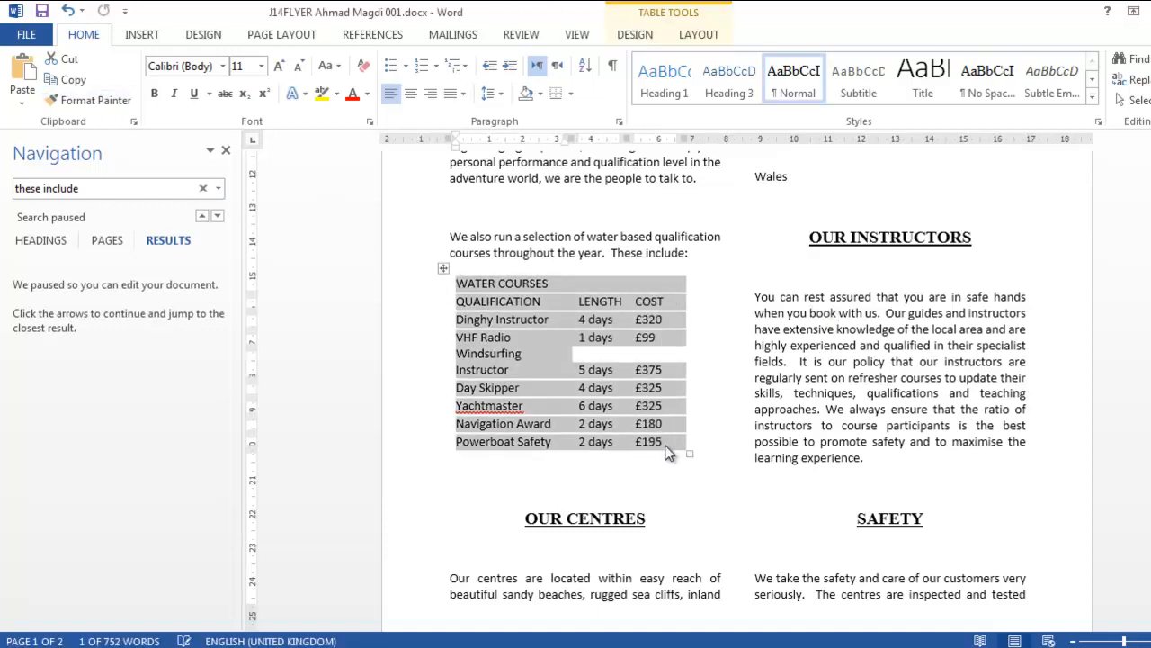
Step: Highlight task 19 about column widths in the PDF and deselect the table
key(alt+Tab)
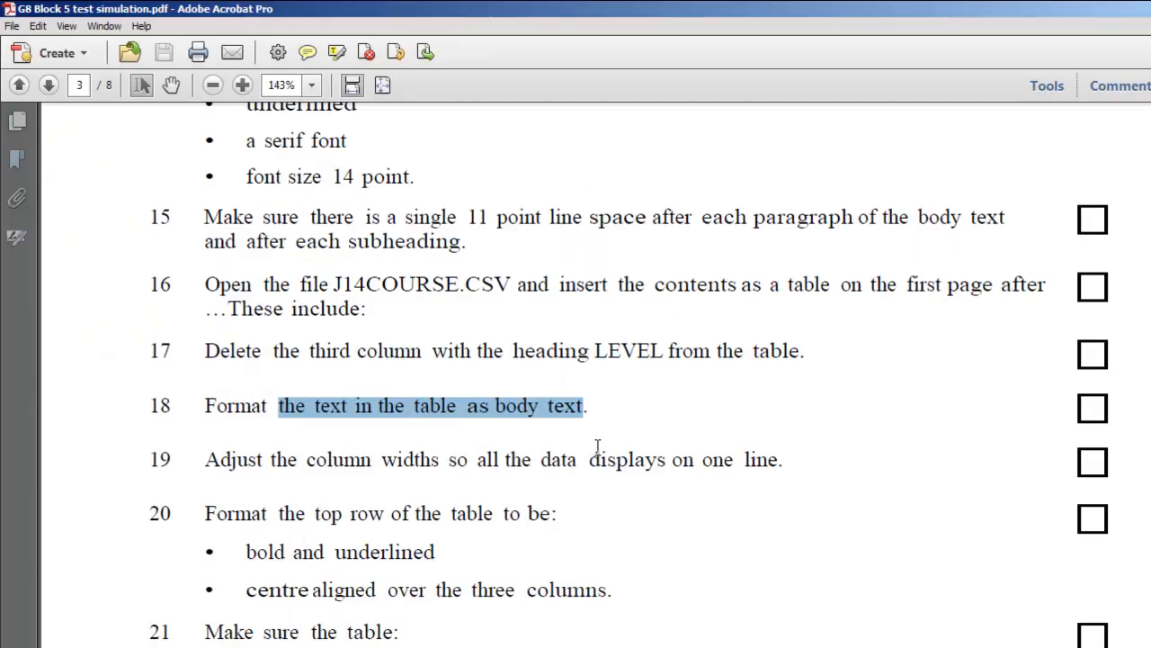
drag(262, 459, 786, 460)
key(alt+Tab)
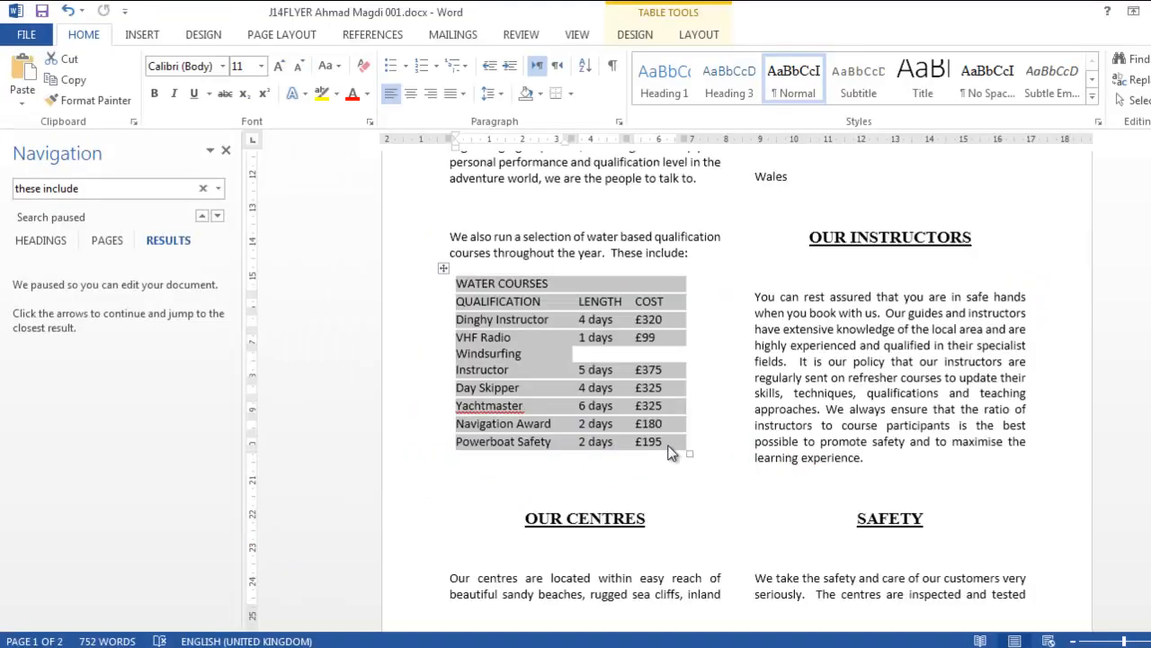
click(509, 302)
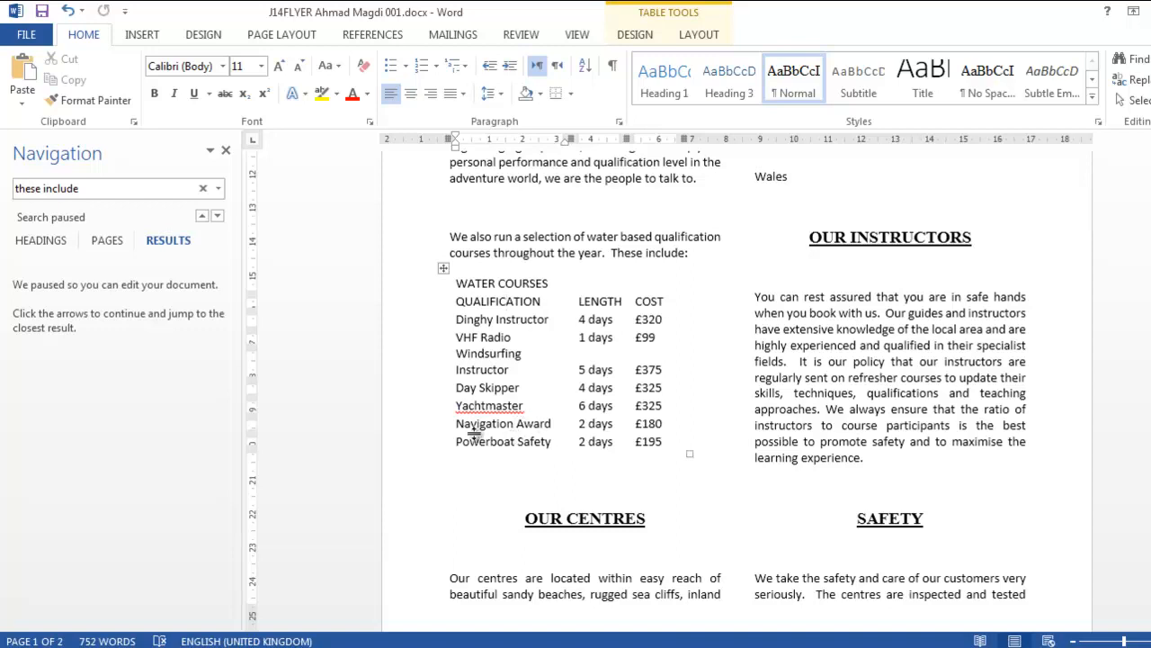
Step: Set the course table to fixed column width, then AutoFit it to contents
click(444, 268)
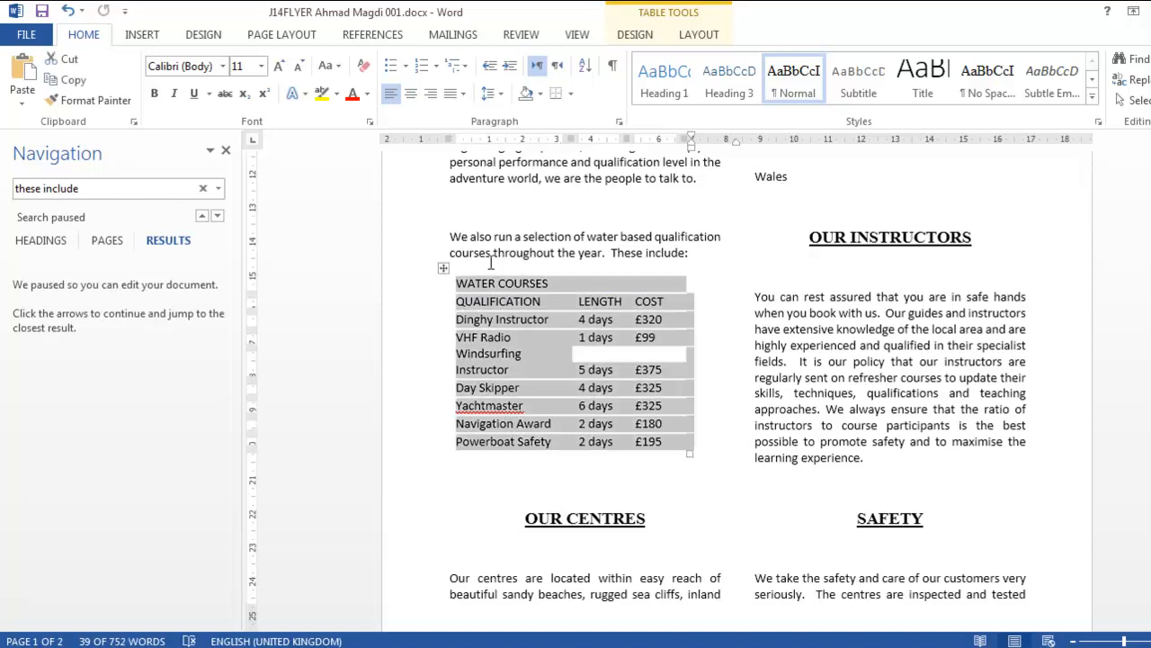
click(699, 36)
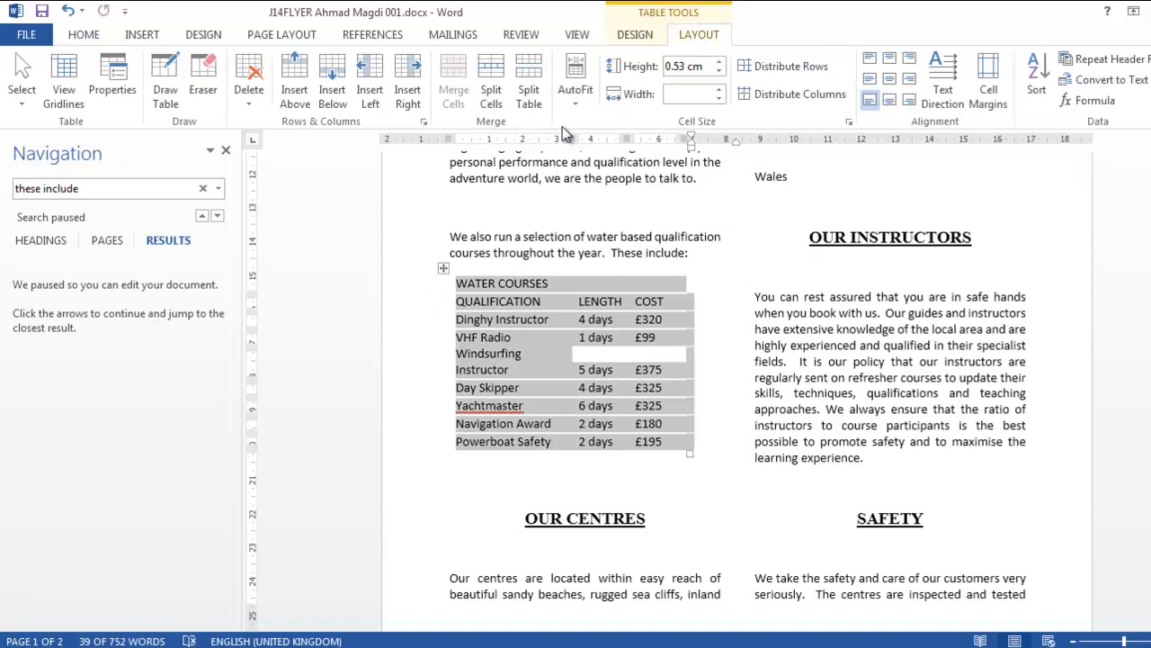
click(575, 85)
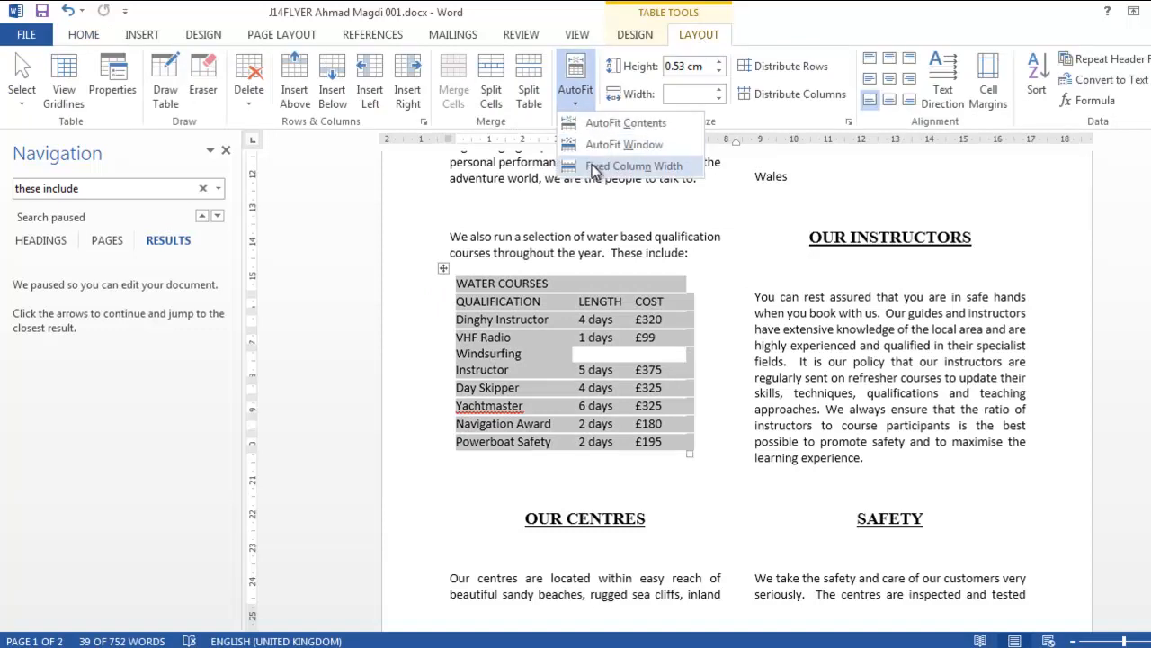
click(596, 165)
click(585, 93)
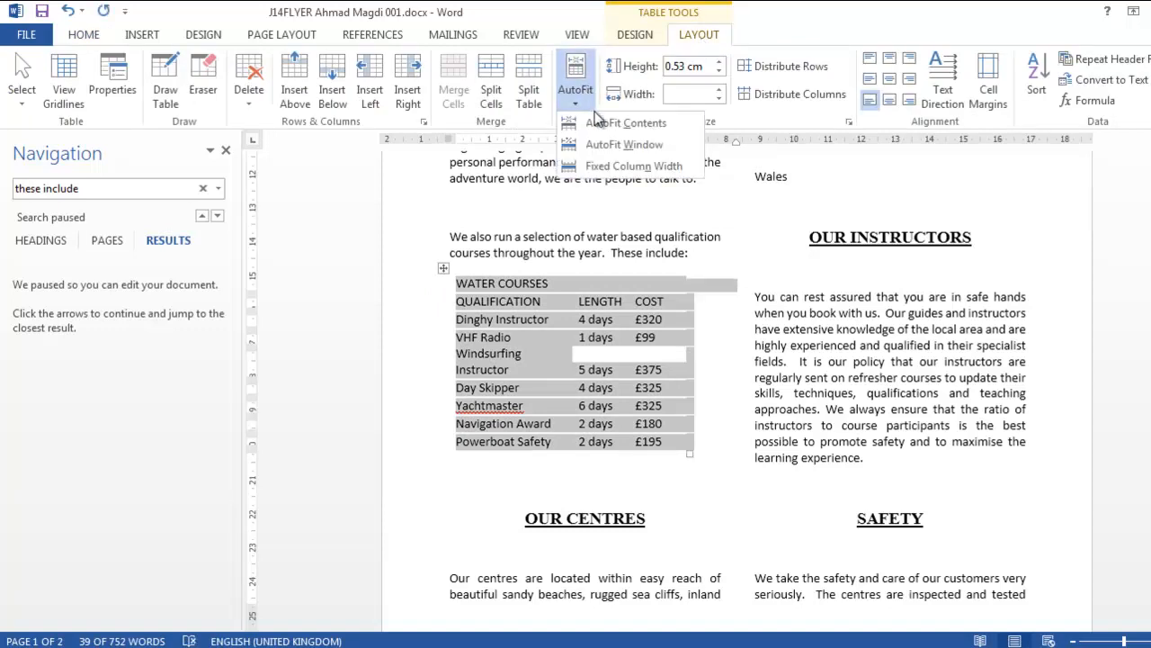
click(601, 127)
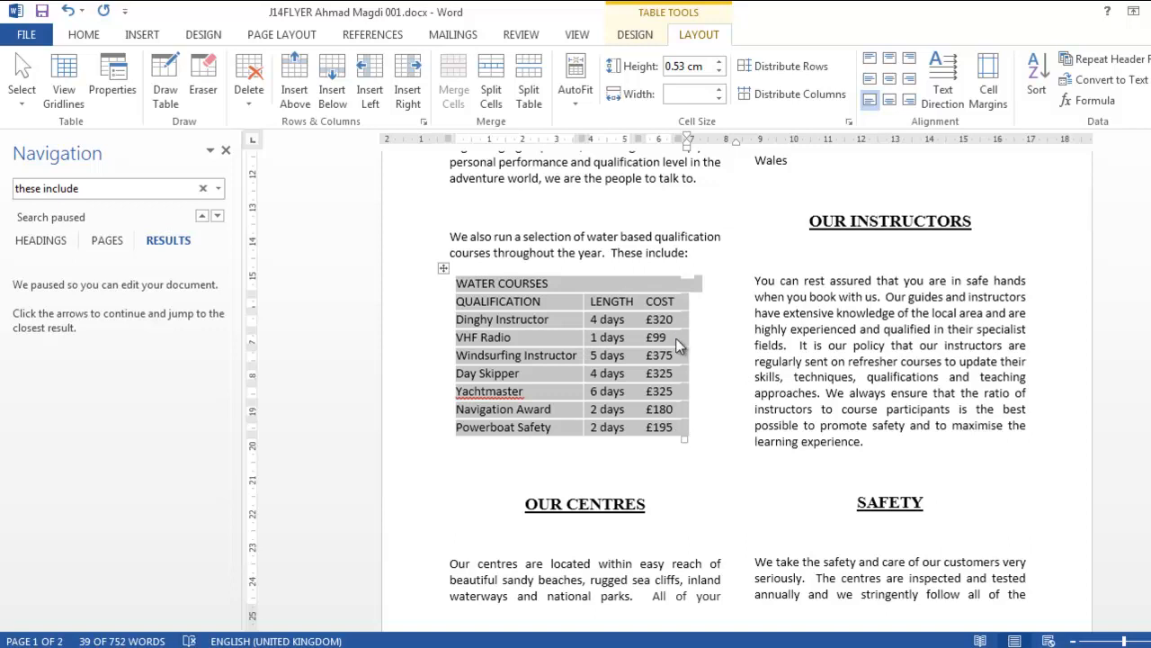
Step: Try narrowing the LENGTH column, undo it, and scroll the task sheet to task 20
click(572, 316)
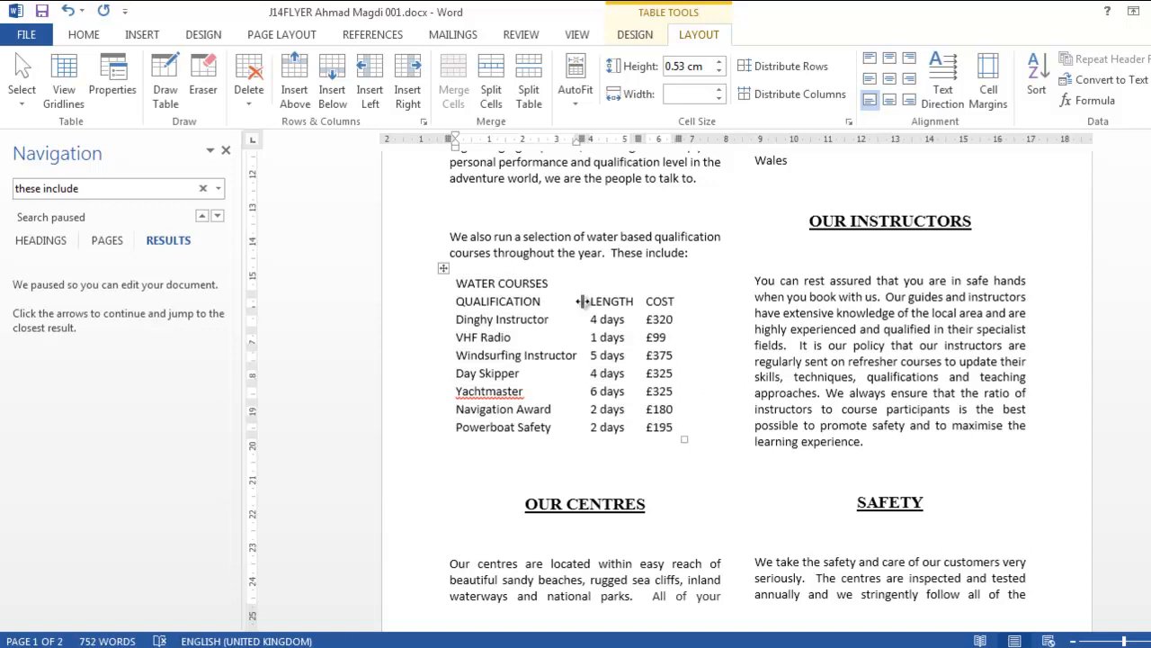
drag(581, 301, 612, 304)
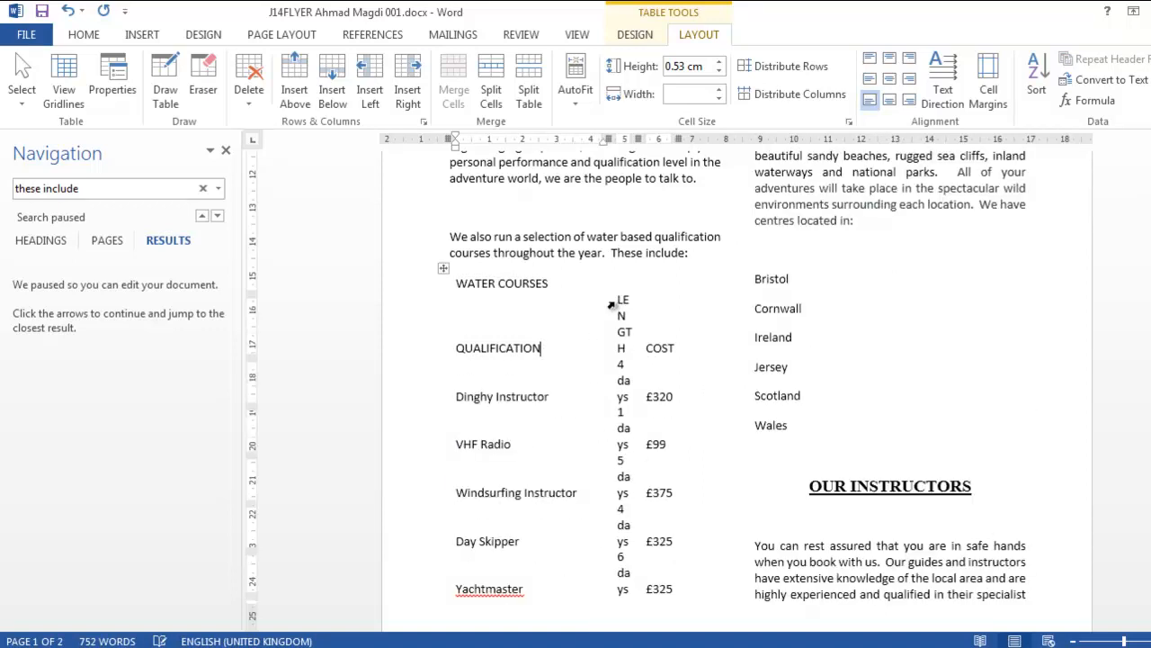
key(ctrl+z)
key(alt+Tab)
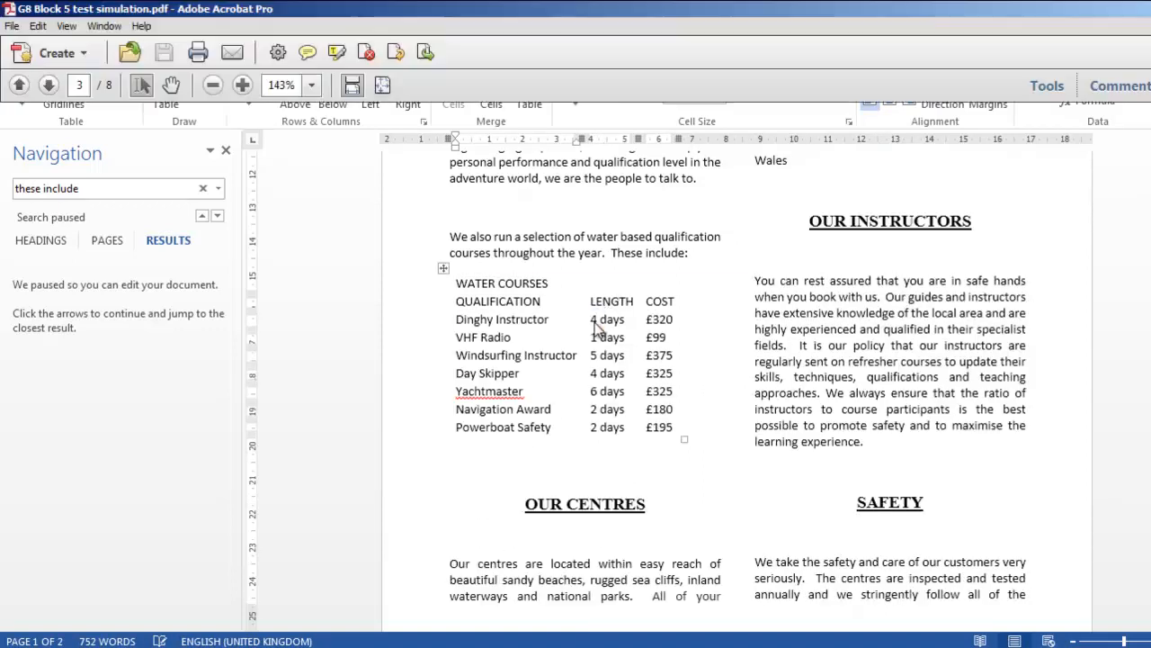
scroll(275, 427, down, 2)
Step: Highlight the next table formatting requirements in the task sheet
drag(279, 427, 477, 429)
scroll(319, 360, down, 2)
drag(249, 378, 369, 387)
Step: Make the table's top two rows bold and underlined, then widen the table slightly
key(alt+Tab)
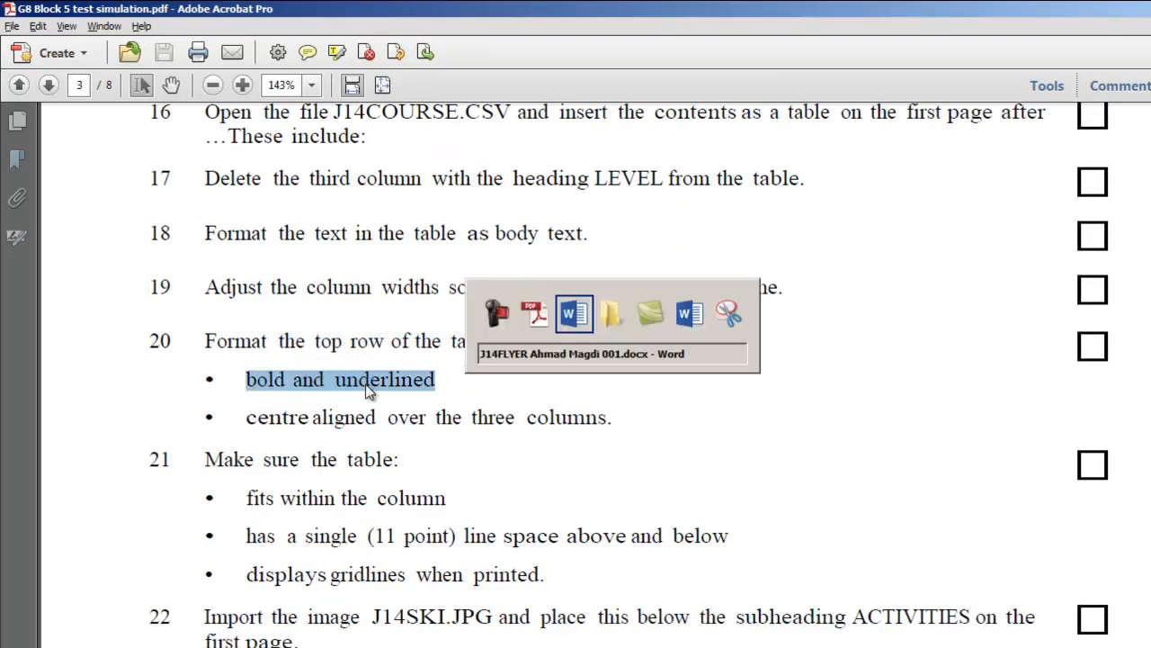
drag(457, 284, 640, 308)
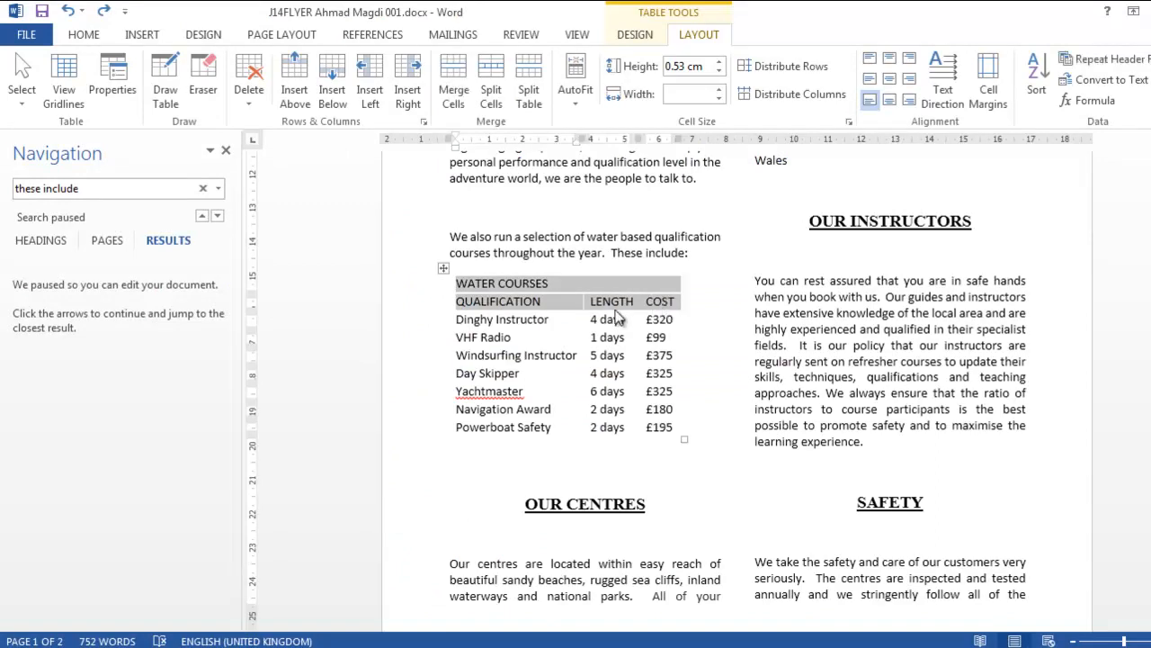
click(87, 36)
click(154, 93)
click(194, 93)
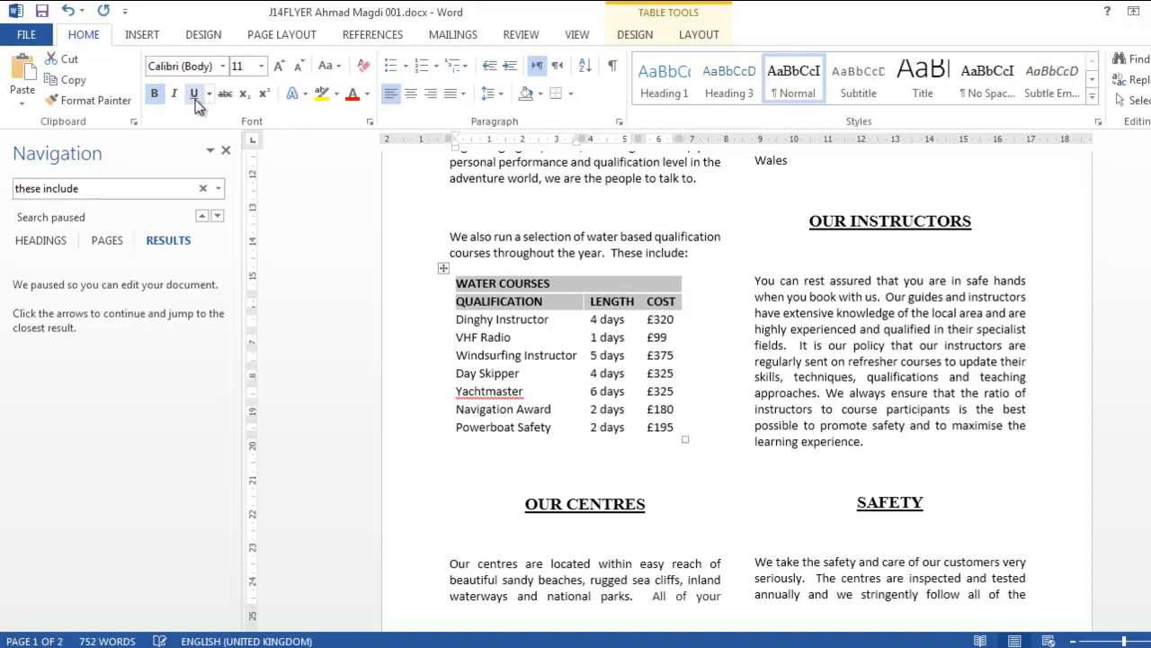
click(489, 286)
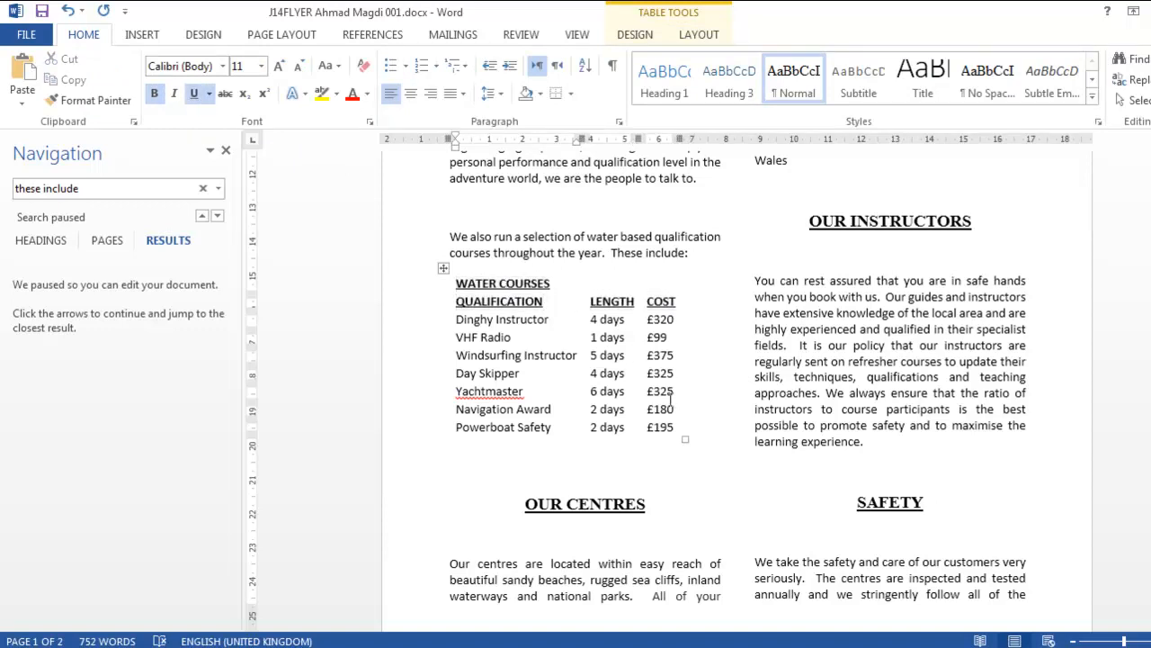
drag(686, 437, 711, 422)
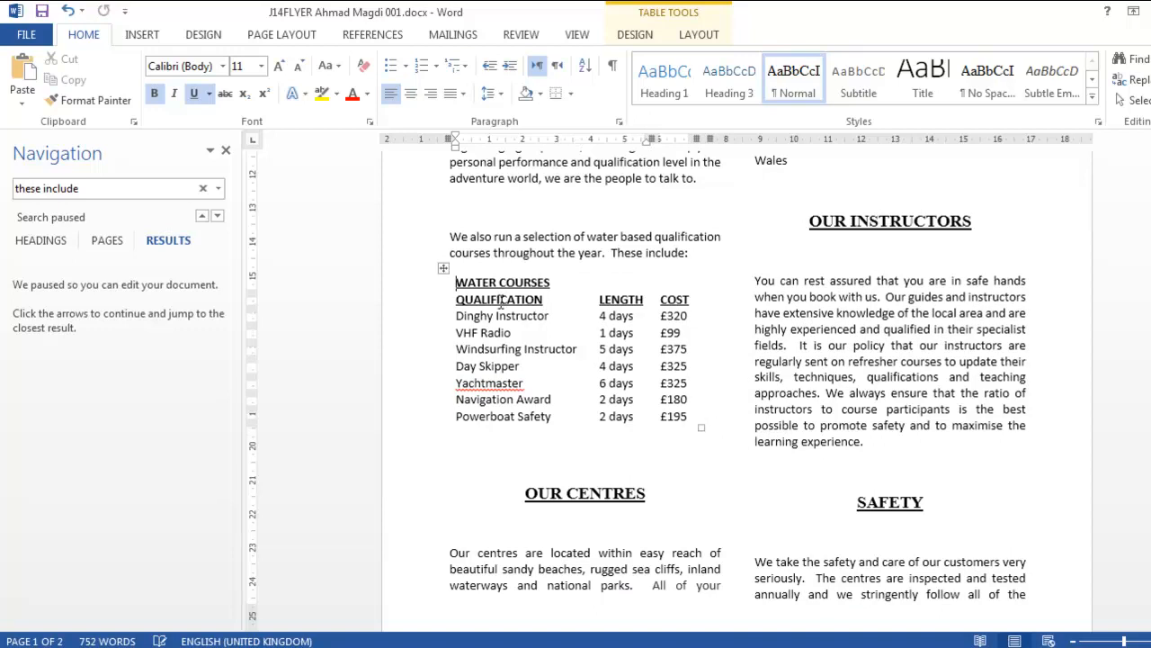
Step: Temporarily apply All Borders to the table to inspect its cells, then undo
click(549, 283)
click(444, 268)
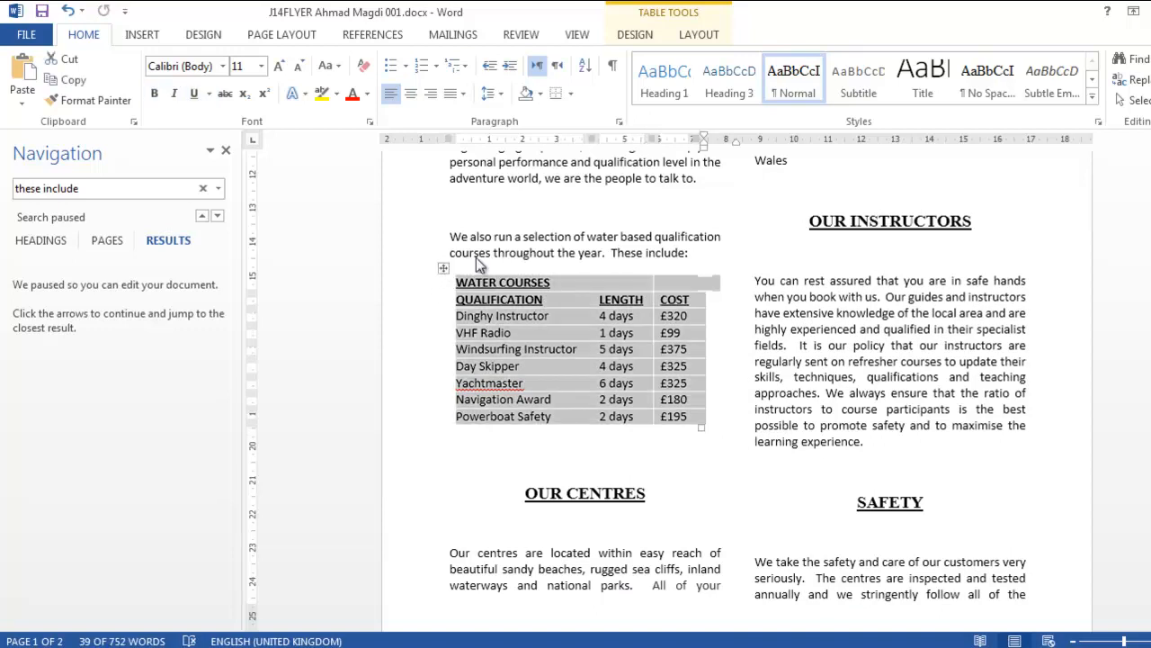
click(699, 36)
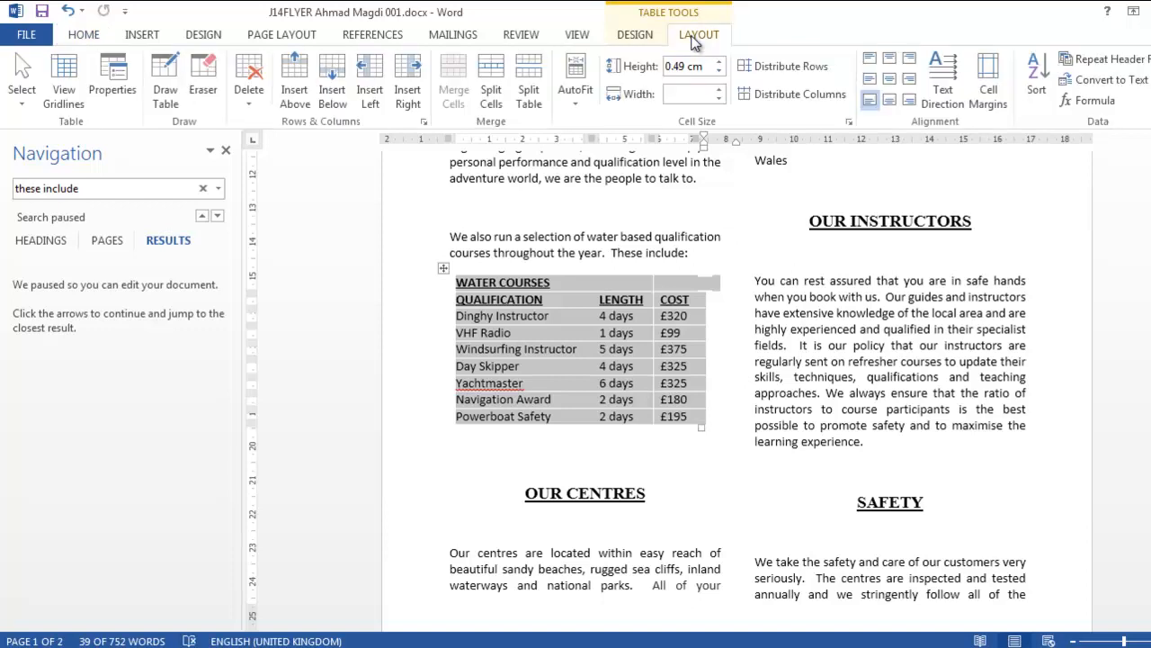
click(647, 37)
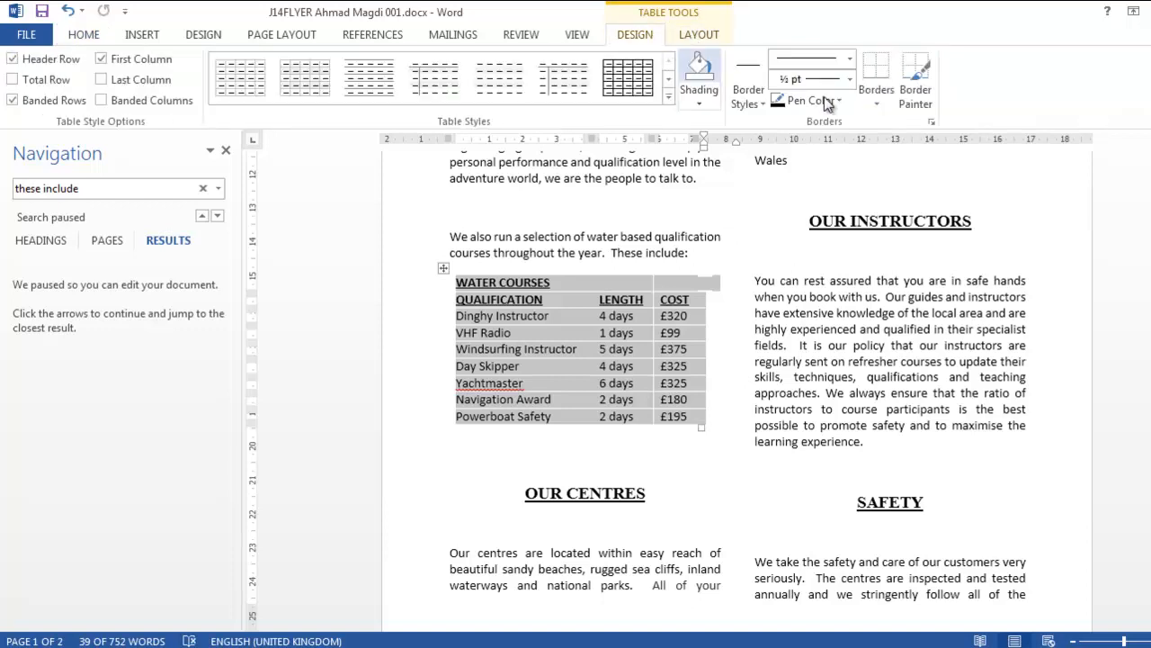
click(884, 105)
click(893, 232)
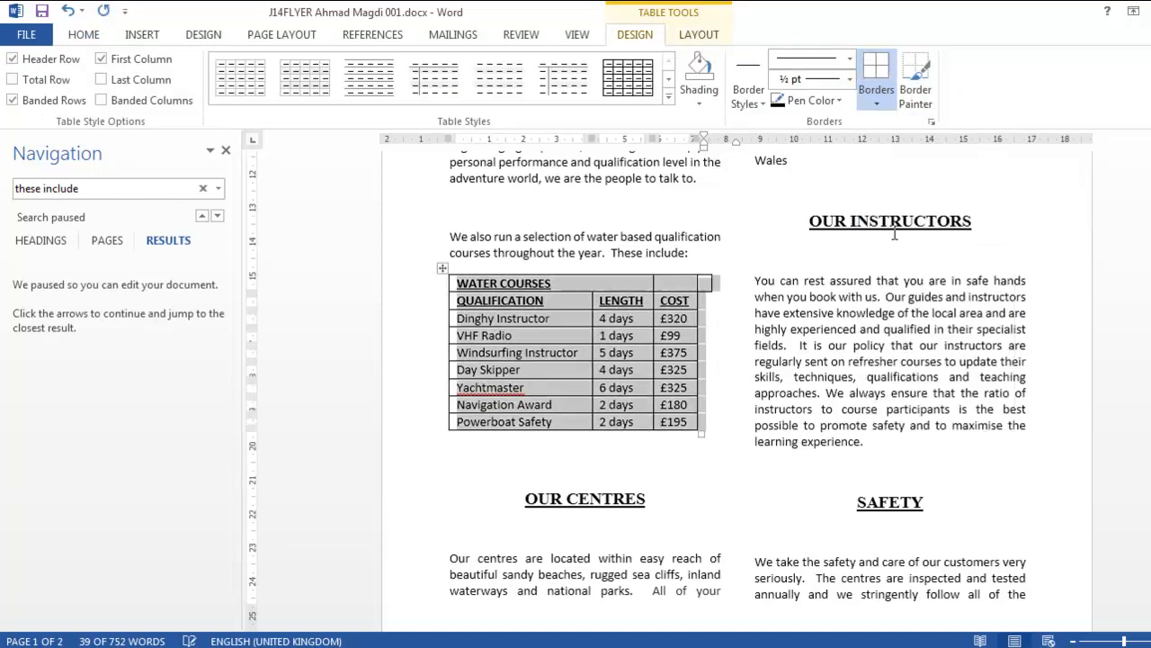
click(555, 302)
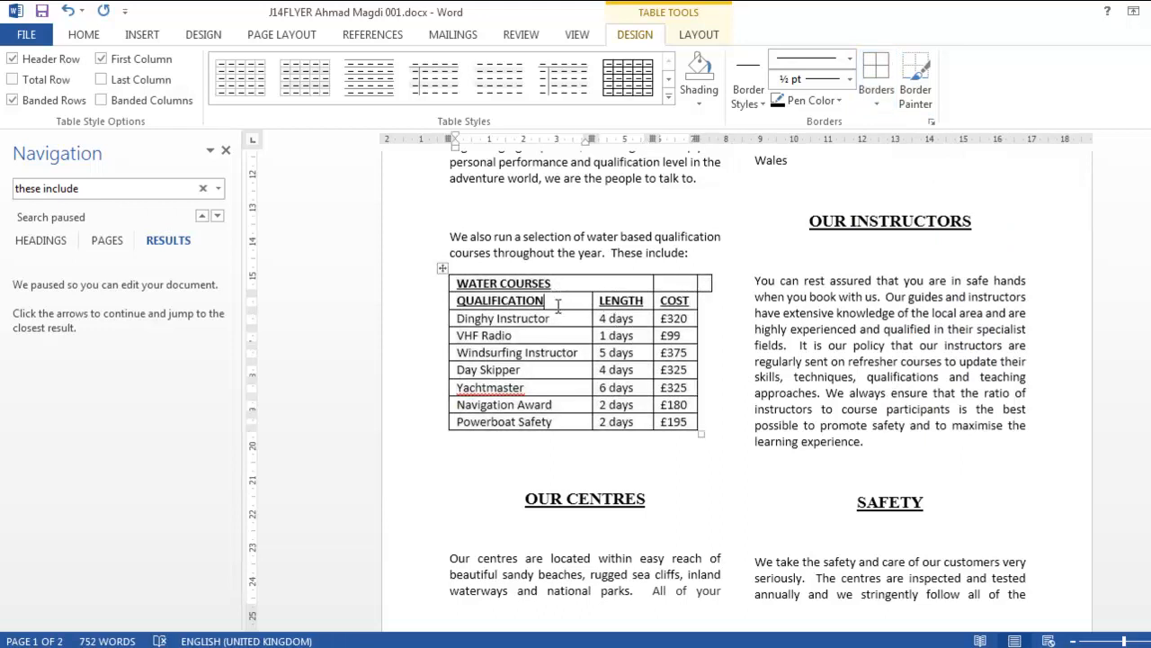
key(ctrl+z)
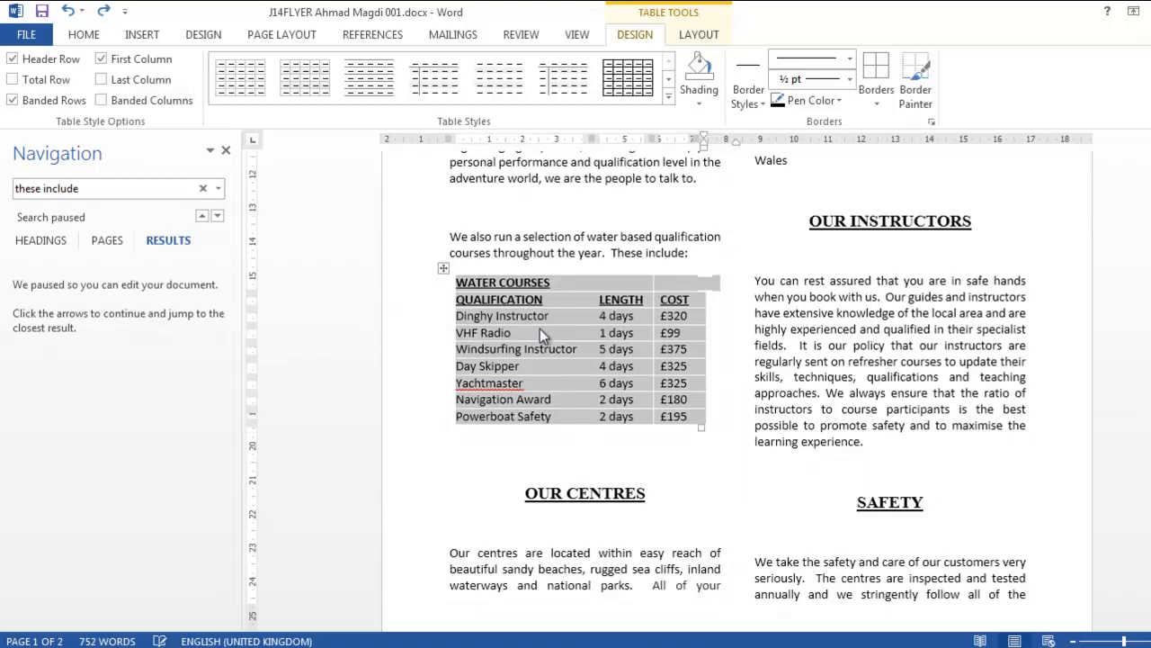
Step: Check the table's right-hand edge and reapply All Borders to reveal the stray cell
click(712, 283)
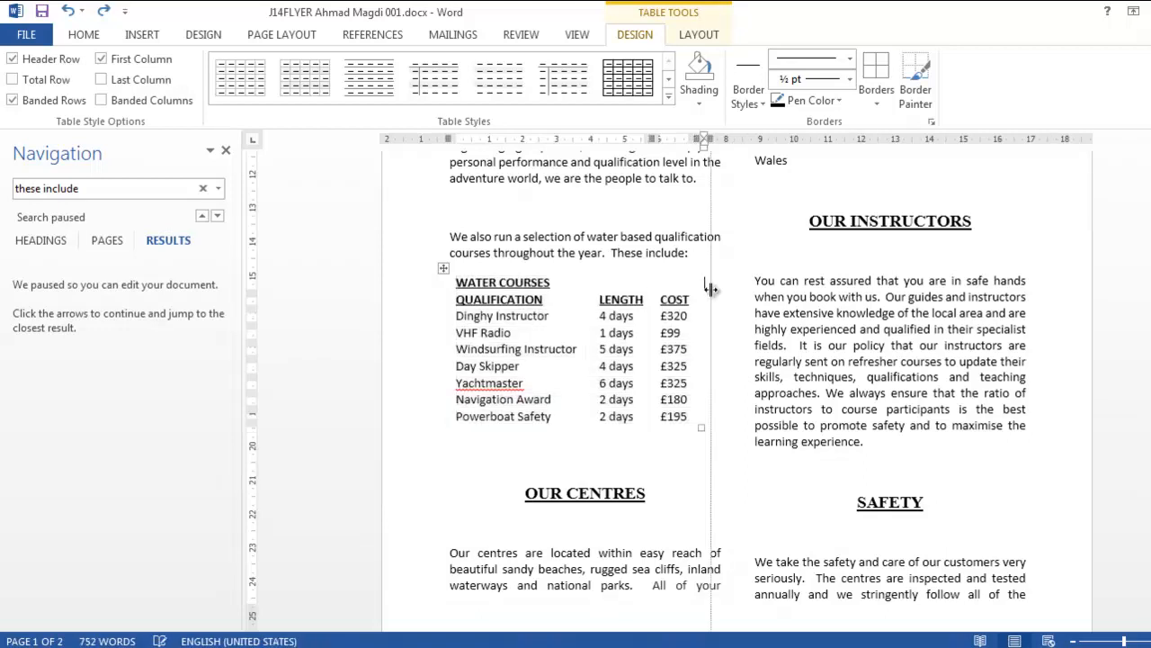
drag(710, 284, 714, 437)
click(714, 435)
click(700, 294)
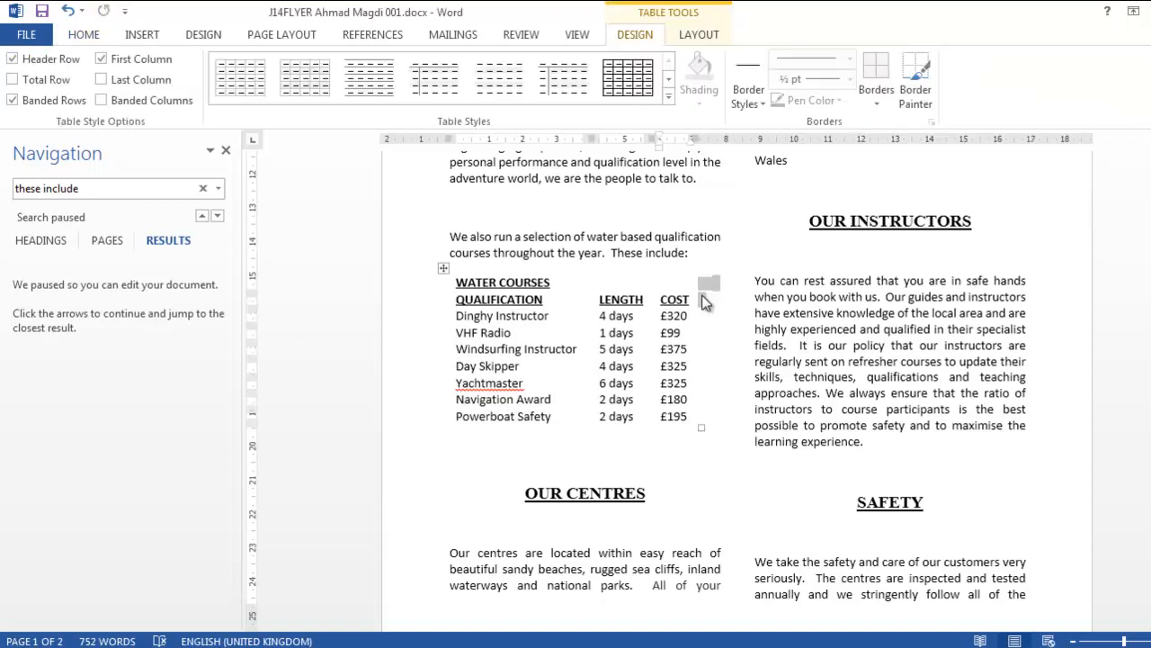
click(443, 268)
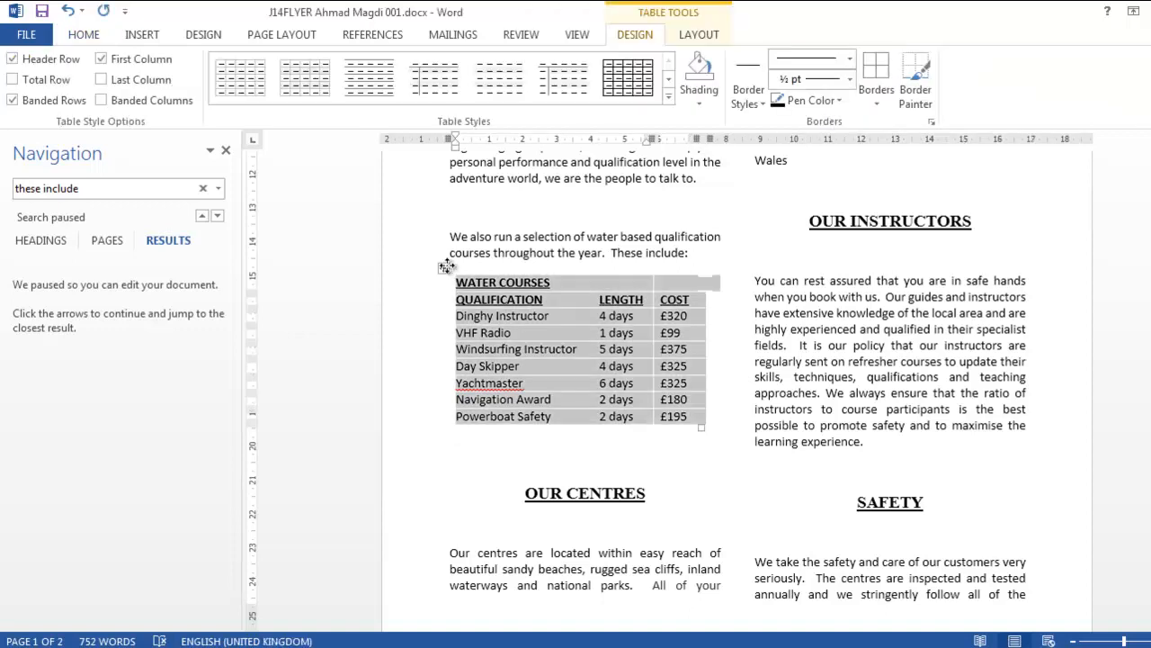
click(876, 103)
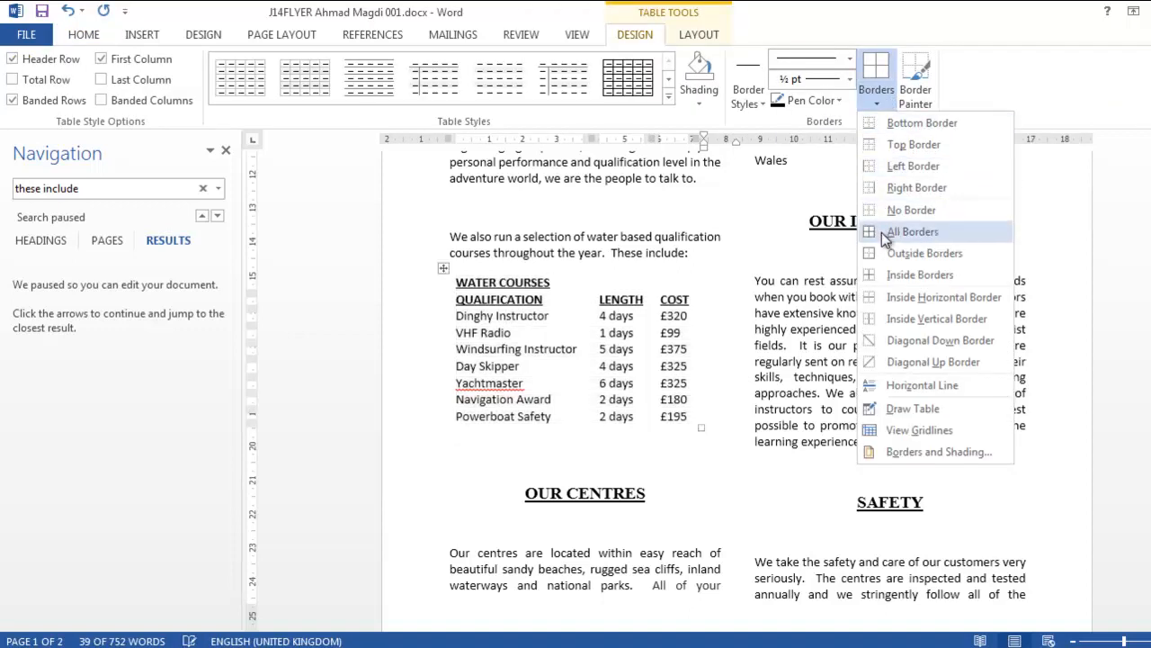
click(893, 231)
click(703, 285)
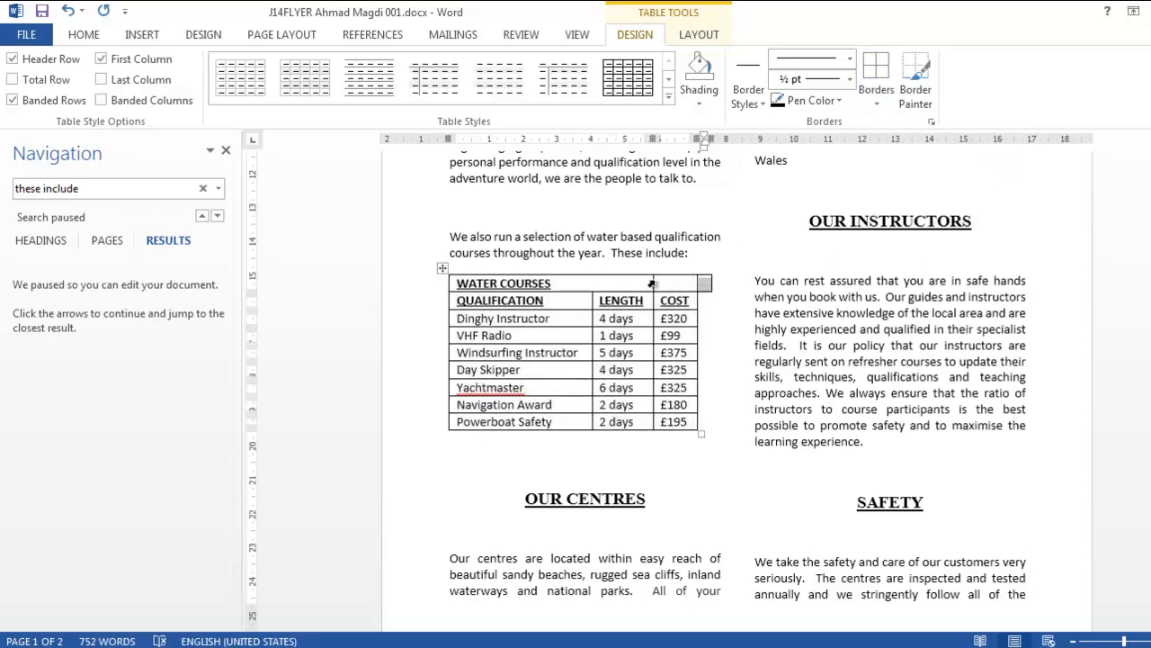
Step: Delete the stray empty end cell, shifting cells left, and set the table to No Border
mouse_move(654, 283)
mouse_down()
mouse_move(627, 283)
mouse_move(678, 284)
mouse_move(656, 285)
mouse_up()
key(ctrl+z)
key(BackSpace)
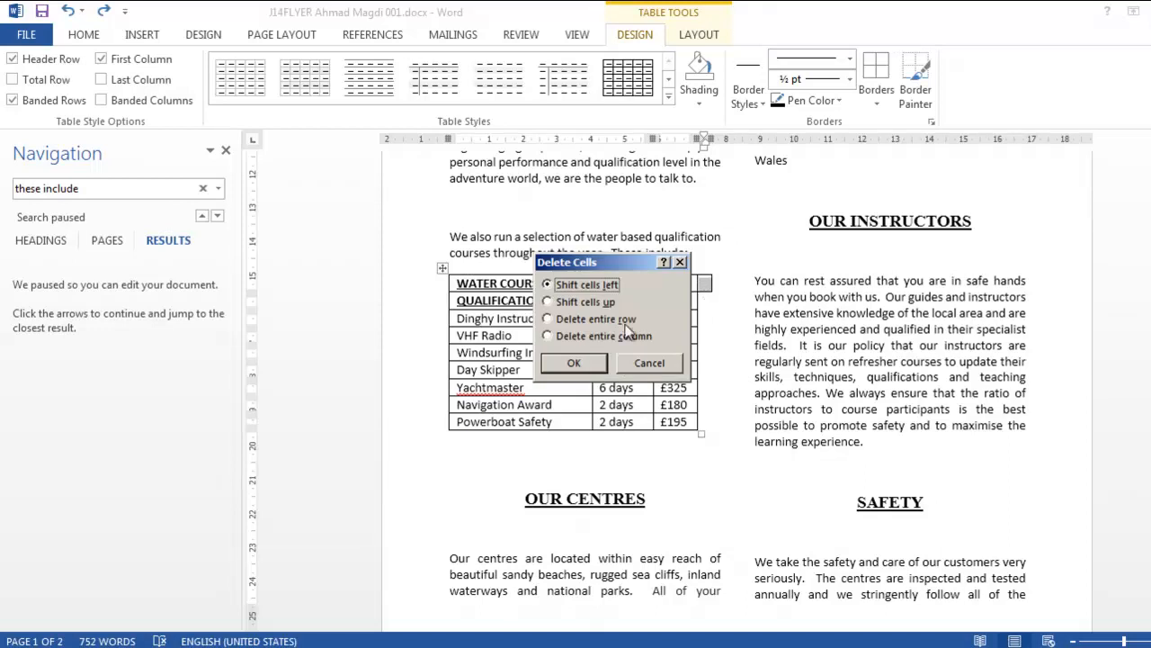
click(580, 360)
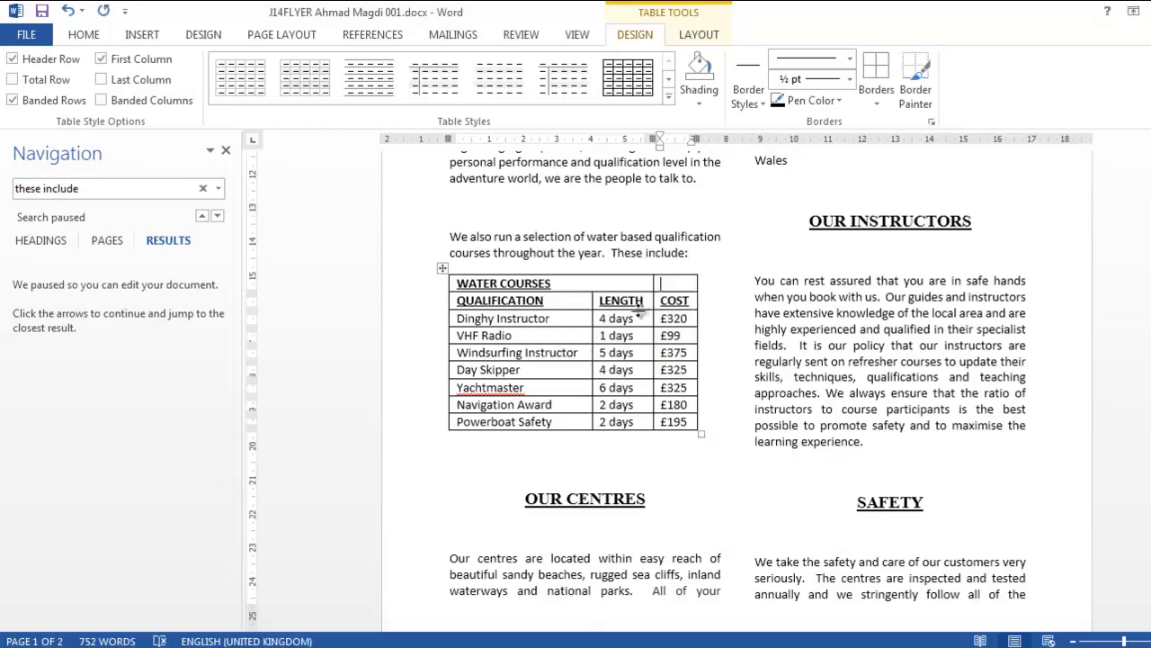
click(443, 268)
click(876, 99)
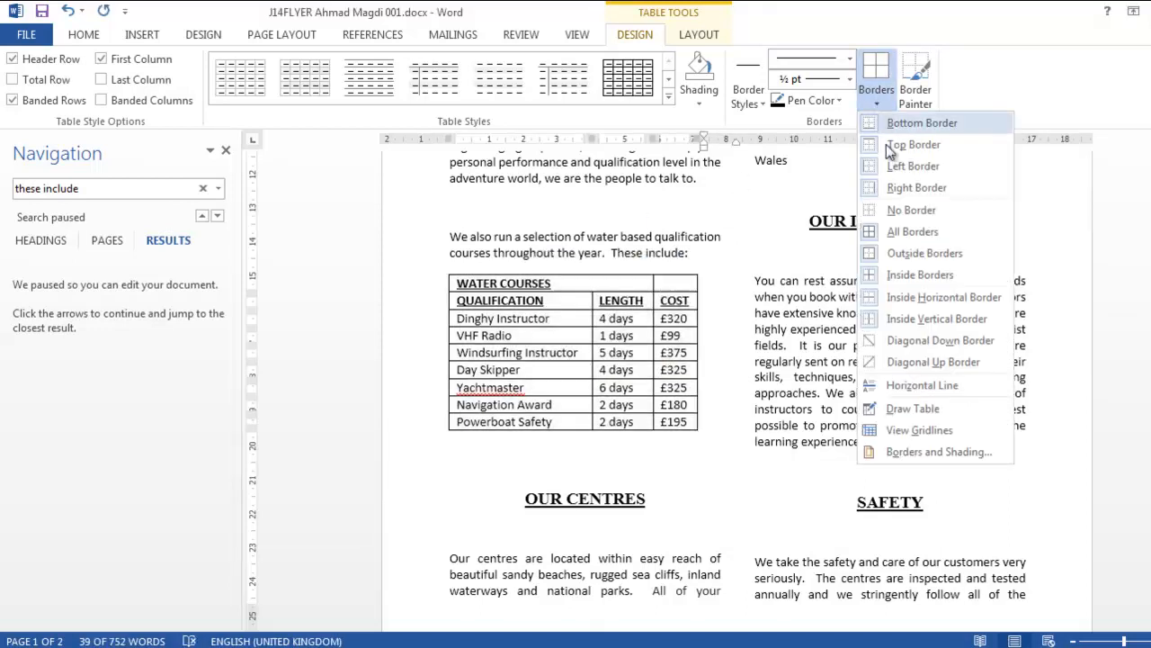
click(896, 214)
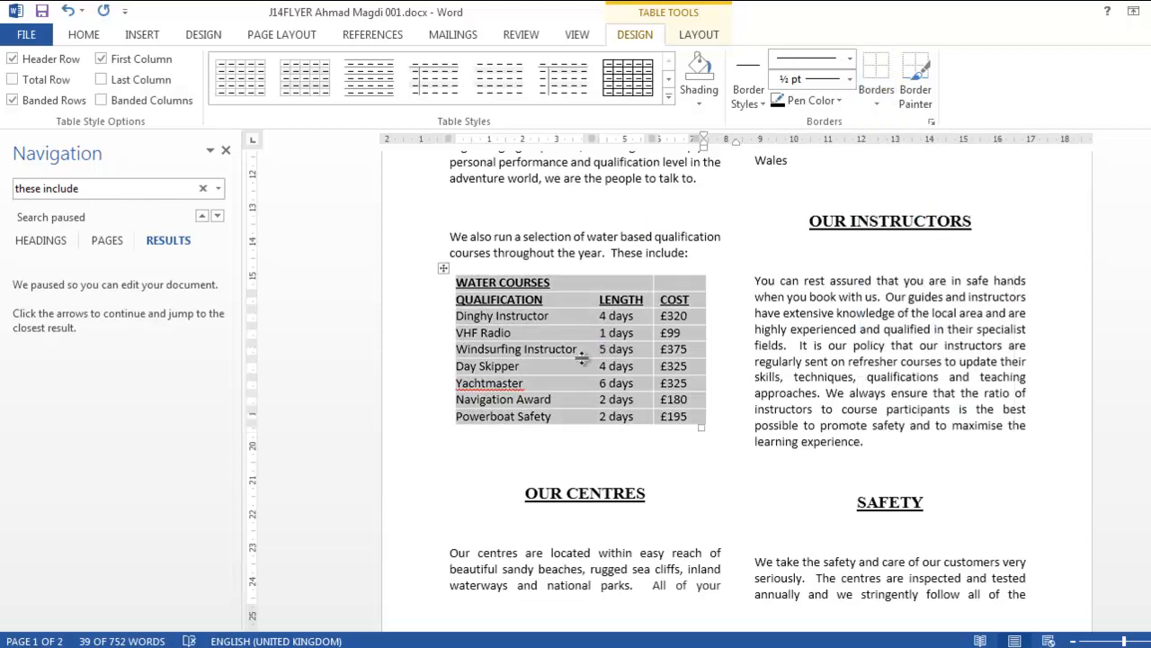
Step: Highlight the centre-alignment requirement in the task sheet
key(alt+Tab)
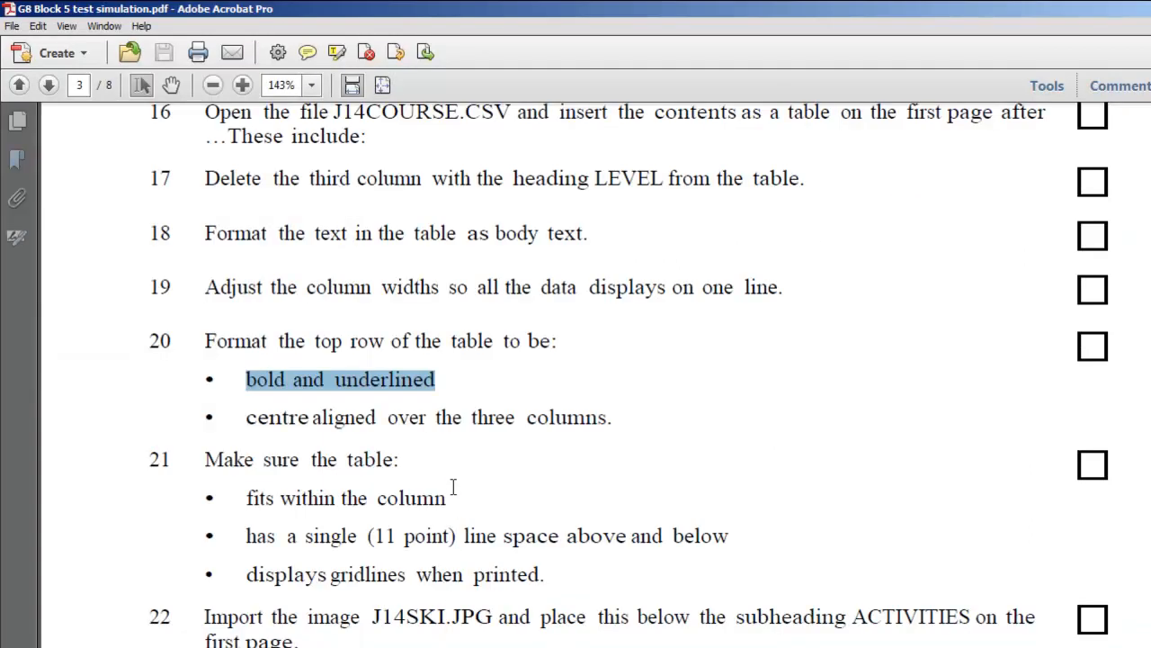
drag(309, 331, 533, 336)
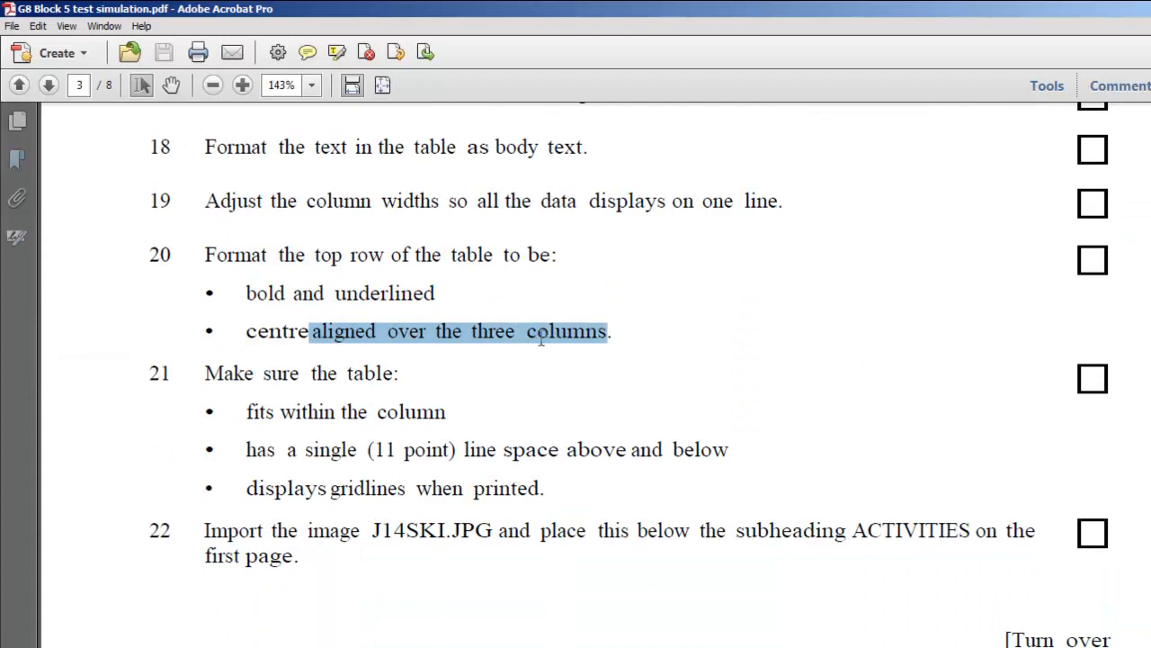
key(alt+Tab)
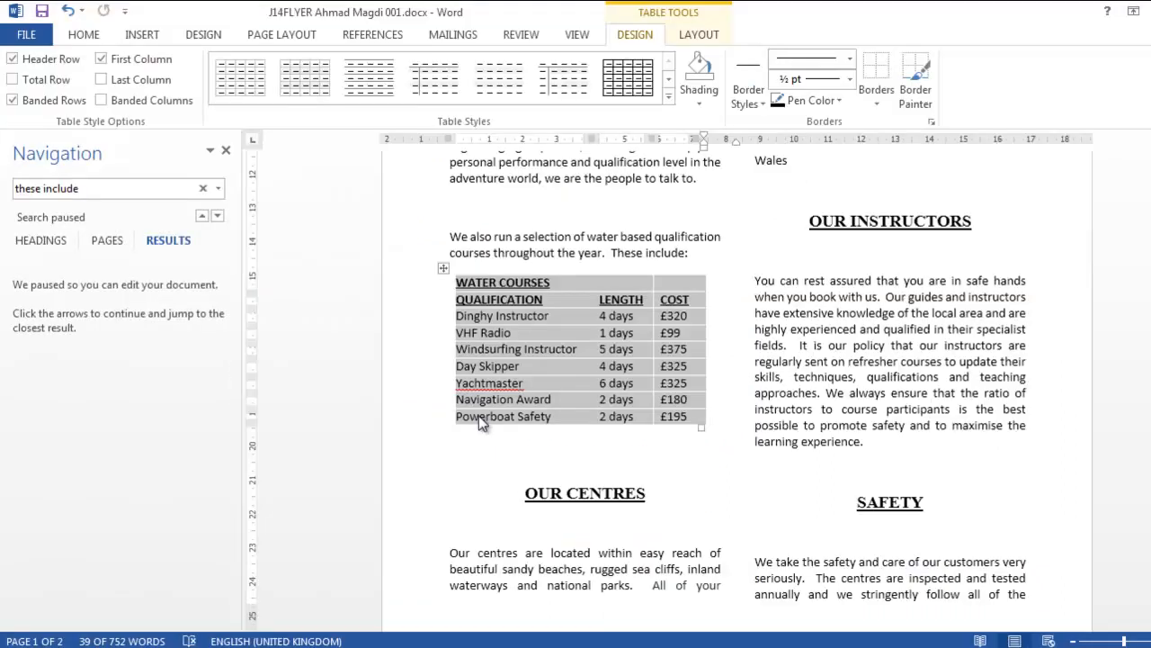
Step: Centre the WATER COURSES heading in the table's top row
drag(459, 283, 679, 304)
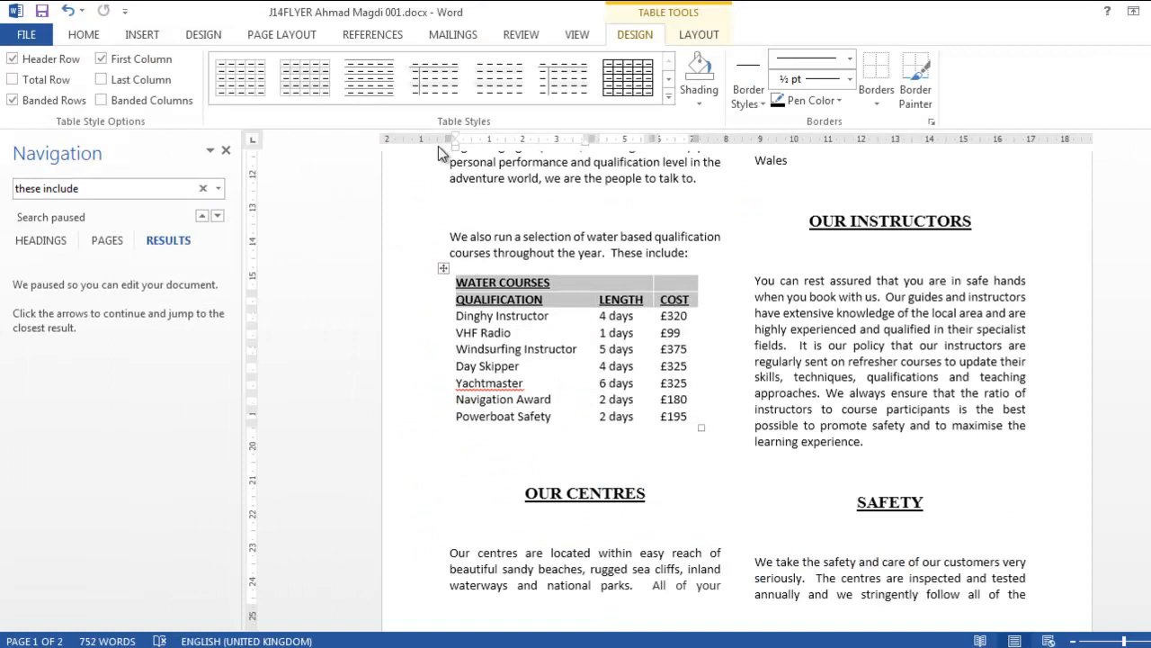
click(95, 36)
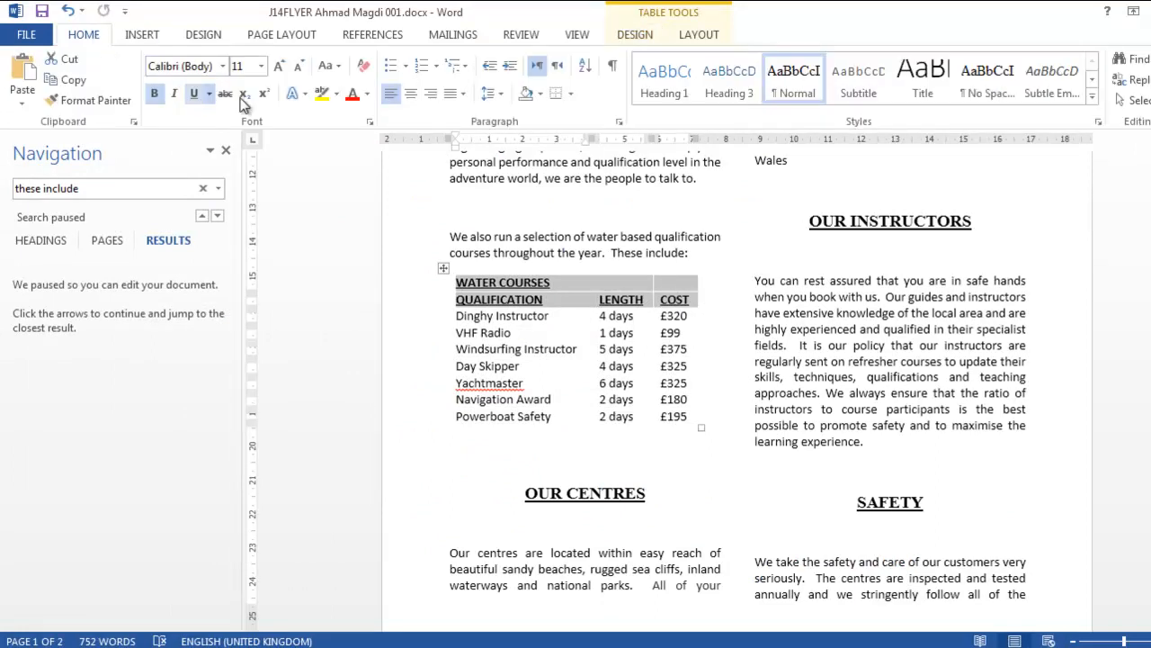
click(413, 96)
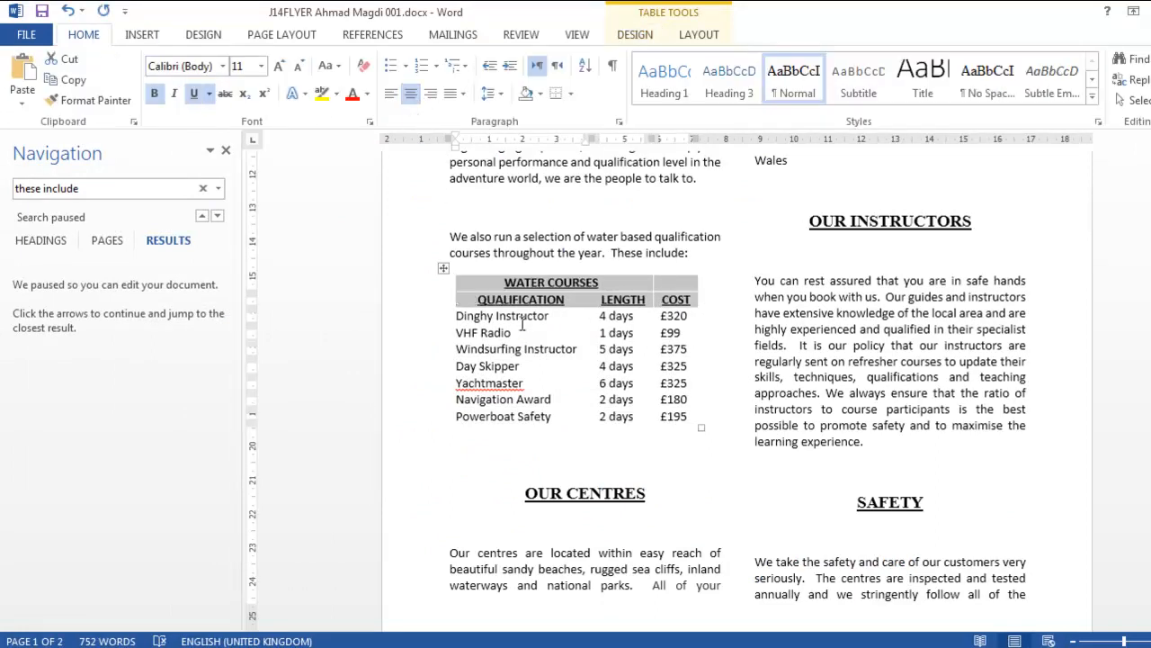
click(507, 282)
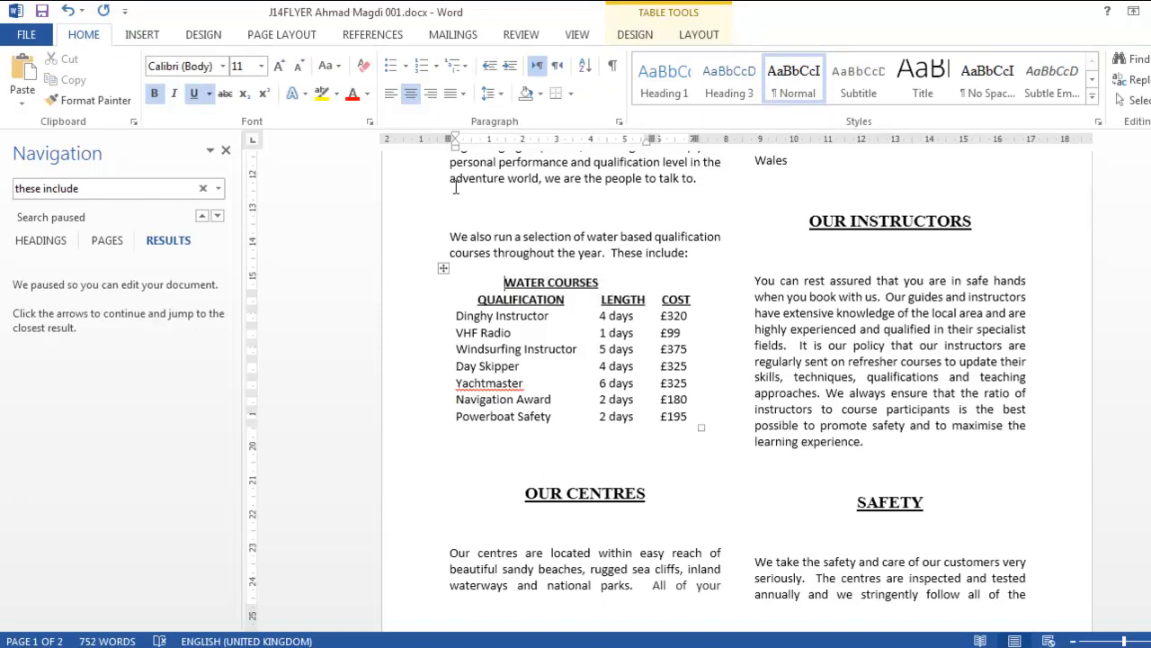
click(391, 96)
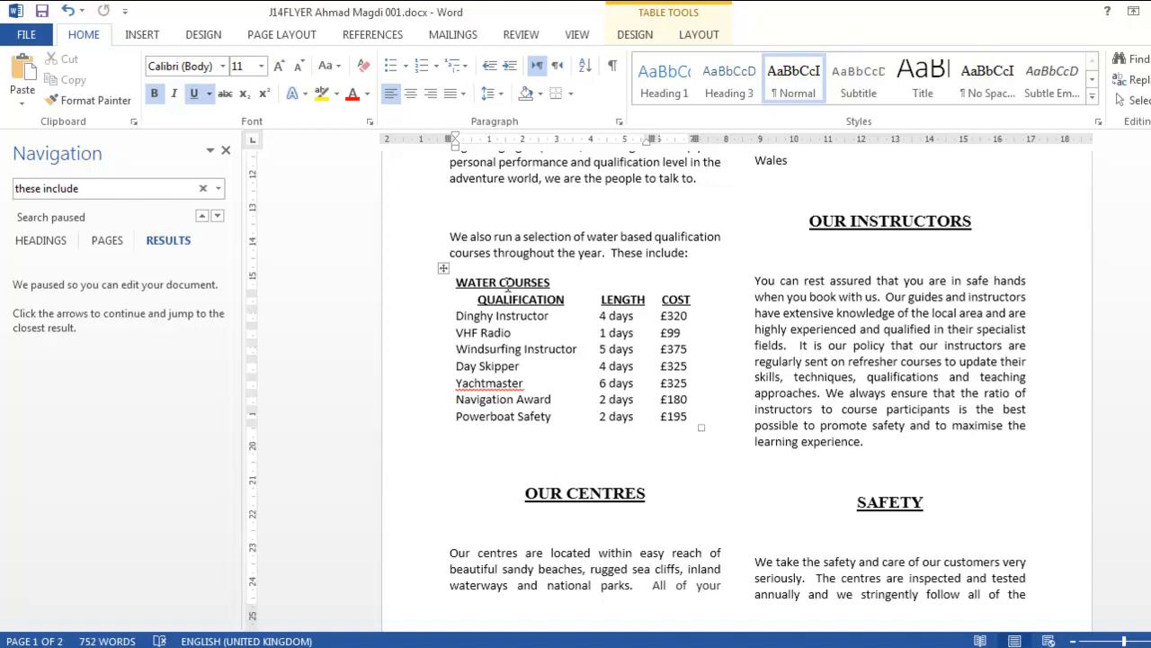
drag(506, 282, 612, 286)
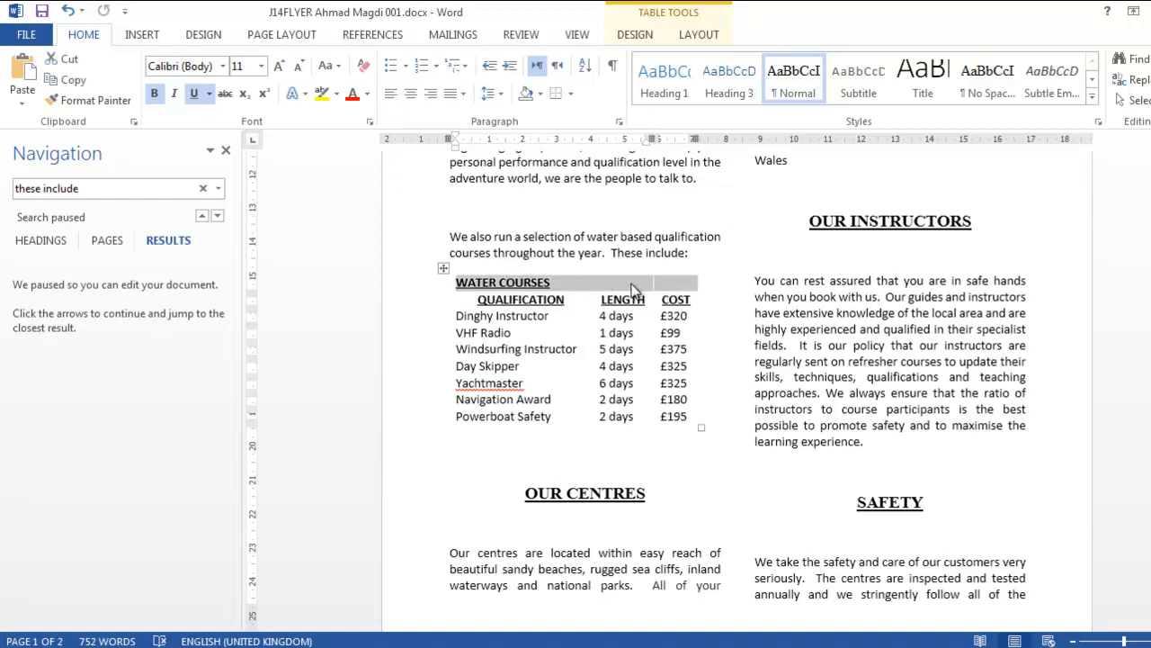
click(410, 93)
key(alt+Tab)
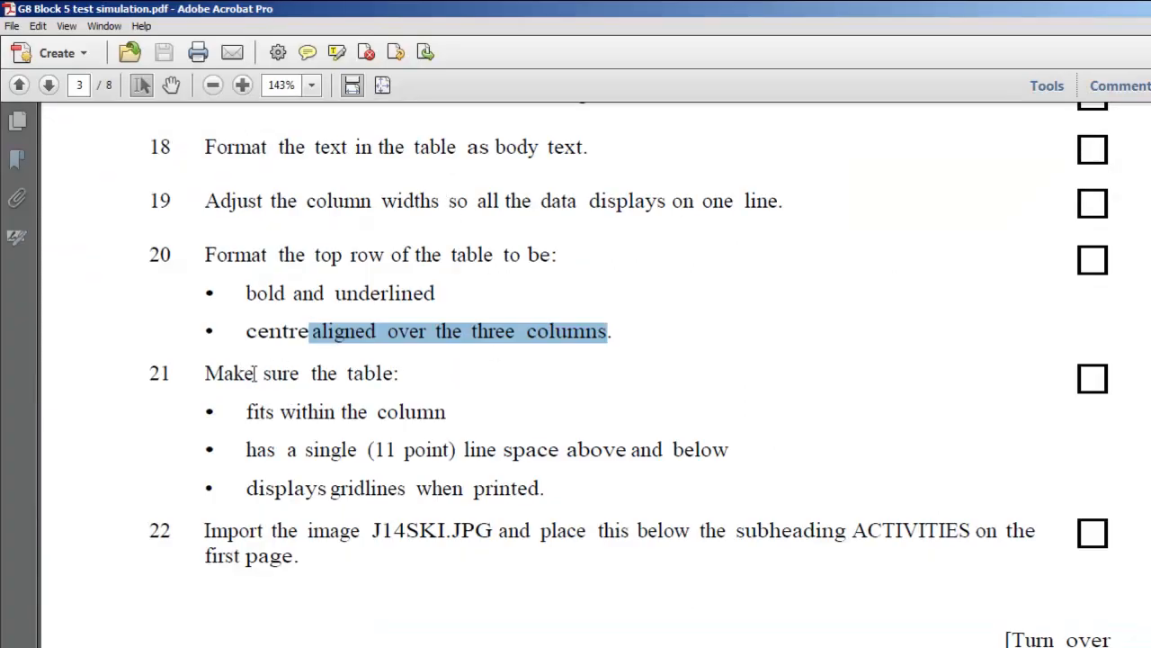
Step: Highlight item 21's table requirements, including fitting within the column
drag(254, 373, 351, 380)
drag(256, 411, 446, 418)
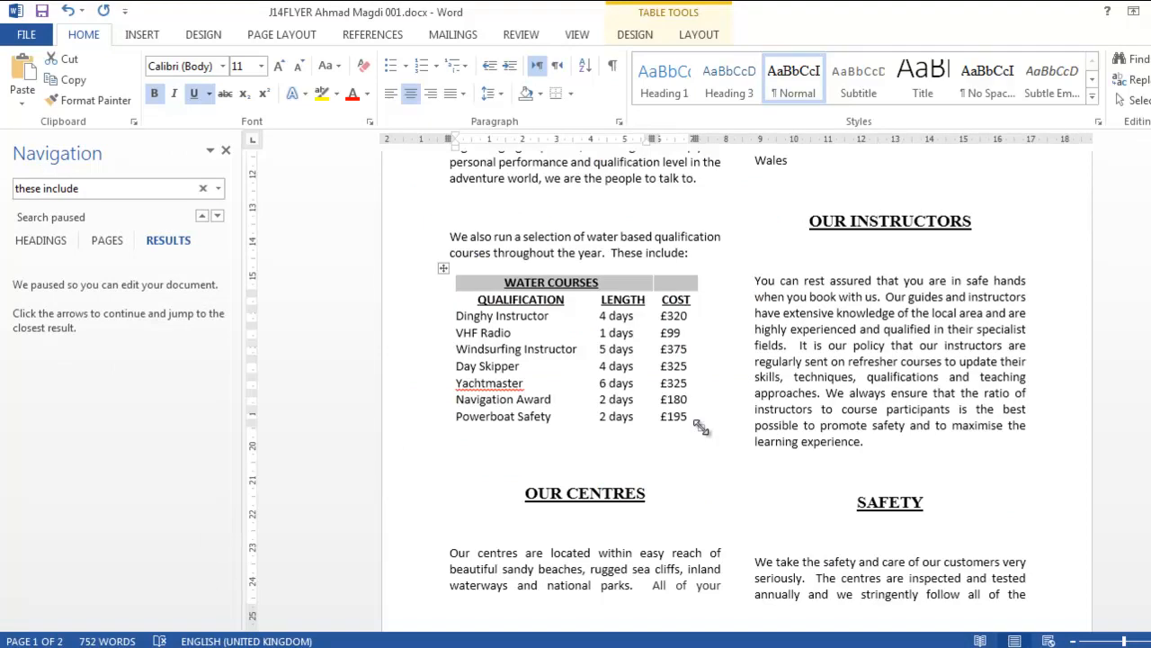
Step: Widen the table to fill the column and highlight the single 11 pt spacing requirement
drag(699, 426, 706, 431)
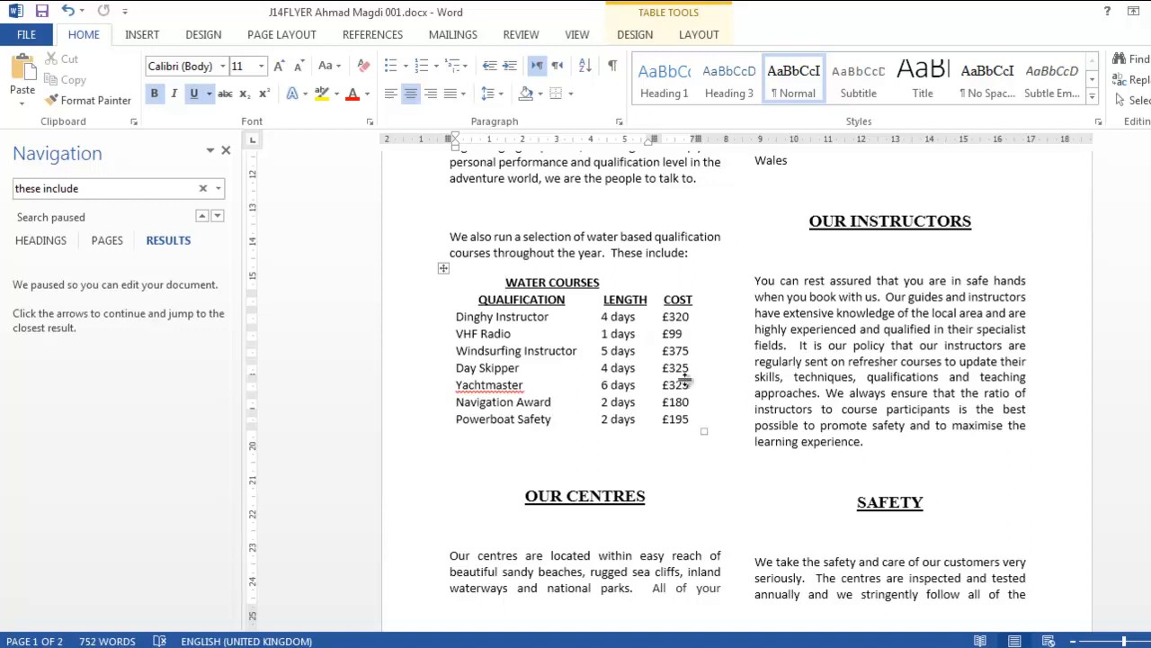
key(alt+Tab)
drag(275, 450, 701, 450)
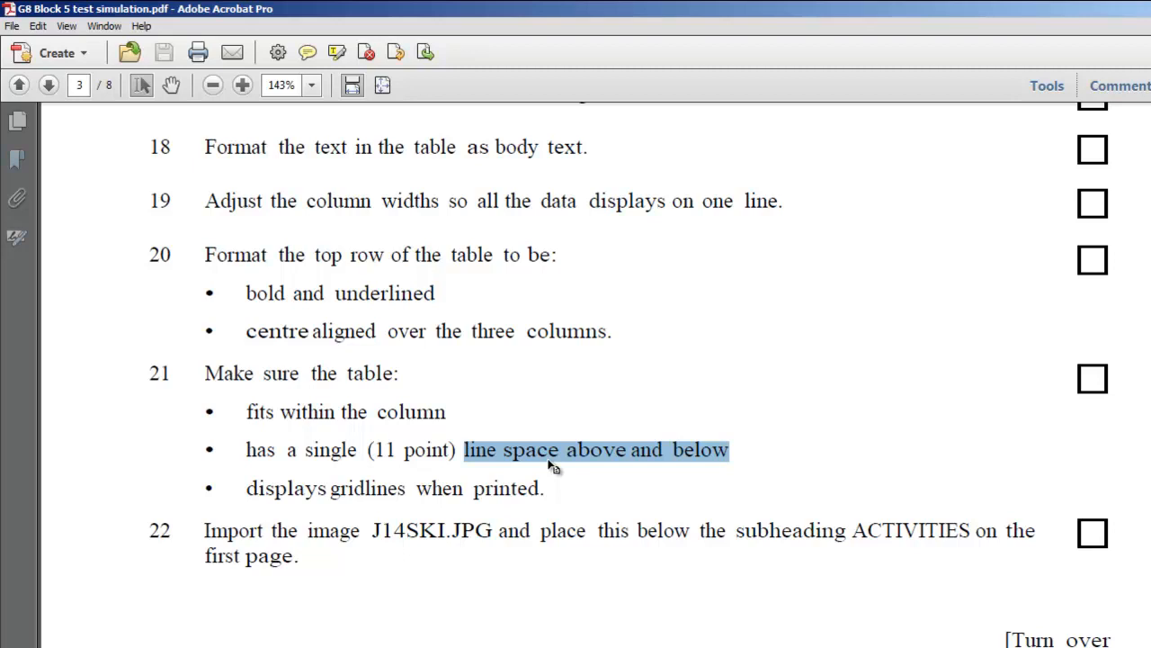
Step: Set the whole Water Courses table to 1.0 line spacing, then recheck the spacing requirement in the PDF
key(alt+Tab)
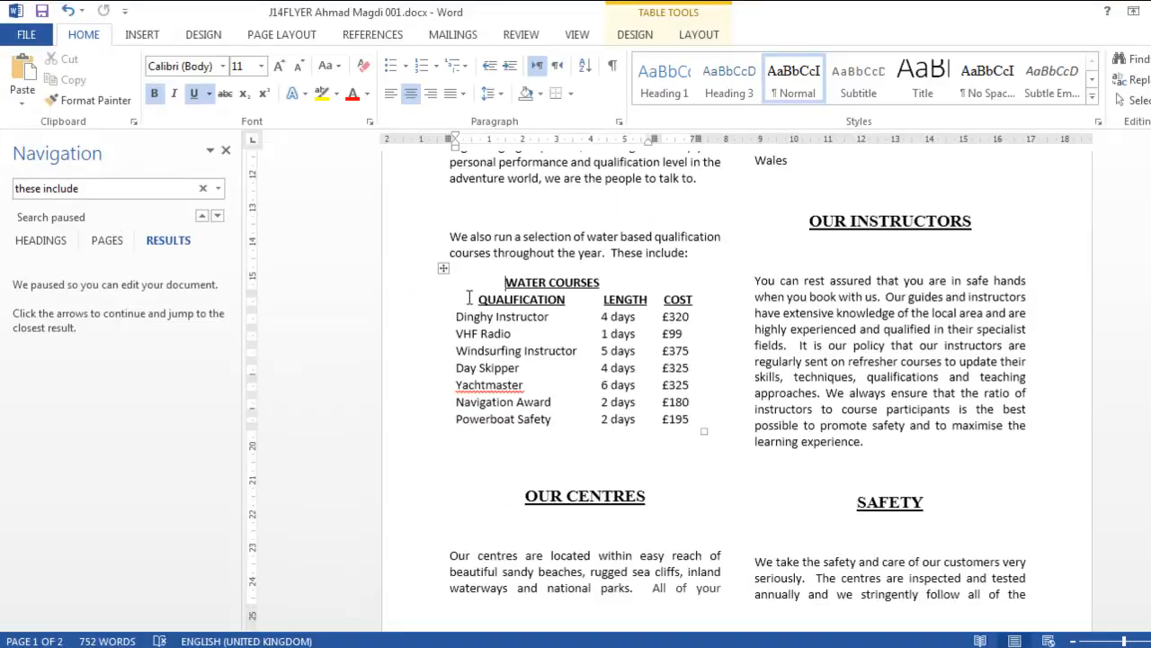
click(444, 269)
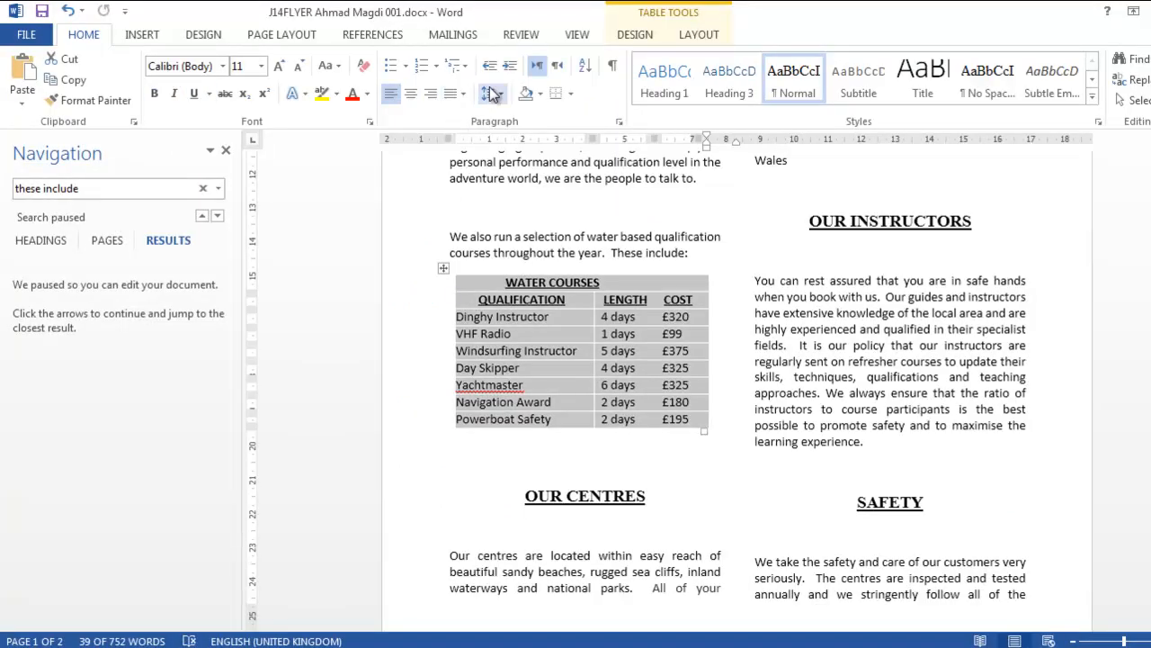
click(490, 93)
click(492, 116)
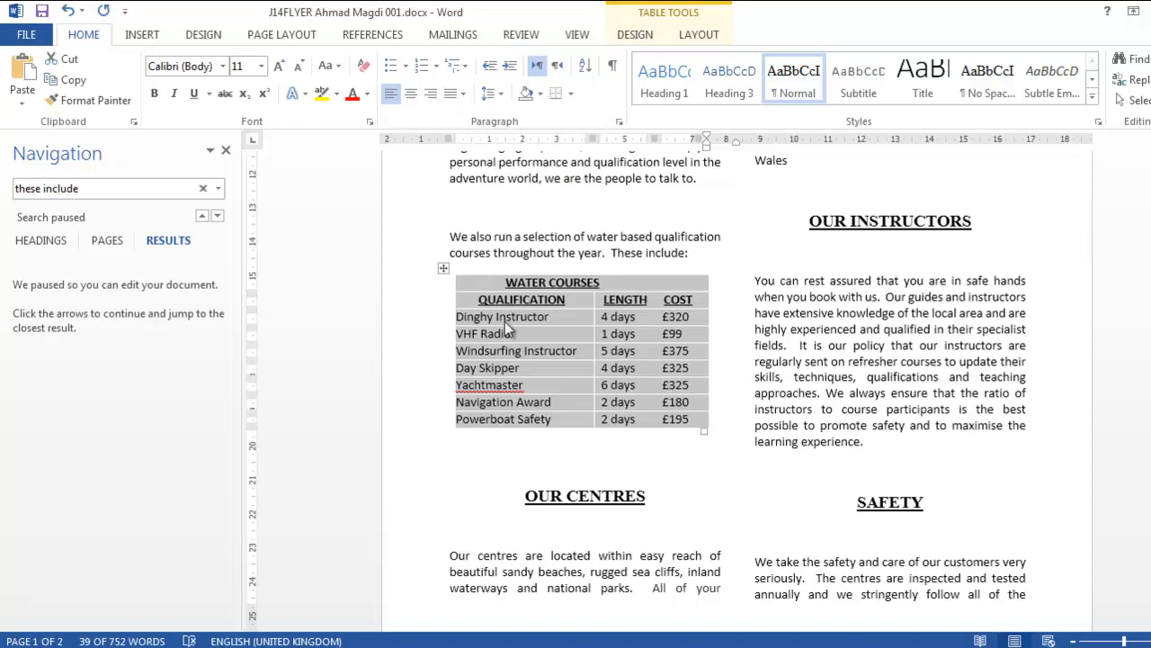
key(alt+Tab)
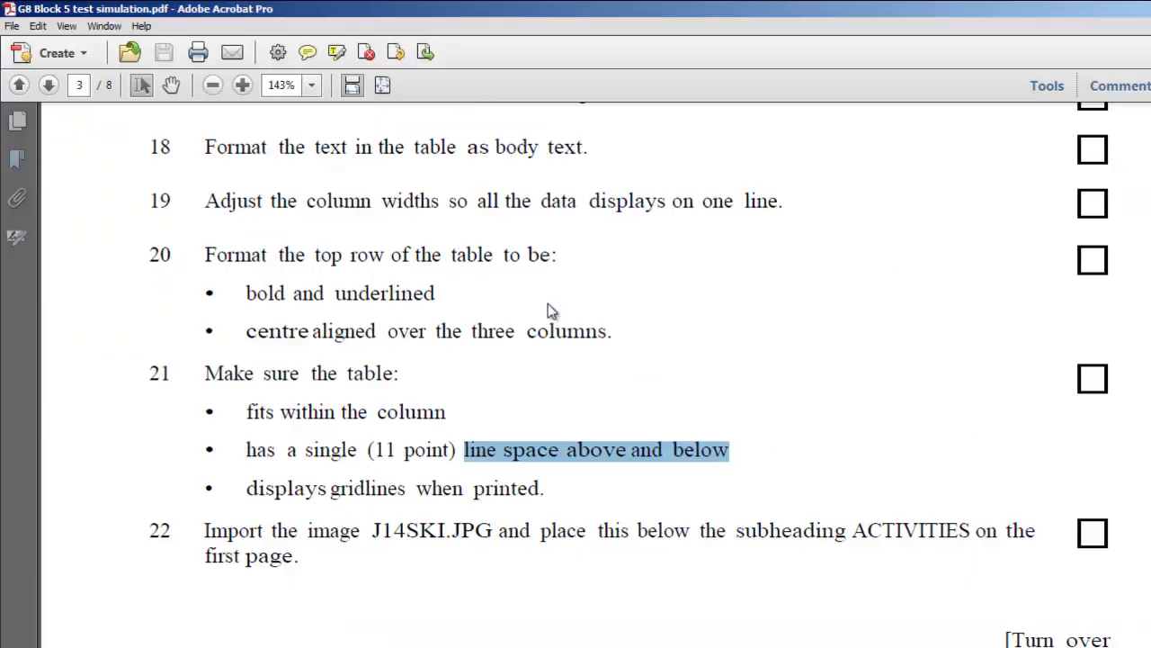
key(alt+Tab)
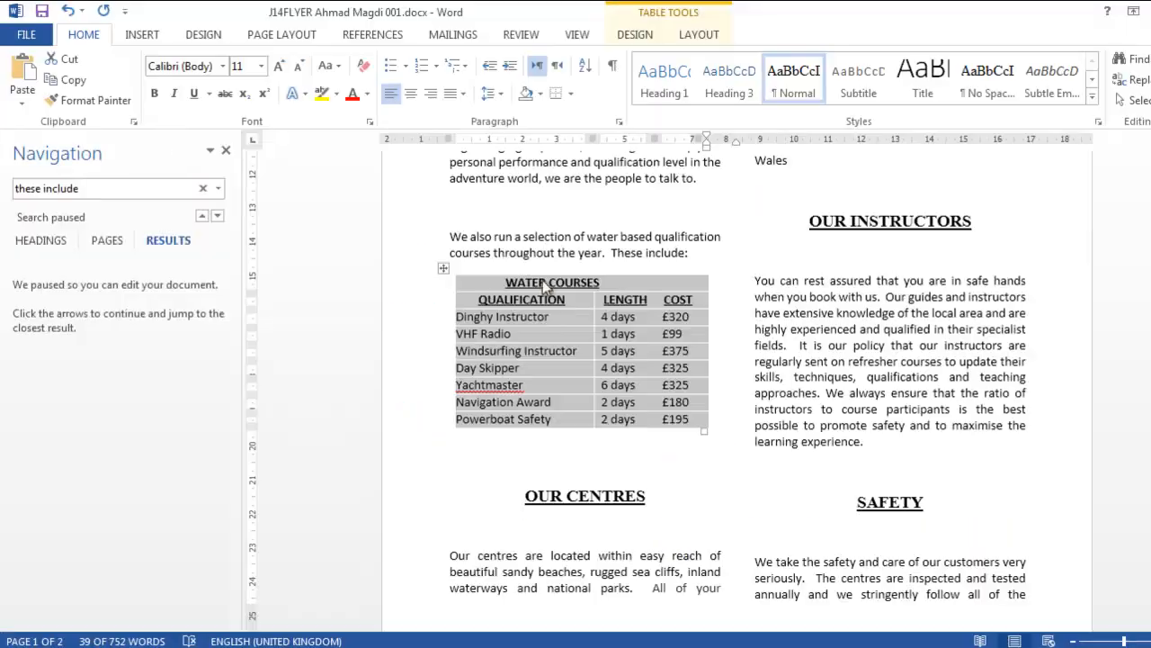
Step: Add 11 pt spacing before the Water Courses table and scroll to confirm it stays in the left column
click(619, 120)
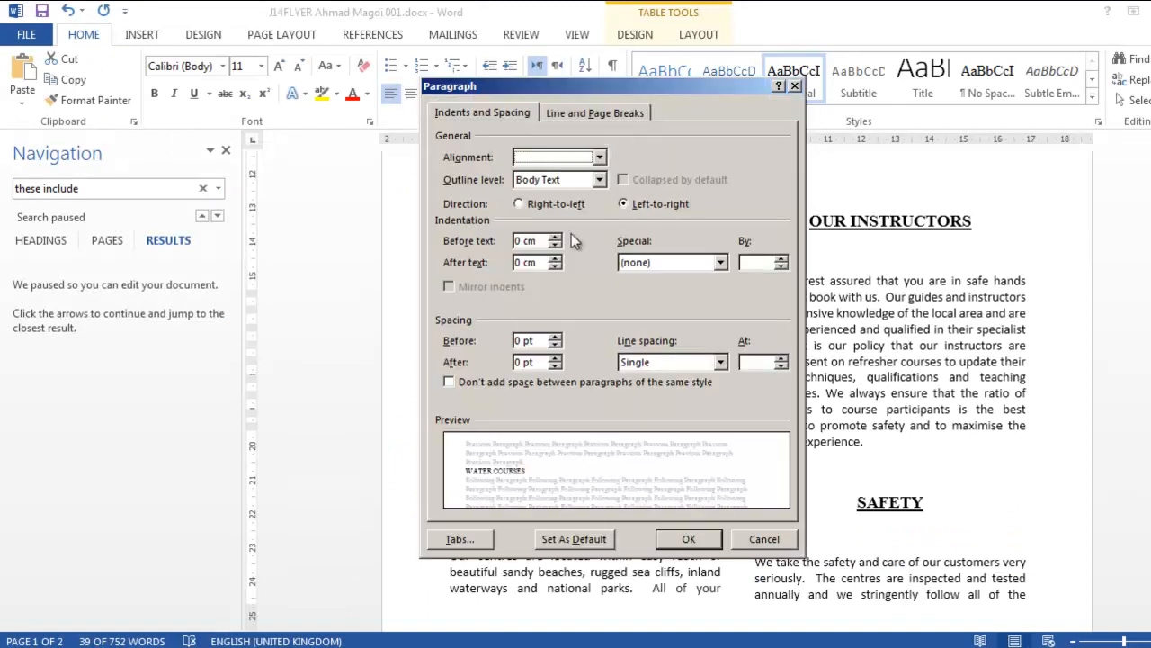
click(516, 341)
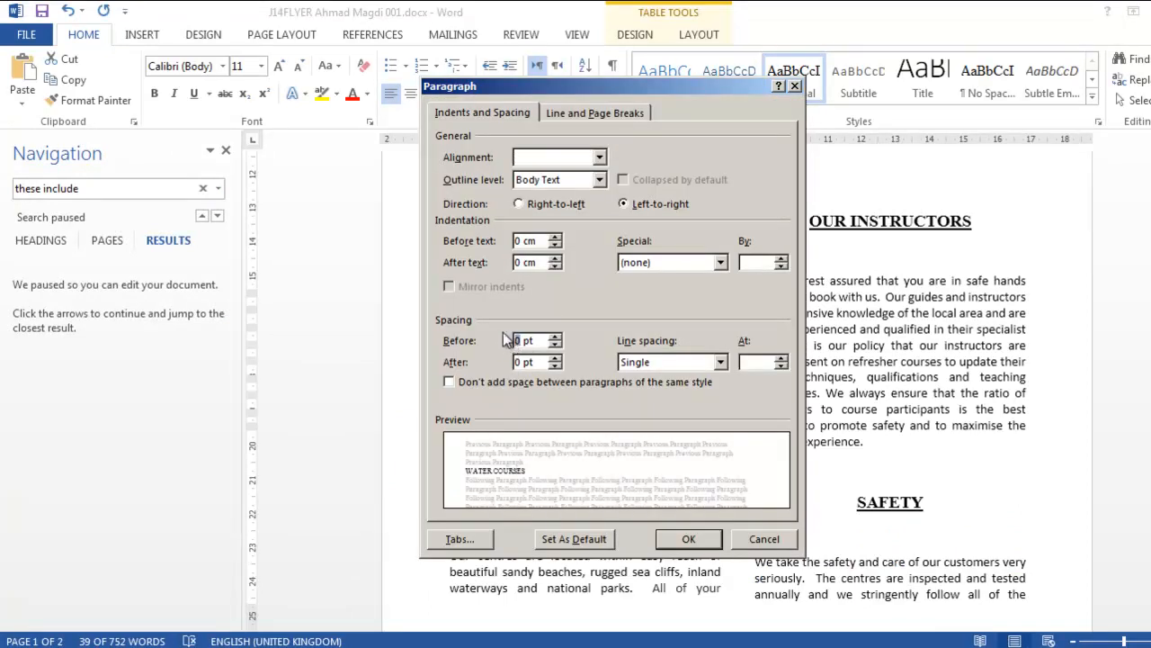
text(11)
click(688, 539)
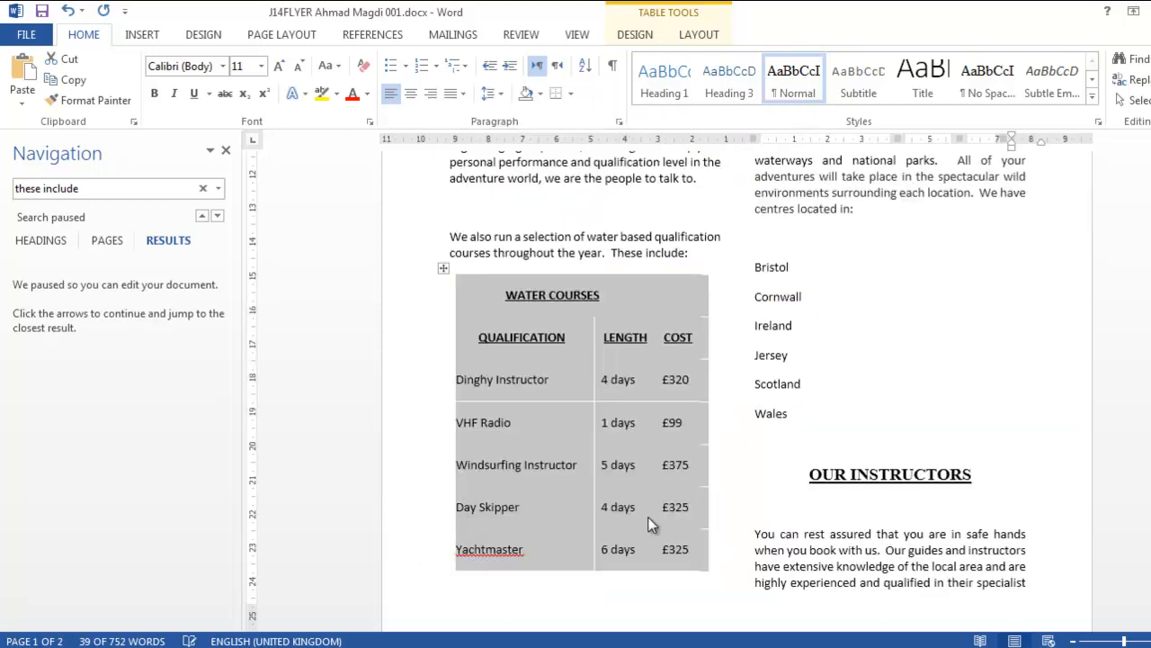
scroll(599, 465, down, 5)
scroll(591, 462, up, 5)
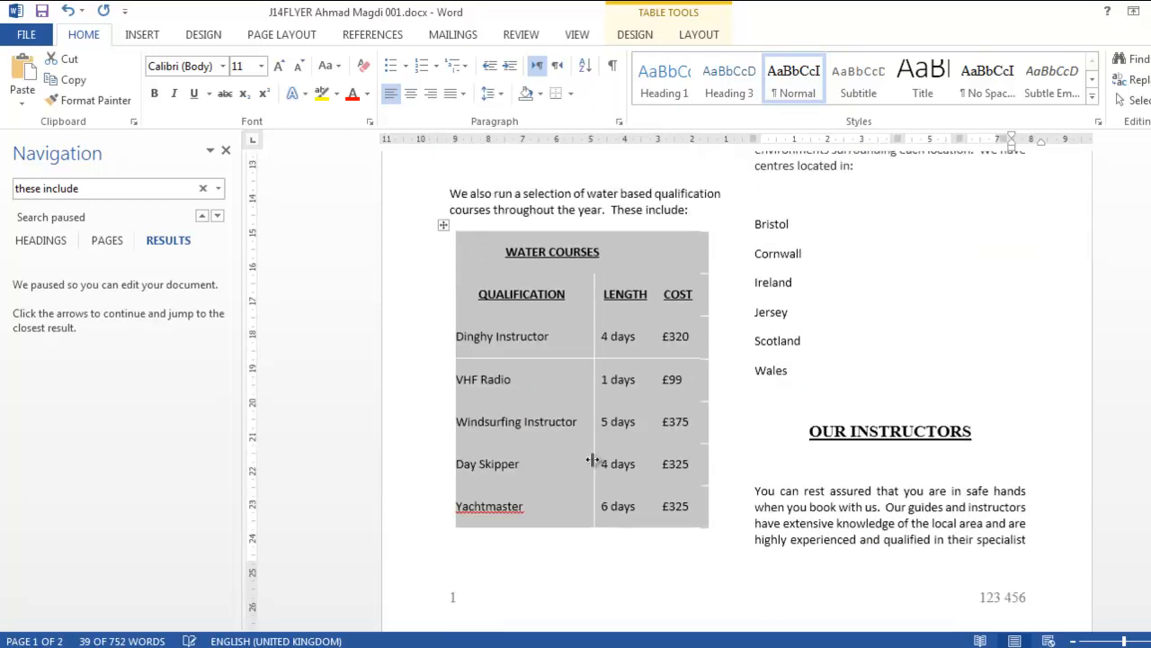
scroll(591, 460, up, 6)
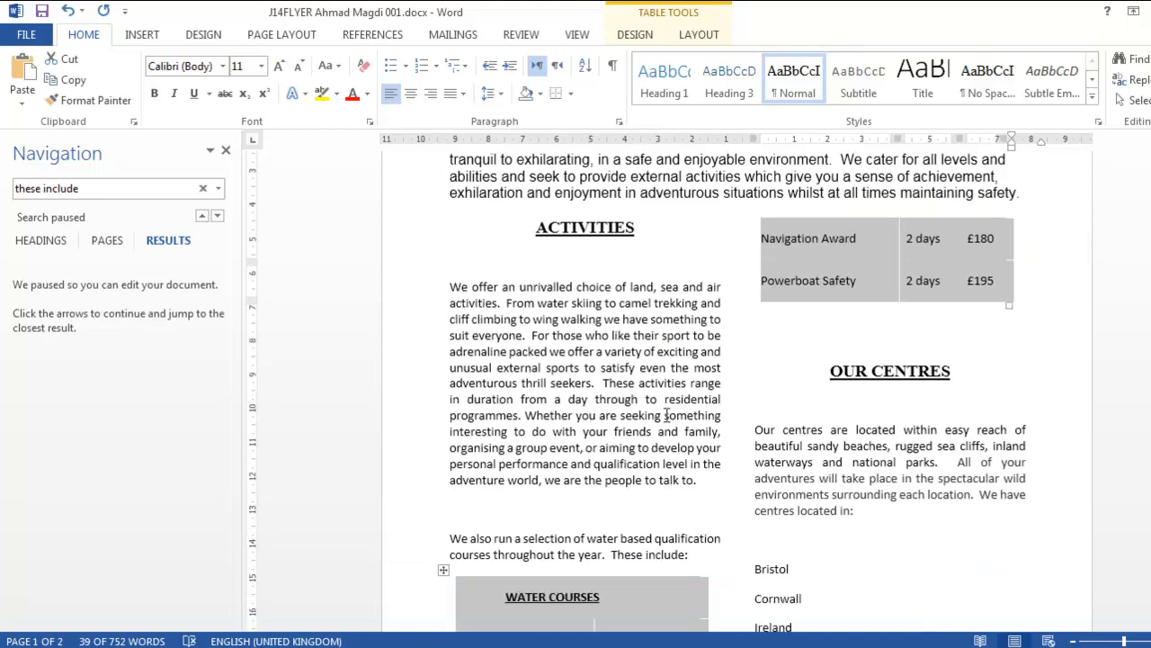
scroll(629, 428, down, 5)
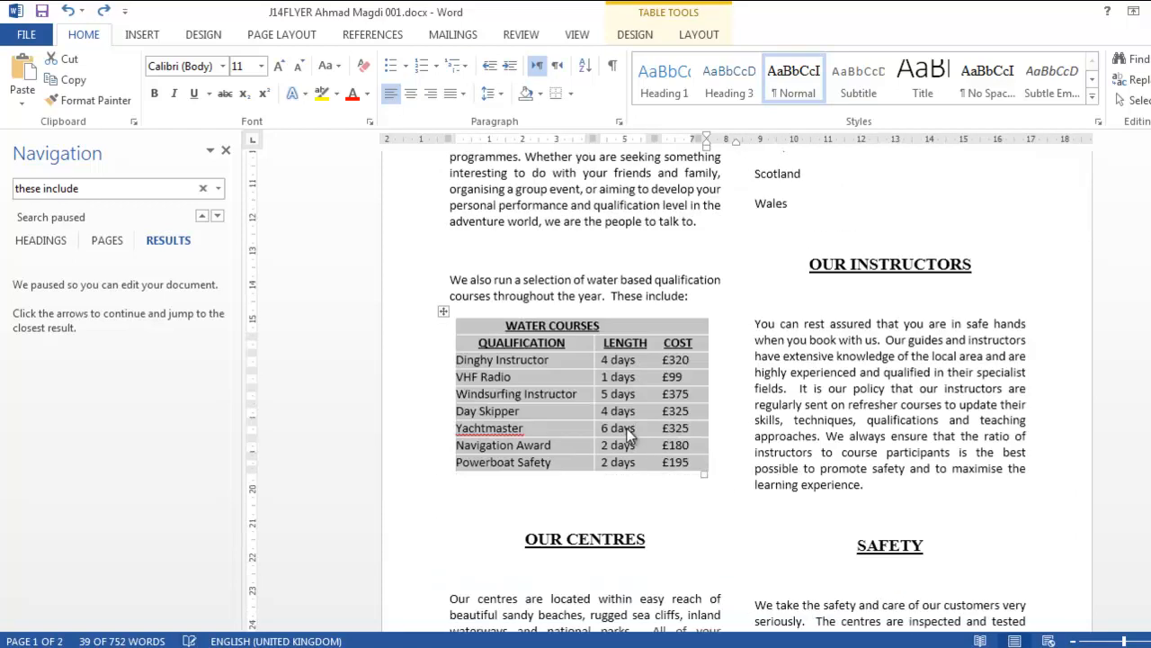
Step: Leave line spacing unchanged and check the gridlines-when-printed requirement in the PDF
click(500, 95)
click(466, 112)
key(alt+Tab)
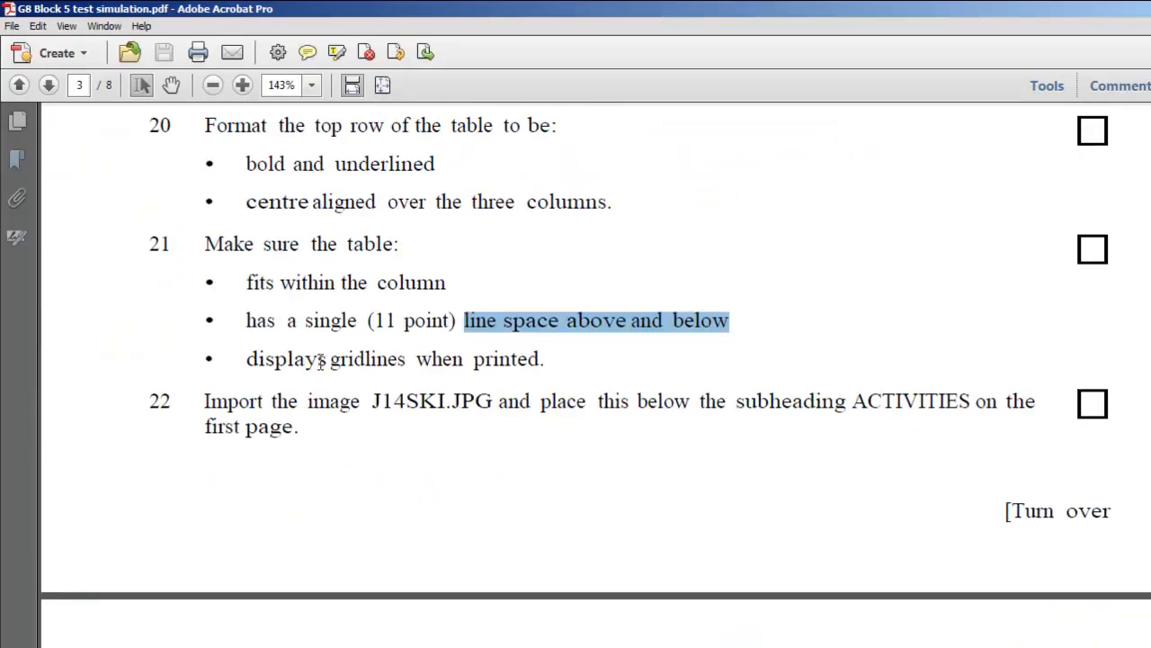
drag(267, 351, 485, 365)
key(alt+Tab)
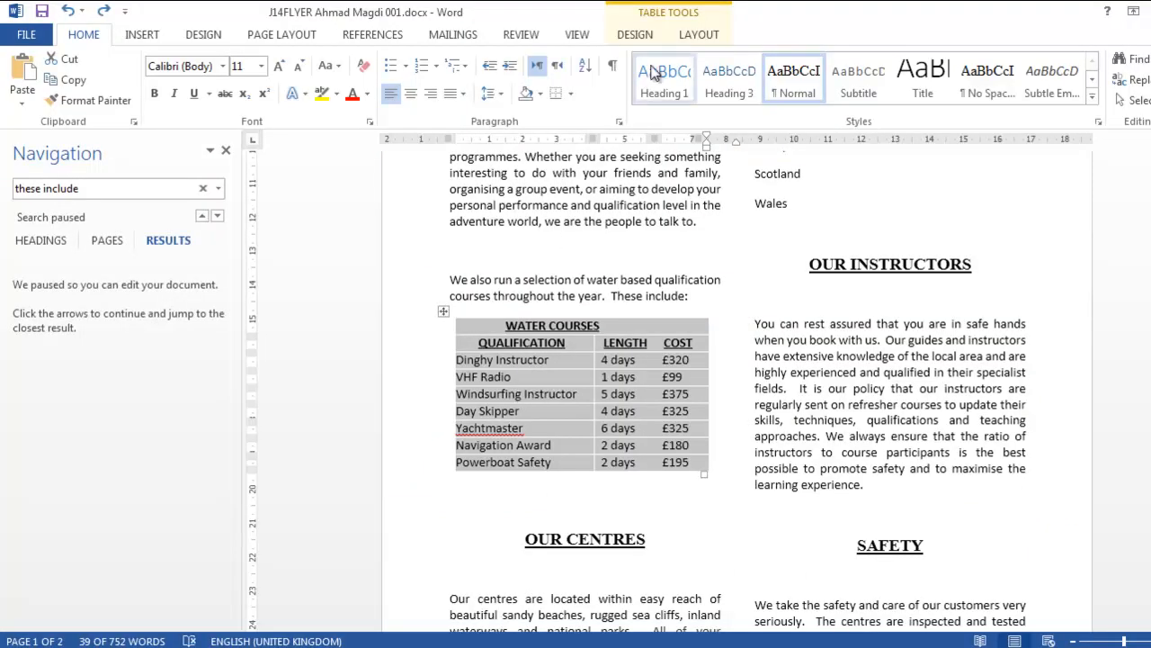
Step: Apply All Borders to every cell of the Water Courses table
click(645, 36)
click(871, 96)
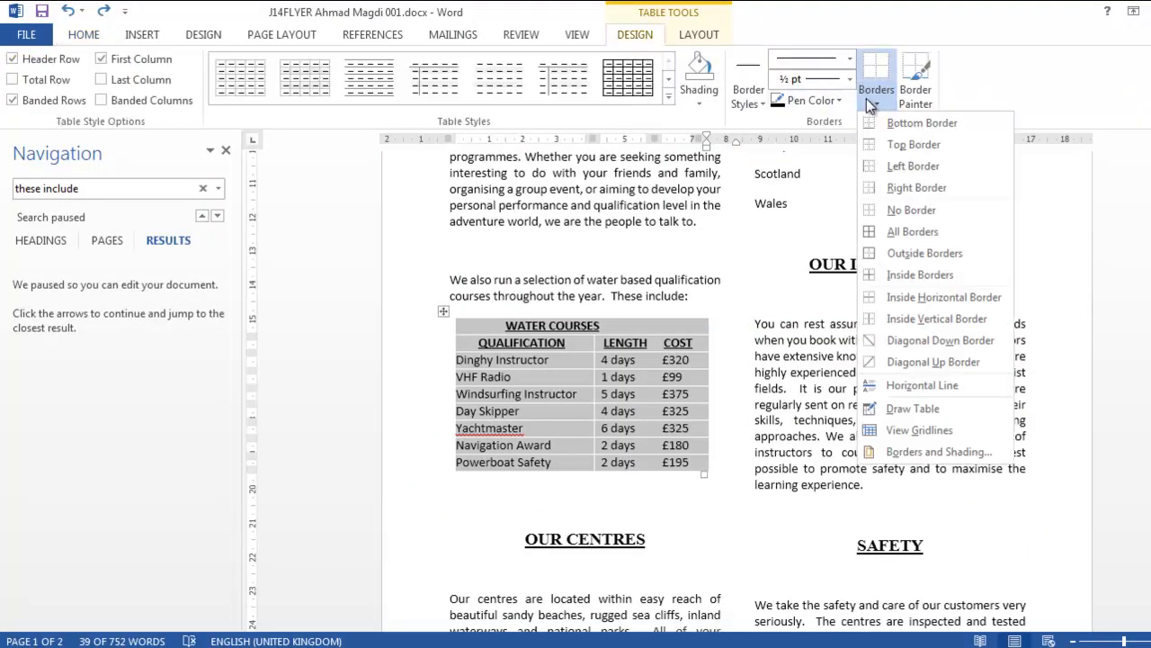
click(909, 231)
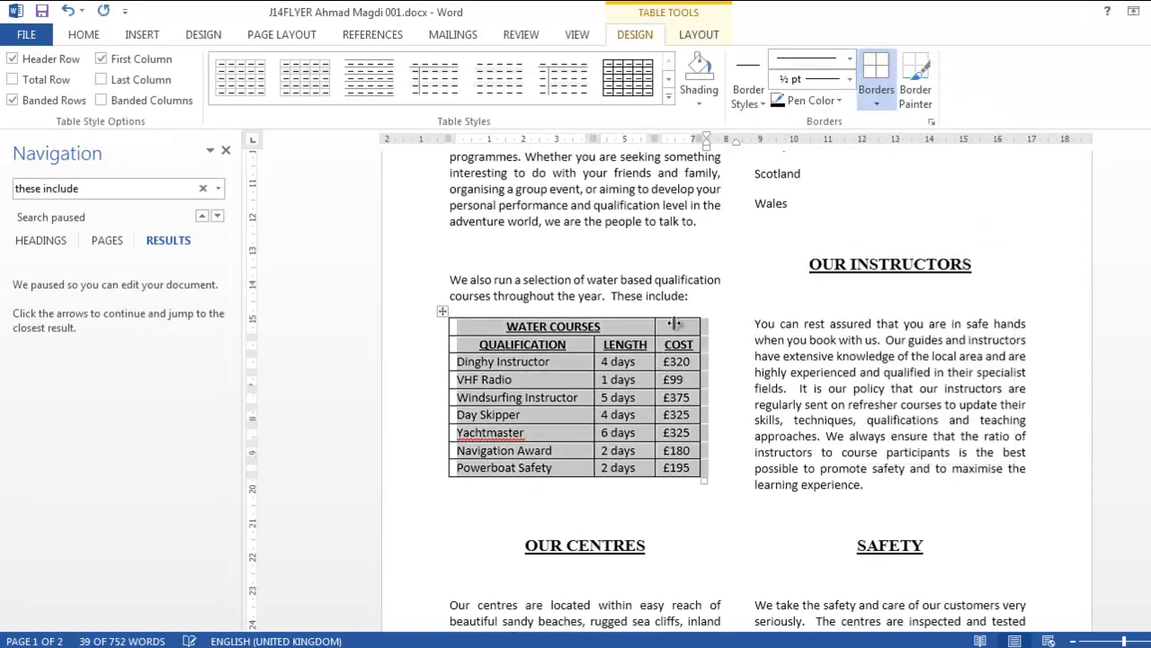
click(626, 401)
Step: Read task 22's instruction to import J14SKI.JPG in the PDF
key(alt+Tab)
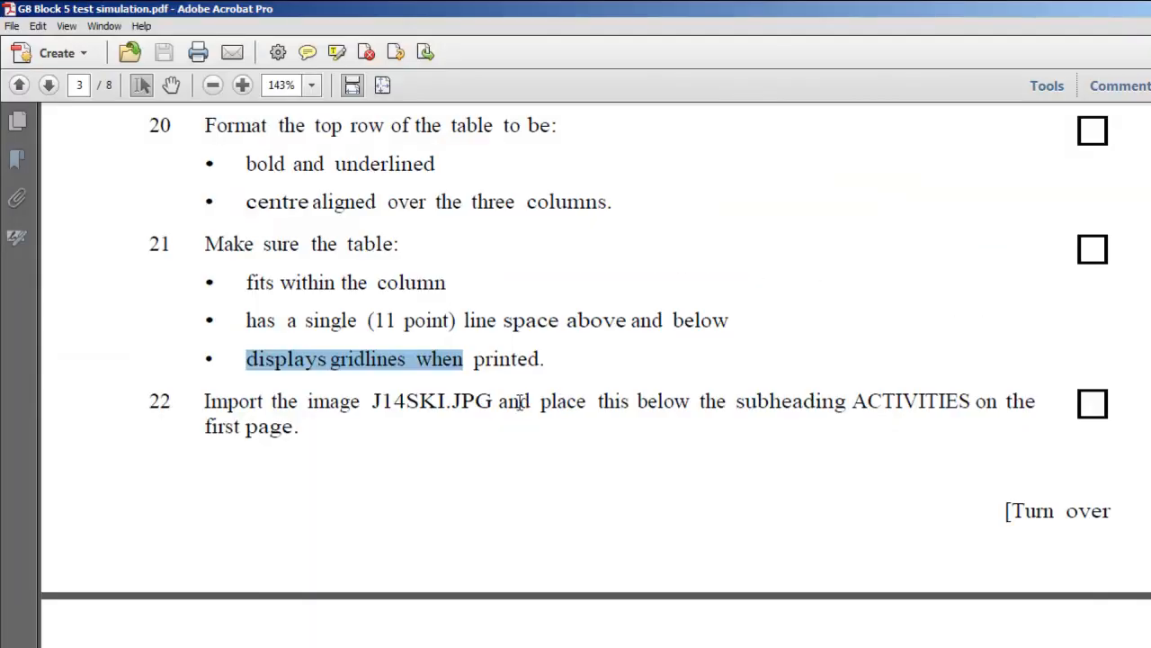
scroll(530, 405, down, 2)
drag(263, 316, 439, 314)
Step: Note where the image goes and place the cursor on the empty line below ACTIVITIES
click(409, 317)
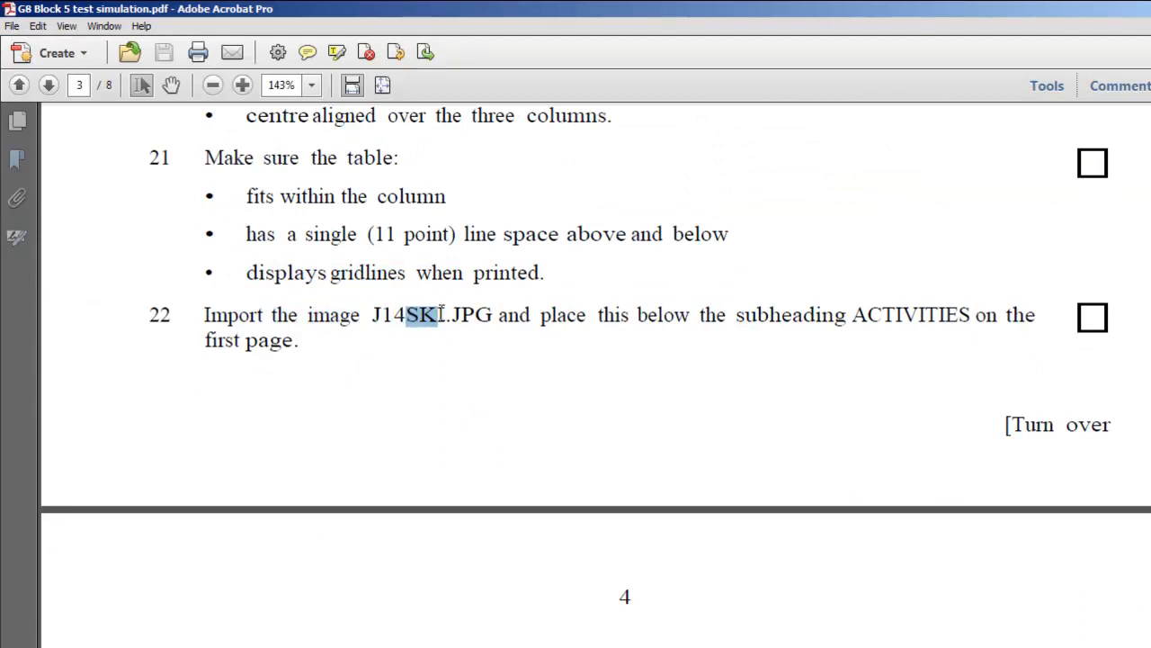
drag(531, 315, 742, 307)
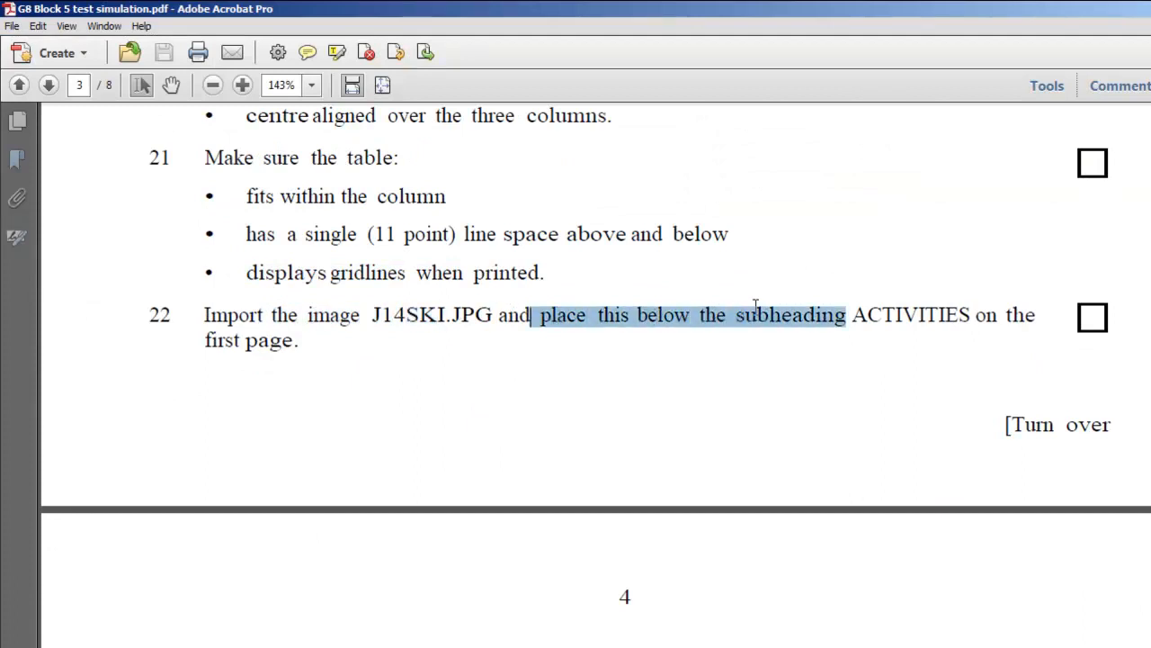
drag(838, 317, 873, 329)
key(alt+Tab)
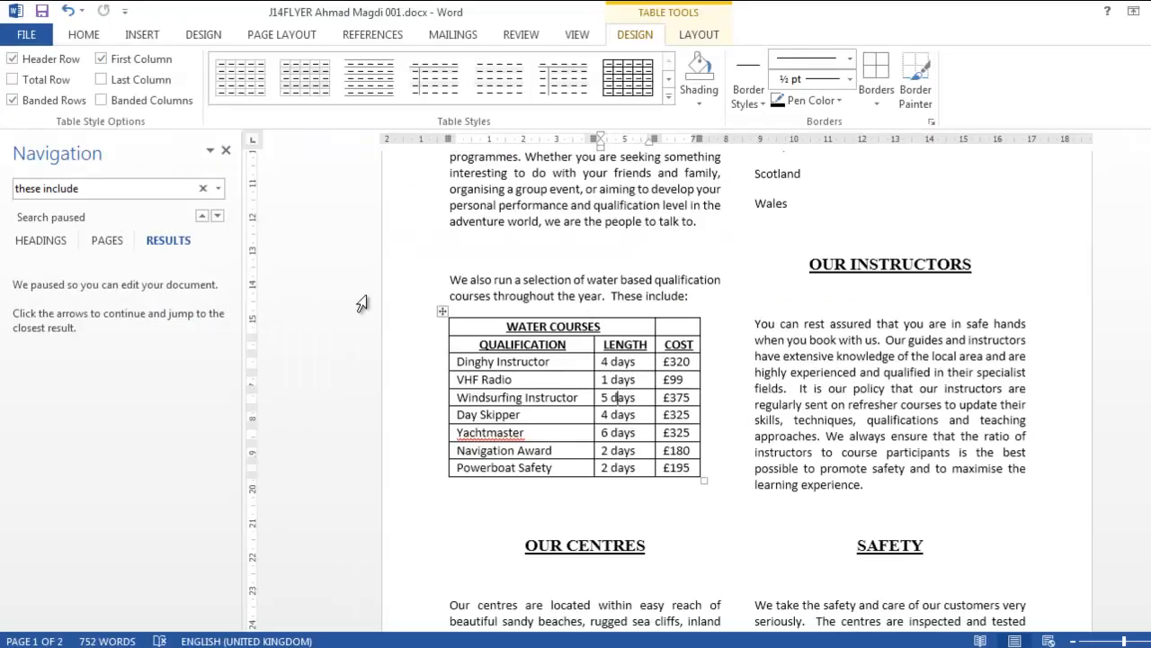
click(575, 433)
click(642, 412)
click(594, 440)
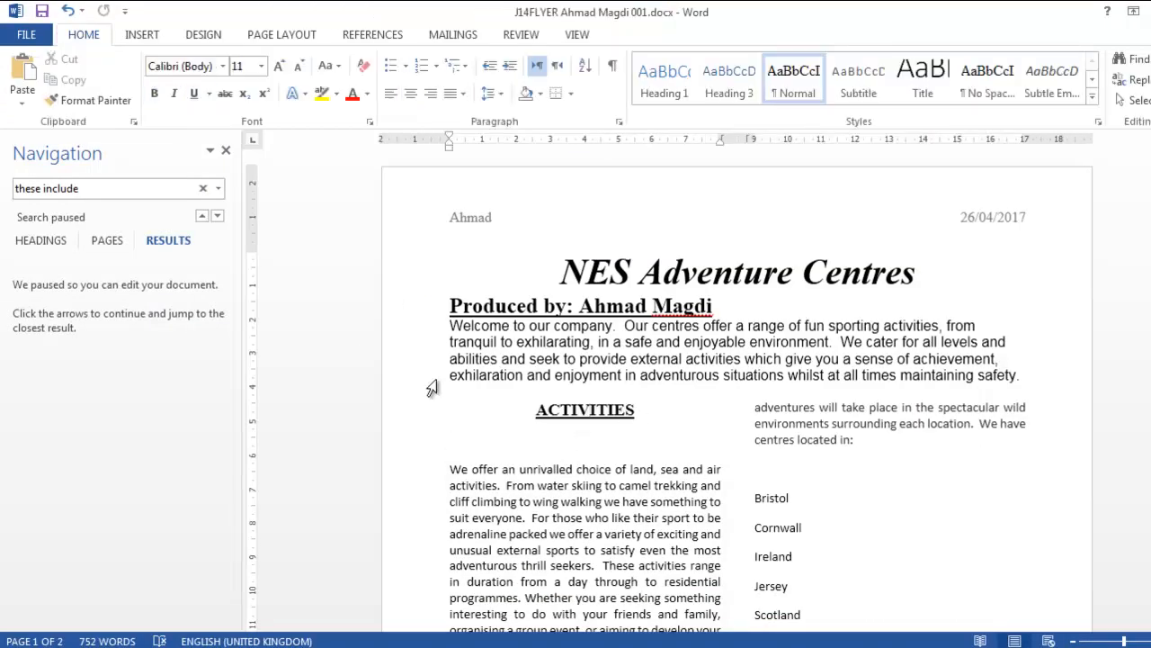
Step: Insert J14SKI.jpg from the pasted support files folder path
click(142, 34)
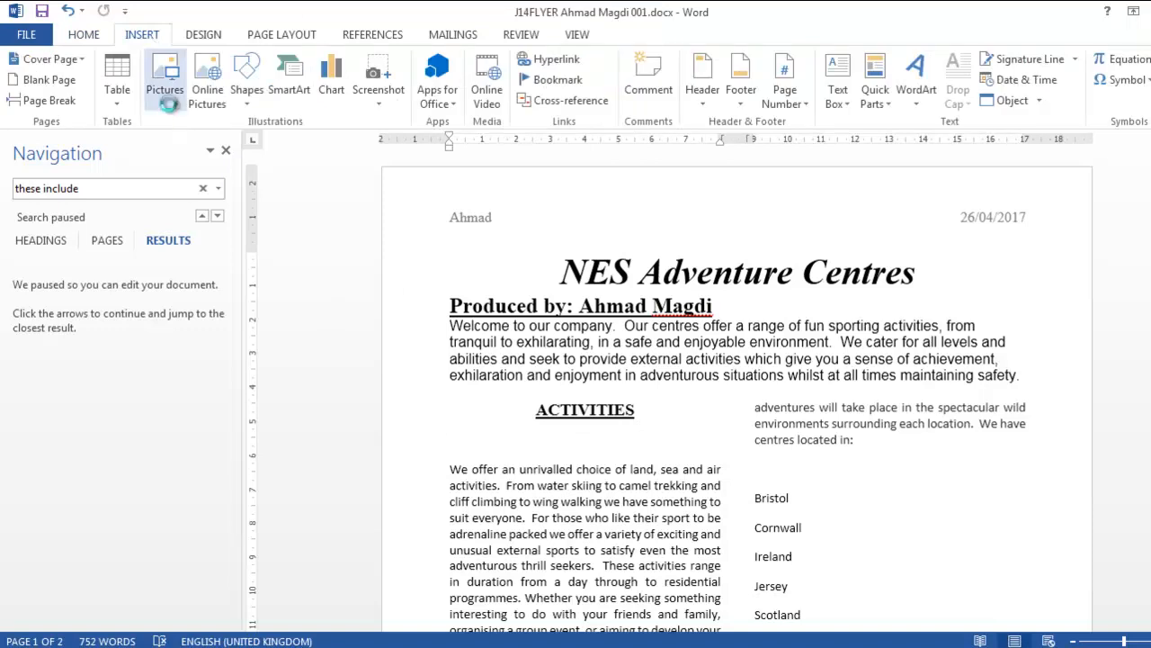
click(169, 98)
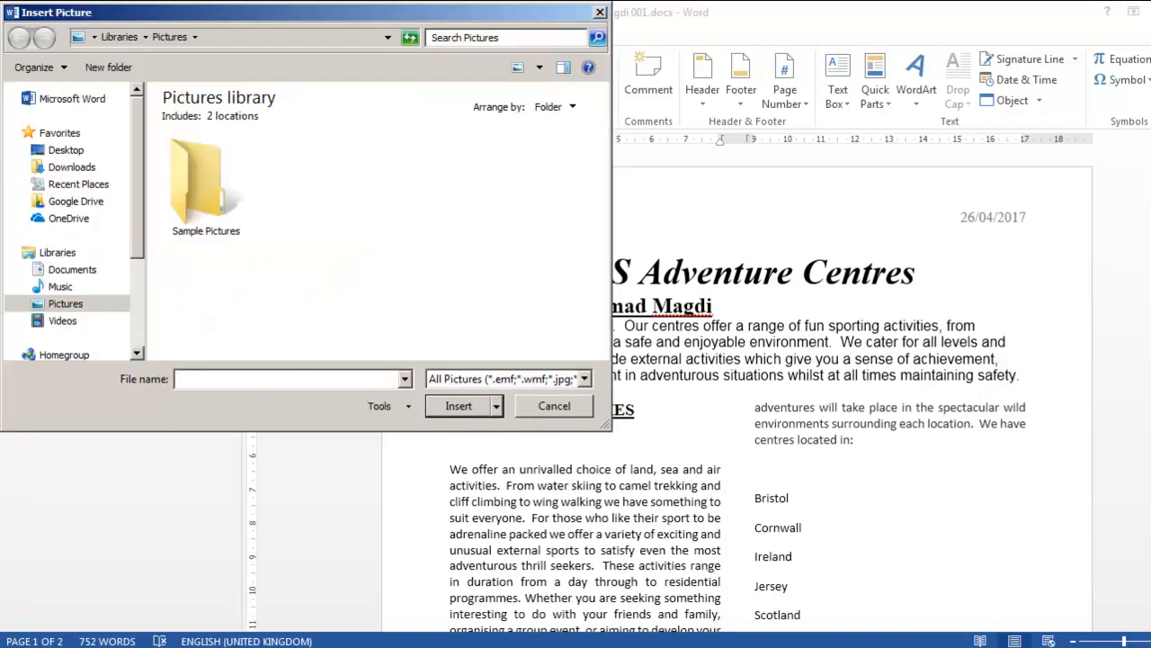
key(alt+Tab)
click(634, 225)
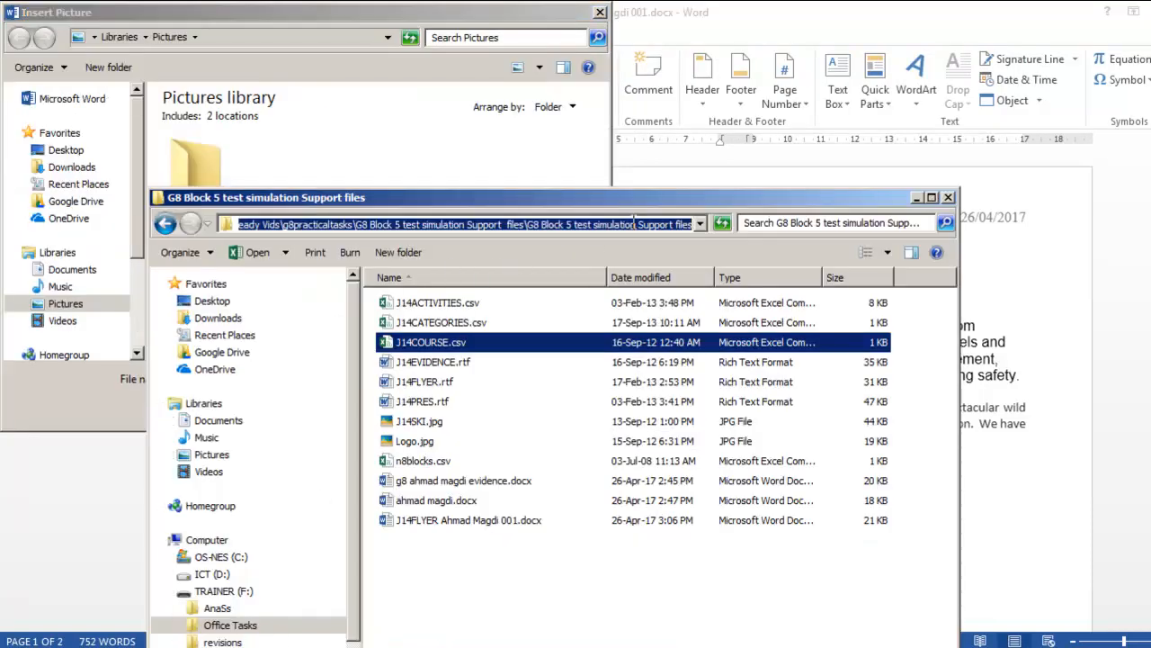
click(316, 114)
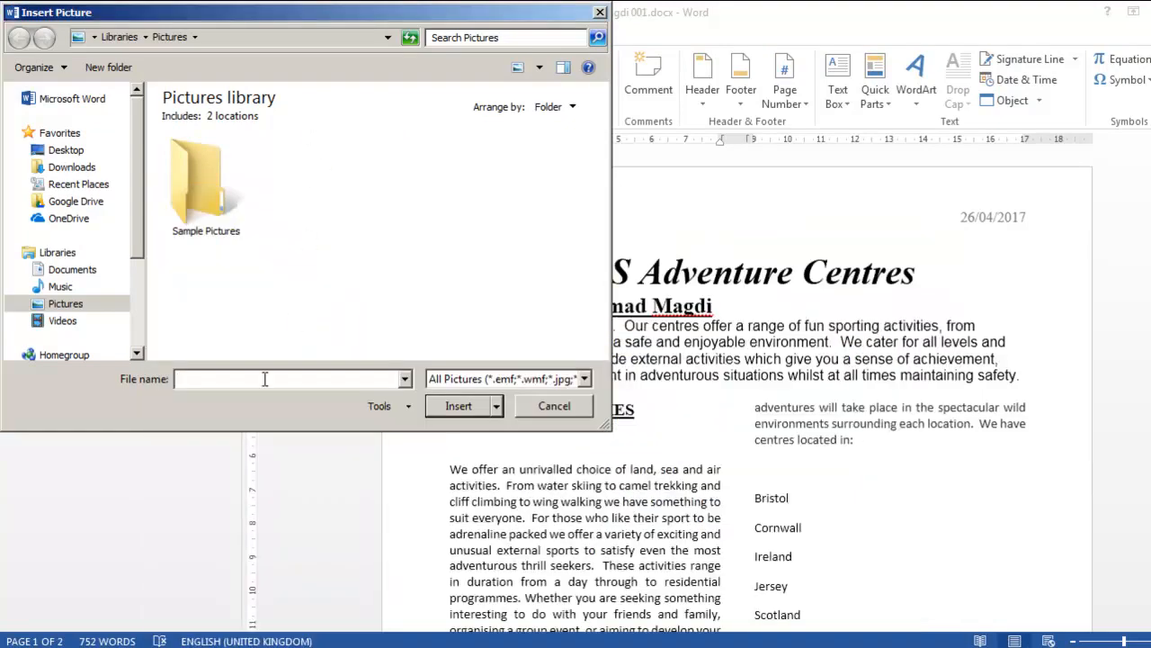
text(F:\G8 Block 5 test simulation Support files)
click(459, 405)
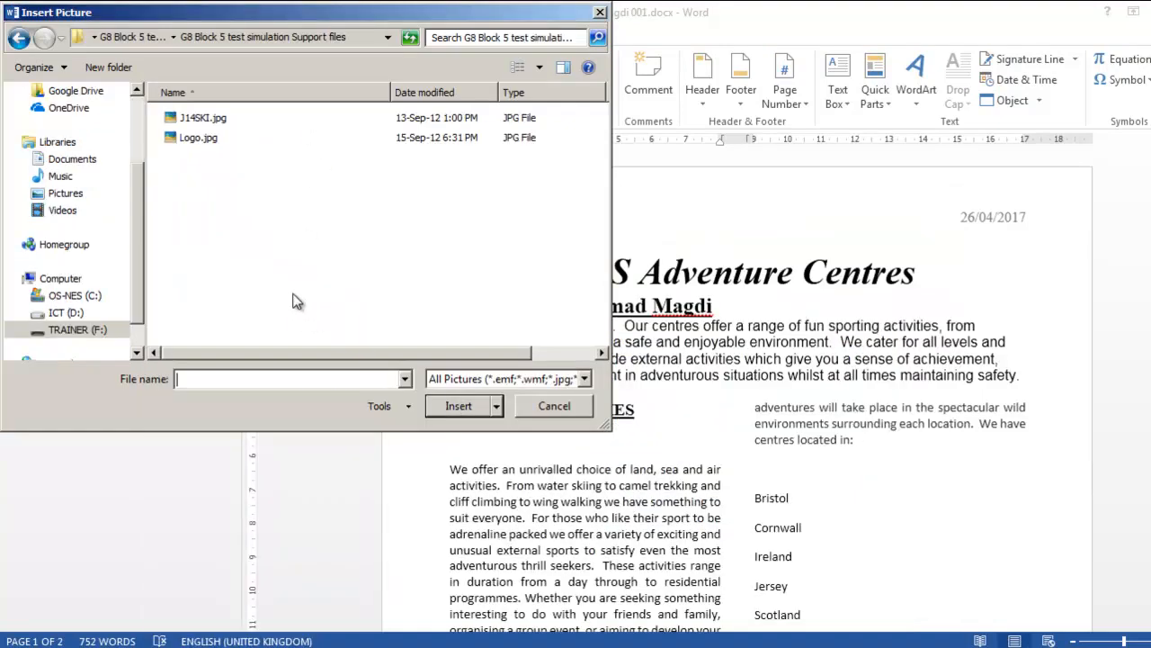
click(201, 118)
click(450, 407)
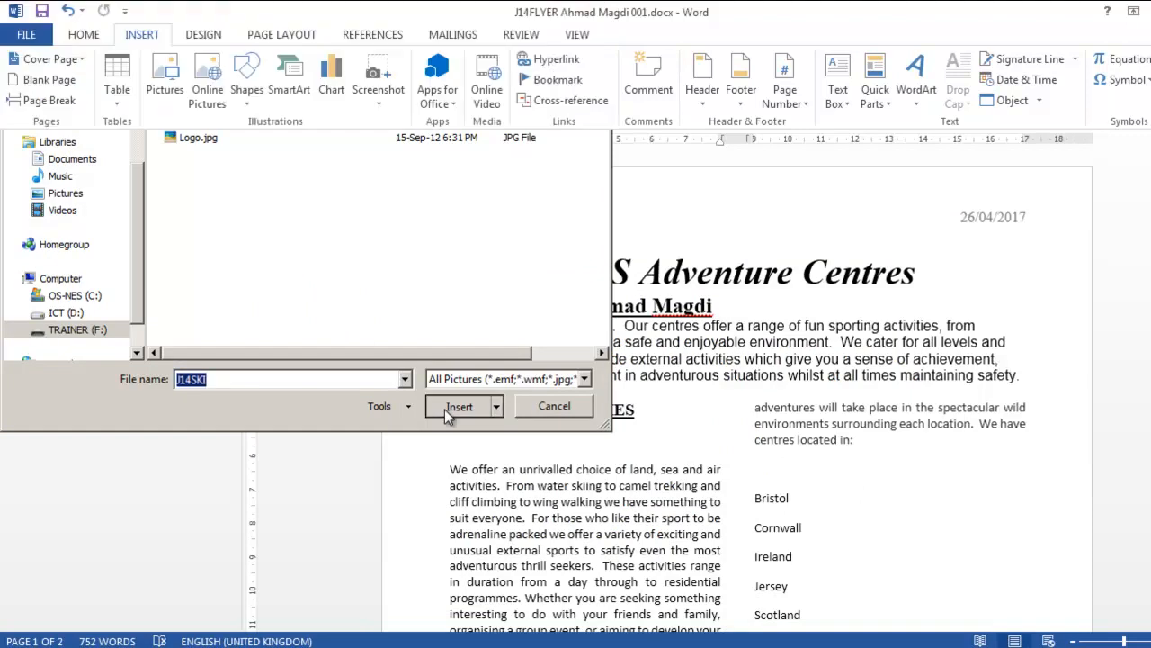
scroll(603, 536, down, 2)
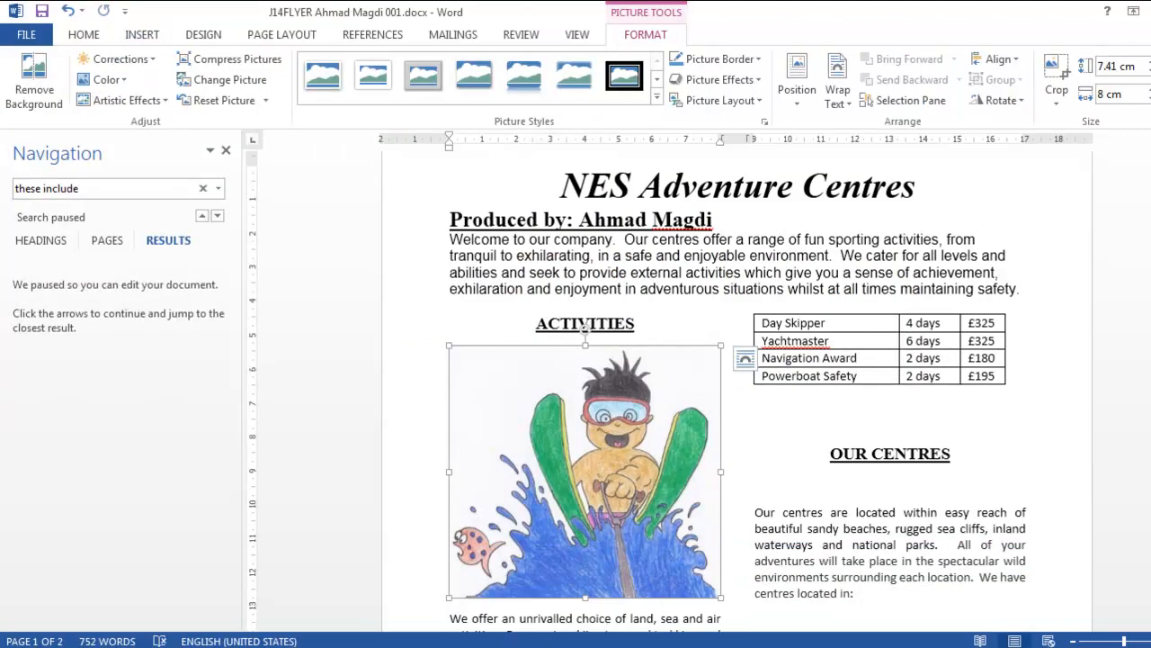
click(621, 647)
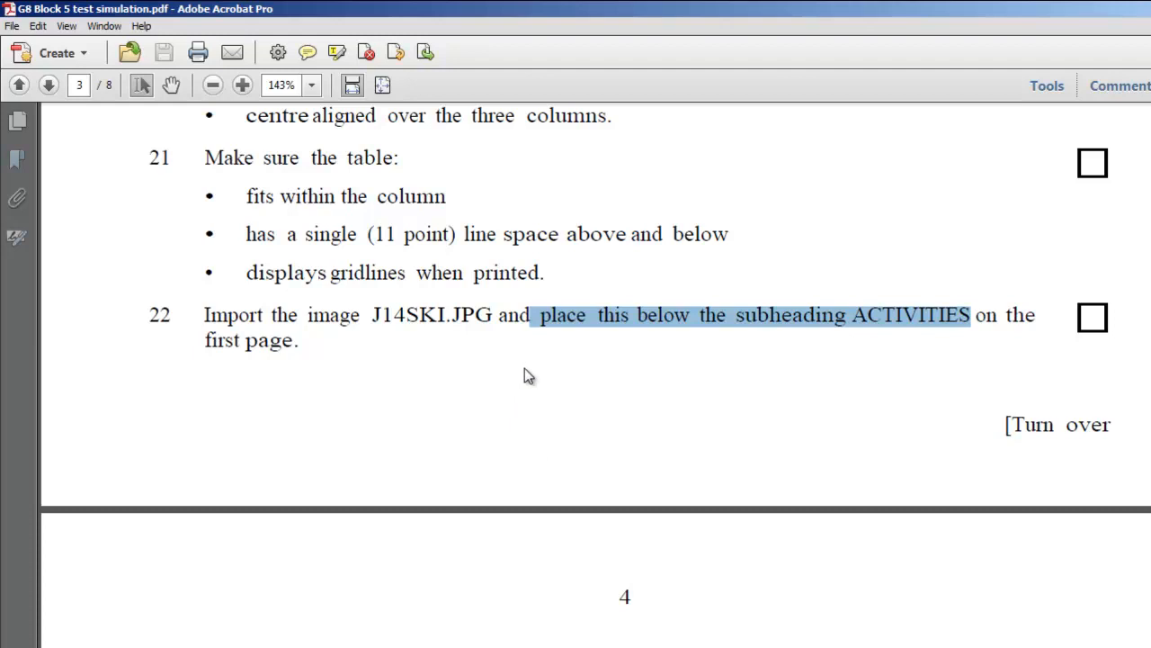
Step: Following task 23, crop the skier picture's left edge to remove the fish
scroll(524, 375, down, 5)
double_click(322, 347)
drag(322, 347, 663, 357)
key(alt+Tab)
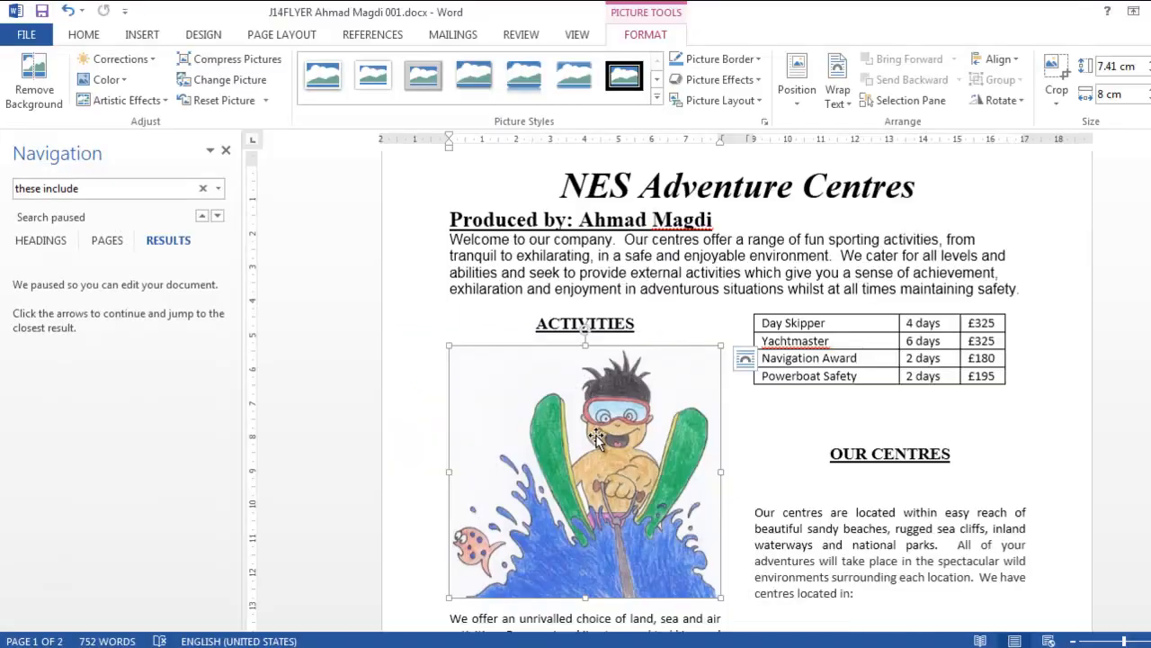
scroll(597, 435, down, 2)
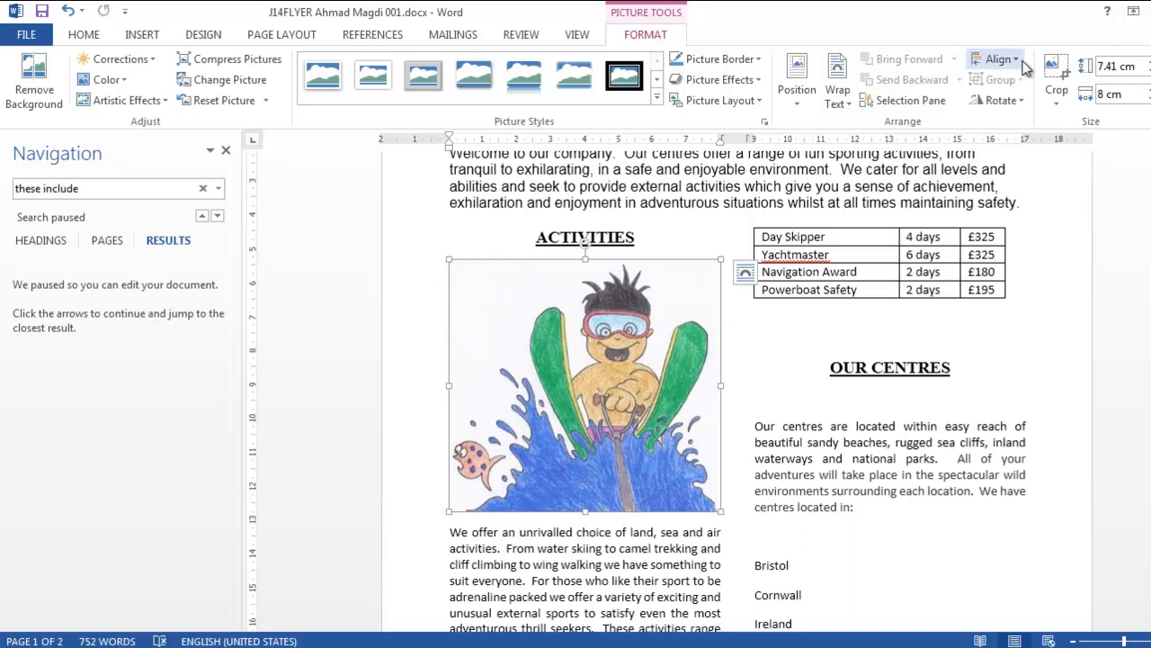
click(1058, 77)
drag(456, 386, 520, 396)
click(1064, 67)
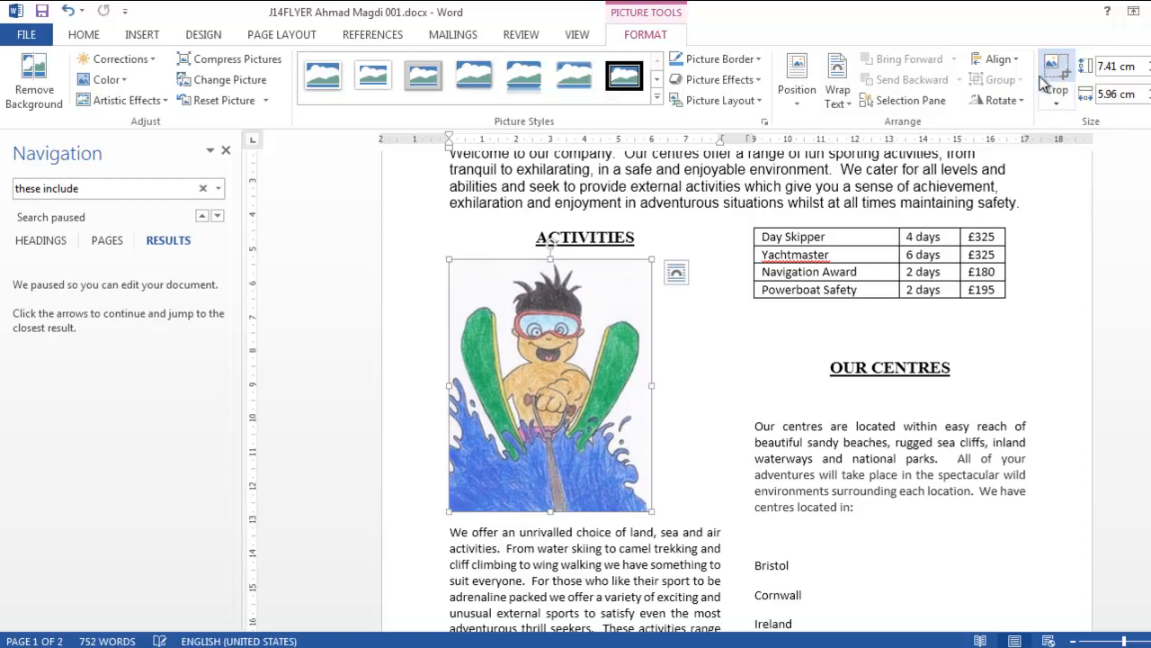
key(alt+Tab)
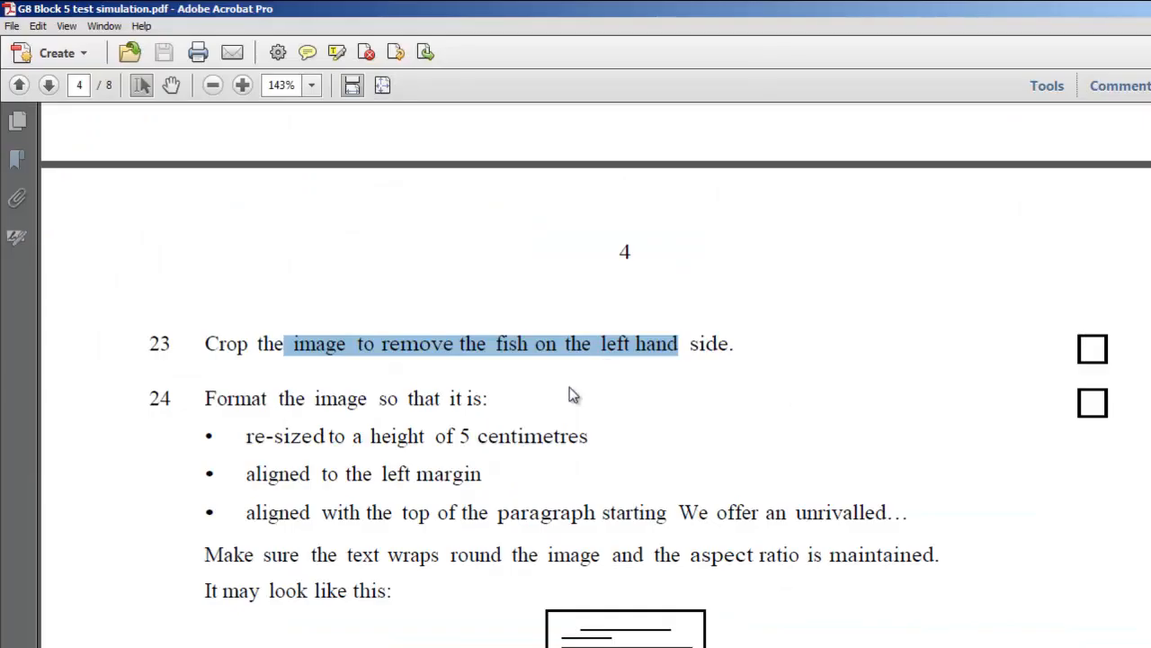
Step: Set the skier picture's height to 5 cm, keeping proportions at 4.02 cm wide
scroll(324, 364, down, 1)
drag(229, 355, 377, 370)
scroll(258, 344, down, 2)
drag(246, 309, 589, 310)
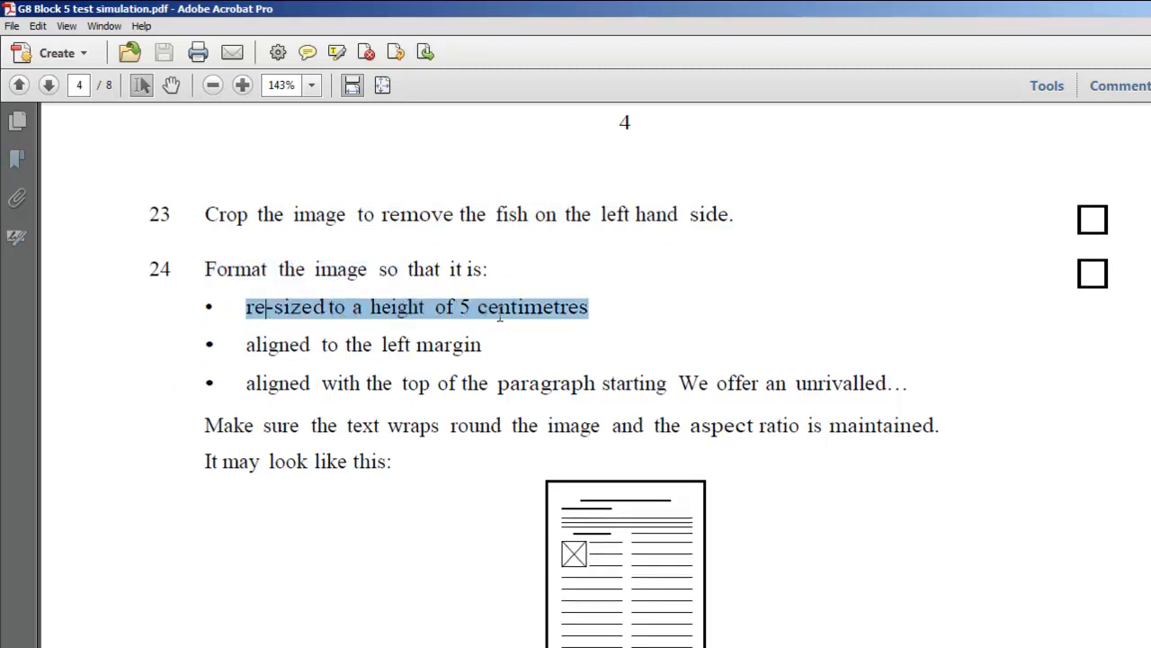
key(alt+Tab)
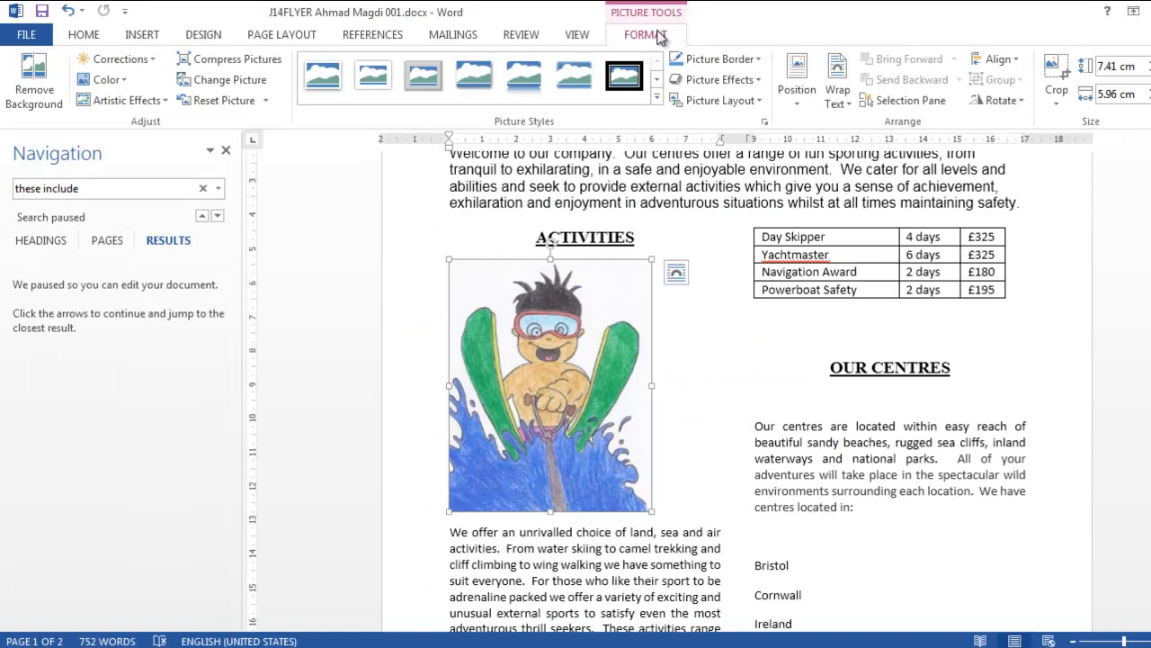
click(1123, 68)
text(5 cm)
key(Return)
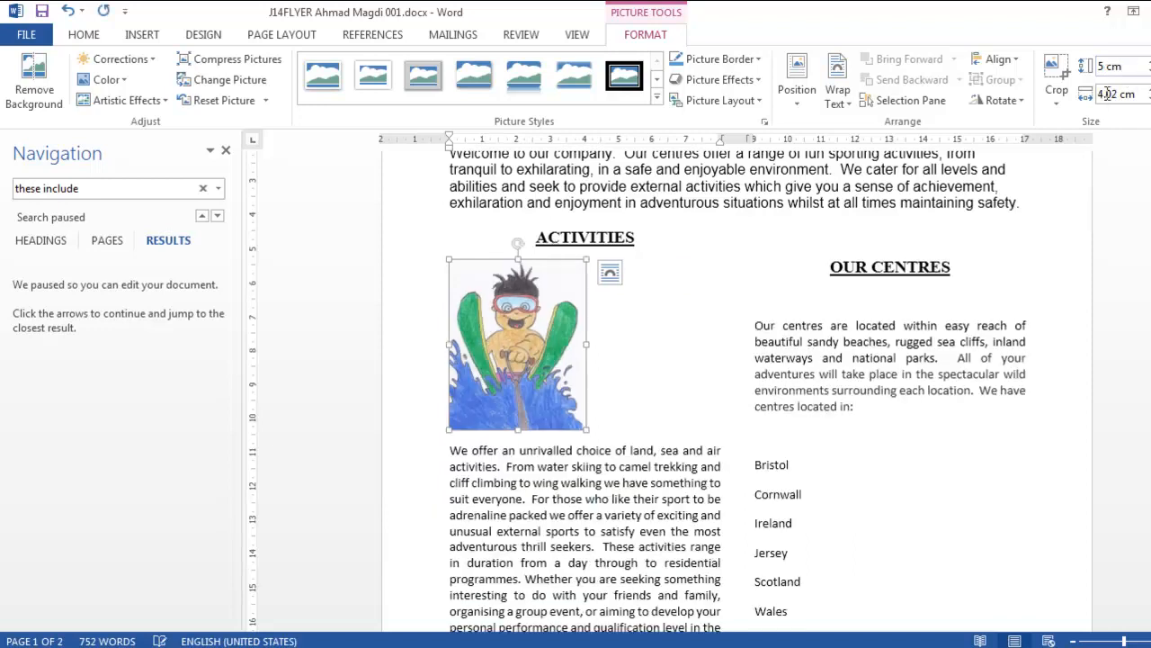
Step: Check the picture's left-margin alignment requirement in the PDF
key(alt+Tab)
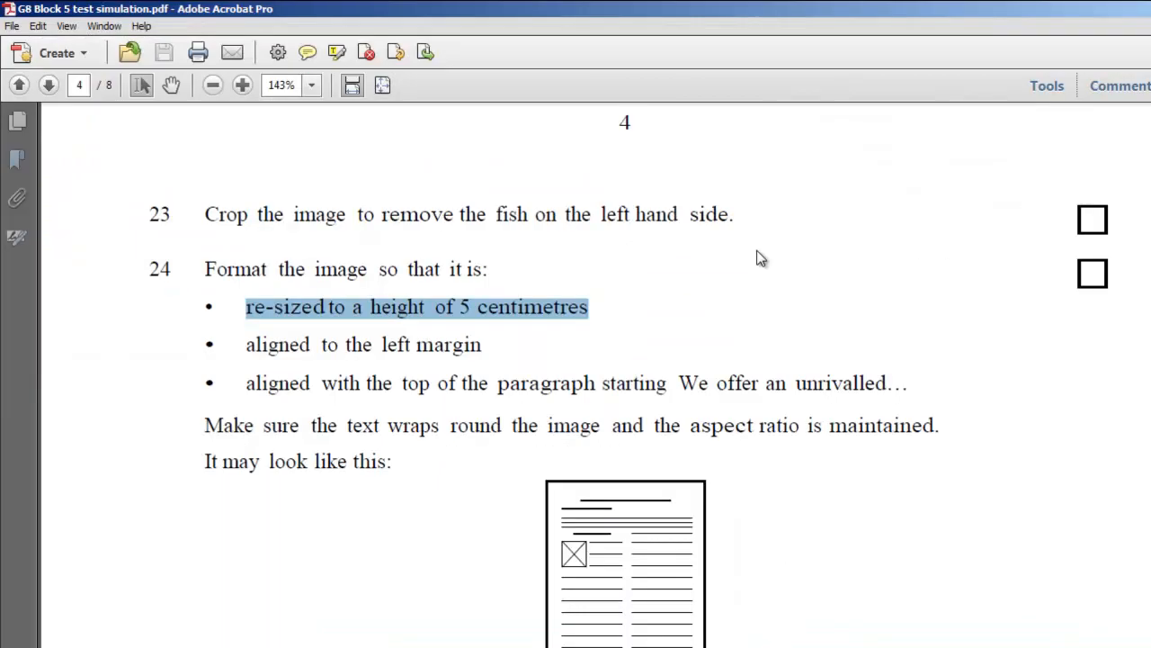
triple_click(273, 351)
key(alt+Tab)
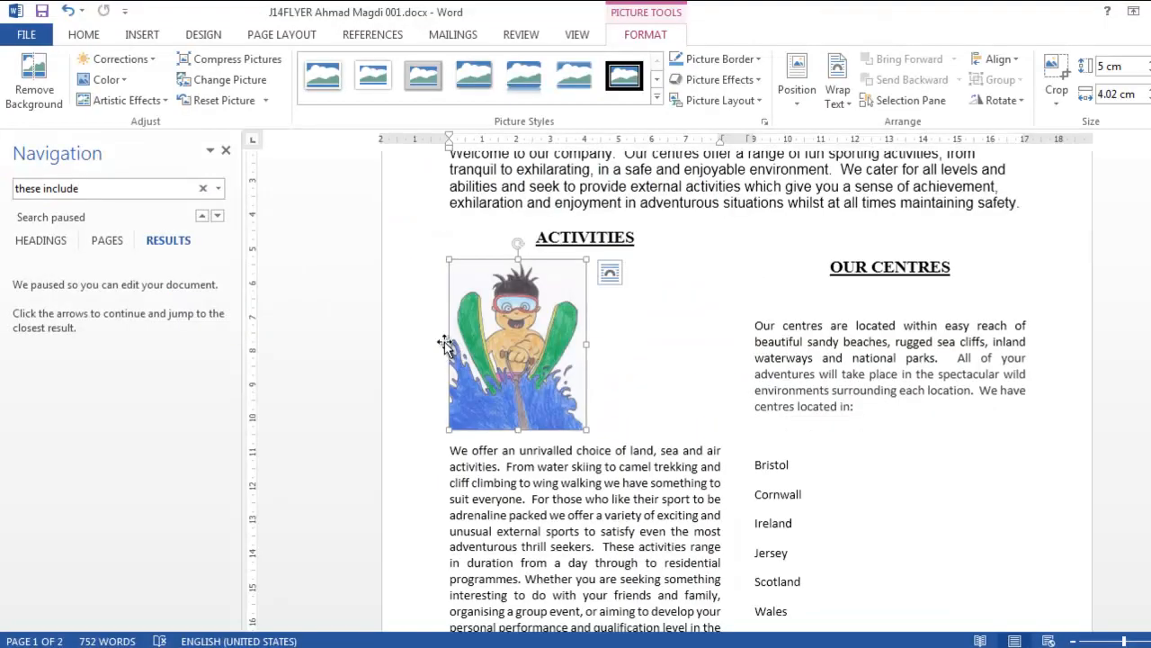
click(84, 36)
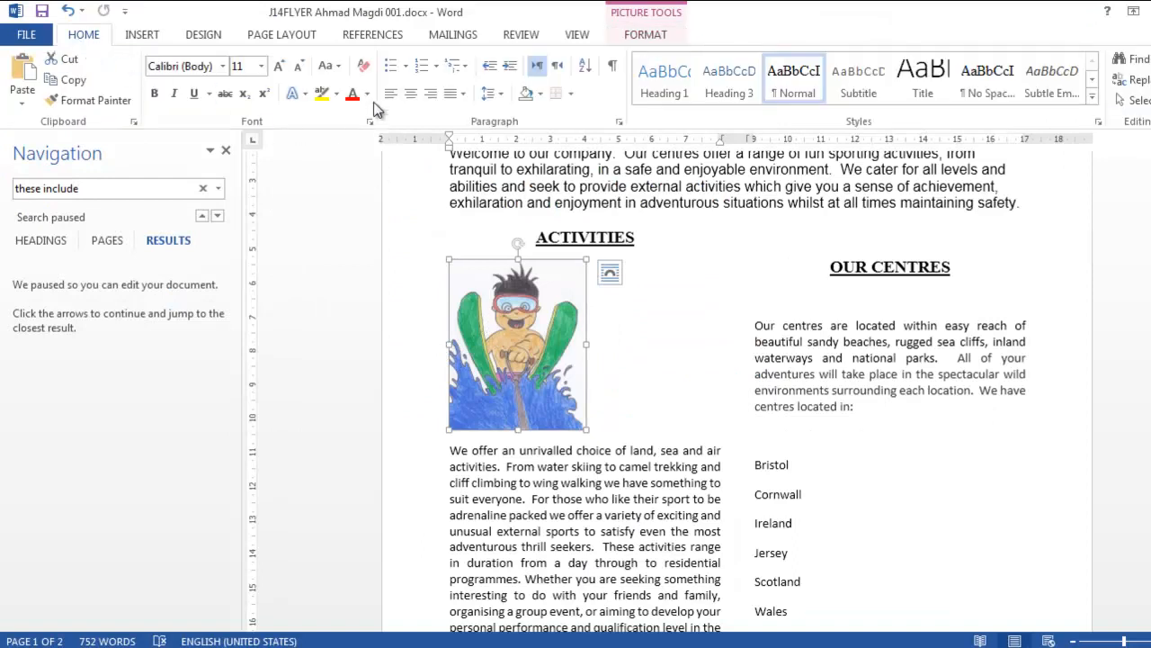
Step: Review the 'We offer an unrivalled' alignment requirement and inspect the picture's layout settings
key(alt+Tab)
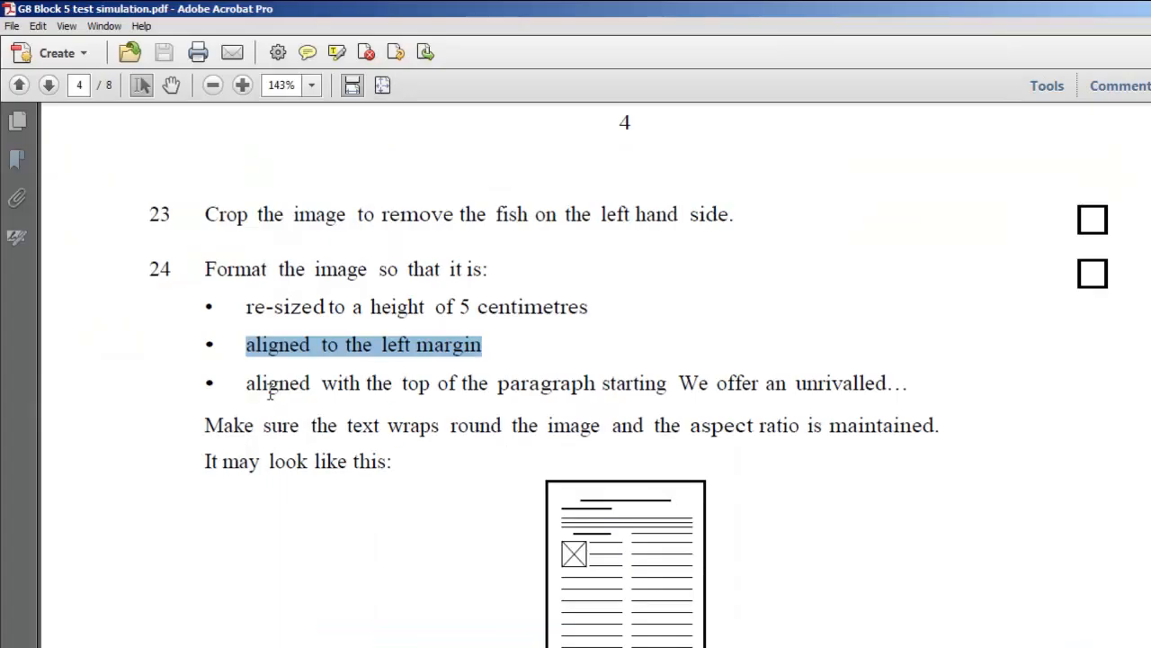
drag(246, 383, 354, 381)
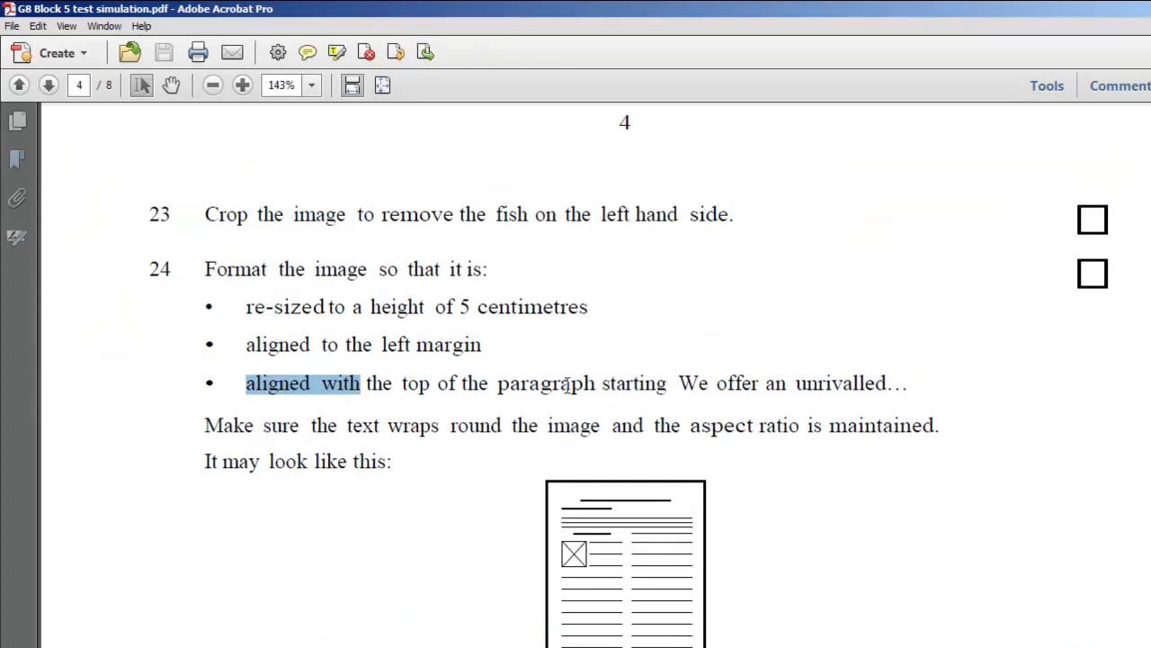
drag(675, 383, 846, 392)
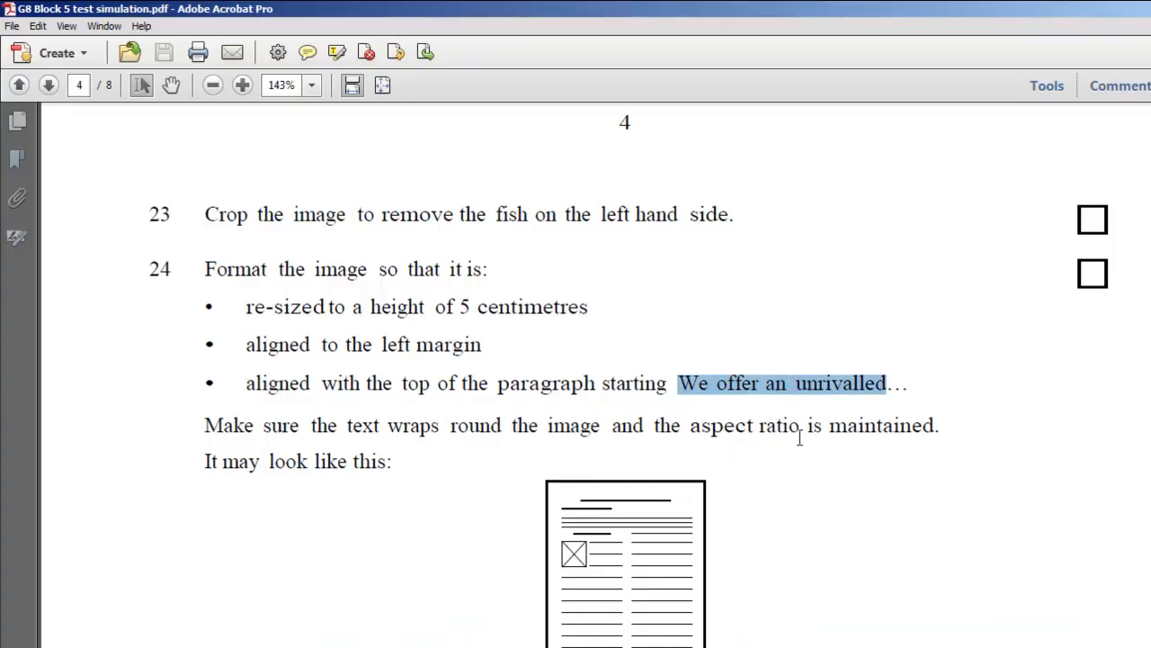
key(alt+Tab)
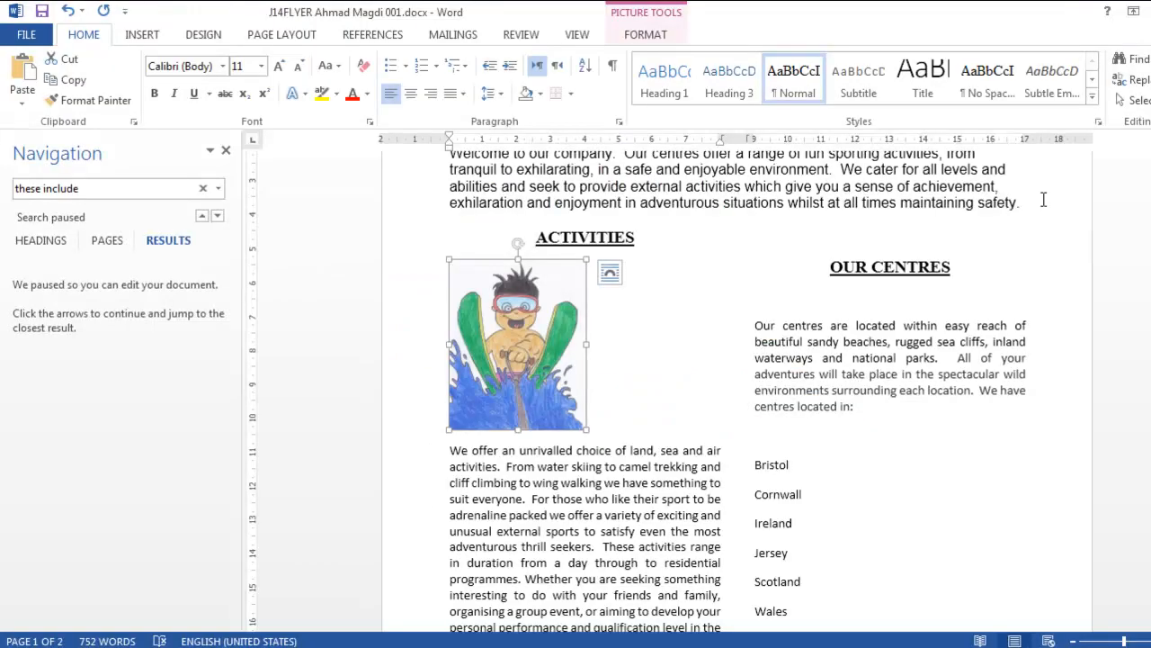
click(646, 35)
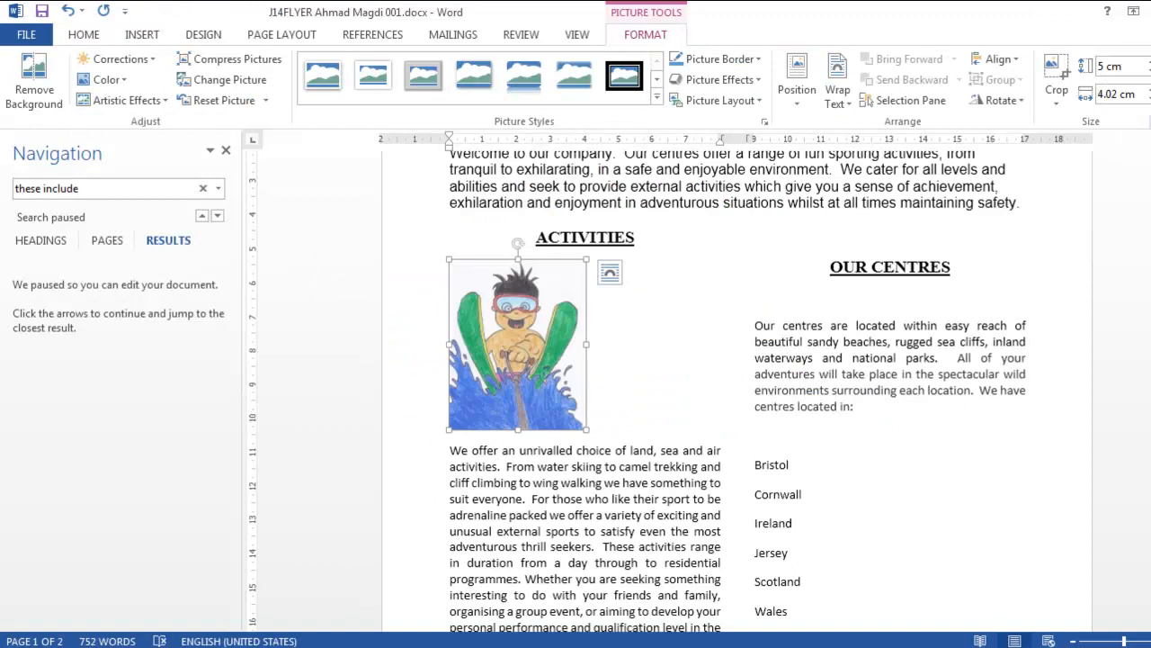
click(1150, 122)
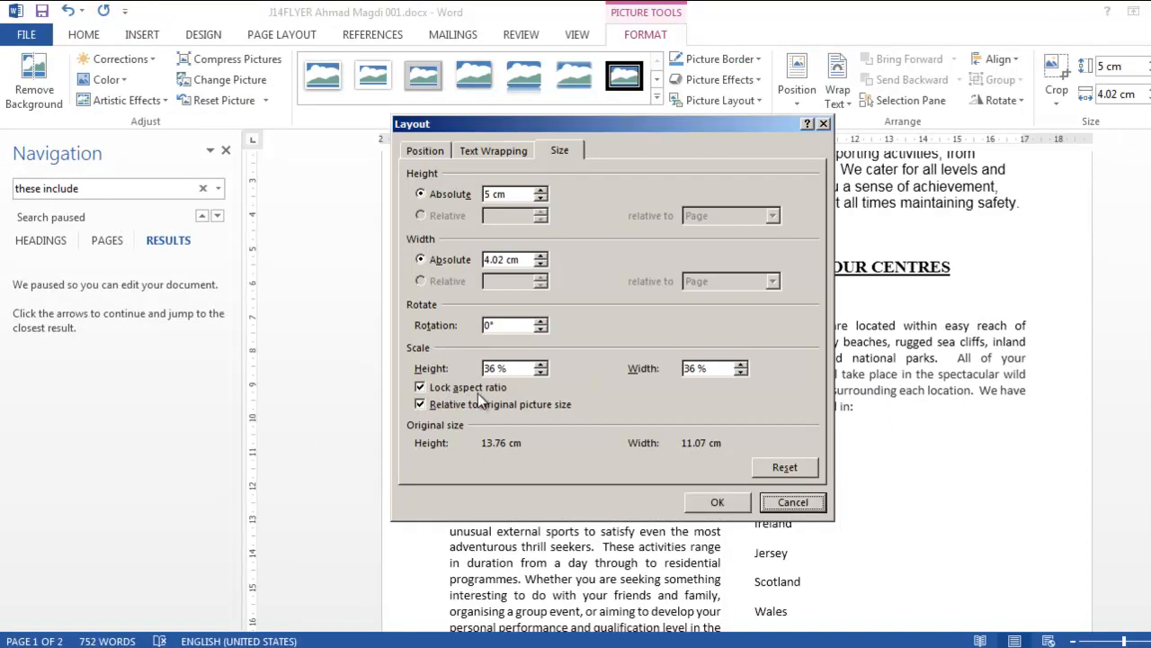
click(789, 502)
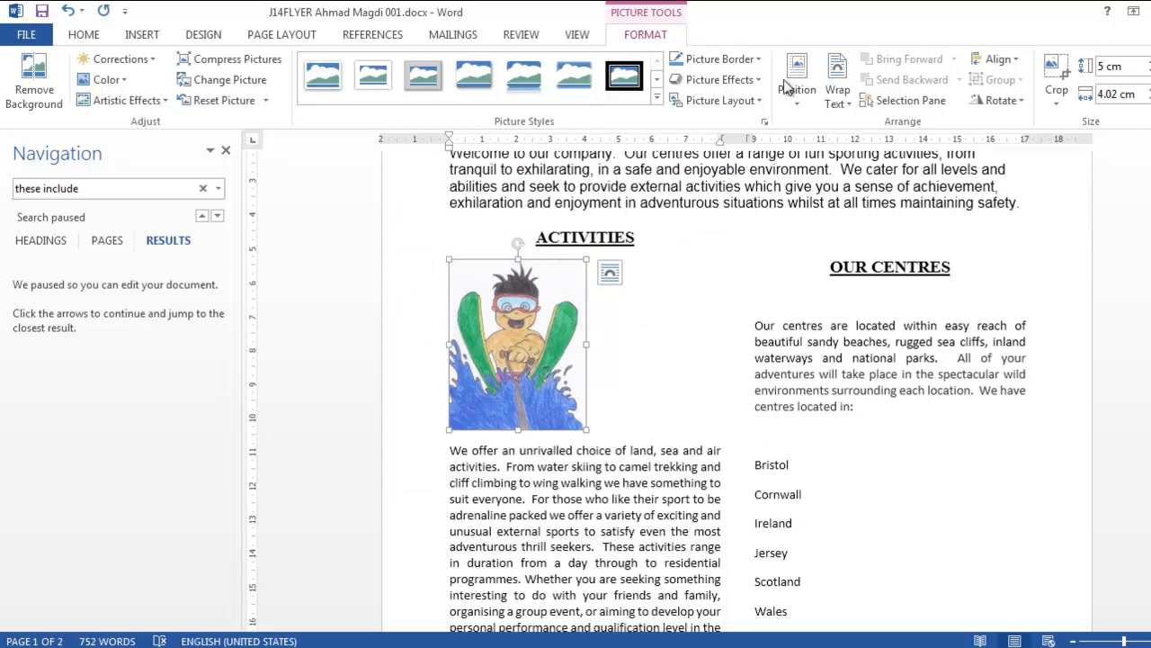
Step: Set the skier picture's text wrapping to Square, undoing an accidental resize
click(838, 97)
click(861, 144)
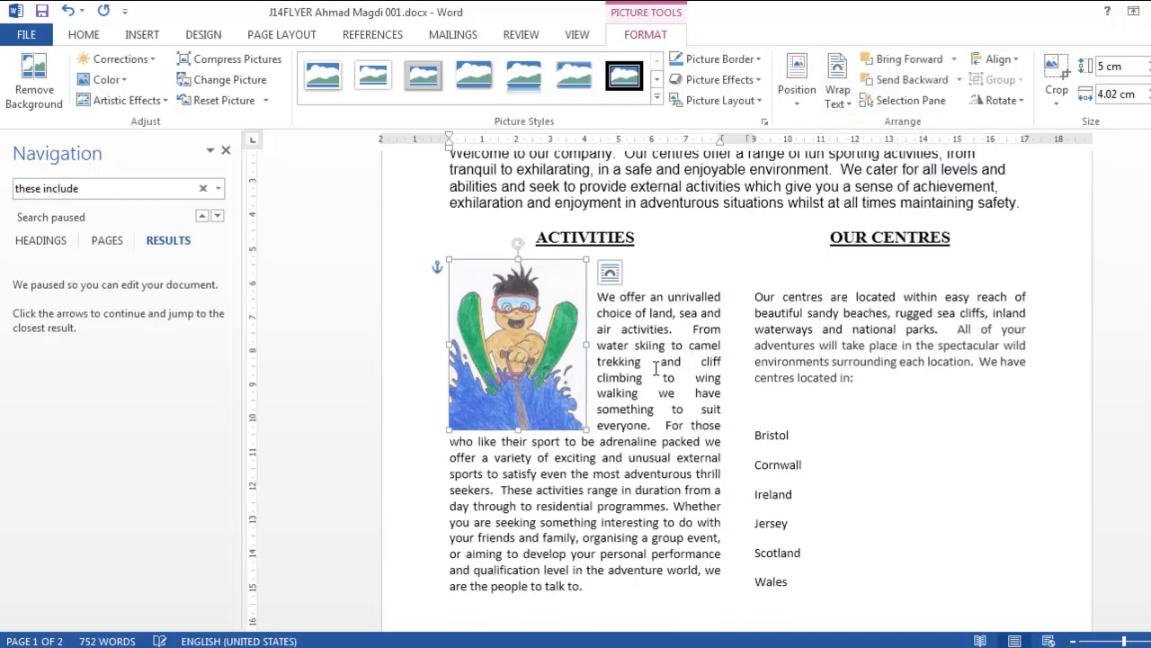
drag(517, 259, 517, 293)
key(ctrl+z)
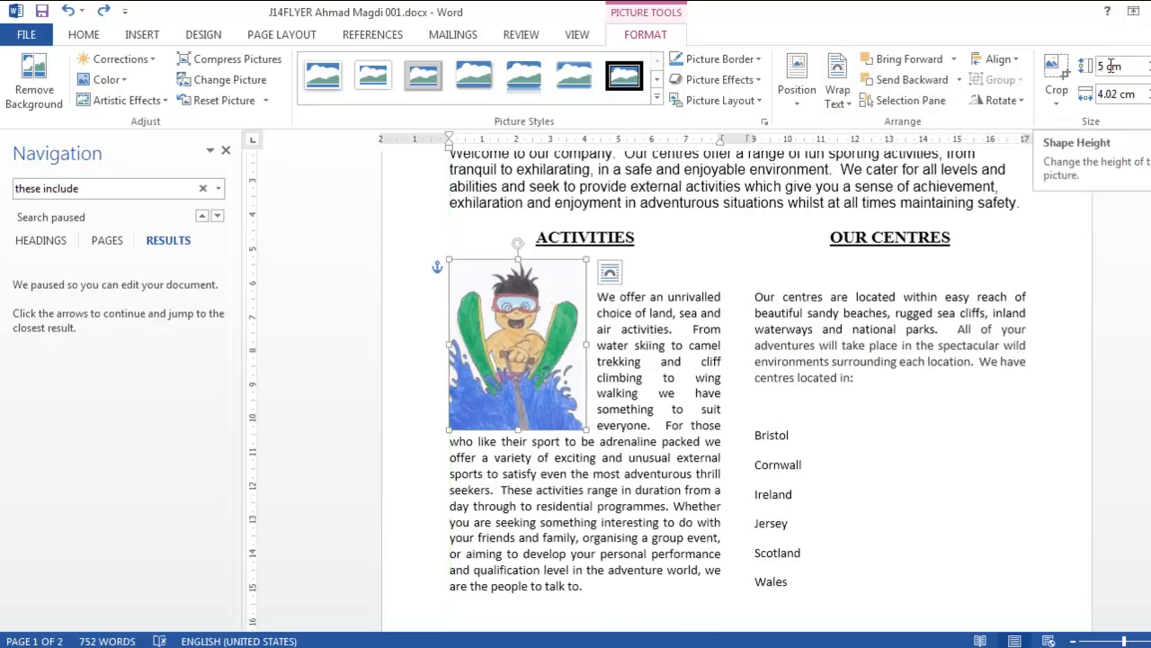
click(1144, 121)
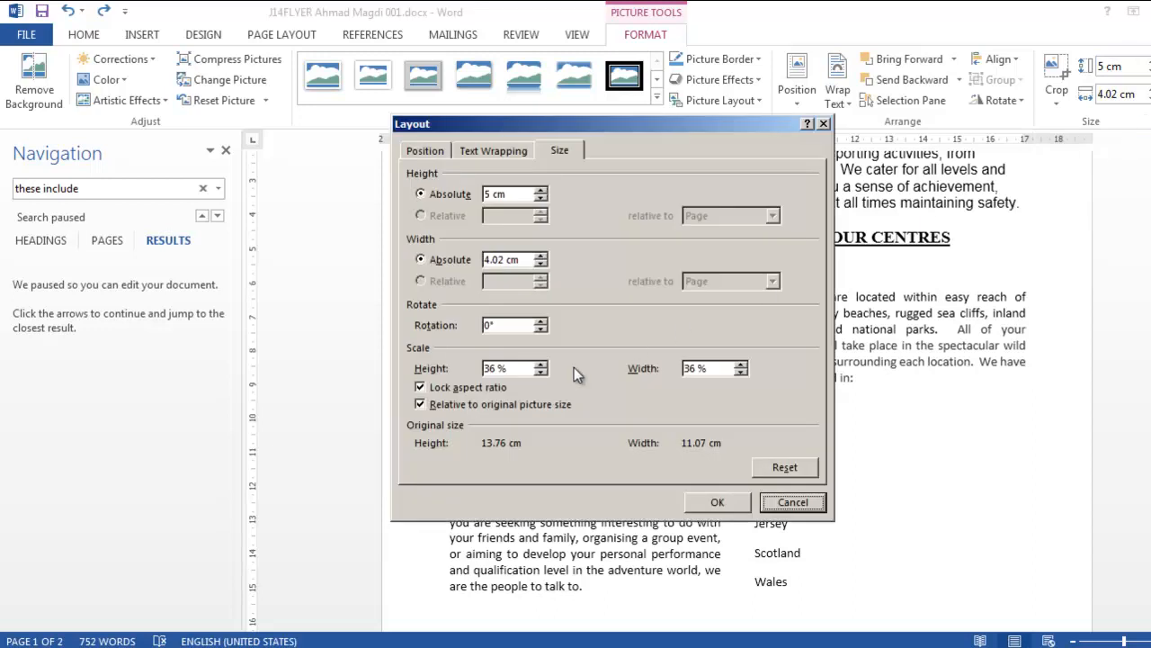
click(792, 501)
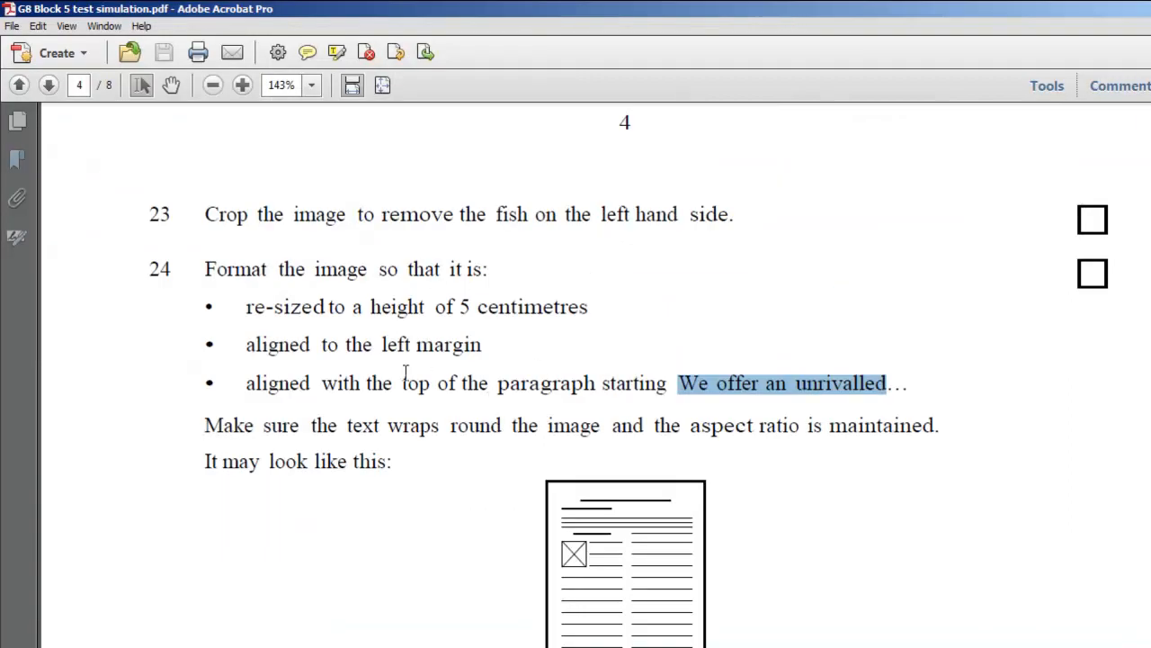
scroll(405, 373, down, 1)
Step: Review task 25's bullets requirement and where the centres list starts
drag(301, 382, 499, 382)
scroll(476, 372, down, 2)
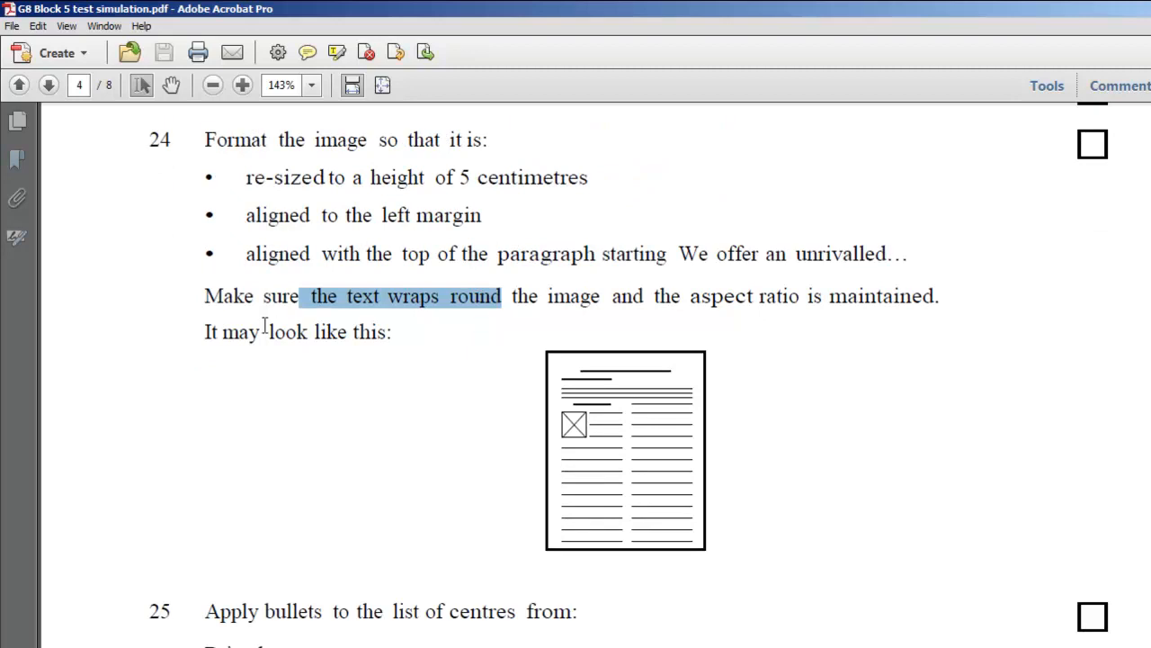
scroll(260, 335, down, 4)
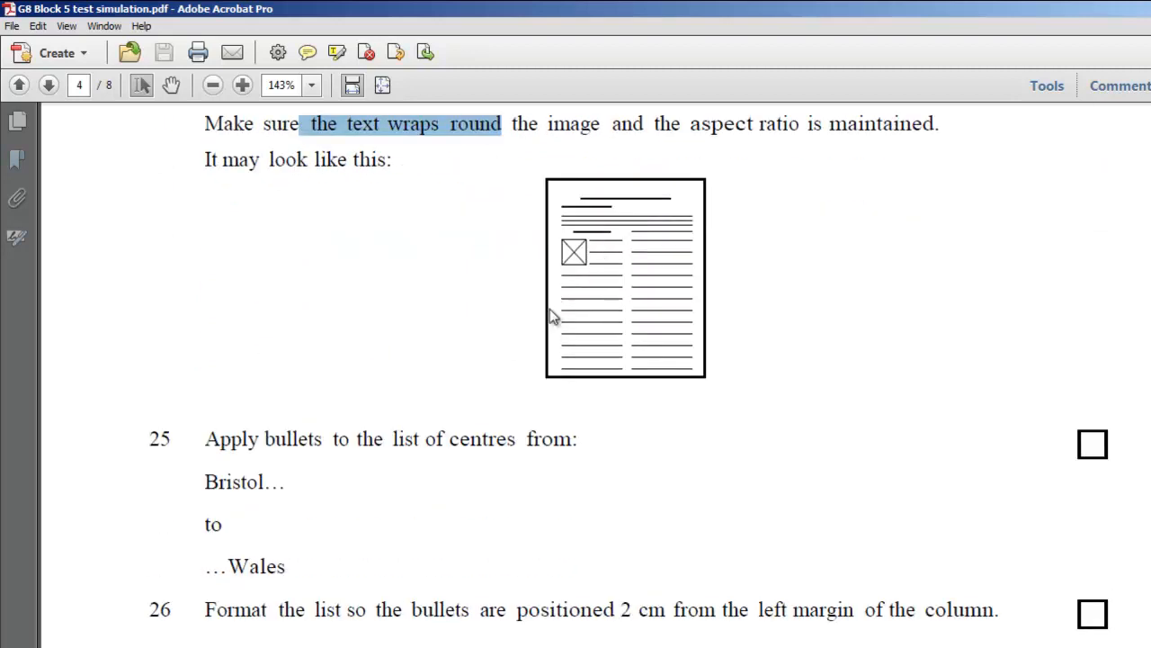
scroll(566, 311, down, 5)
drag(260, 225, 350, 225)
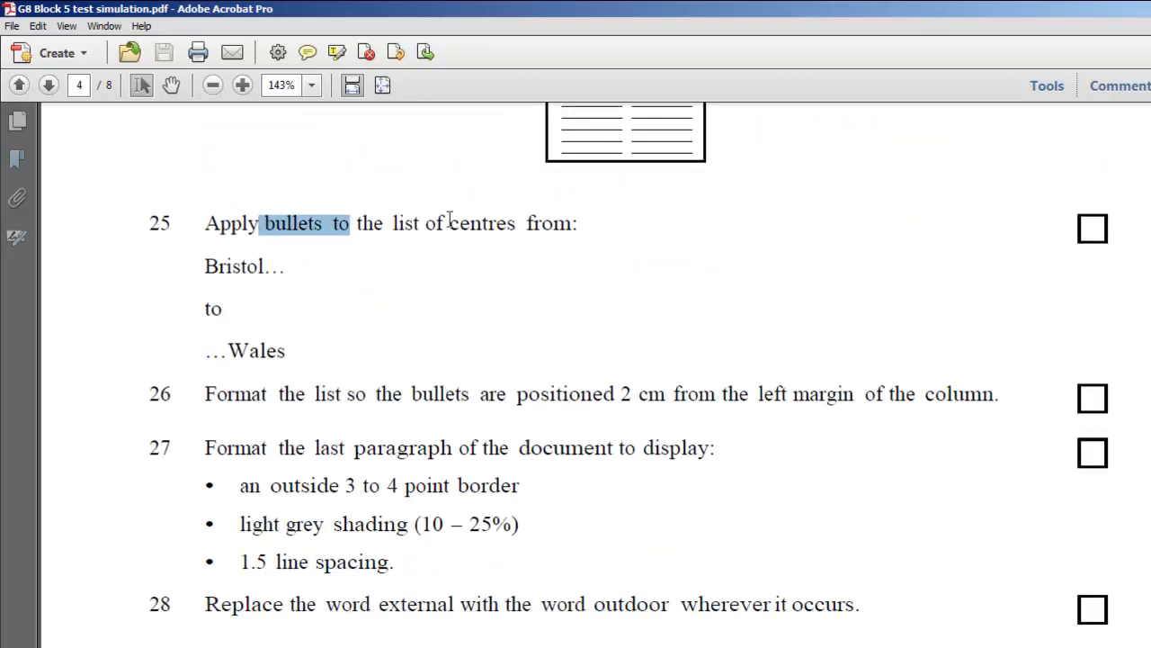
drag(206, 268, 262, 268)
key(alt+Tab)
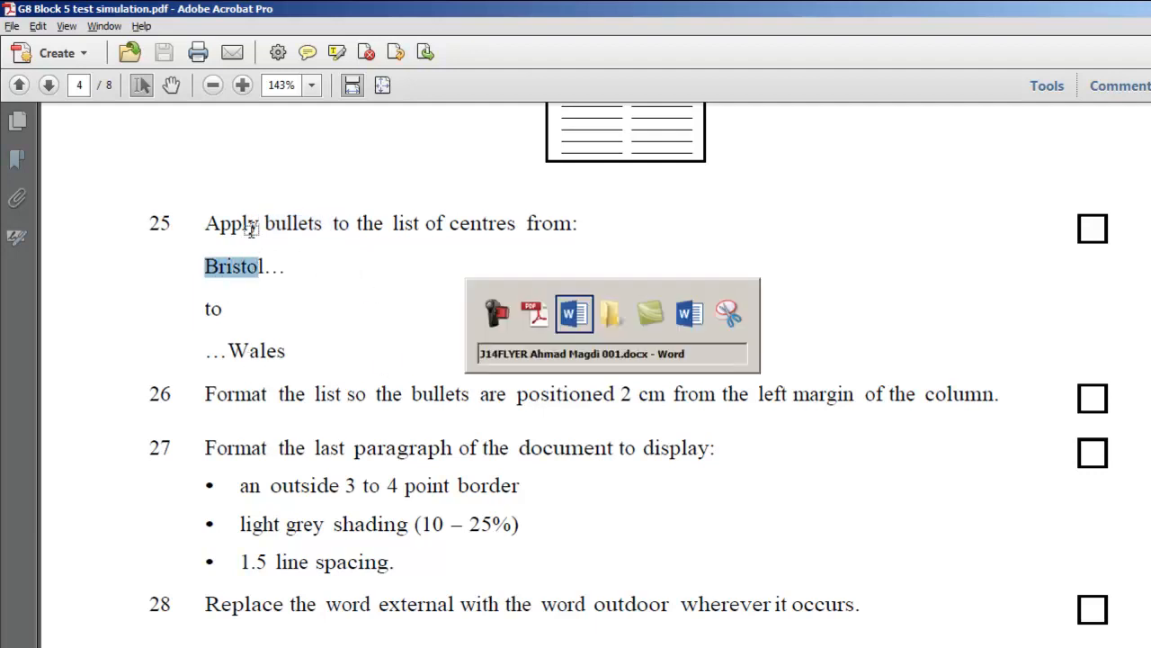
Step: Bullet the centres list from Bristol to Wales and check the bullet positioning instruction
drag(756, 437, 792, 585)
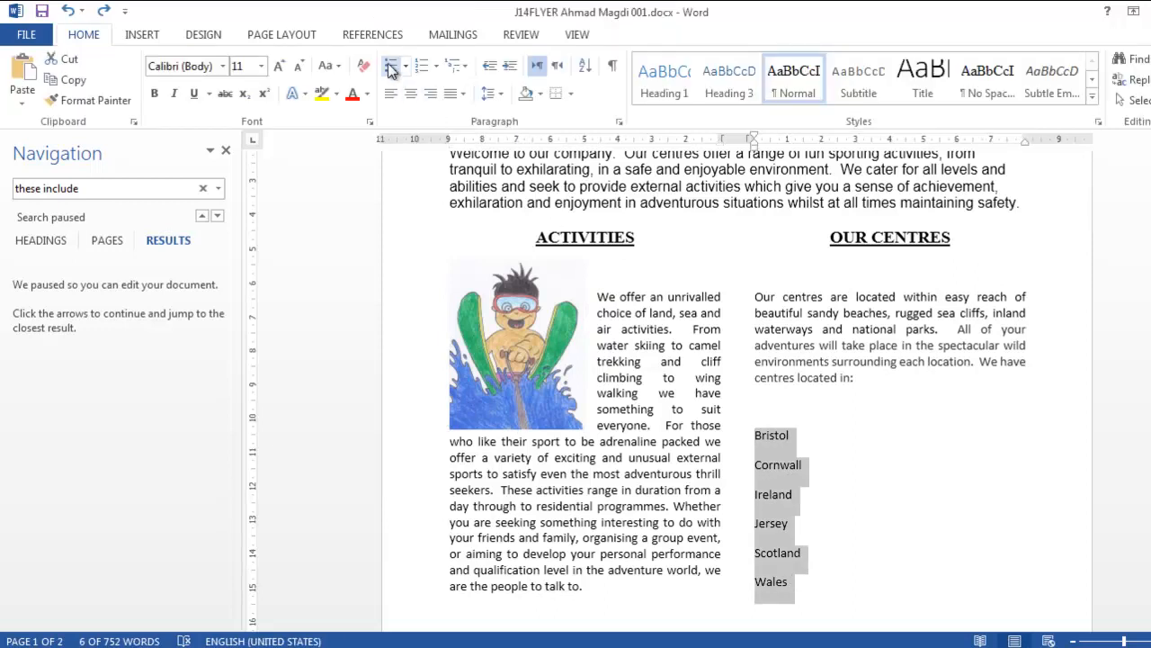
click(392, 66)
key(alt+Tab)
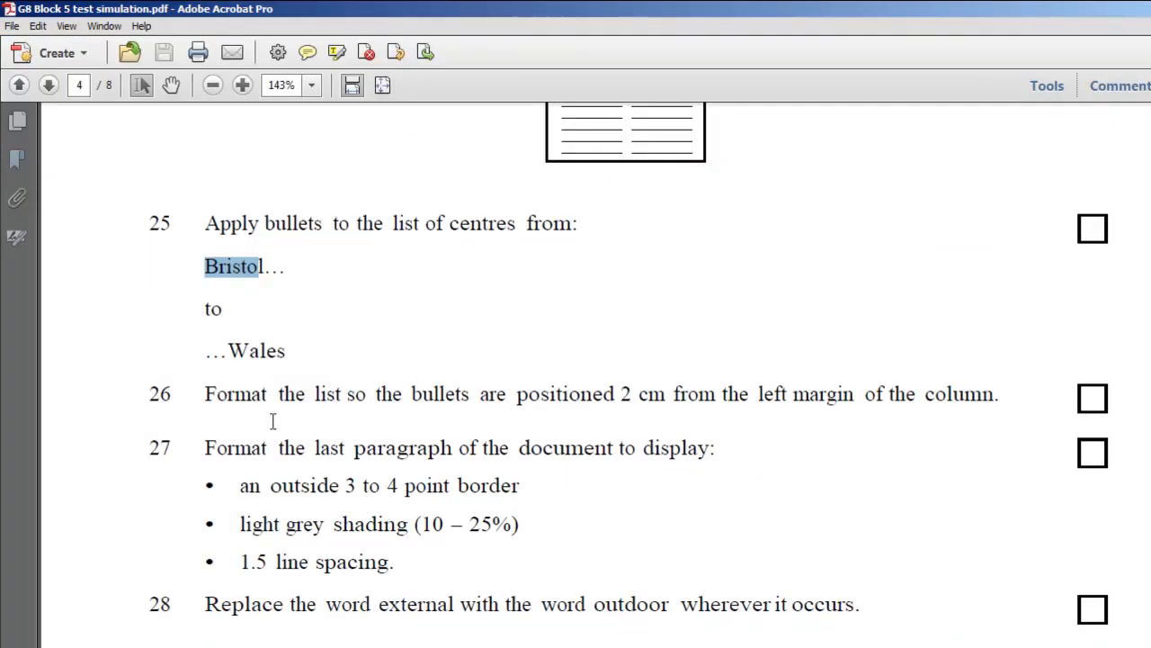
drag(264, 393, 964, 412)
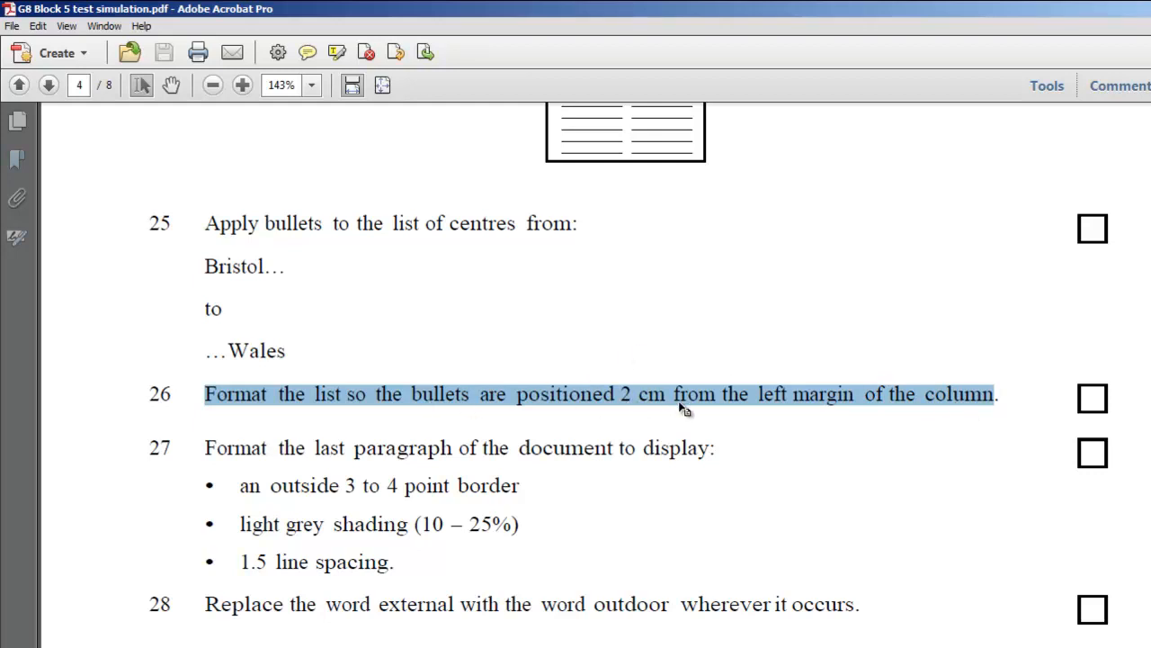
key(alt+Tab)
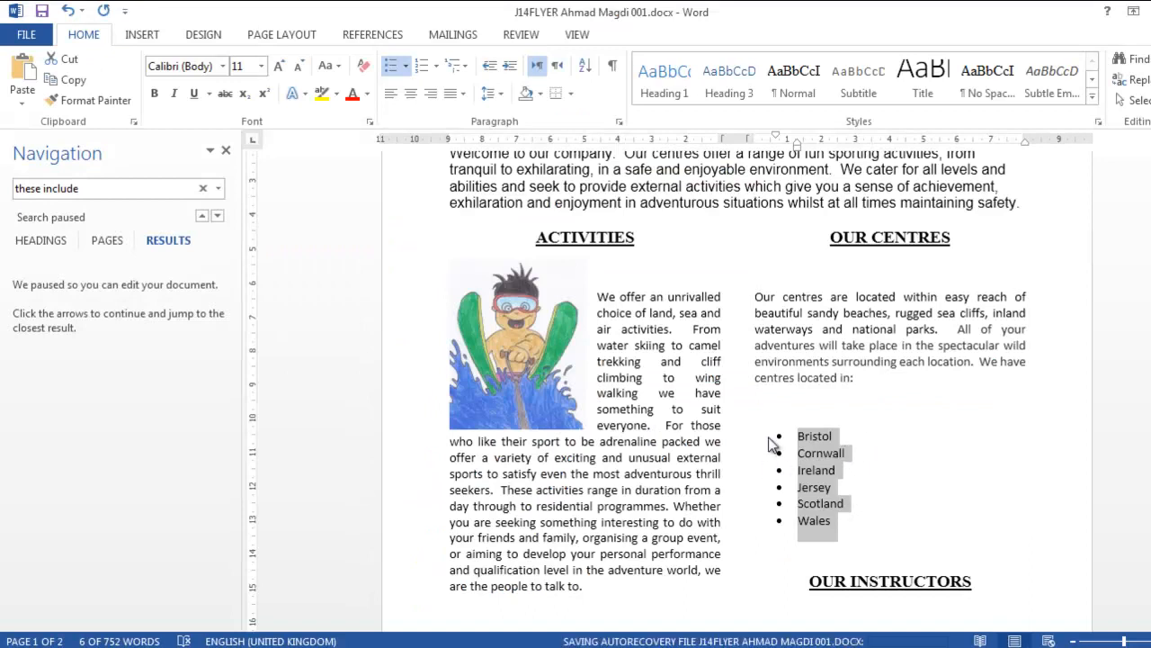
Step: Set the bulleted centres list's left indent to 2 cm in the Paragraph dialog
click(618, 120)
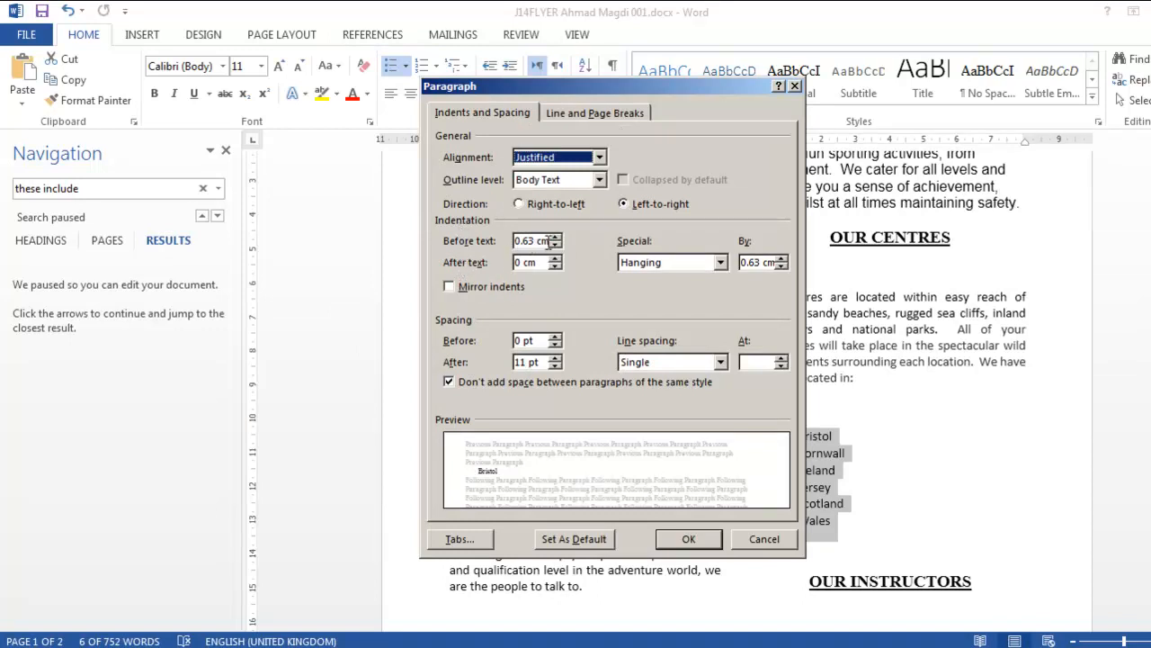
drag(549, 241, 510, 240)
text(2)
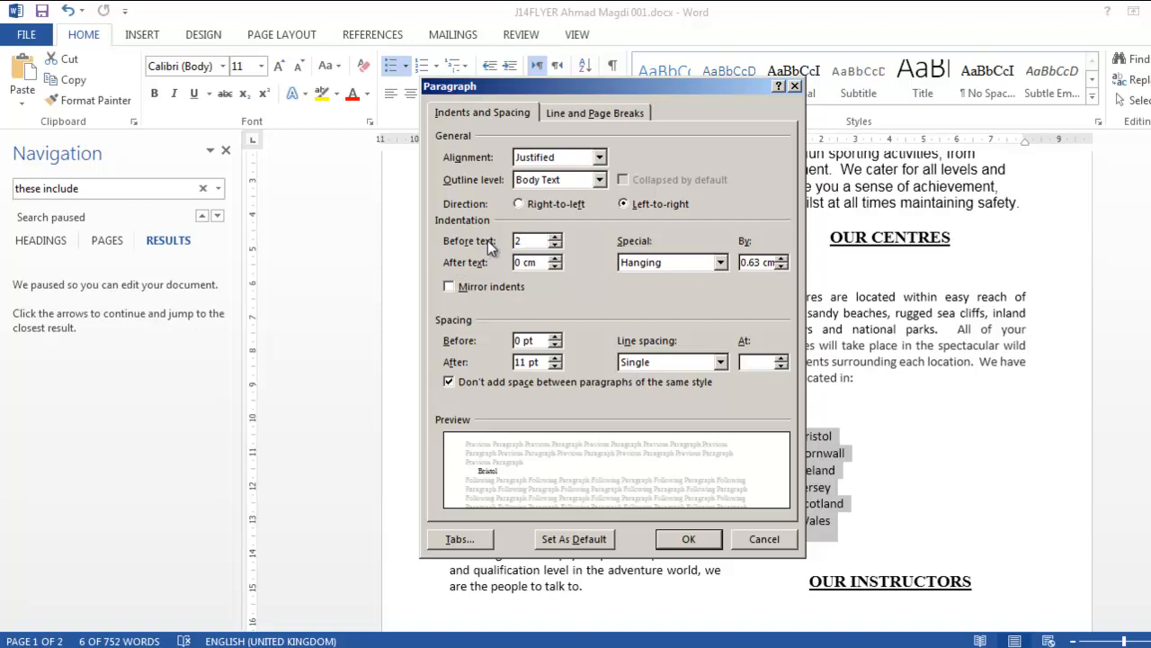
click(688, 539)
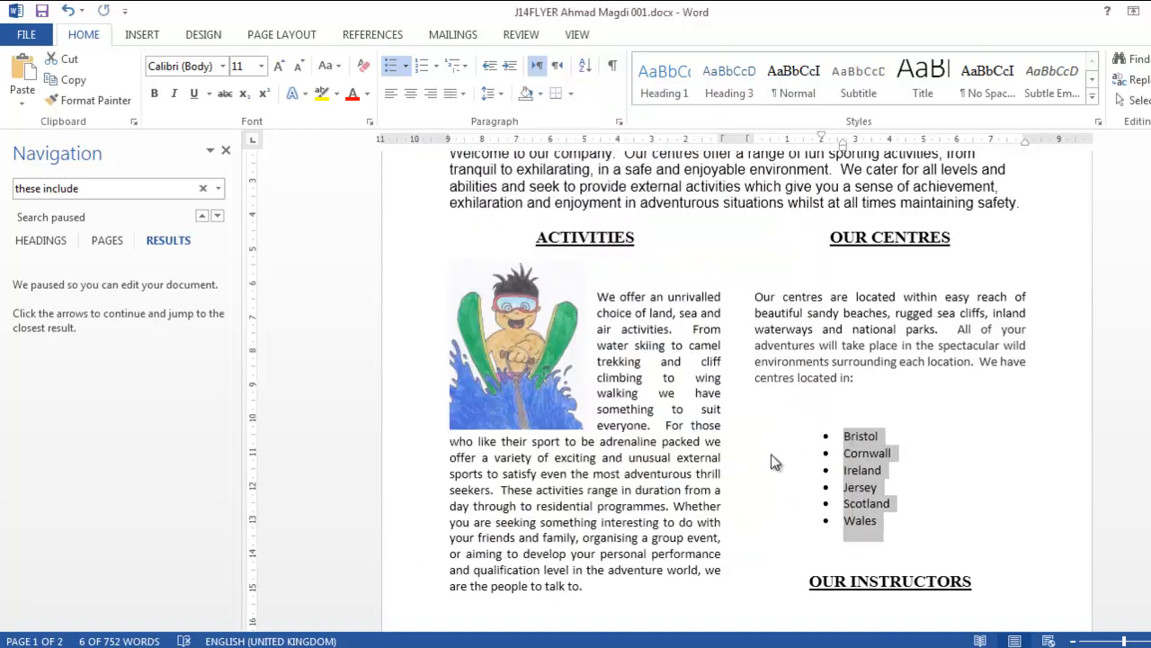
key(alt+Tab)
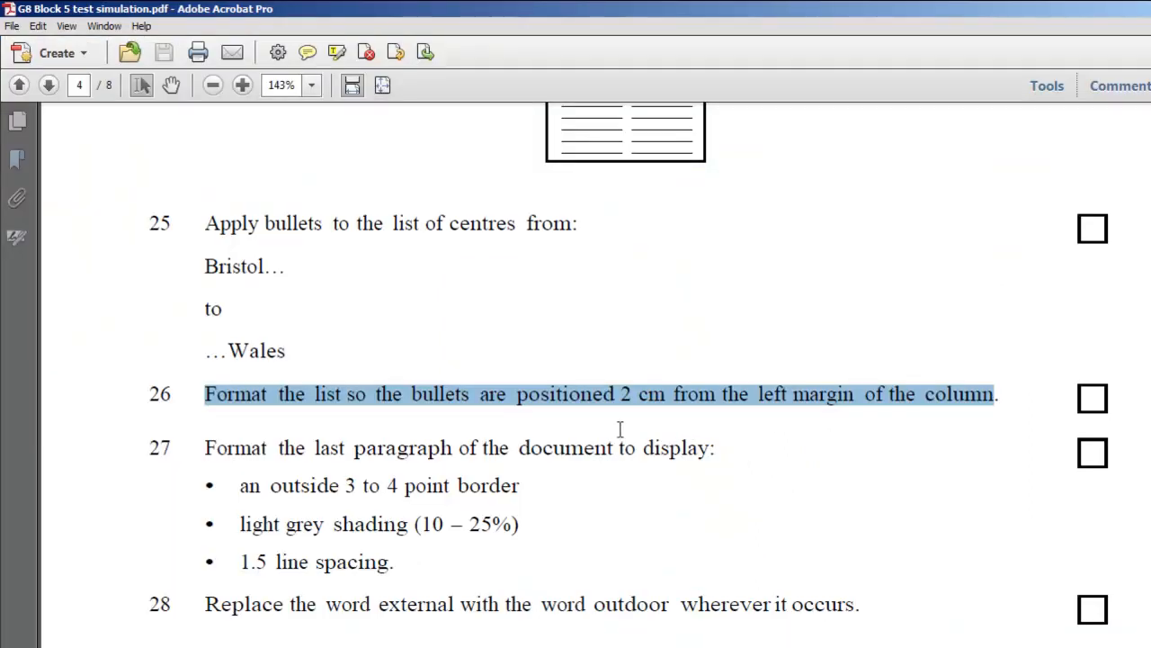
scroll(360, 342, down, 3)
drag(304, 320, 641, 334)
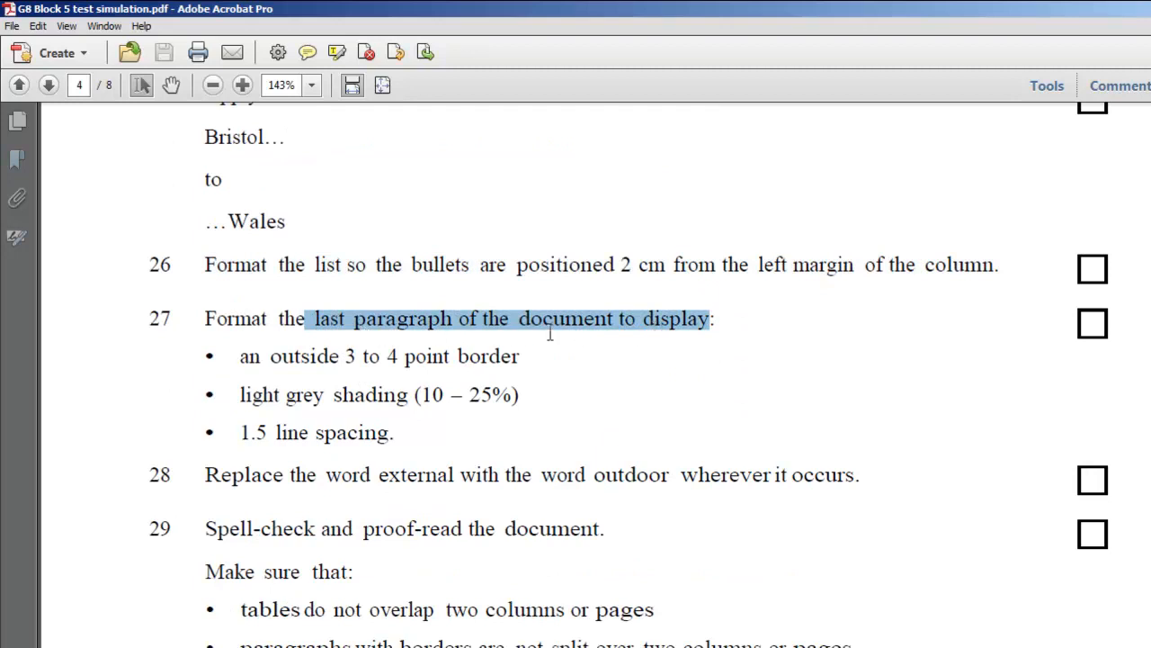
key(alt+Tab)
scroll(599, 376, down, 20)
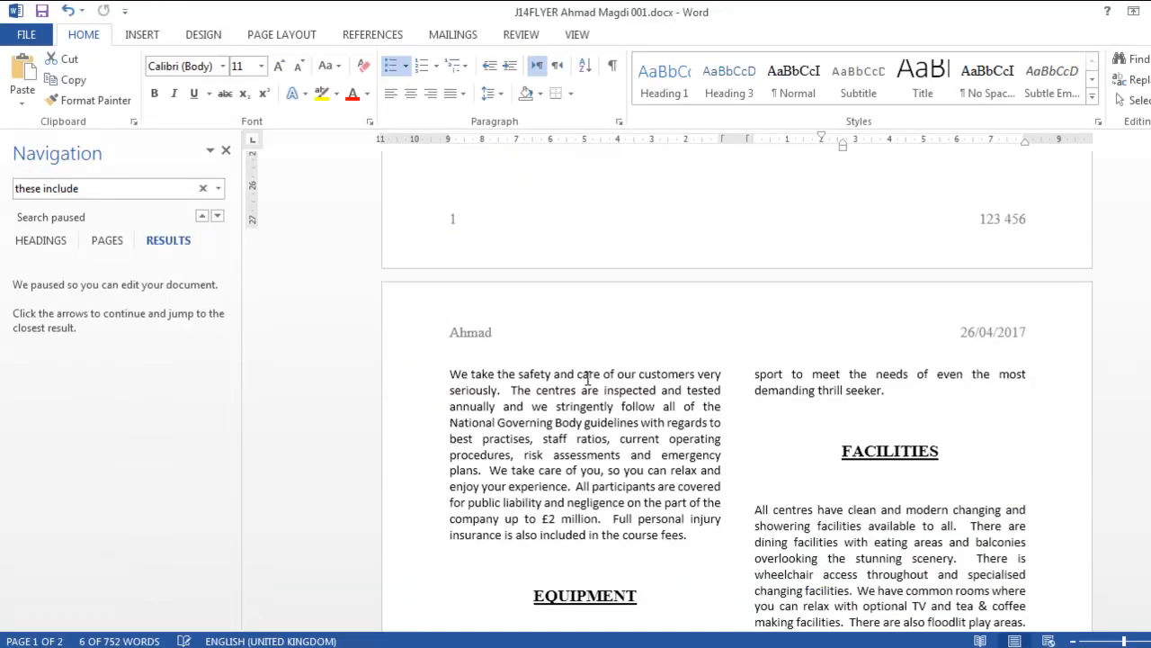
Step: Format Painter the last paragraph's Calibri formatting onto 't our website.'
scroll(583, 376, down, 3)
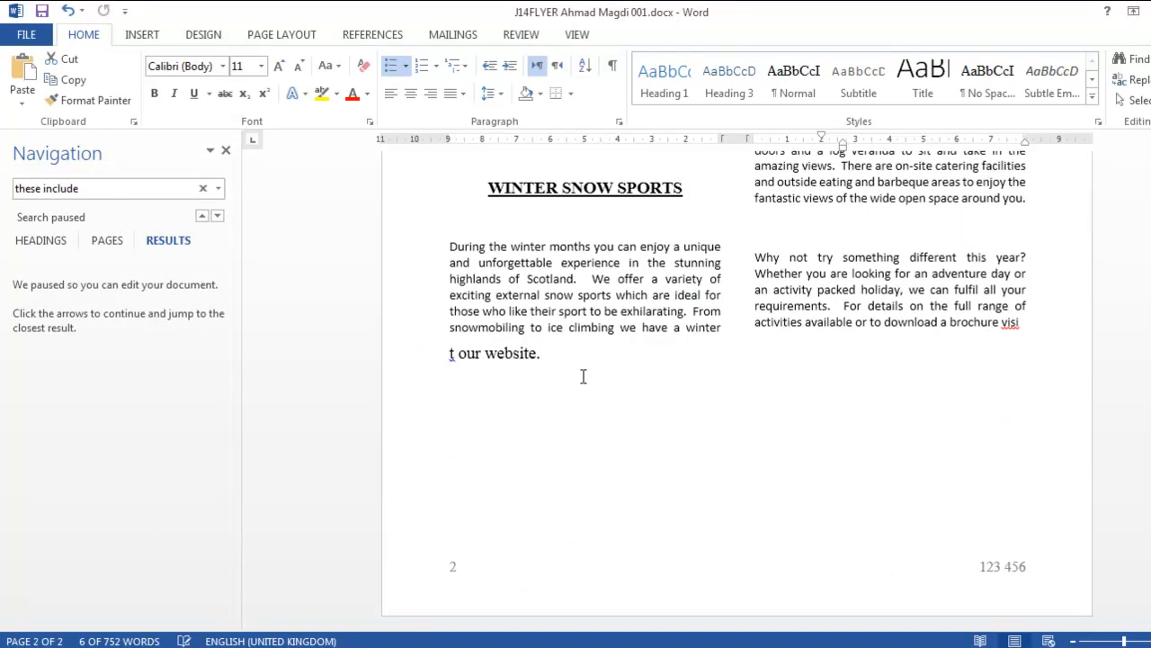
drag(753, 257, 543, 356)
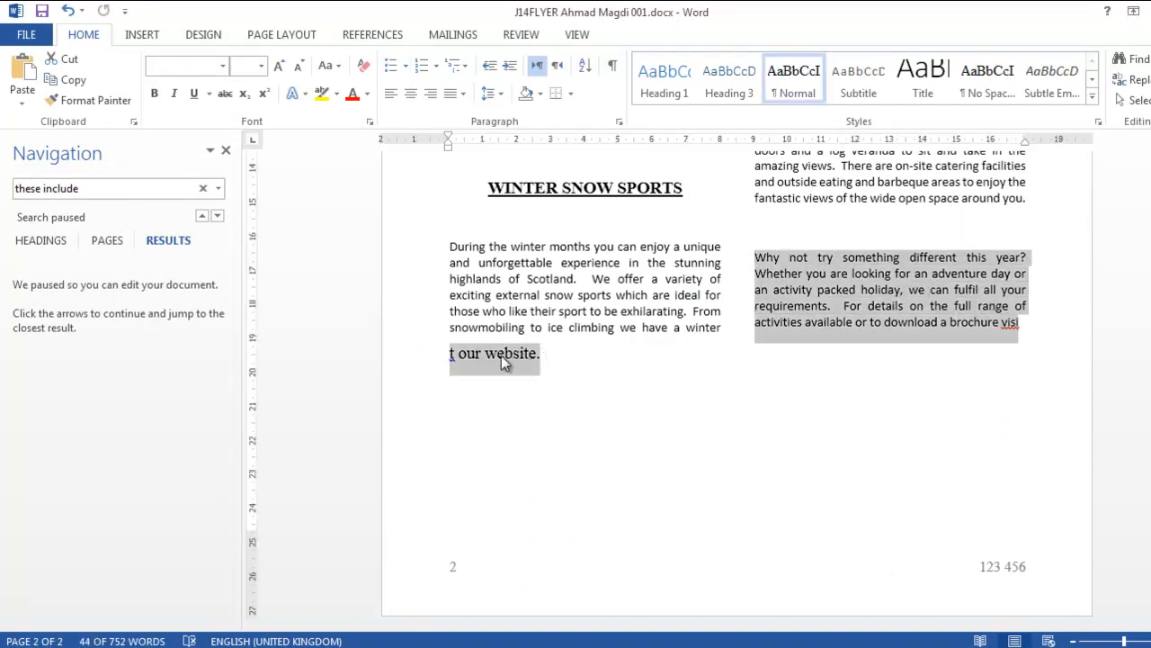
double_click(825, 323)
click(90, 99)
drag(450, 353, 545, 356)
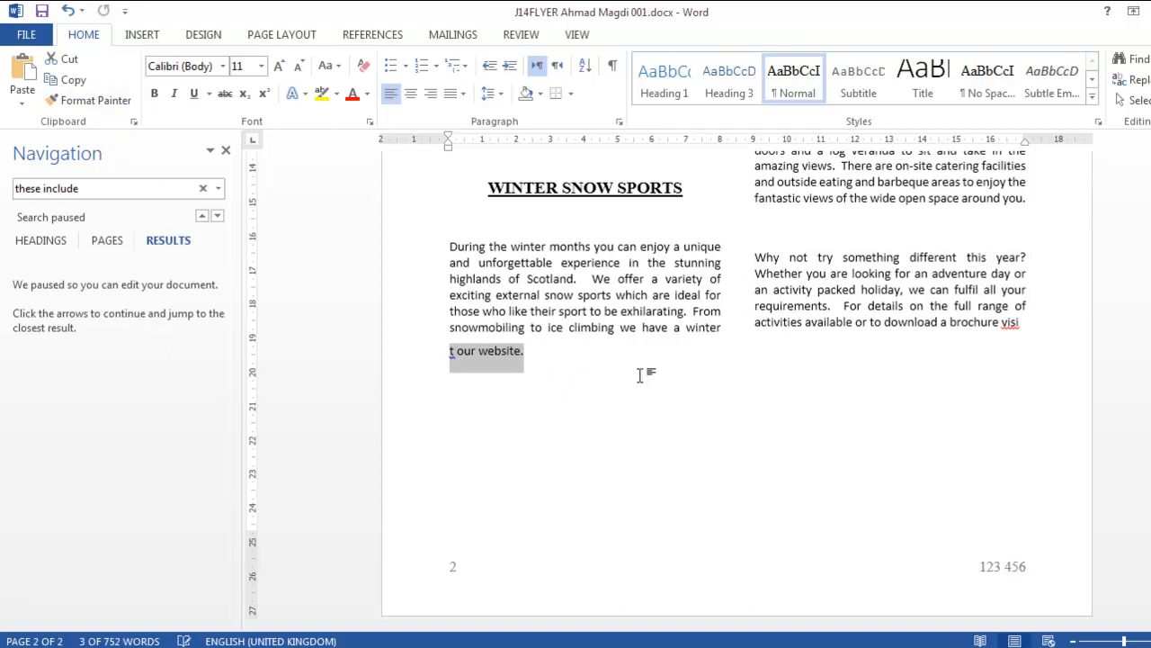
drag(756, 256, 927, 368)
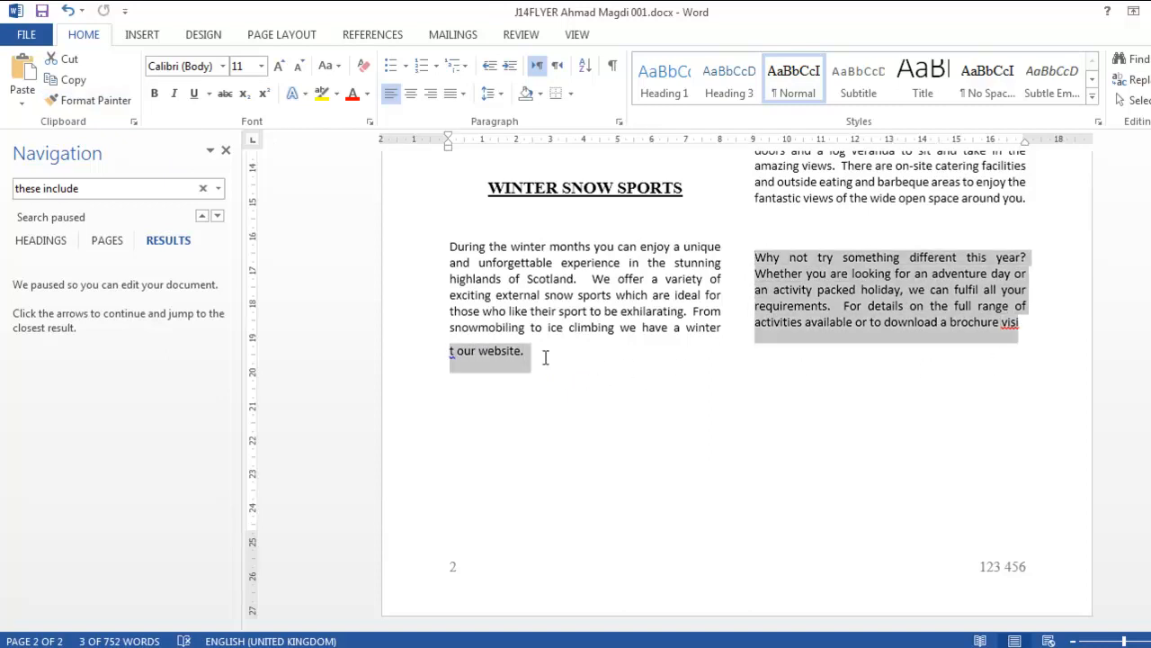
Step: Check the outside border requirement and reselect the last paragraph including 't our website.'
key(alt+Tab)
drag(270, 356, 469, 354)
key(alt+Tab)
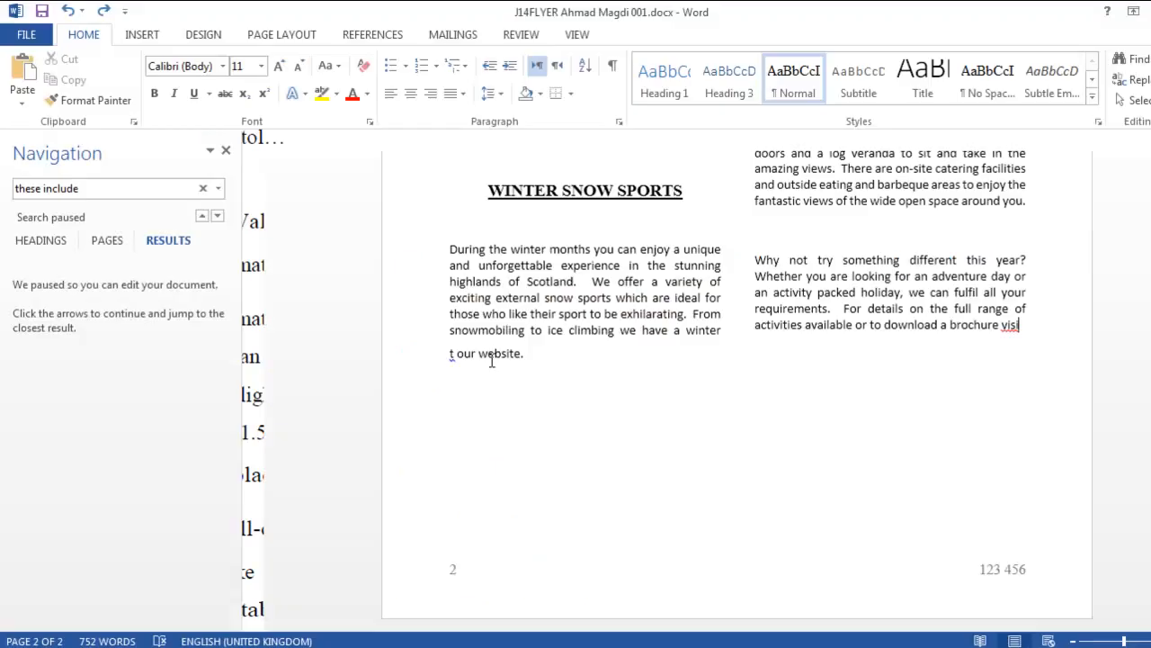
drag(754, 260, 527, 358)
Step: Give the last flyer paragraph an outside border 3 pt wide
click(570, 95)
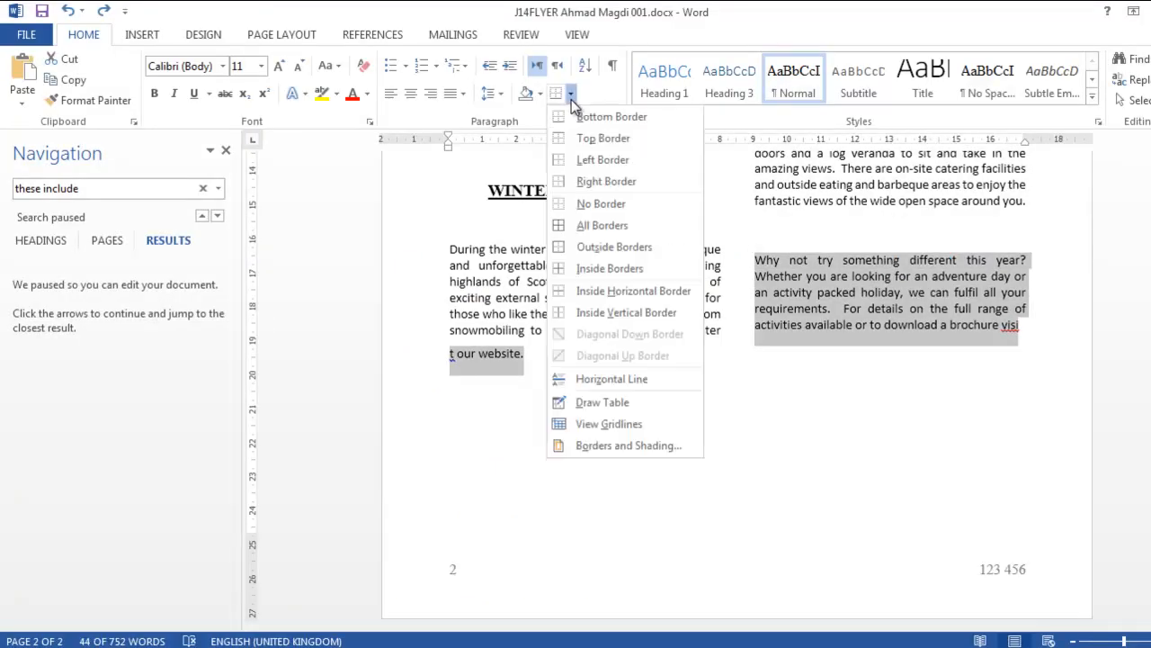
click(607, 247)
key(alt+Tab)
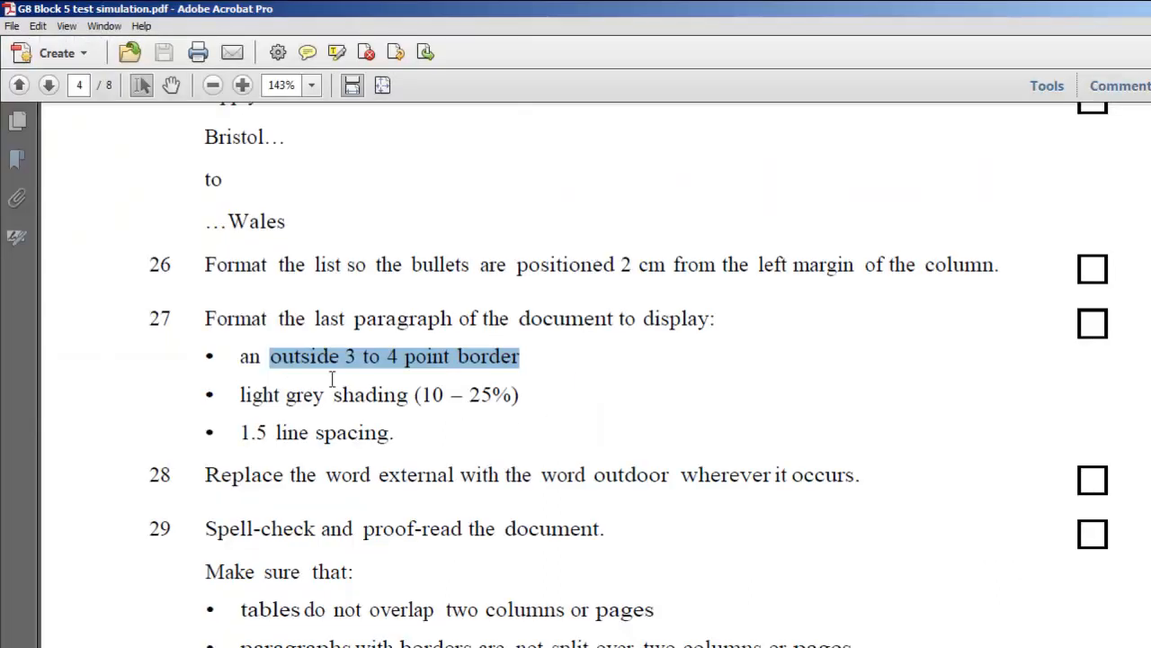
key(alt+Tab)
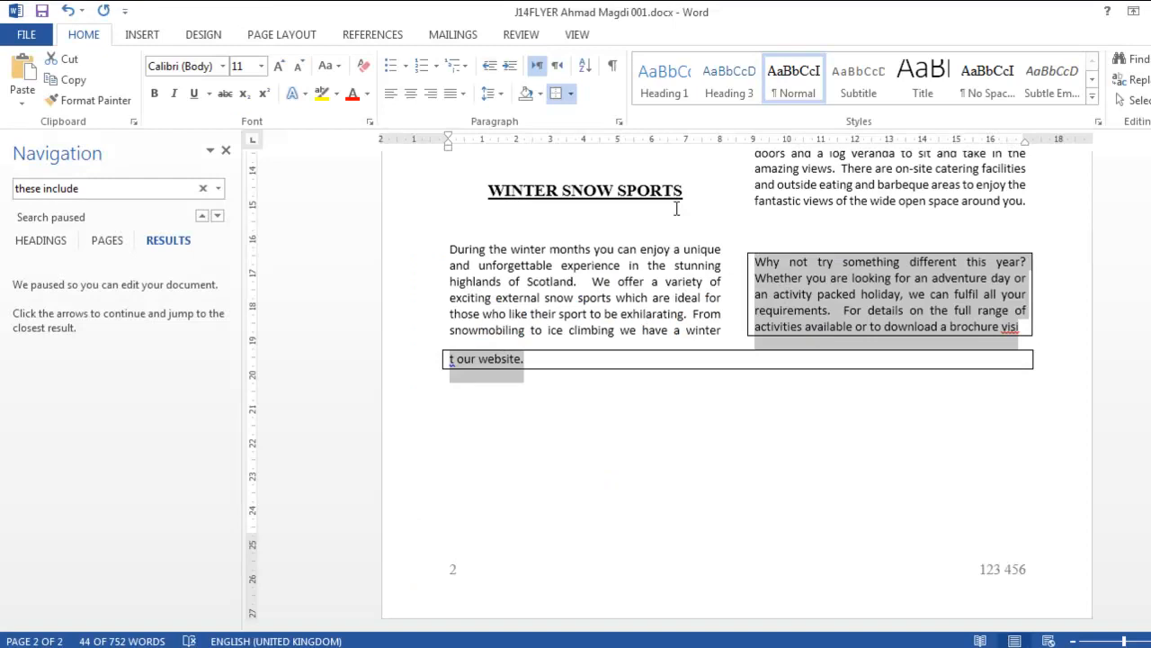
click(569, 96)
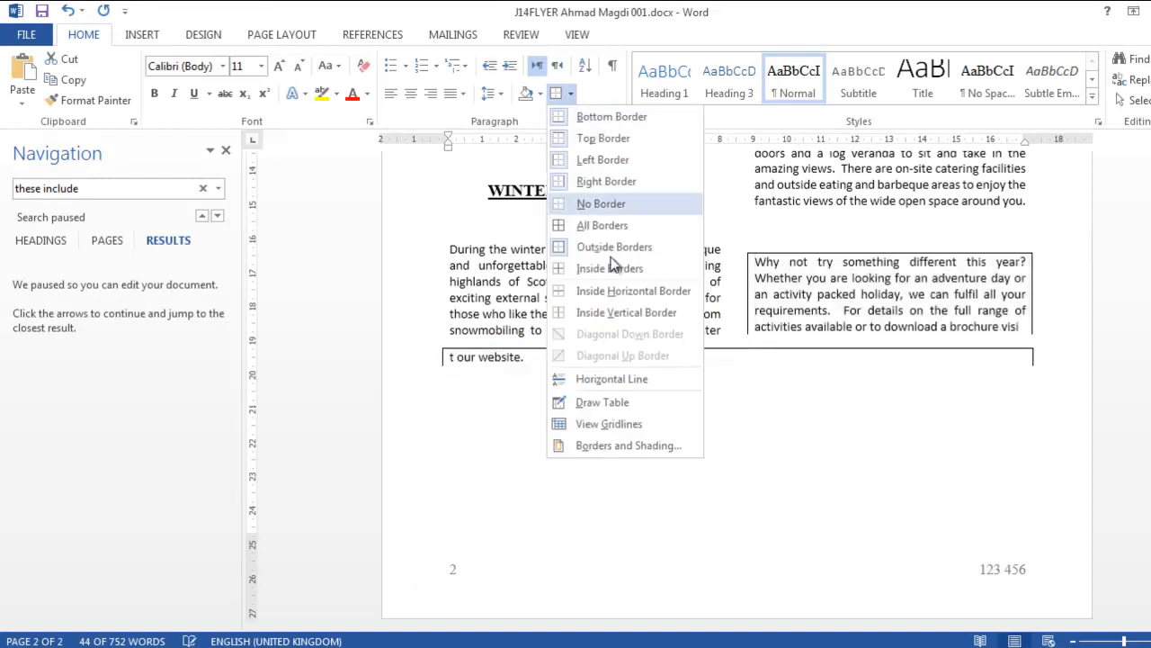
click(642, 455)
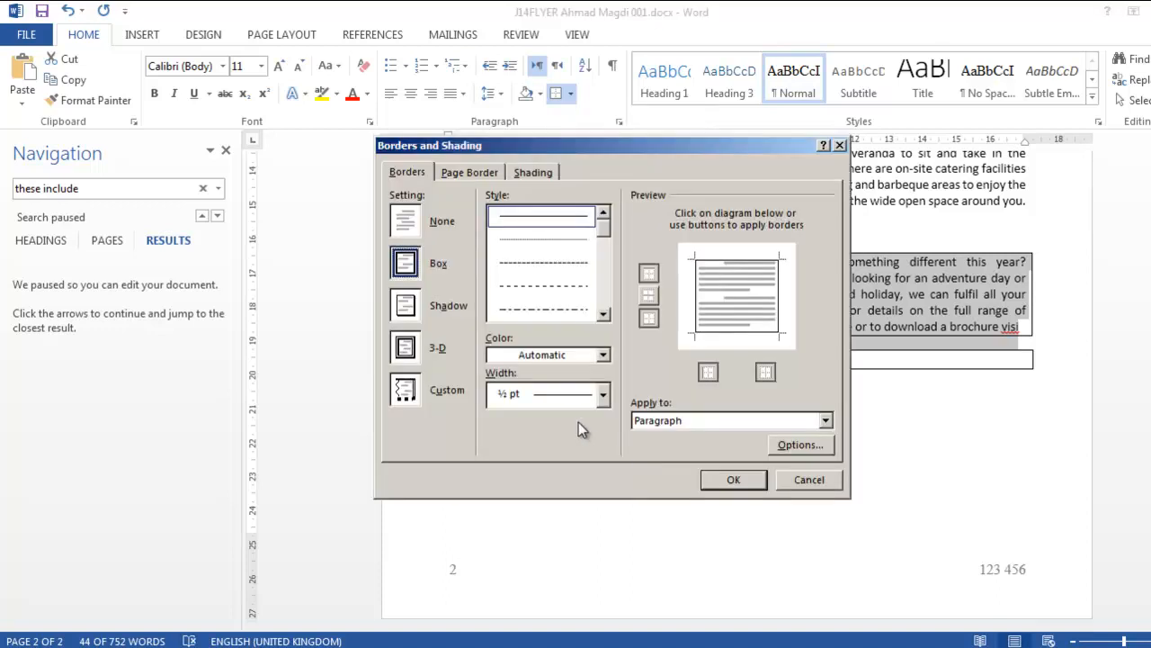
click(604, 397)
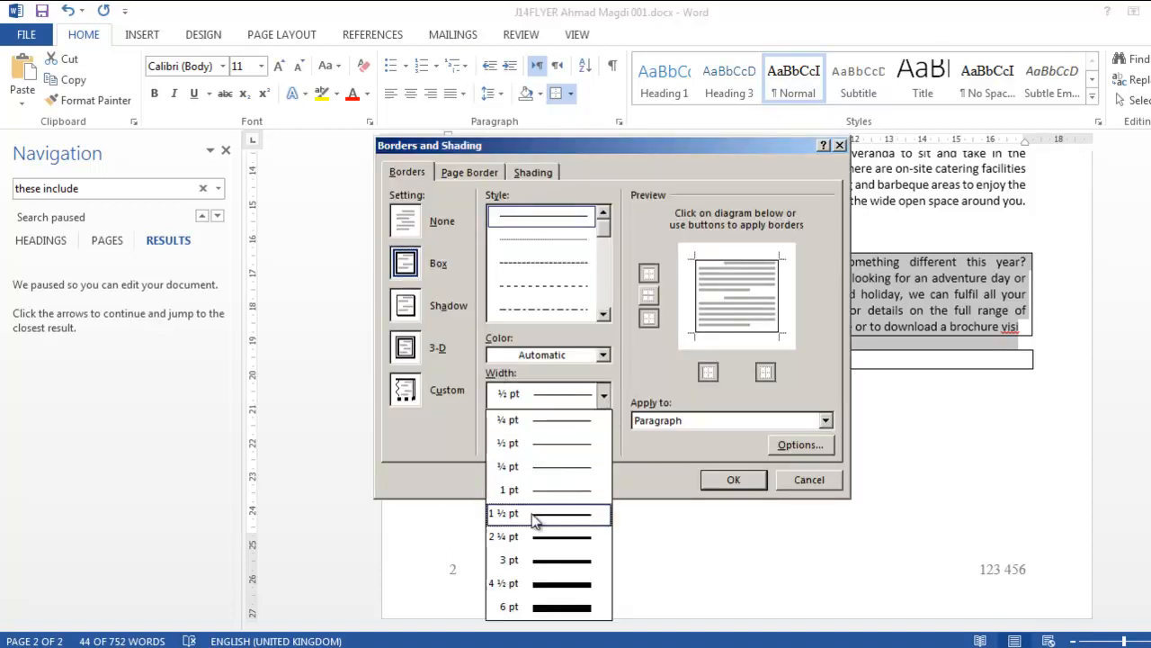
click(530, 560)
click(733, 479)
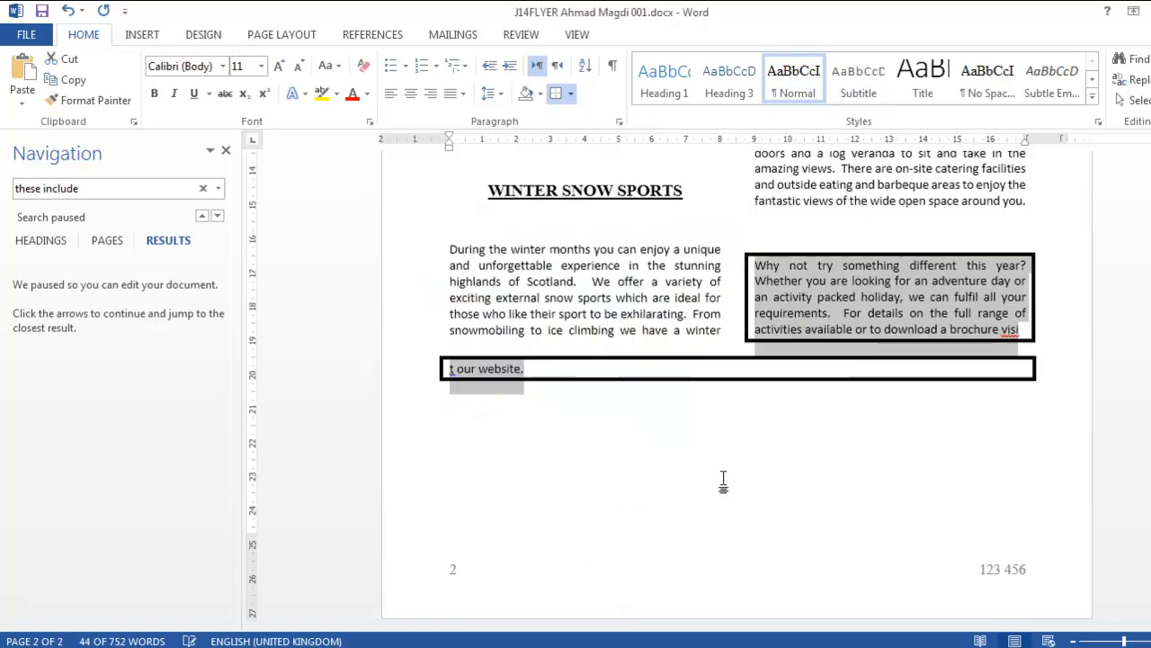
Step: Highlight the shading requirement in the task PDF and bring up the Shading colours
key(alt+Tab)
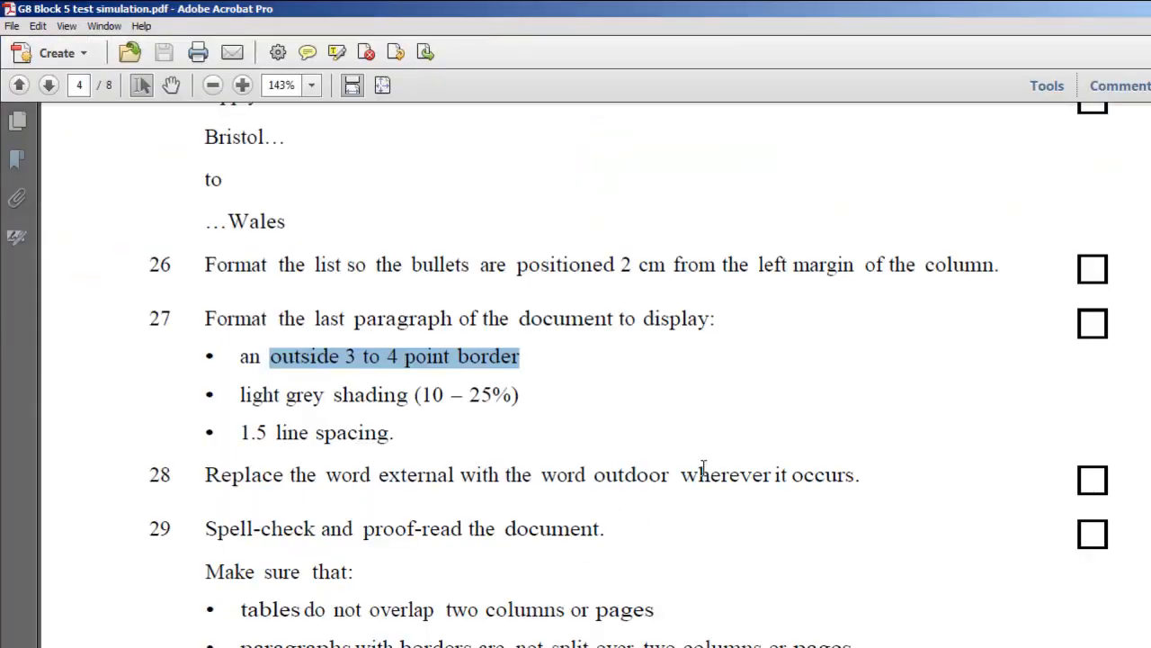
drag(284, 395, 516, 397)
key(alt+Tab)
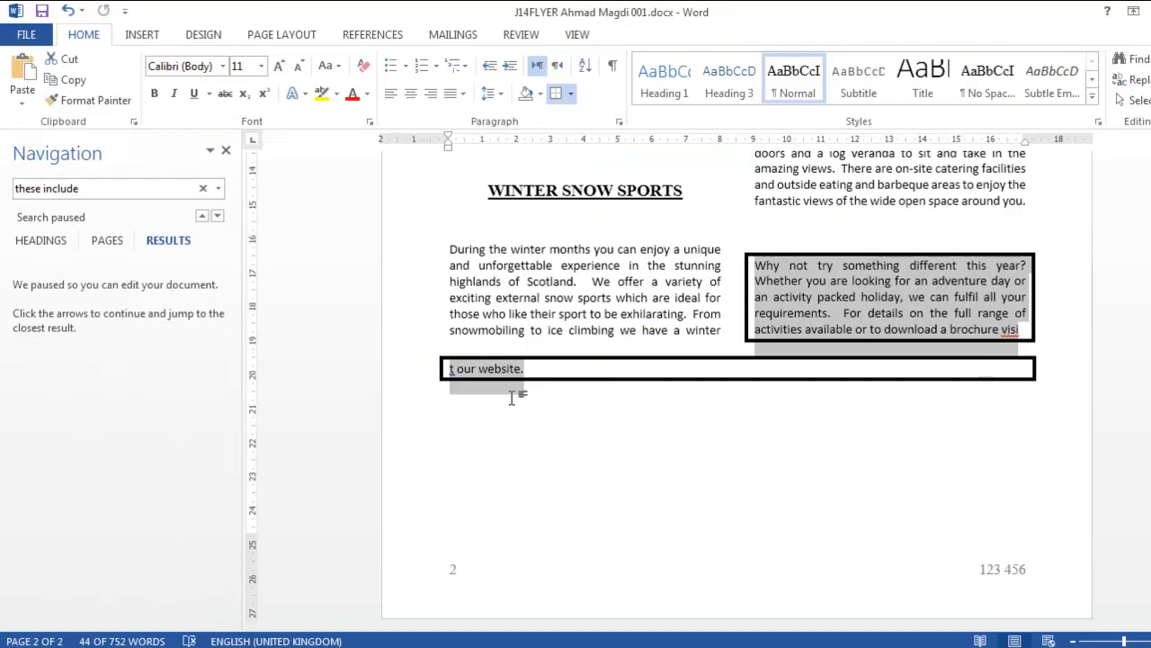
click(540, 96)
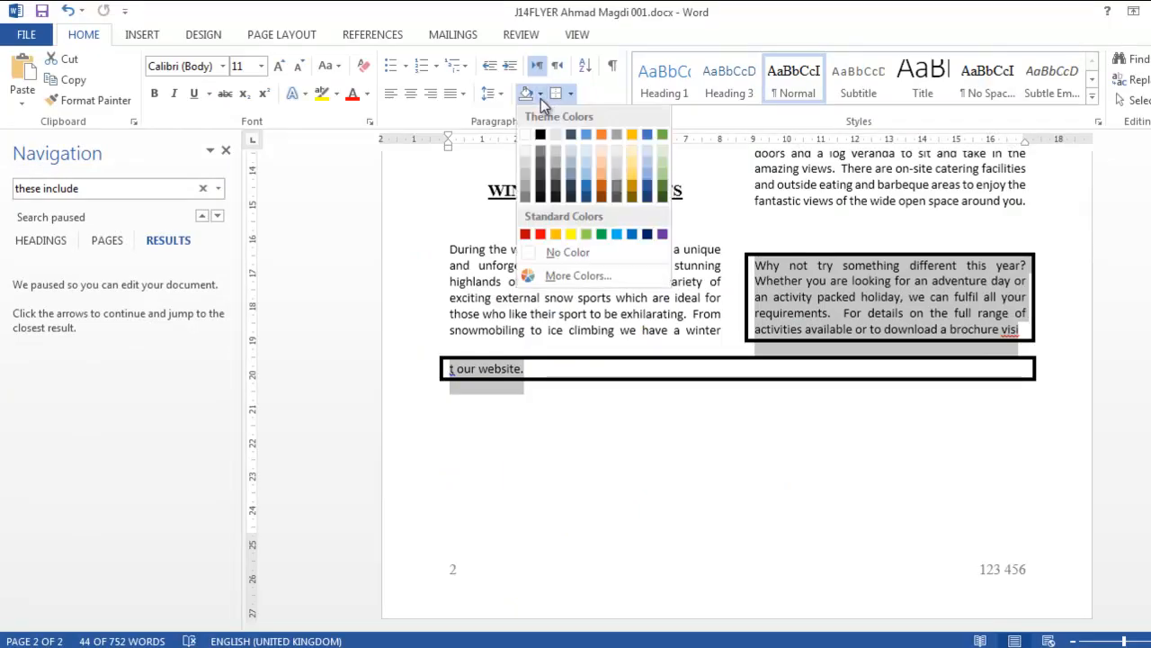
Step: Shade the paragraph White, Background 1, Darker 15% and set its line spacing to 1.5
click(526, 171)
key(alt+Tab)
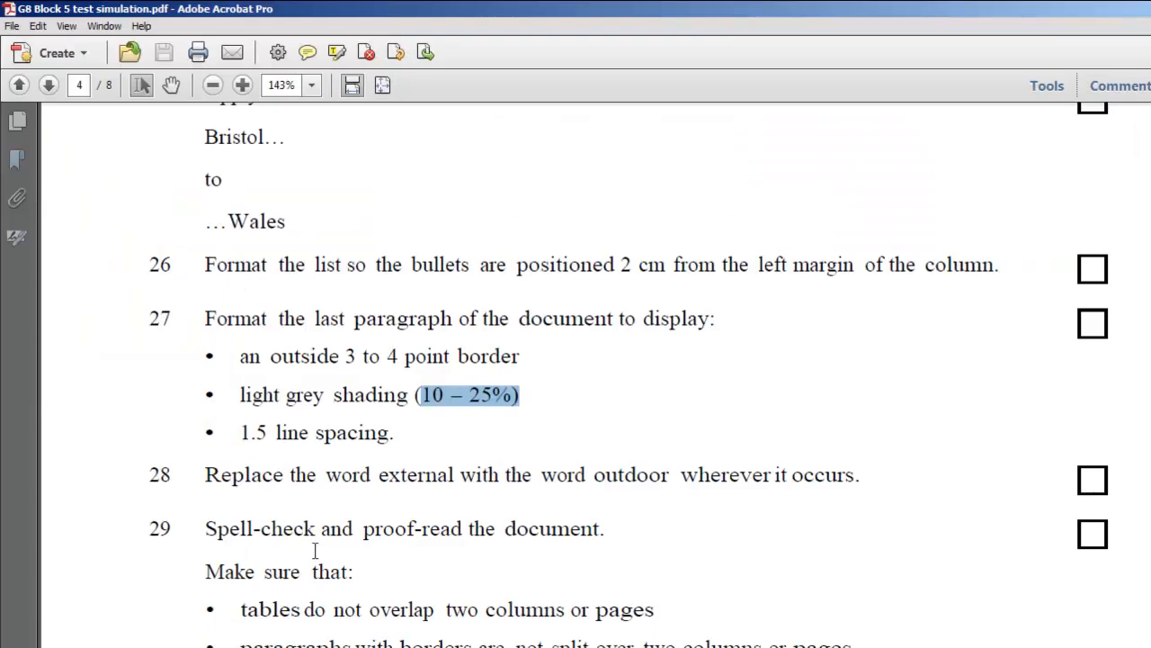
drag(247, 433, 392, 434)
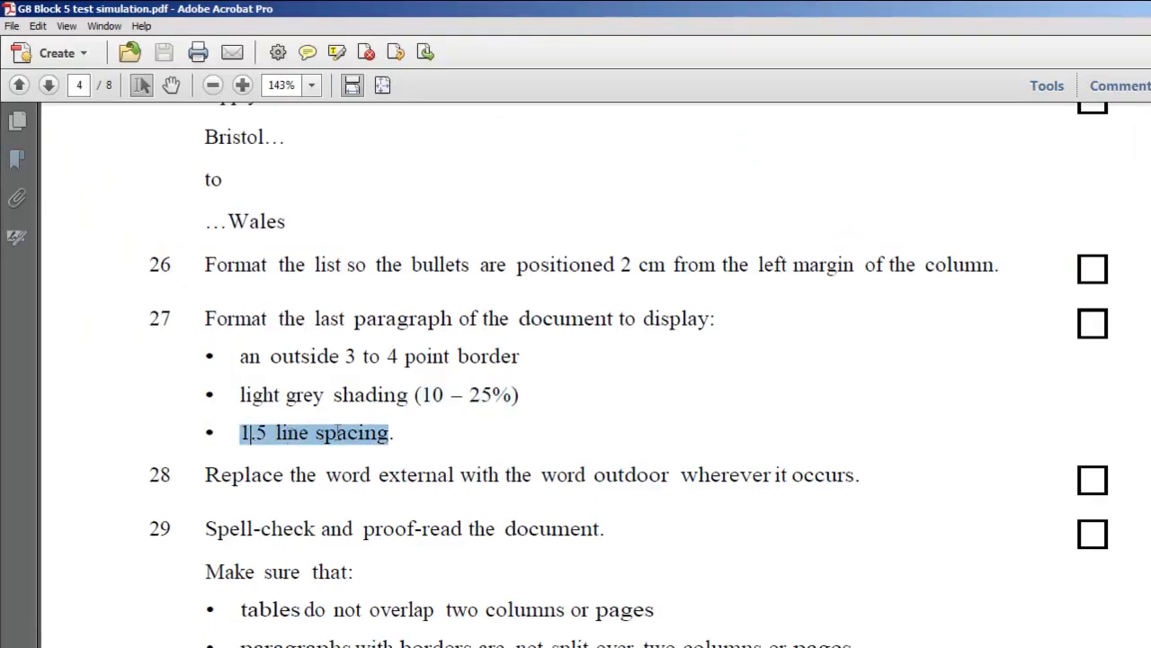
key(alt+Tab)
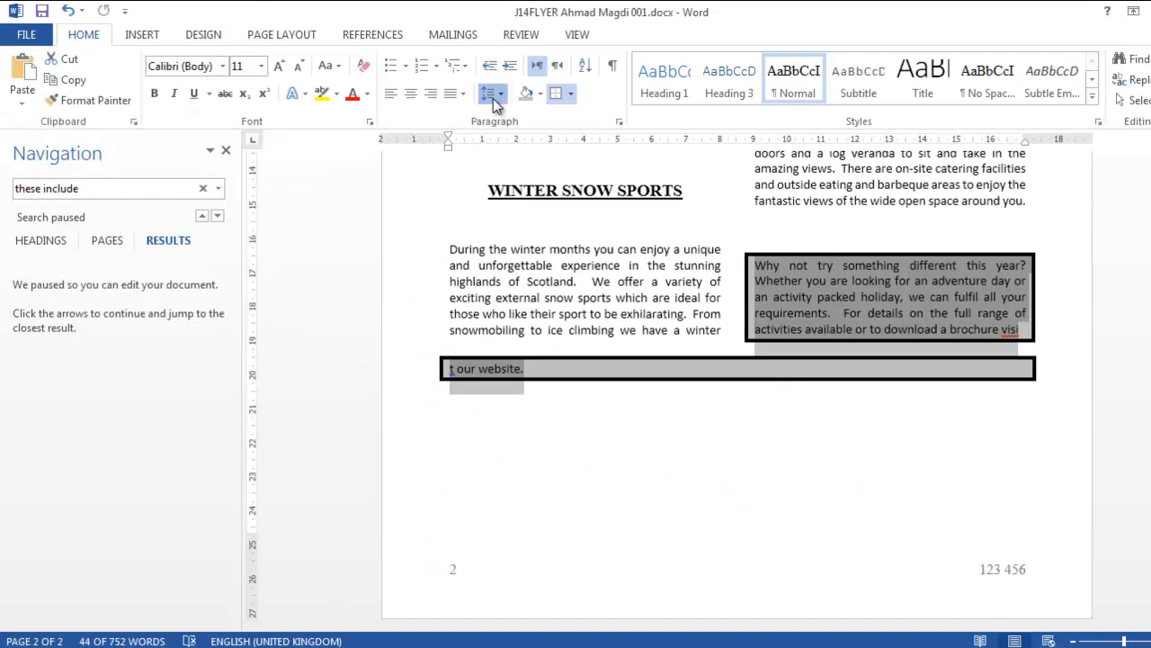
click(493, 95)
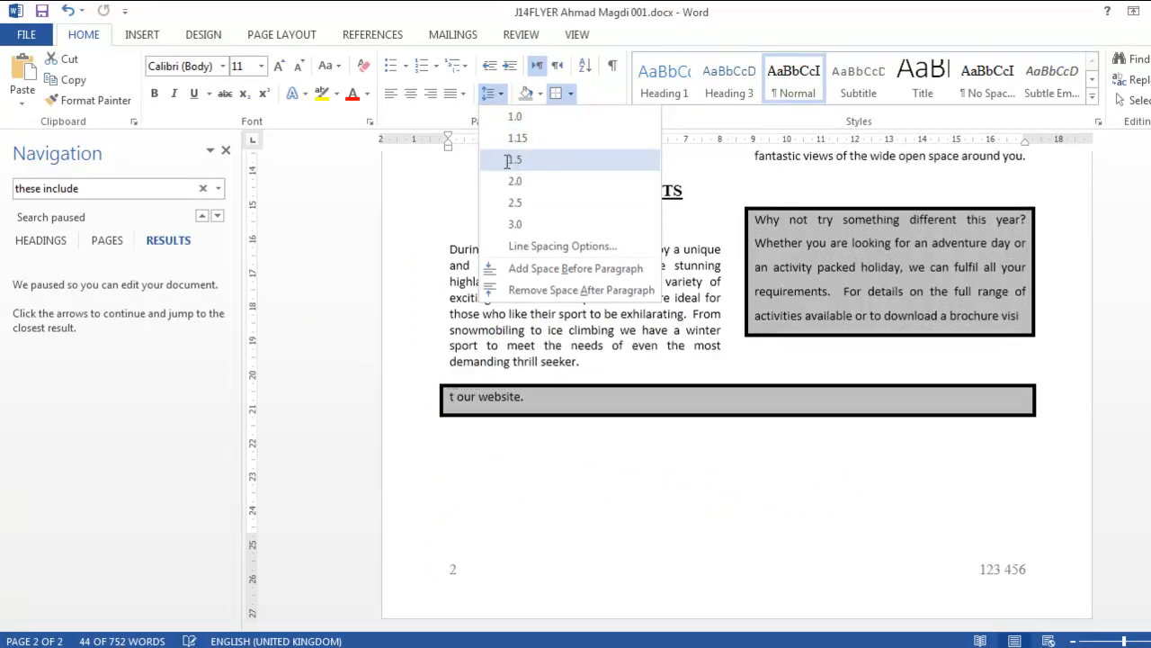
click(506, 160)
Step: Highlight the external-to-outdoors word-replacement task in the Acrobat task sheet
key(alt+Tab)
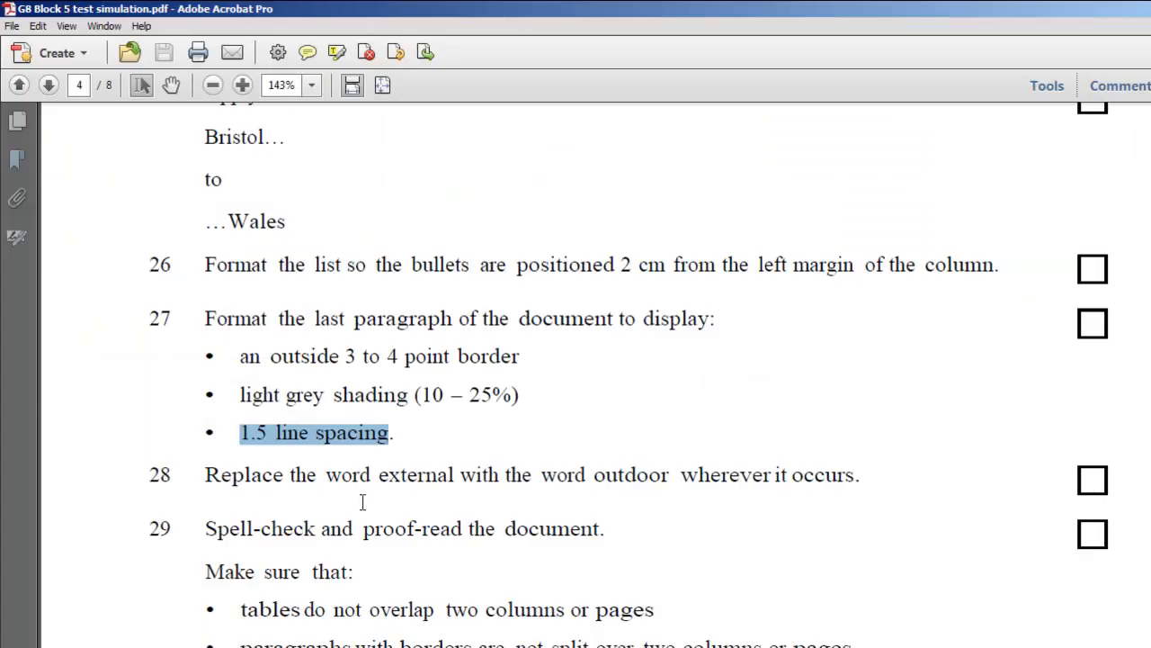
drag(206, 475, 383, 477)
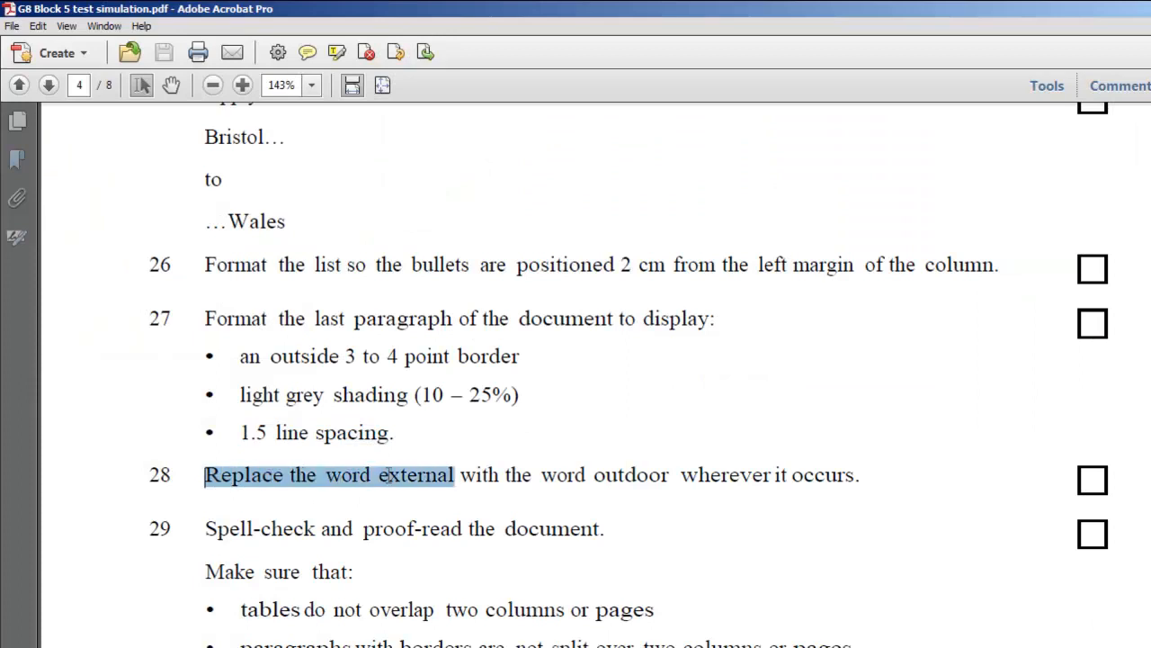
drag(458, 475, 589, 475)
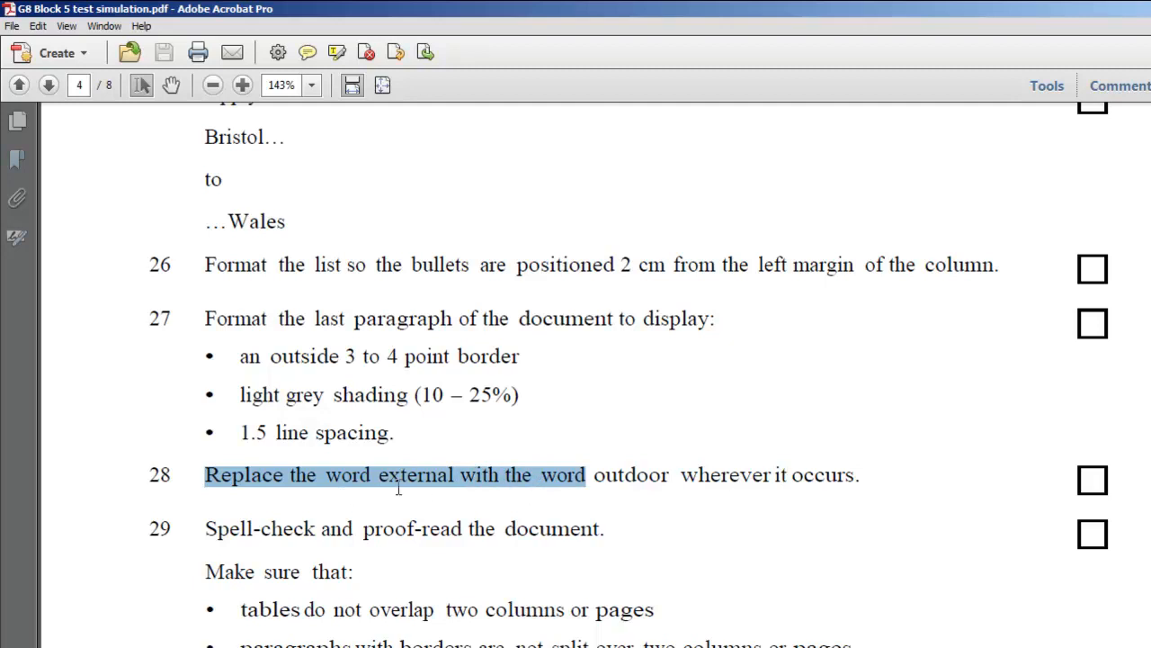
key(alt+Tab)
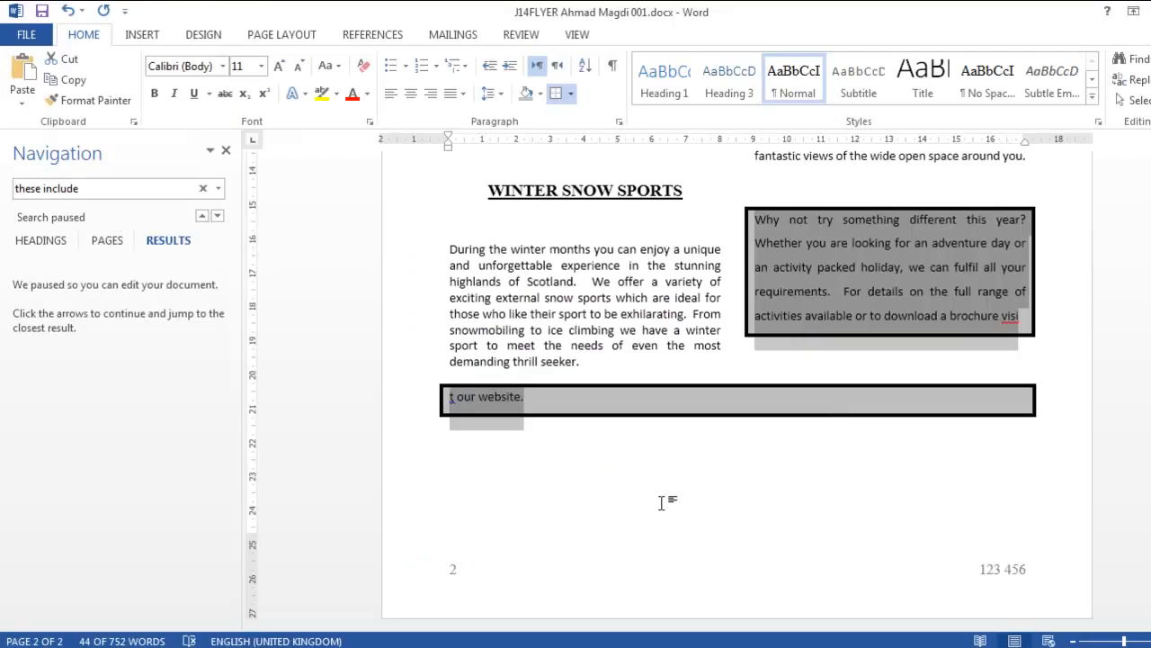
Step: Replace all three occurrences of 'external' with 'outdoors' using Find and Replace
click(585, 306)
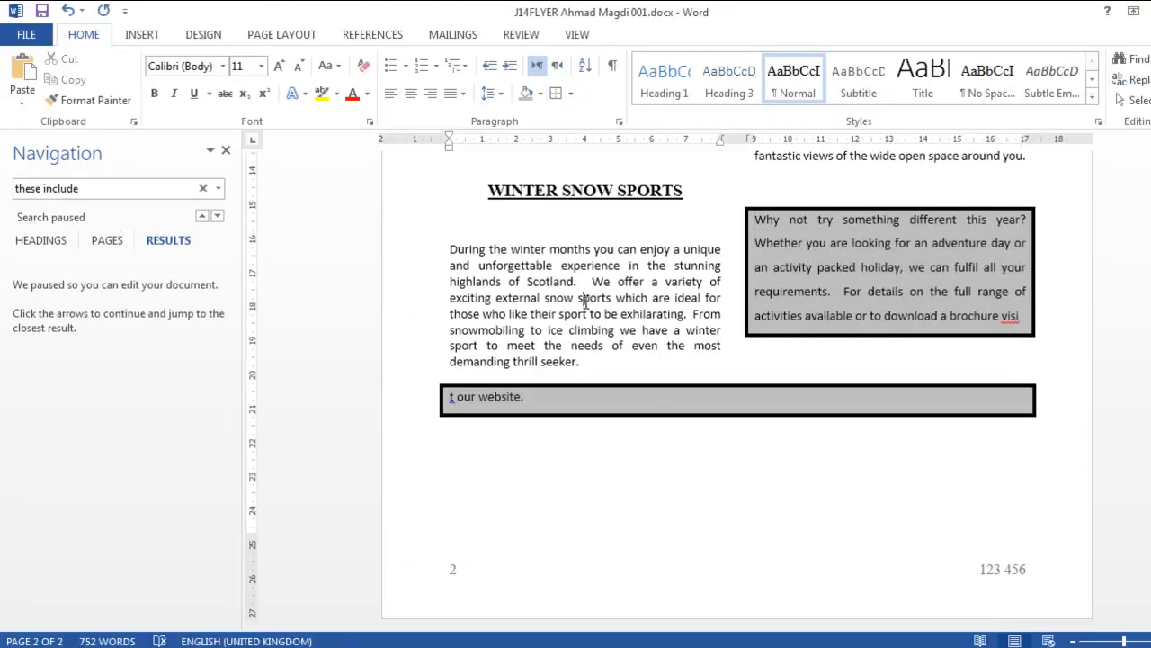
key(ctrl+h)
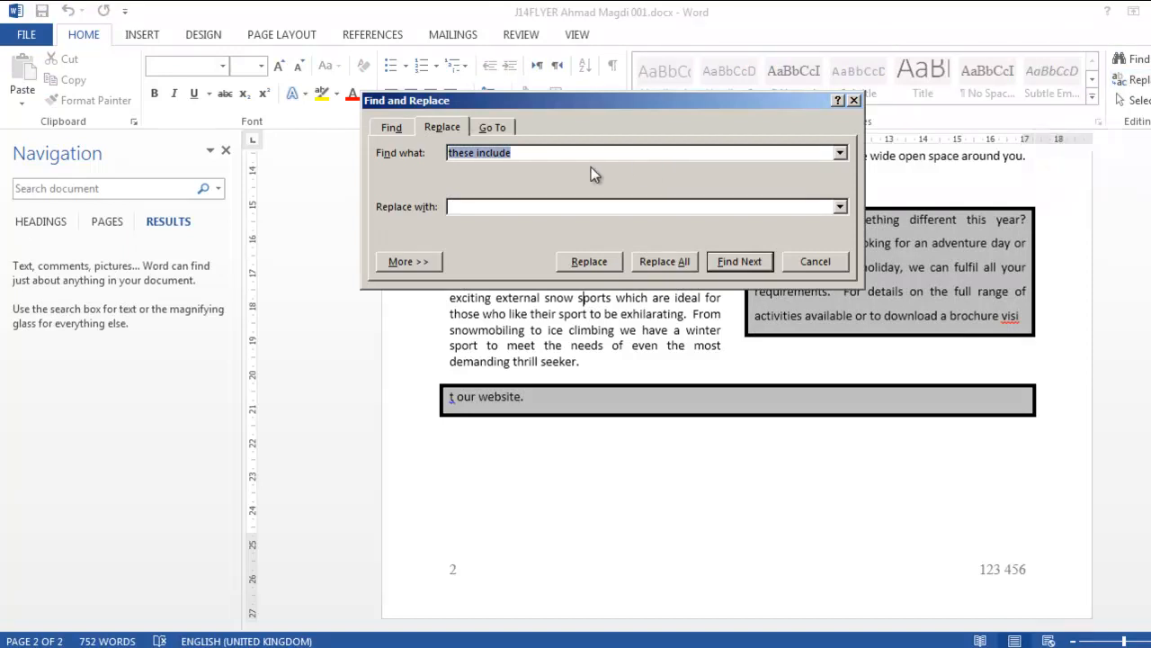
text(e)
text(outdoorsa)
click(663, 264)
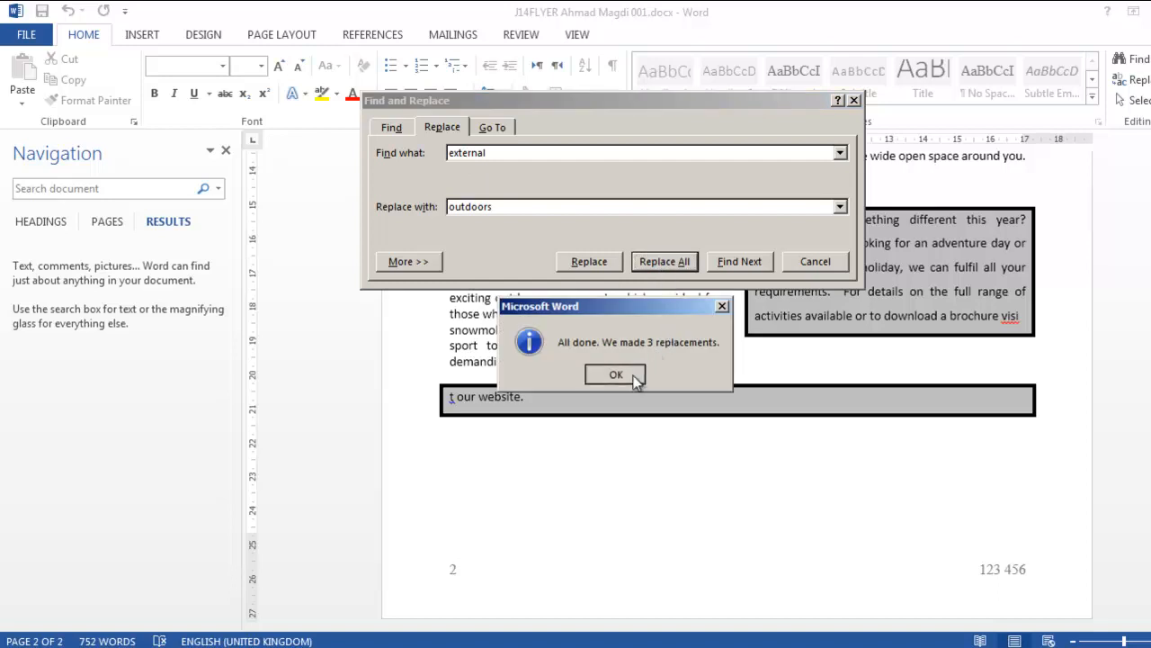
click(635, 377)
click(807, 263)
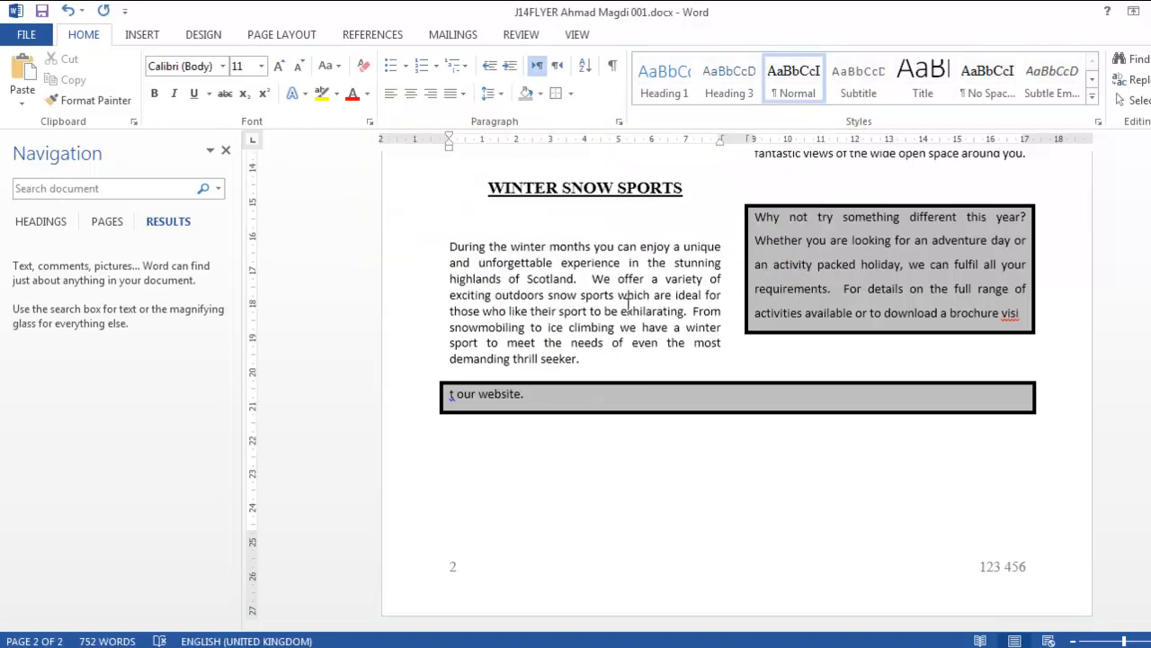
key(alt+Tab)
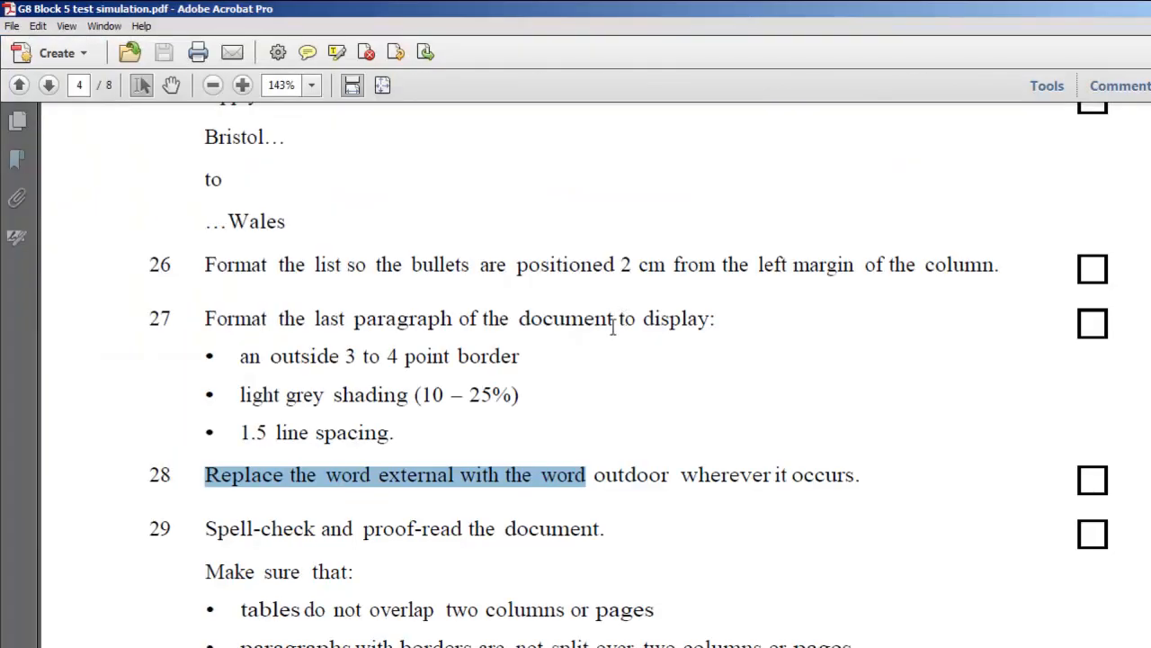
Step: Scroll to task 29 and highlight its spell-check and tables-overlap checklist lines
scroll(308, 416, down, 3)
drag(322, 399, 454, 410)
scroll(454, 409, down, 3)
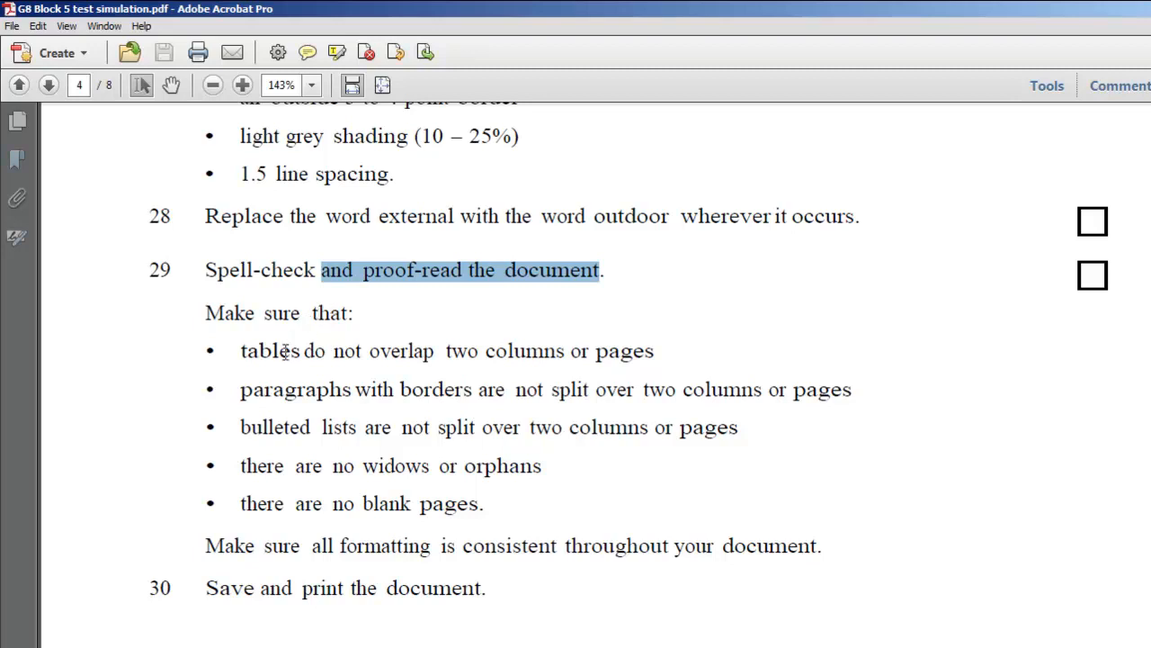
drag(307, 352, 564, 353)
drag(281, 273, 354, 271)
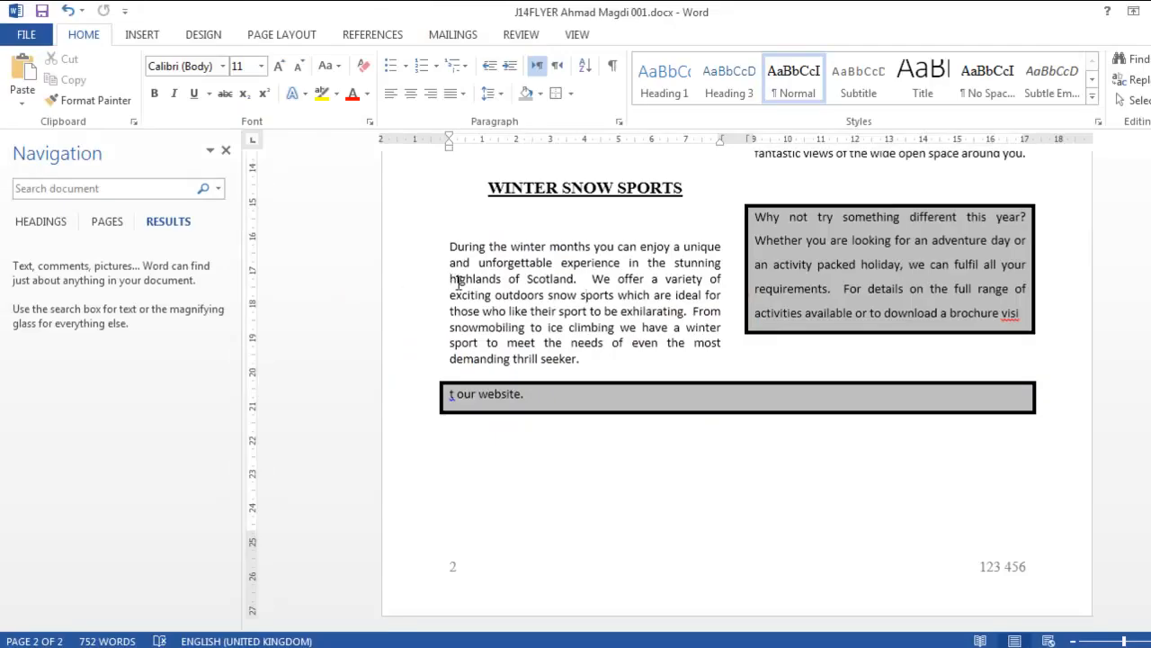
Step: Start the spell check and try 10, 9 and 8 pt box text sizes, restoring 11 pt
key(F7)
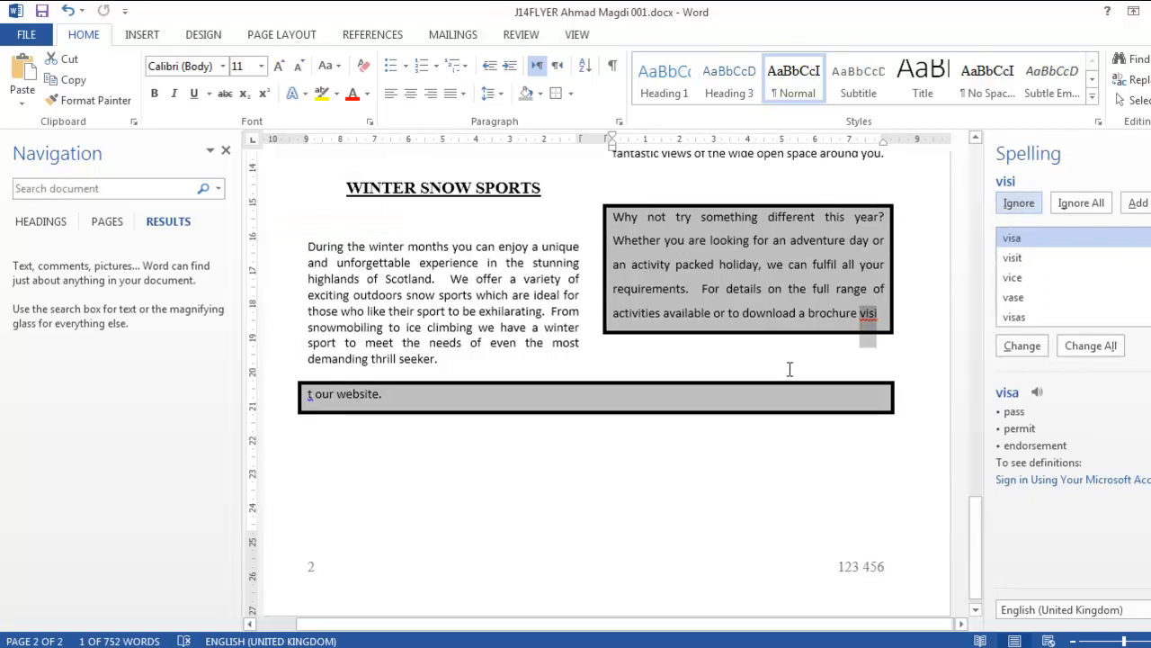
click(880, 314)
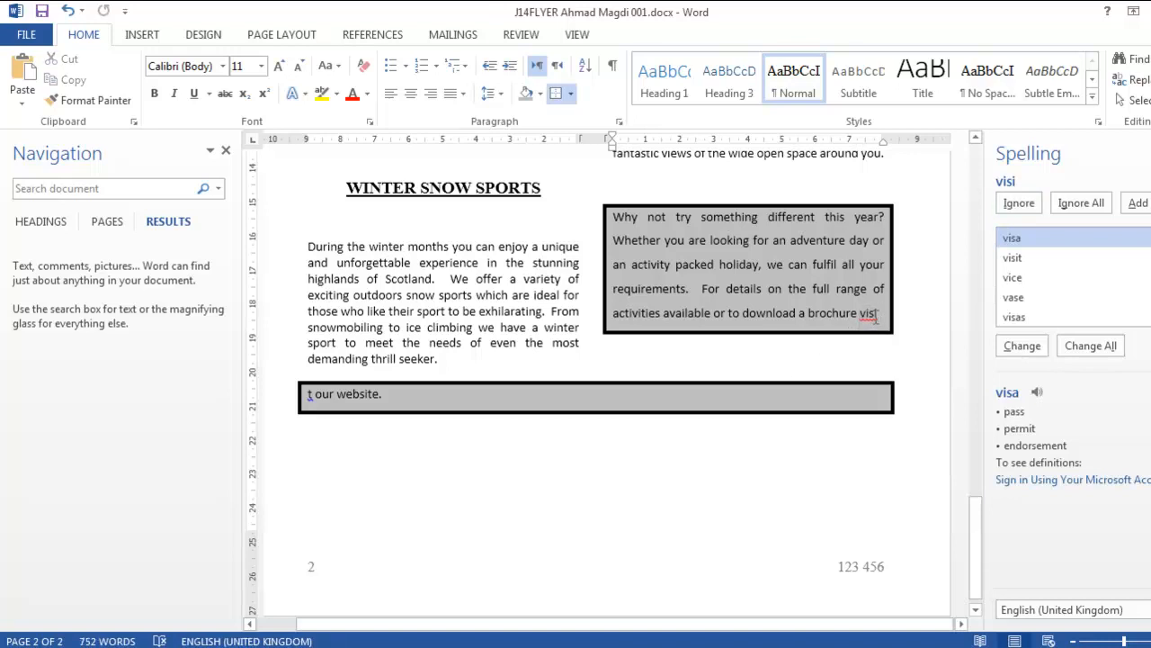
drag(614, 218, 882, 325)
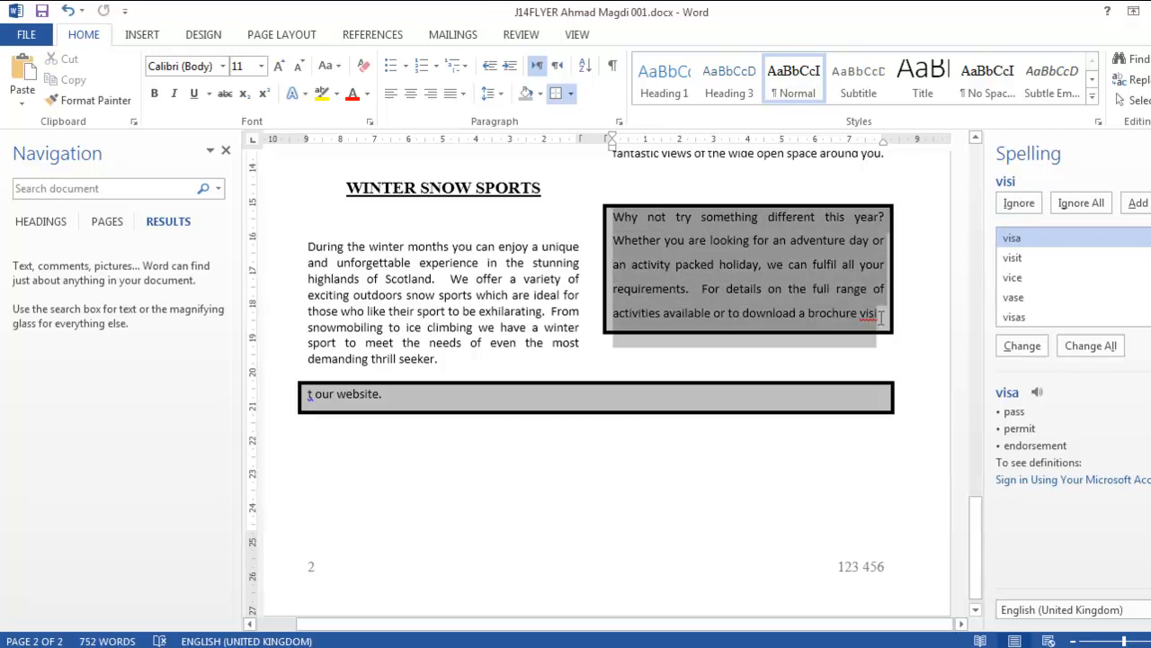
key(ctrl+bracketleft)
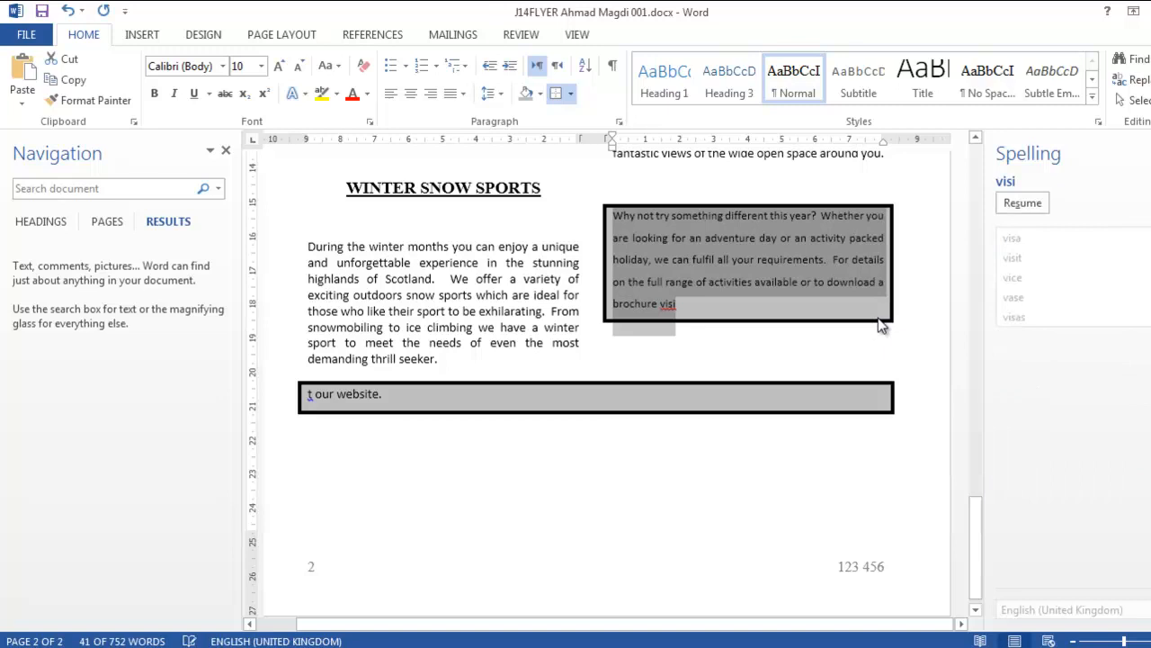
key(ctrl+bracketright)
key(shift+Down)
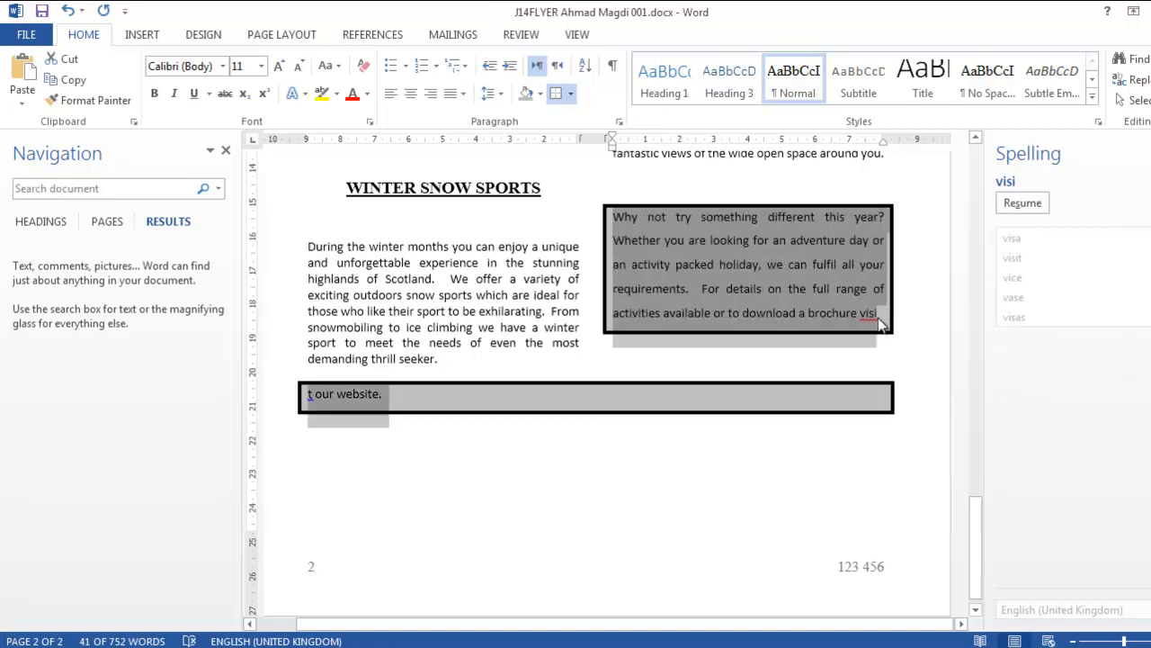
key(ctrl+bracketleft)
key(ctrl+bracketleft)
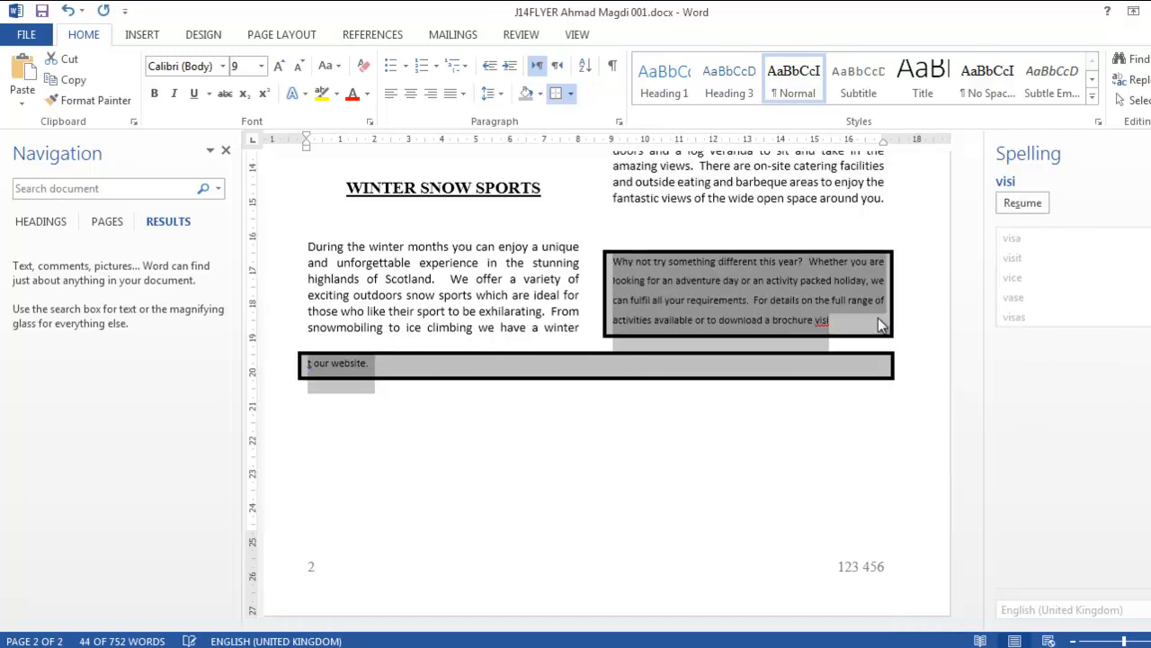
key(ctrl+bracketleft)
key(ctrl+bracketright)
key(ctrl+bracketright)
key(ctrl+bracketright)
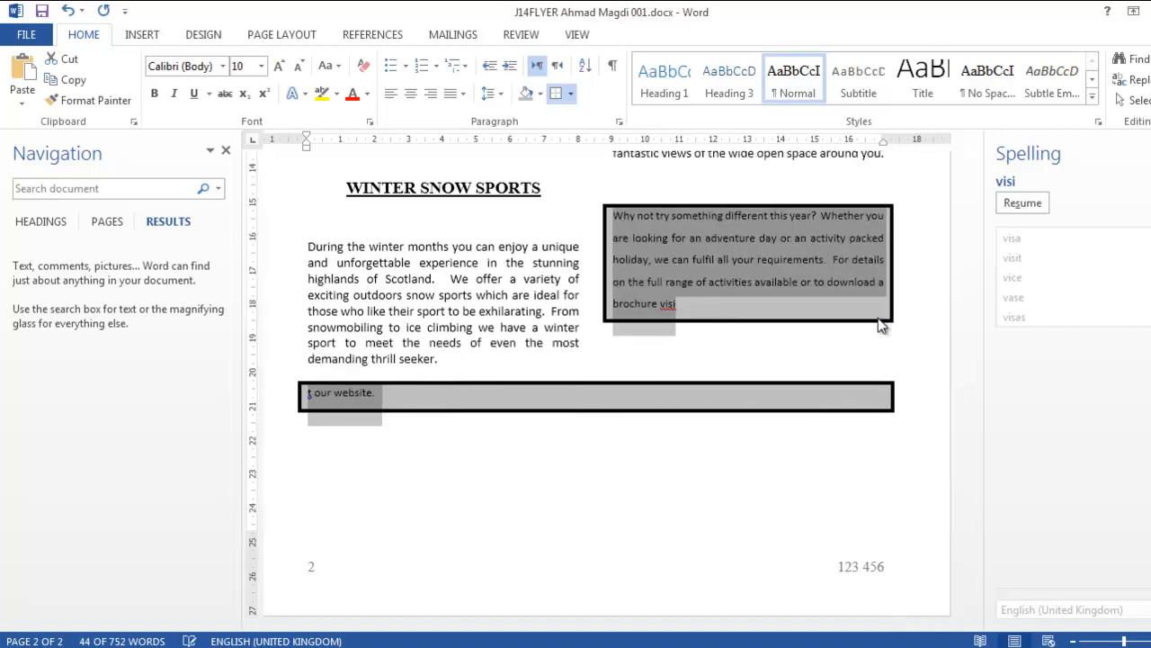
Step: Move 't our website.' from the lower box after 'visi' so it reads 'visit our website.'
click(310, 396)
drag(309, 395, 385, 396)
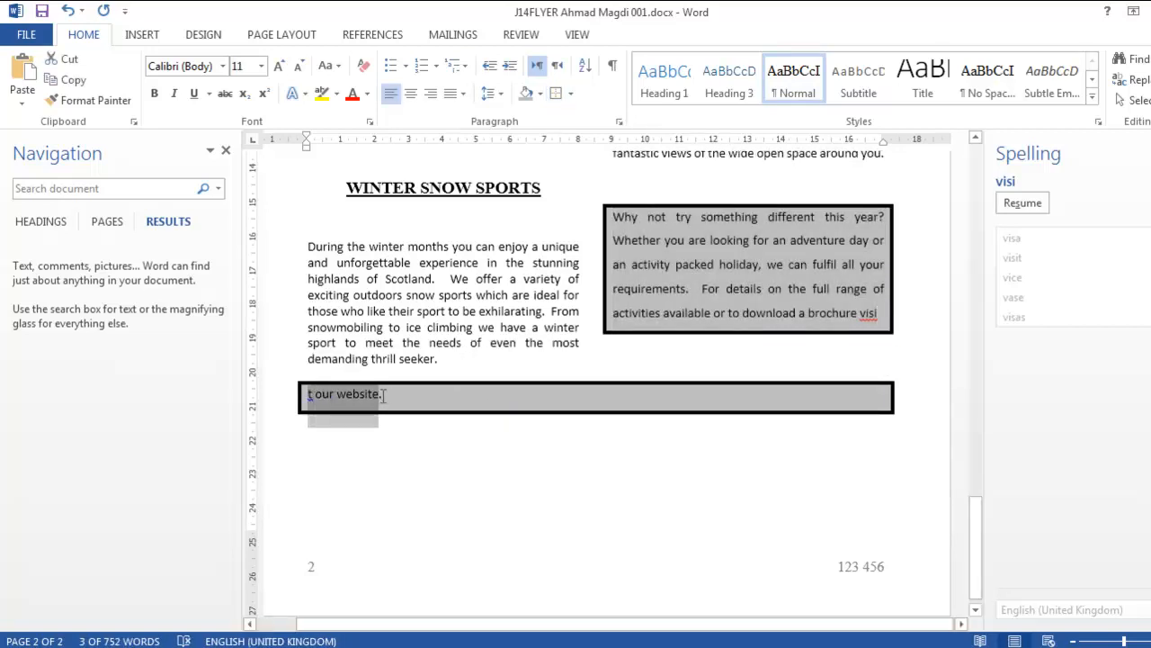
key(Delete)
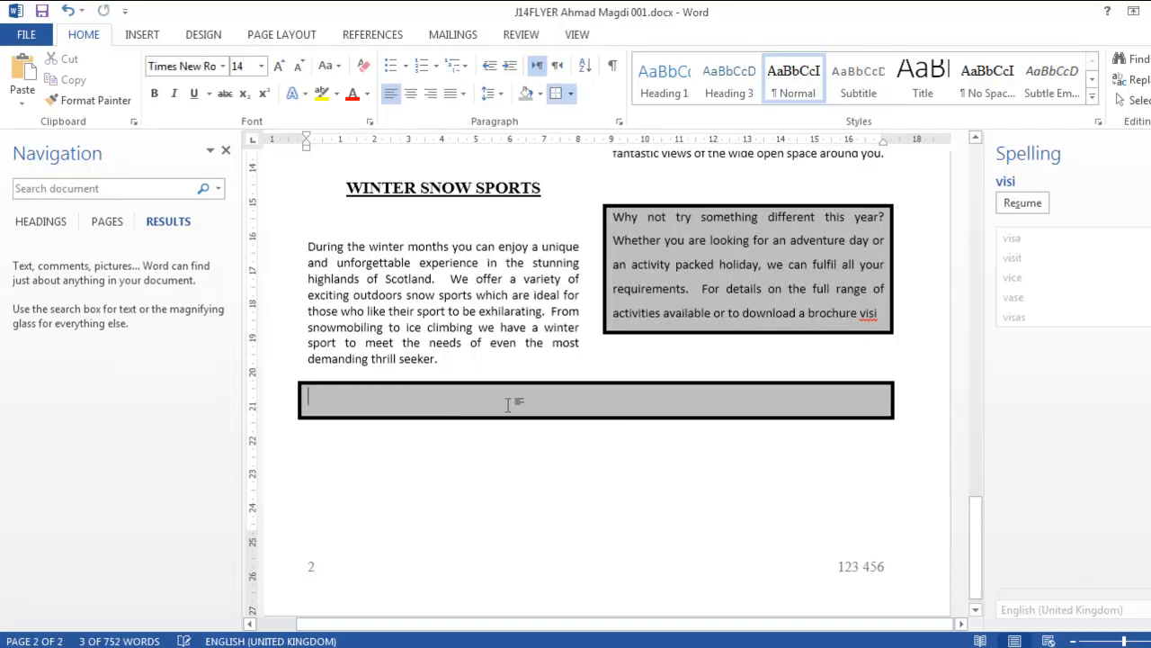
click(886, 313)
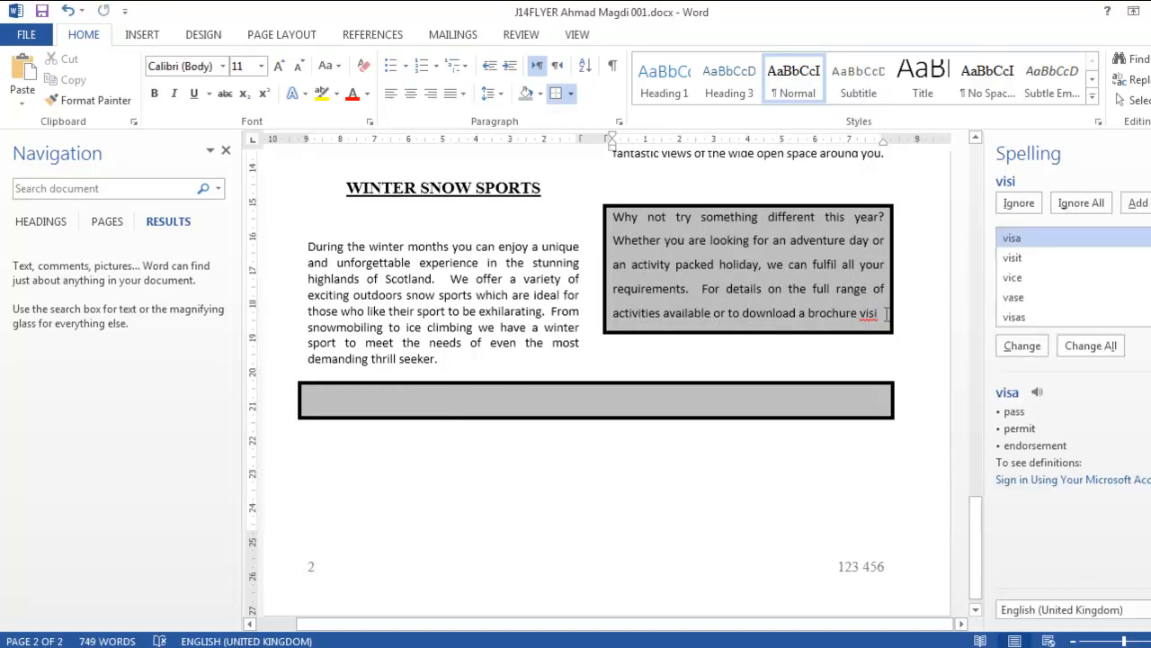
text(t our website.)
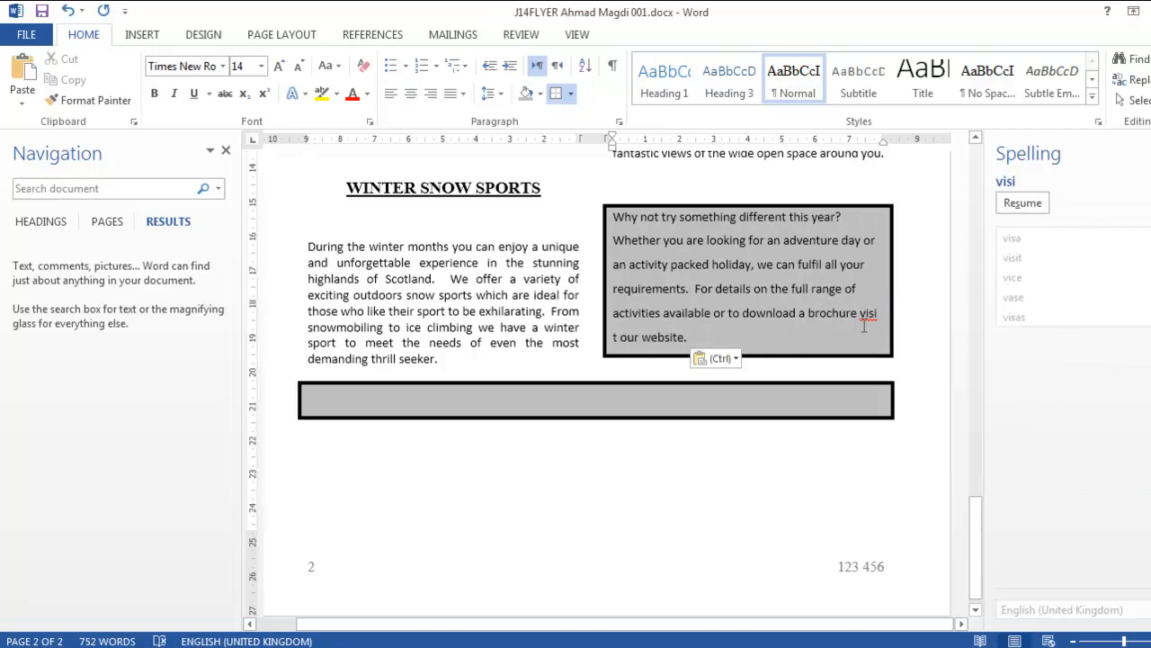
click(879, 321)
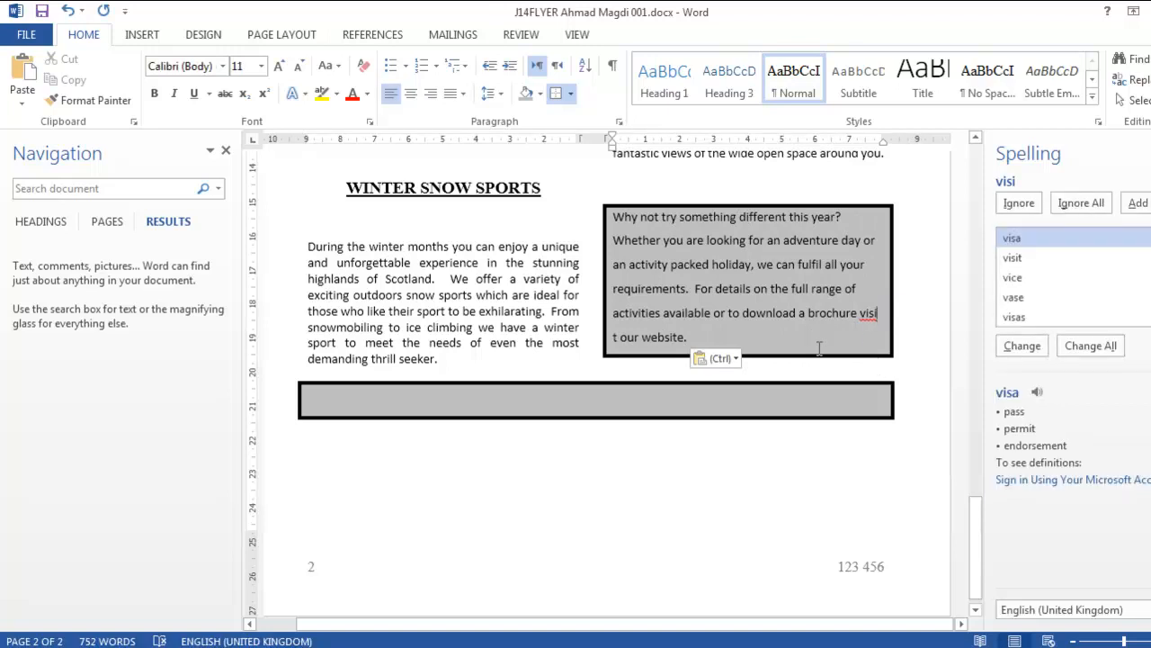
text(t)
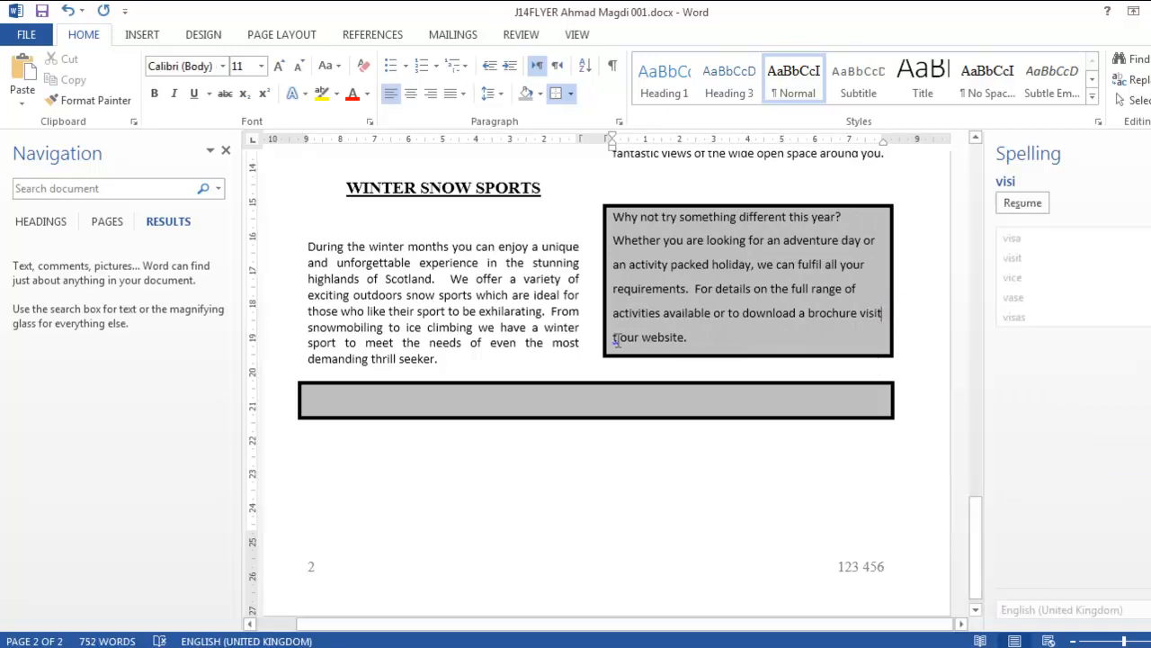
key(BackSpace)
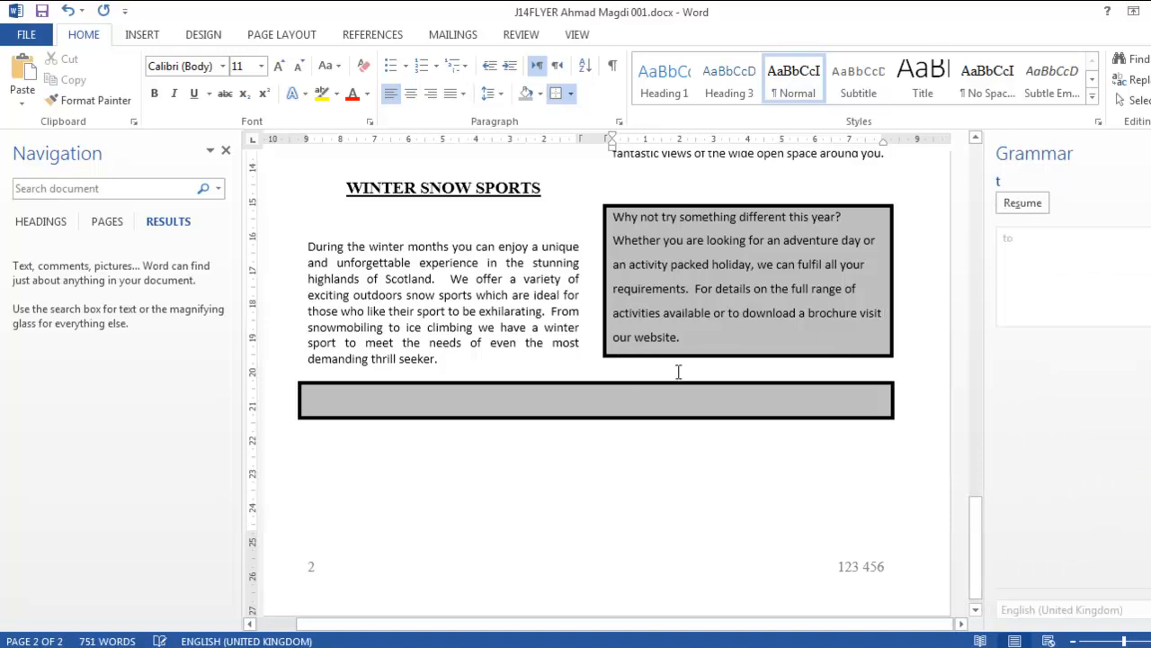
Step: Try deleting the break below the shaded paragraph, then undo to keep two columns
click(568, 401)
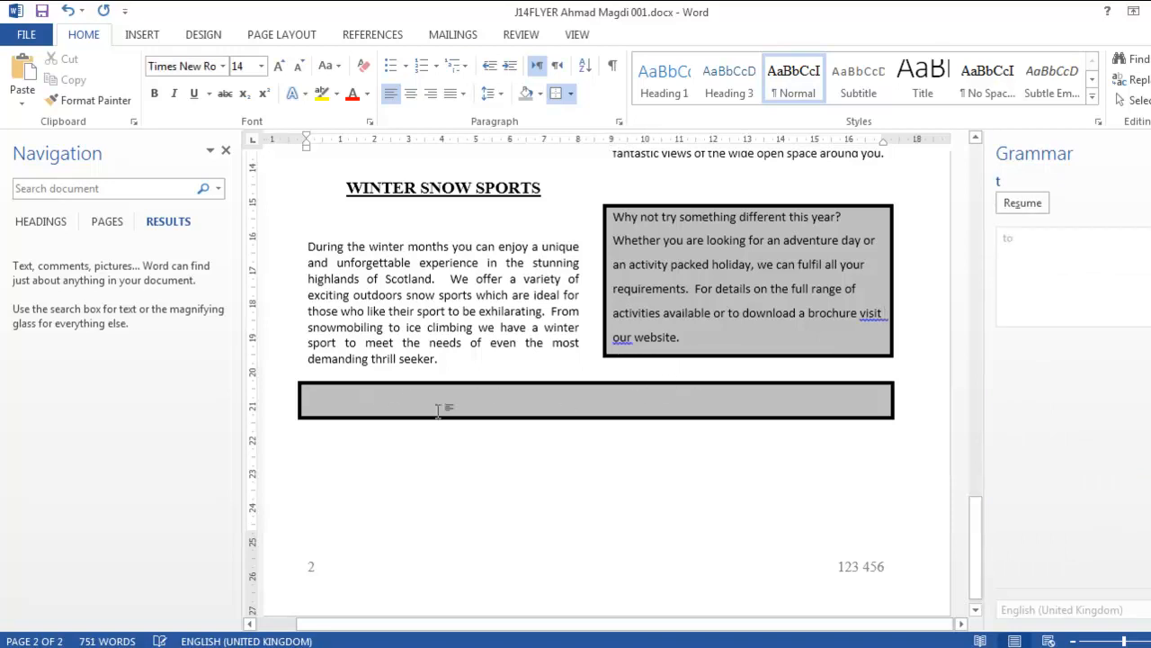
click(855, 406)
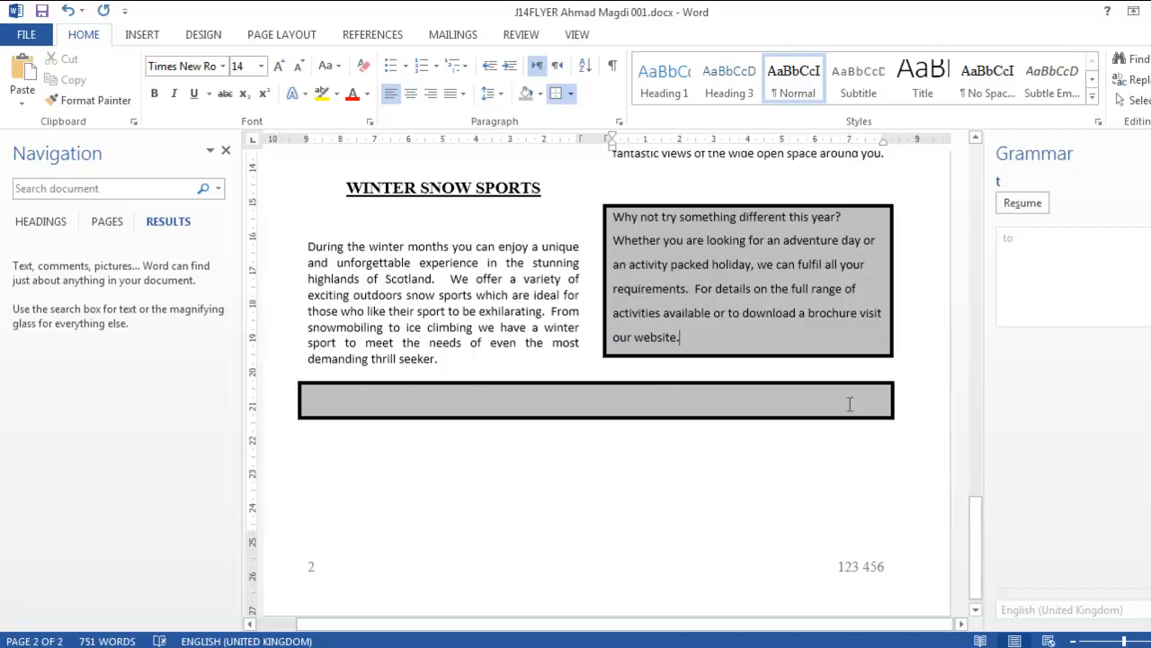
key(Delete)
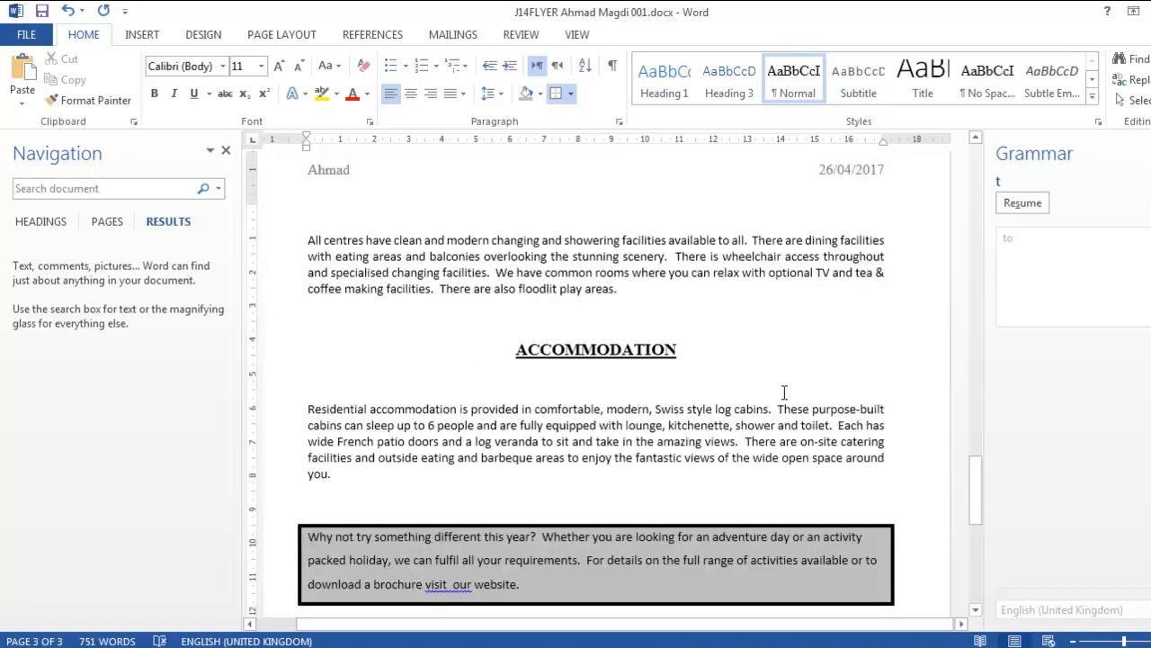
key(ctrl+z)
key(ctrl+z)
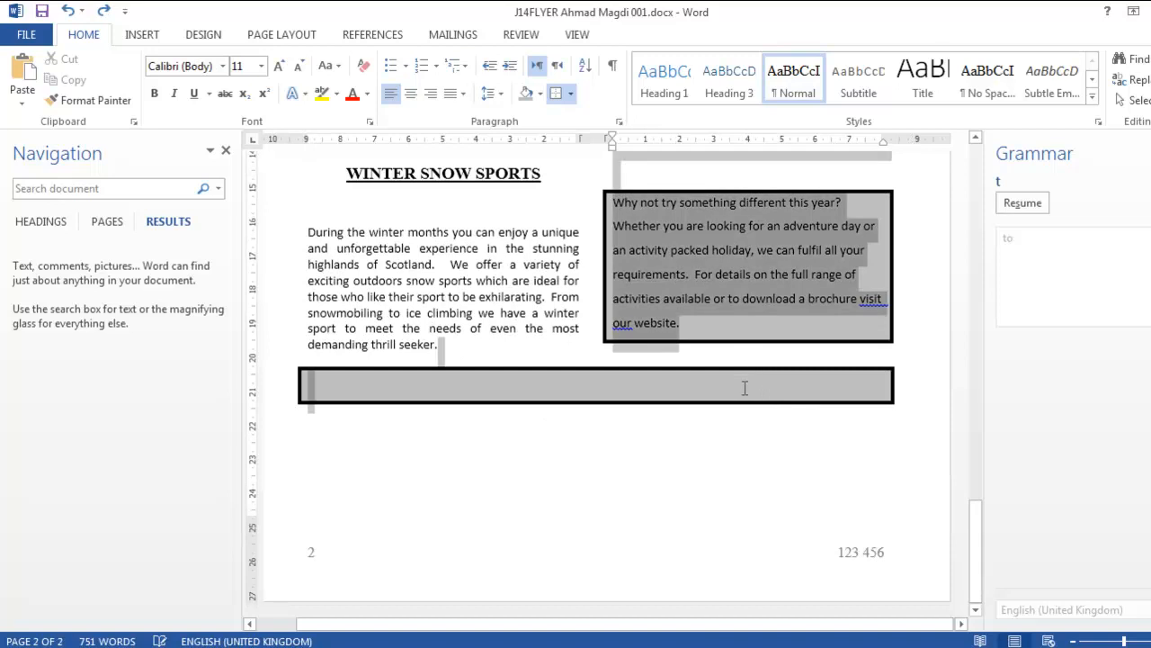
Step: Set the empty box and remaining grey line to No Color shading
click(562, 385)
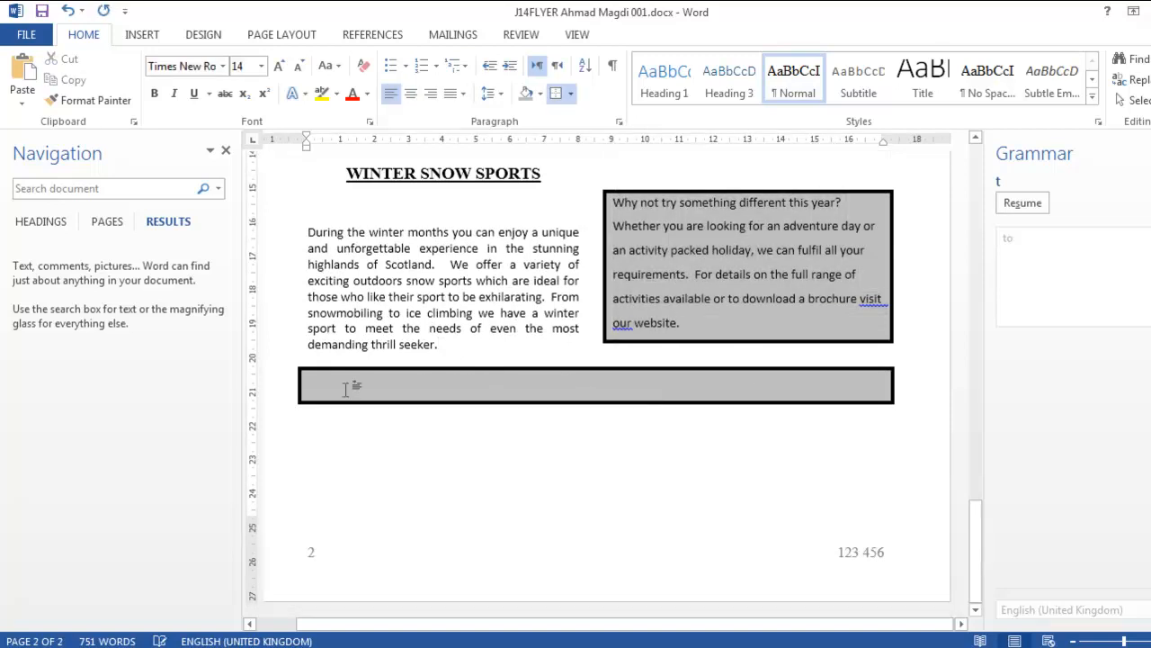
click(540, 94)
click(540, 252)
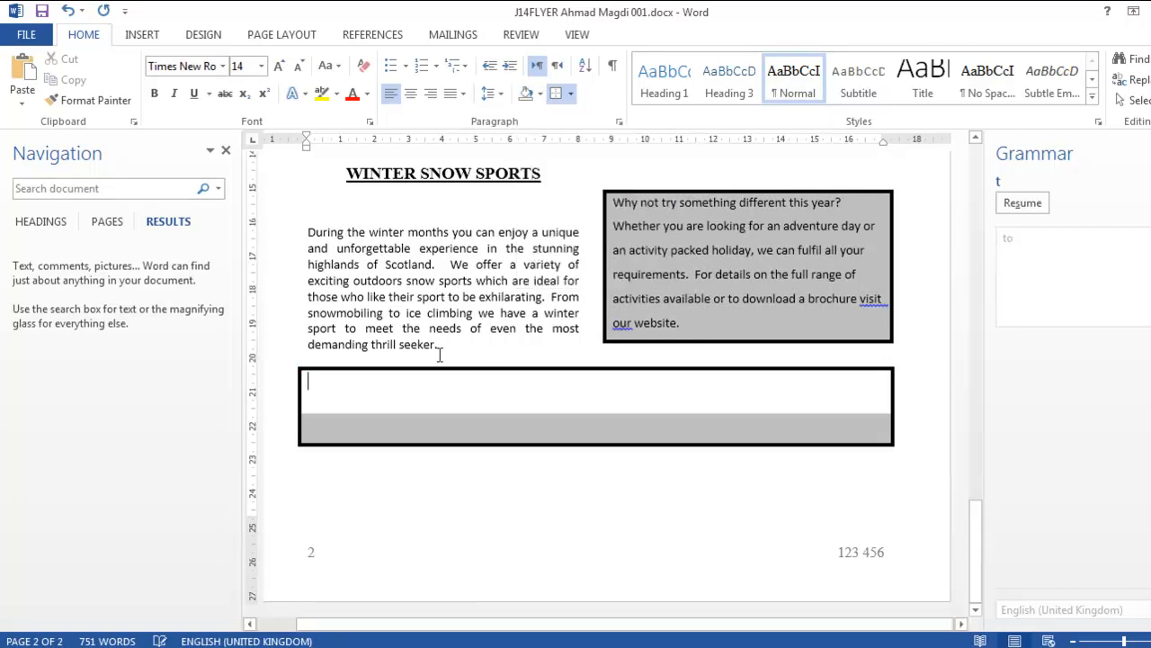
click(362, 429)
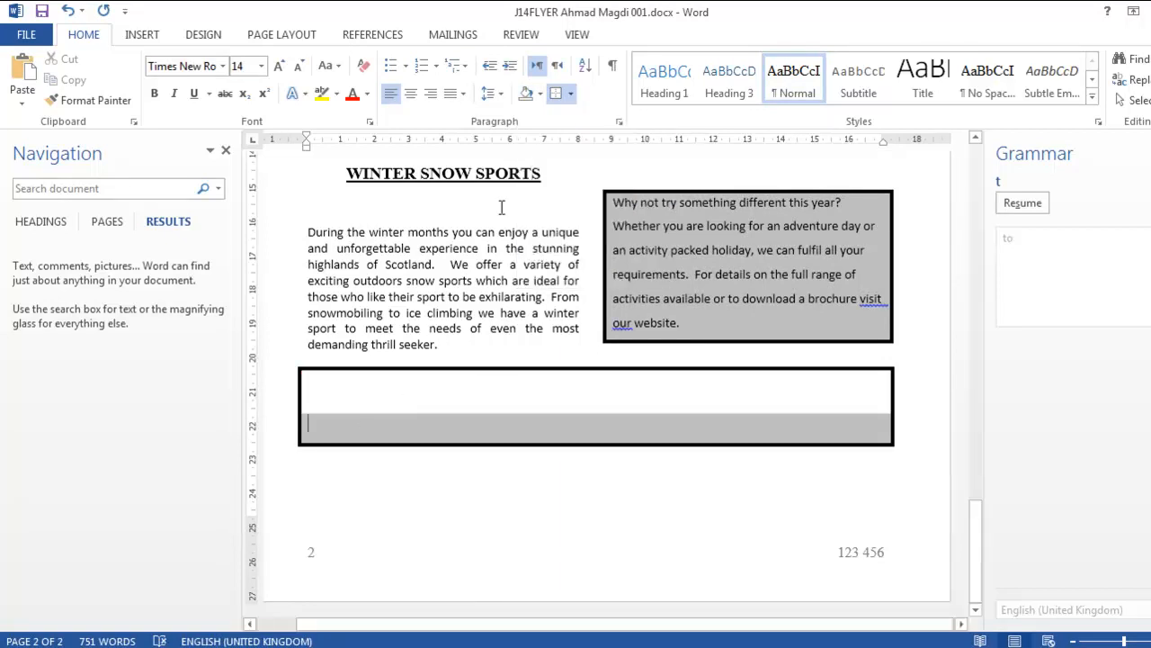
click(540, 96)
click(543, 256)
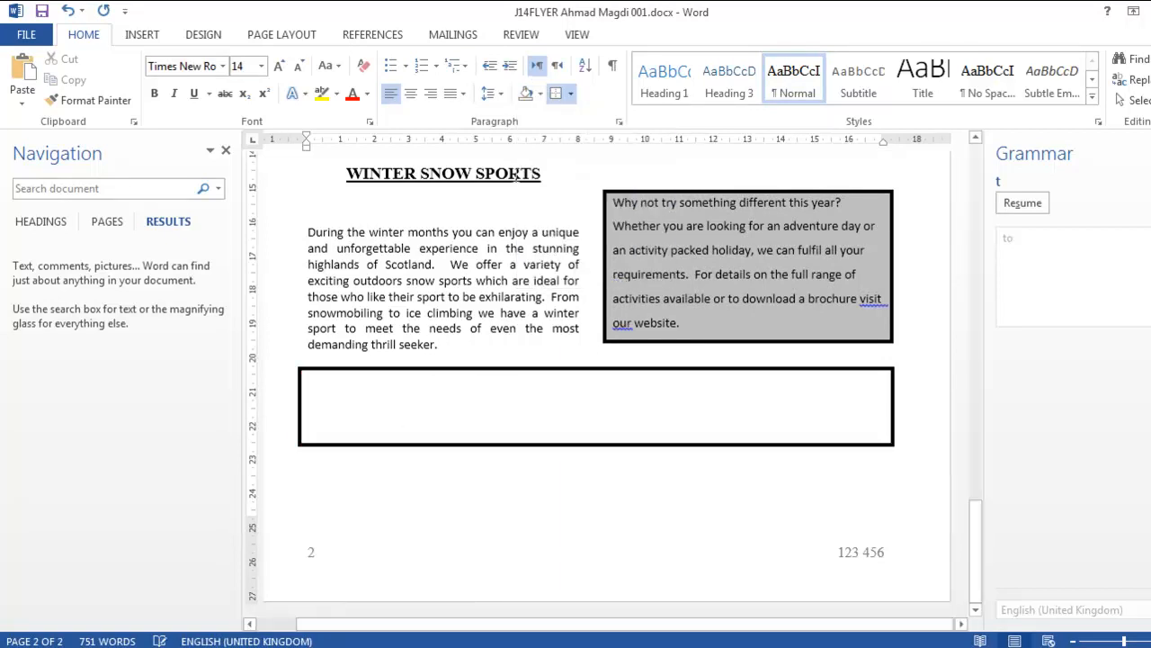
Step: Set the empty box to No Border and close the grammar check pane
click(570, 93)
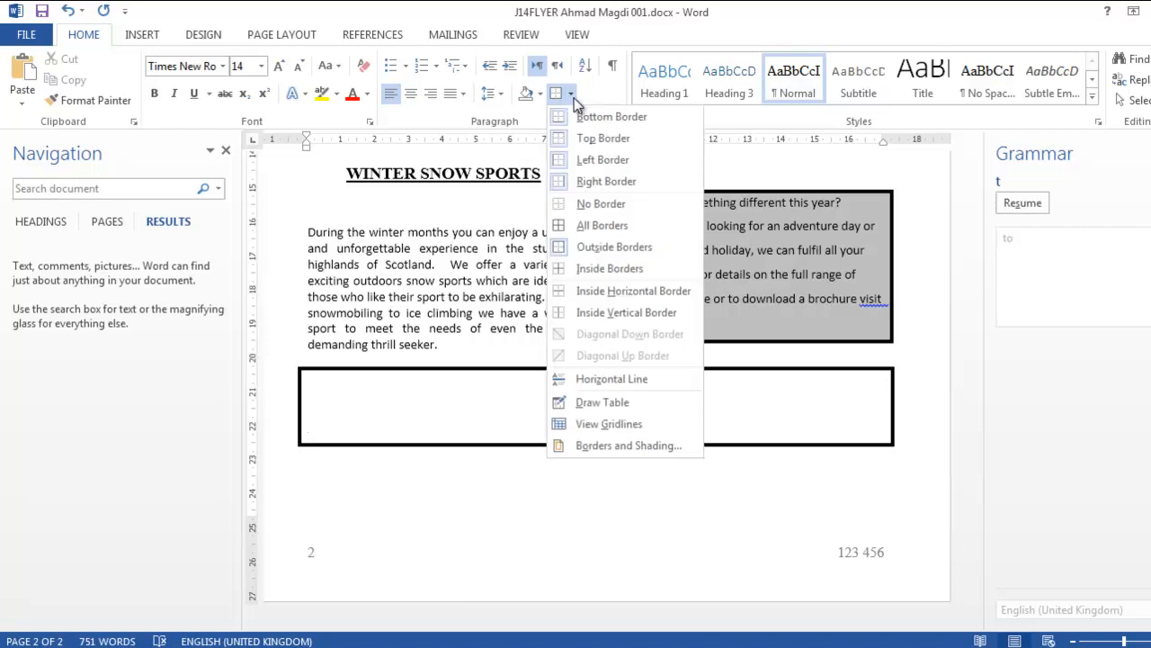
click(583, 205)
click(710, 325)
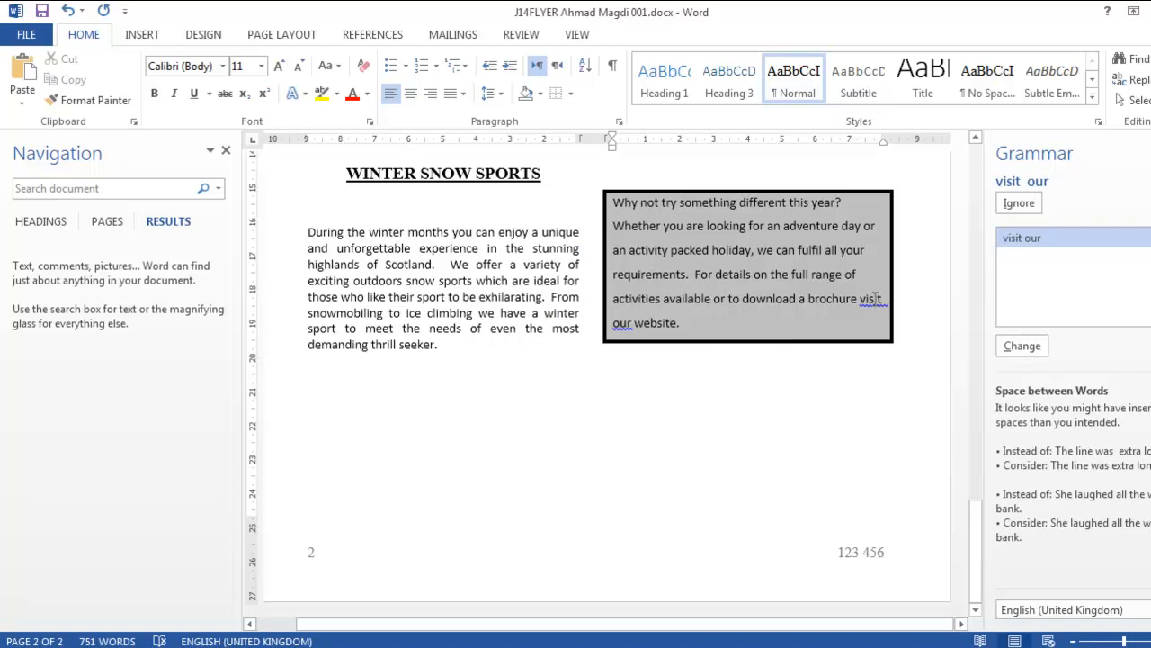
click(615, 324)
click(682, 324)
click(717, 236)
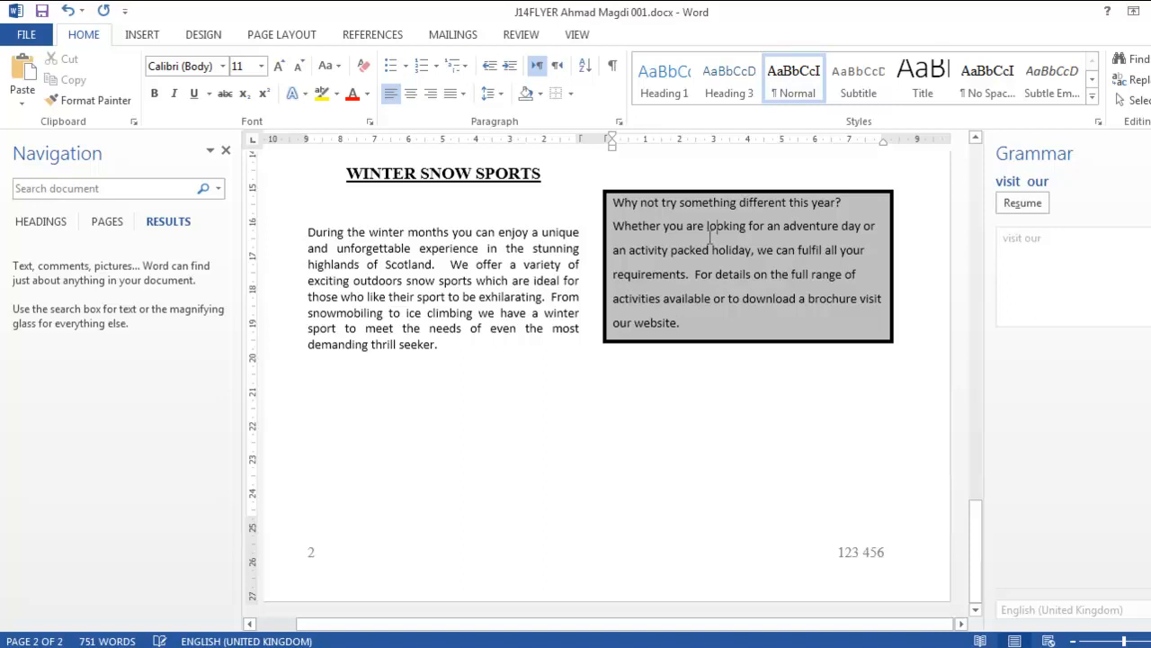
click(1150, 150)
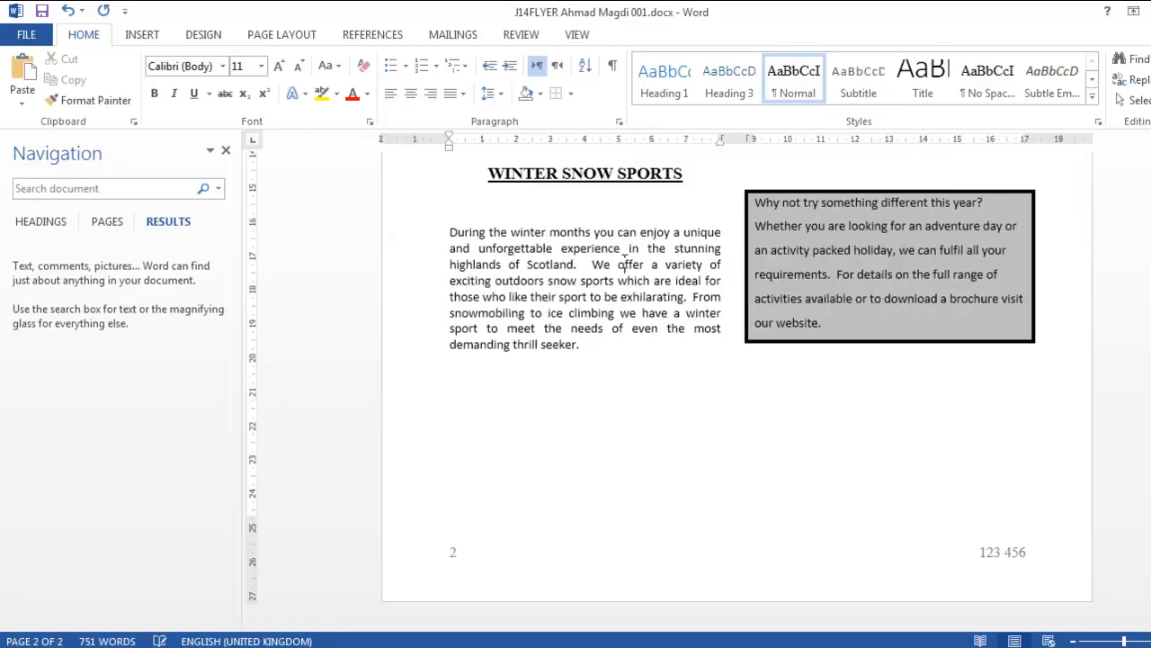
Step: Run the full spell check, adding the author's surname and Yachtmaster to the dictionary
key(F7)
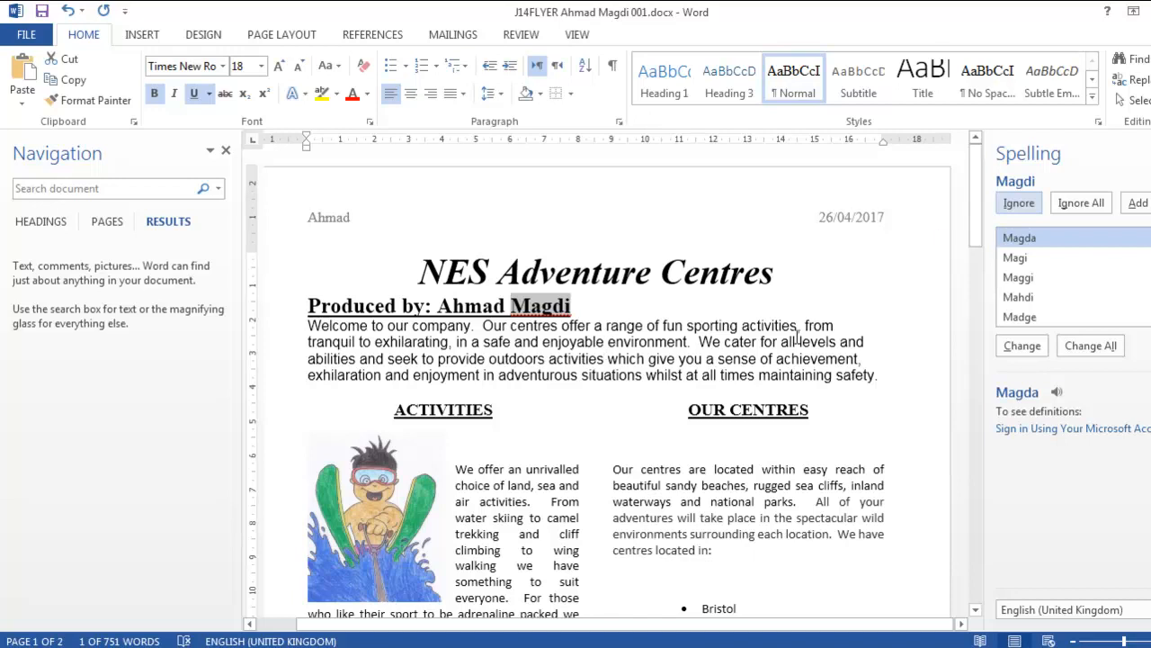
click(1143, 203)
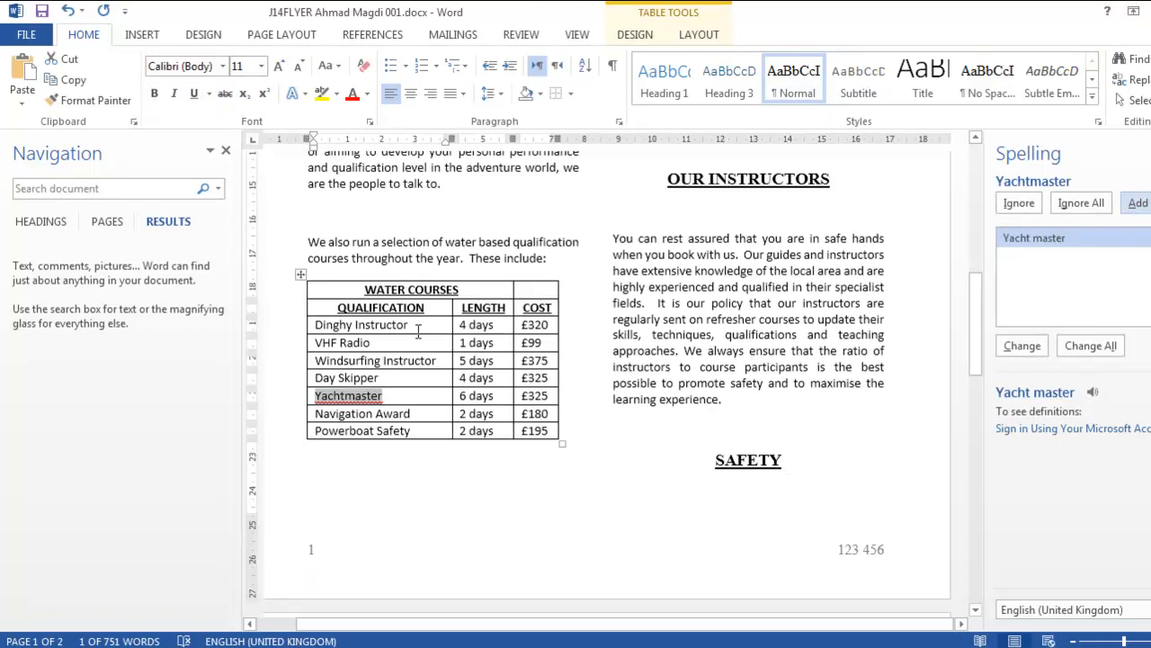
click(1139, 204)
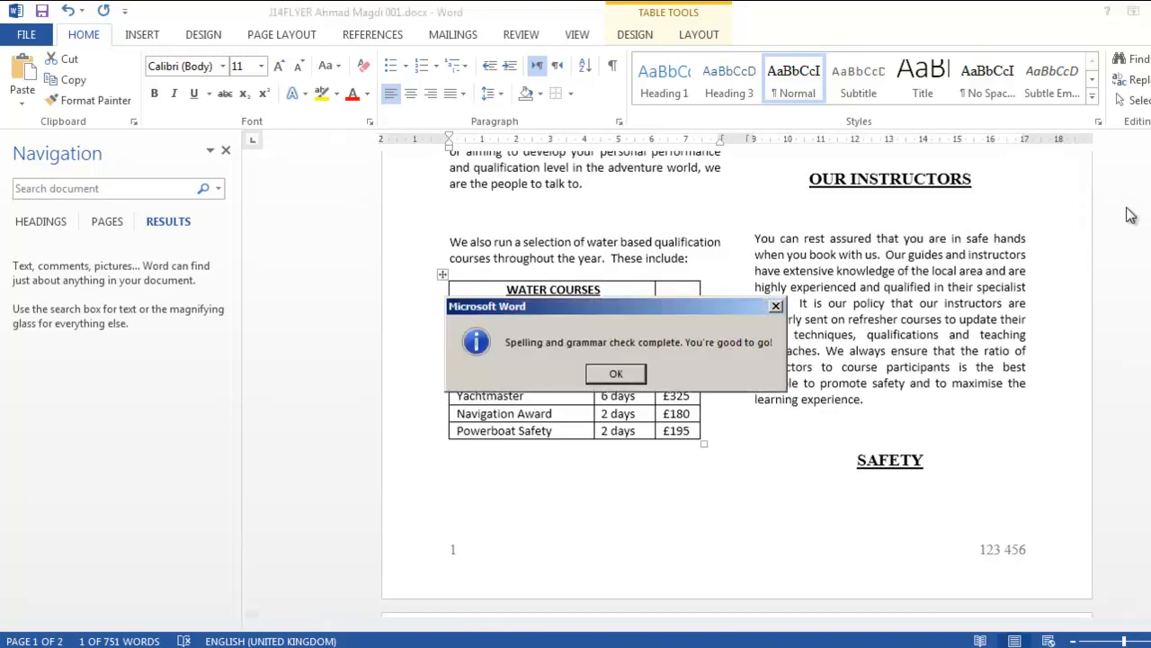
click(613, 374)
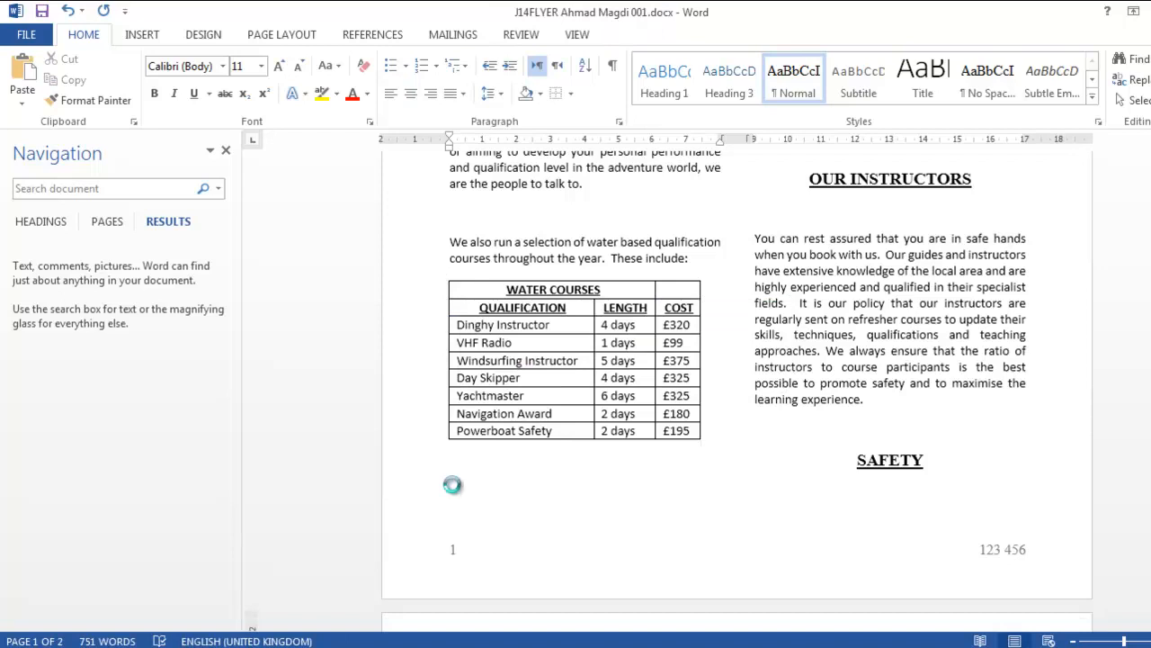
Step: Highlight the tables-must-not-overlap-columns-or-pages requirement in the task PDF
key(alt+Tab)
drag(245, 351, 420, 356)
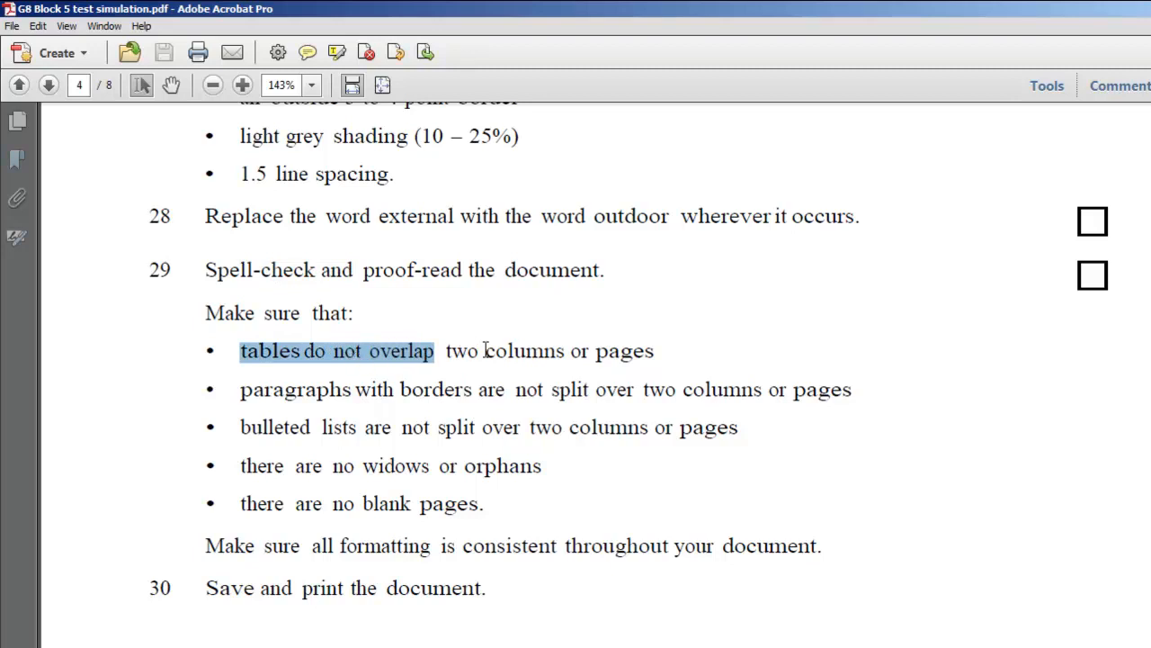
drag(502, 353, 624, 360)
key(alt+Tab)
Step: Scroll through the flyer and mark the bordered-paragraphs requirement in the task PDF
scroll(648, 382, up, 6)
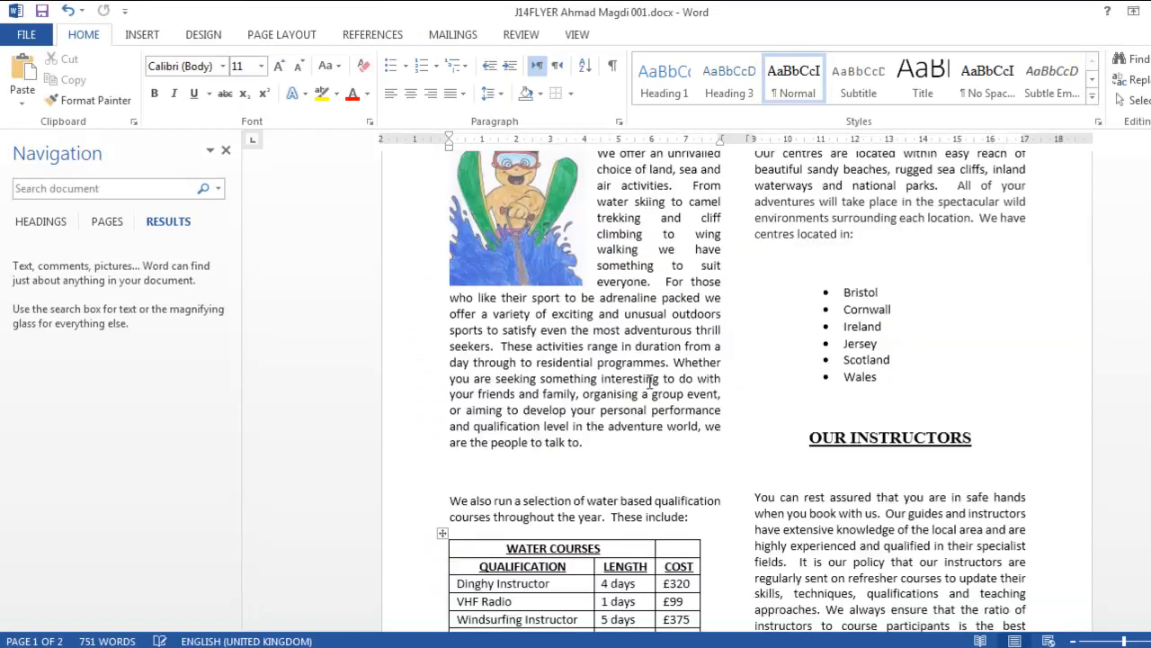
scroll(648, 375, down, 12)
scroll(611, 370, down, 5)
scroll(609, 370, up, 15)
scroll(610, 371, up, 4)
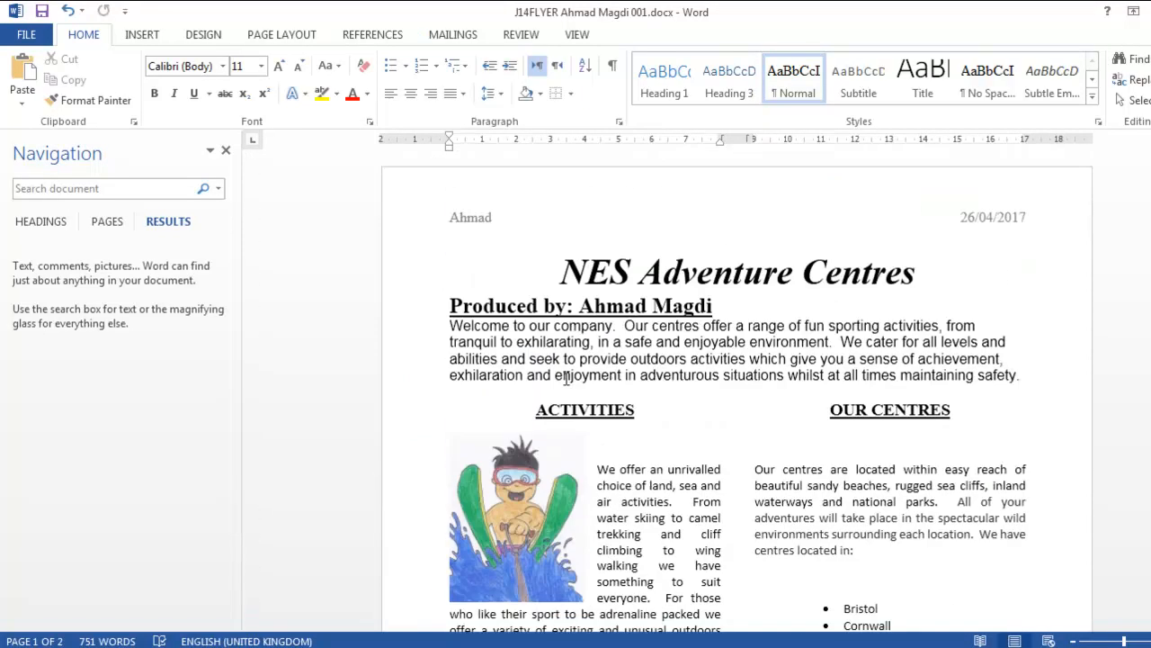
key(alt+Tab)
drag(242, 389, 834, 403)
key(alt+Tab)
Step: Check the second page and mark the bulleted-lists and no widows or orphans requirements
scroll(778, 500, down, 15)
scroll(746, 493, down, 12)
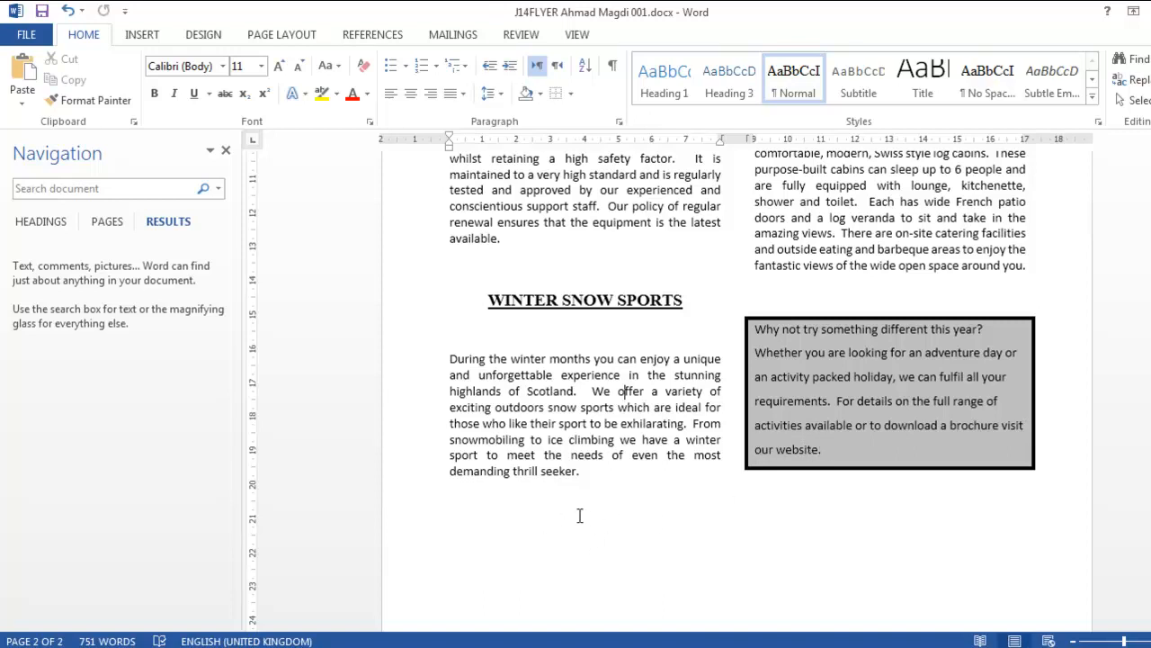
key(alt+Tab)
drag(281, 428, 739, 429)
drag(241, 467, 501, 479)
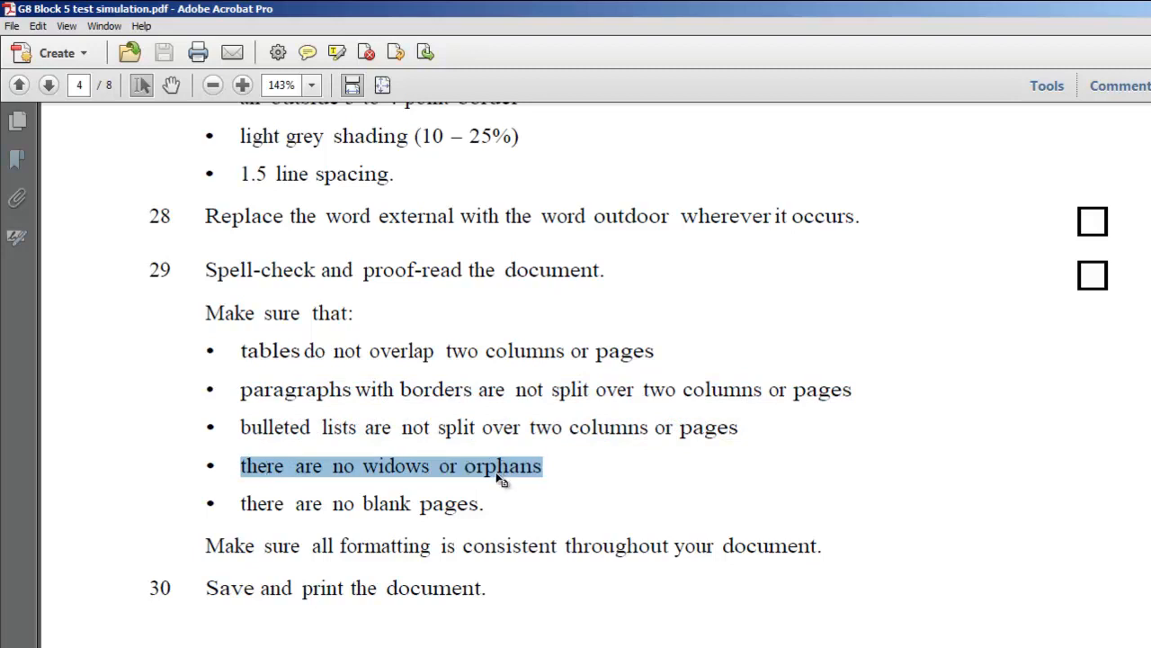
Step: Select the Winter Snow Sports, safety and Our Instructors paragraphs to confirm none splits
key(alt+Tab)
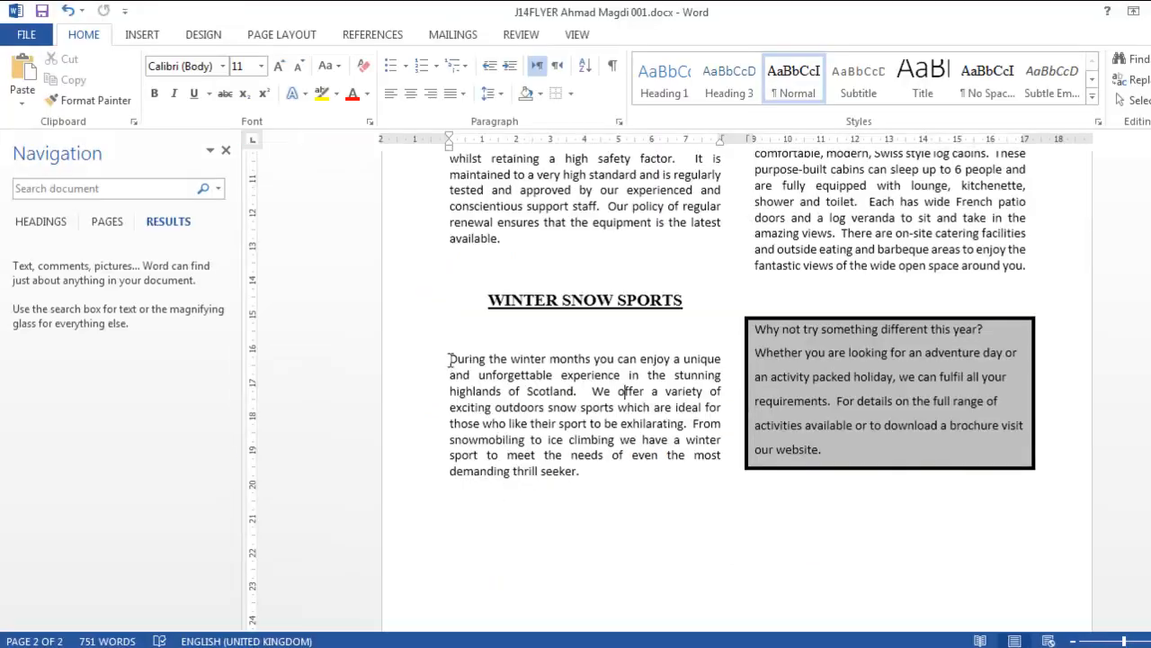
drag(449, 358, 588, 423)
scroll(580, 479, down, 3)
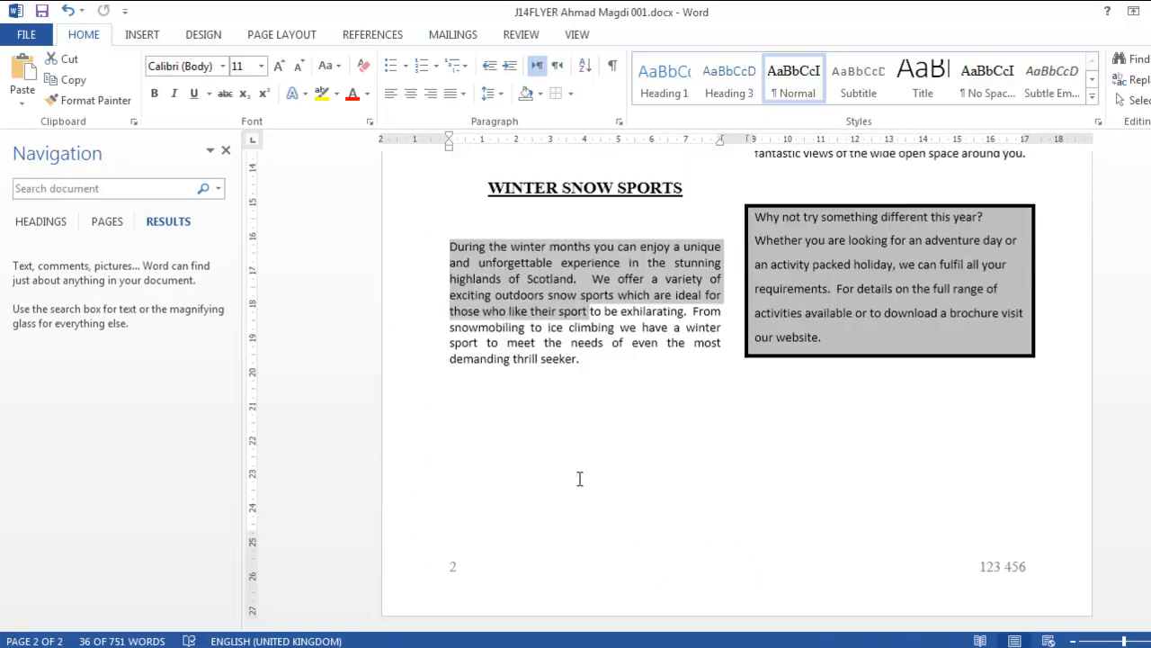
scroll(577, 508, up, 6)
scroll(632, 571, up, 13)
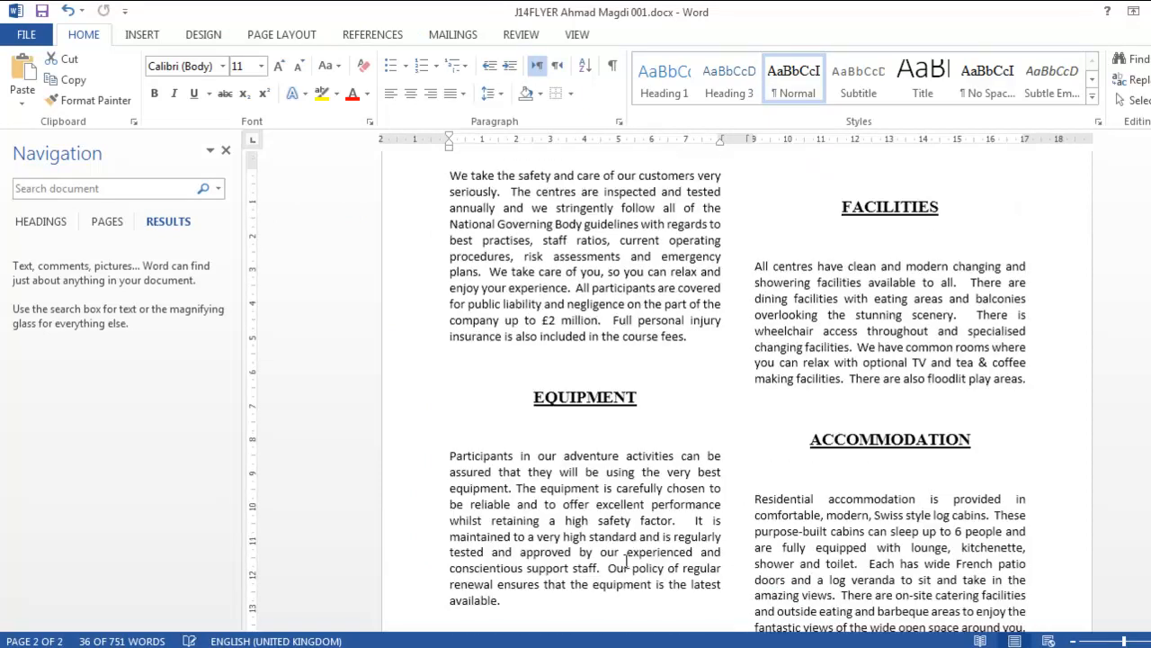
drag(459, 385, 624, 553)
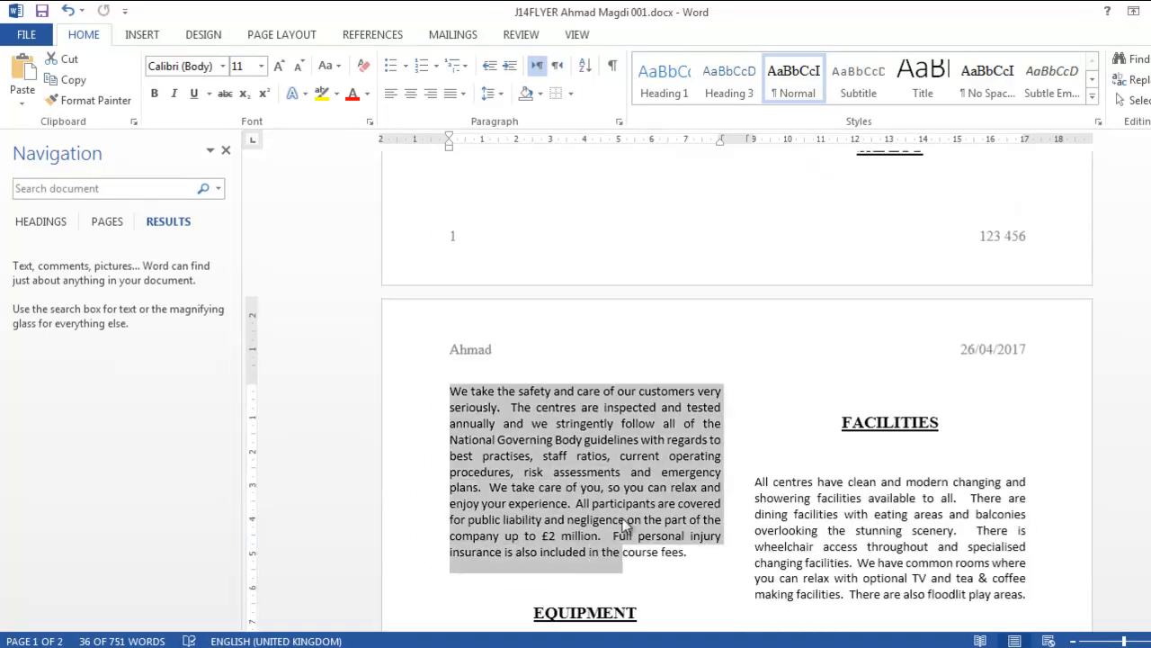
scroll(627, 514, up, 7)
drag(760, 186, 875, 362)
key(alt+Tab)
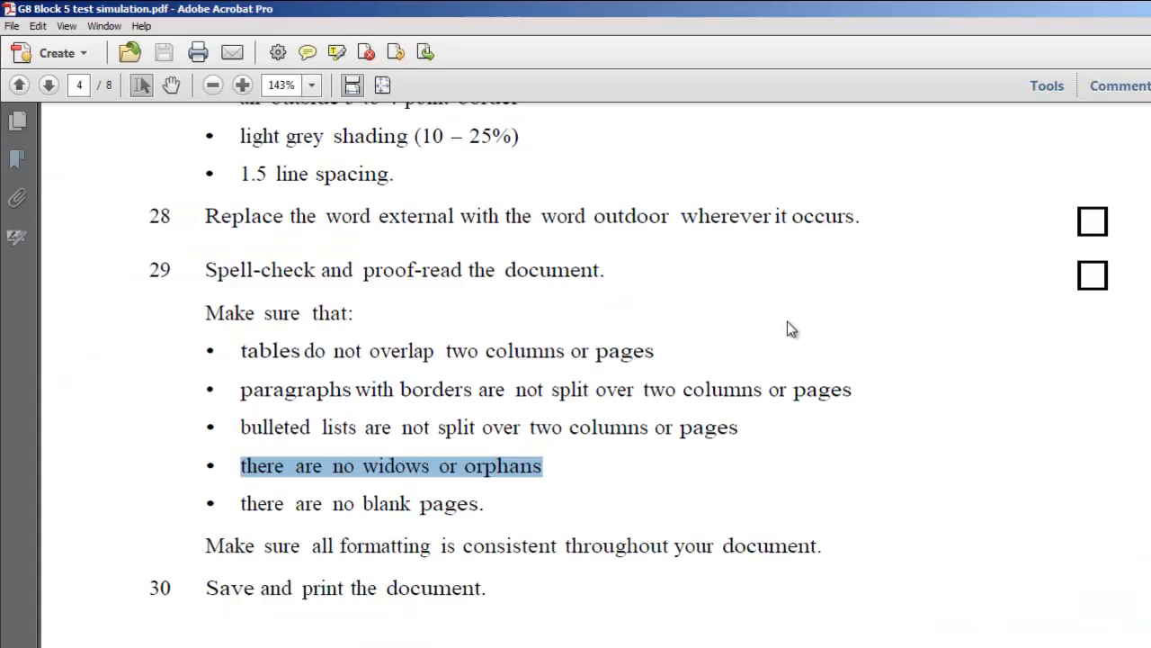
scroll(285, 447, down, 2)
Step: Highlight a checklist line in the PDF and scroll the flyer back to its first page
drag(285, 416, 488, 406)
key(alt+Tab)
scroll(656, 363, up, 7)
scroll(656, 362, up, 5)
Step: Mark the consistent-formatting-throughout and save-and-print instructions in the task sheet
key(alt+Tab)
drag(251, 459, 574, 454)
double_click(530, 468)
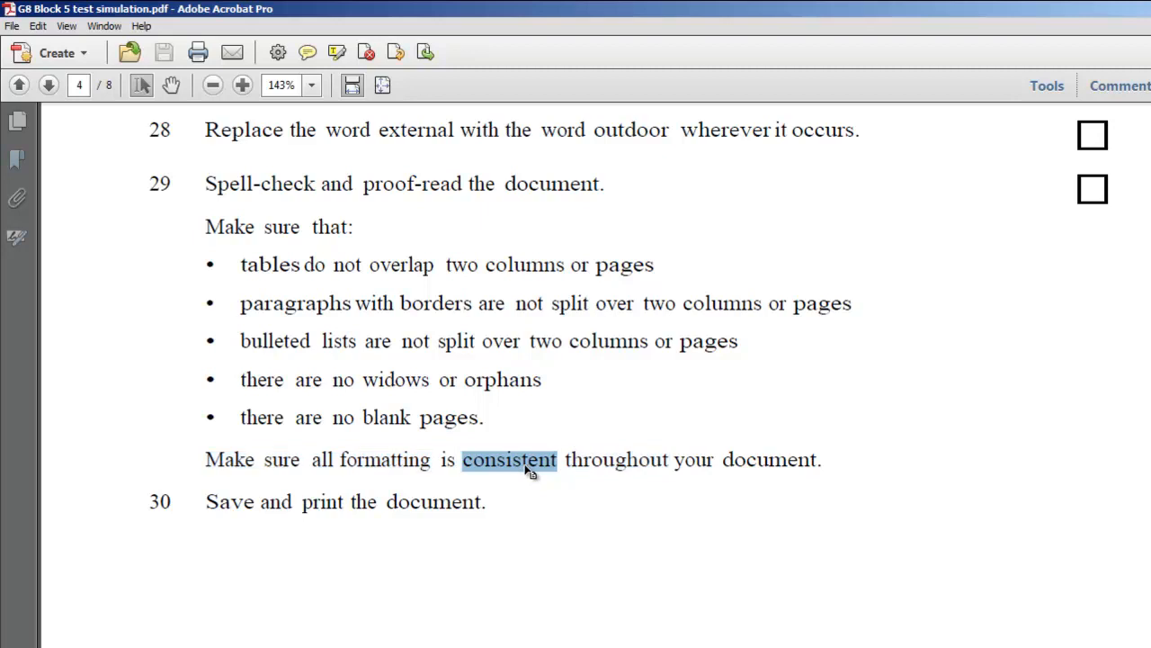
double_click(627, 461)
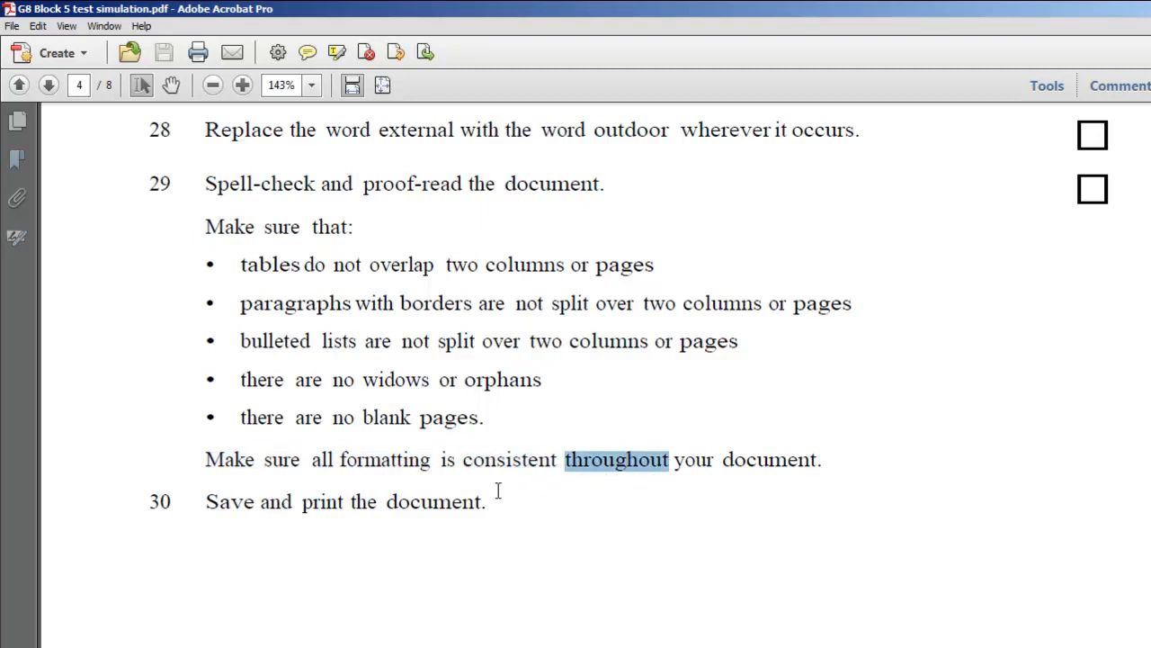
drag(269, 509, 432, 514)
key(alt+Tab)
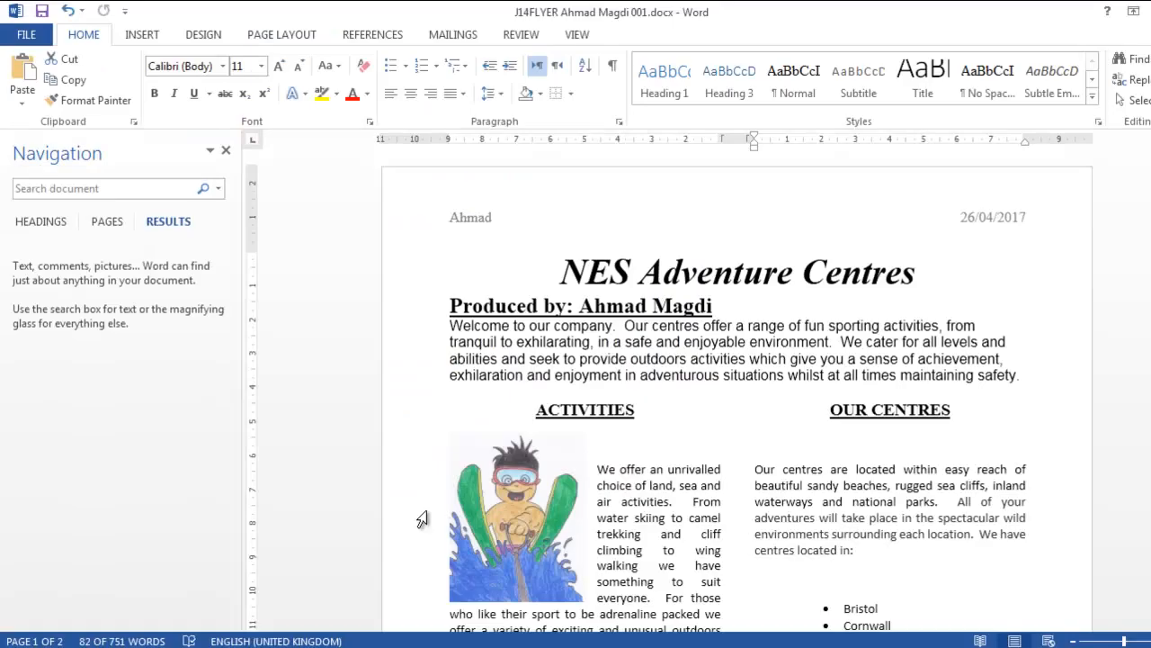